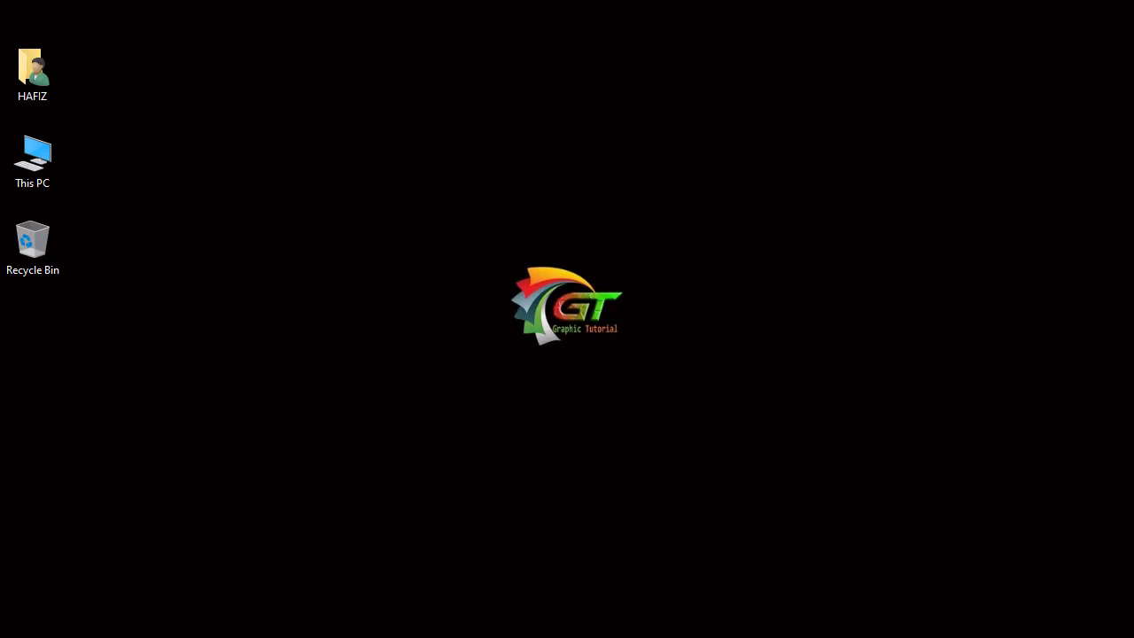
Open Illustrator and create a new print document in inches, 84 in wide and 36 in high
left_click(280, 625)
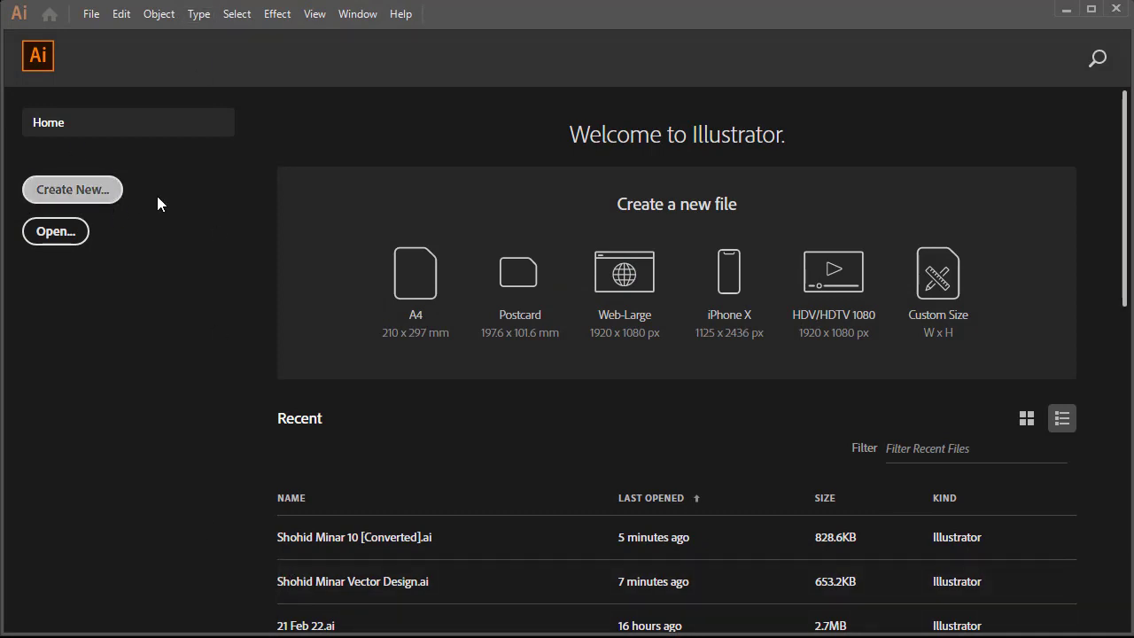
left_click(68, 194)
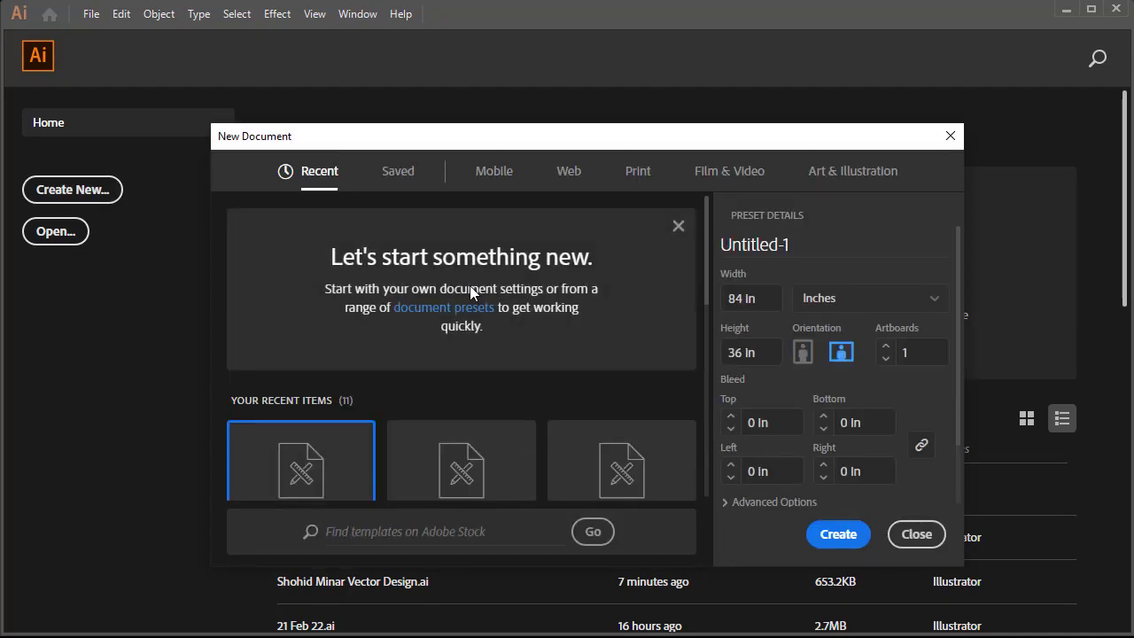
left_click(639, 175)
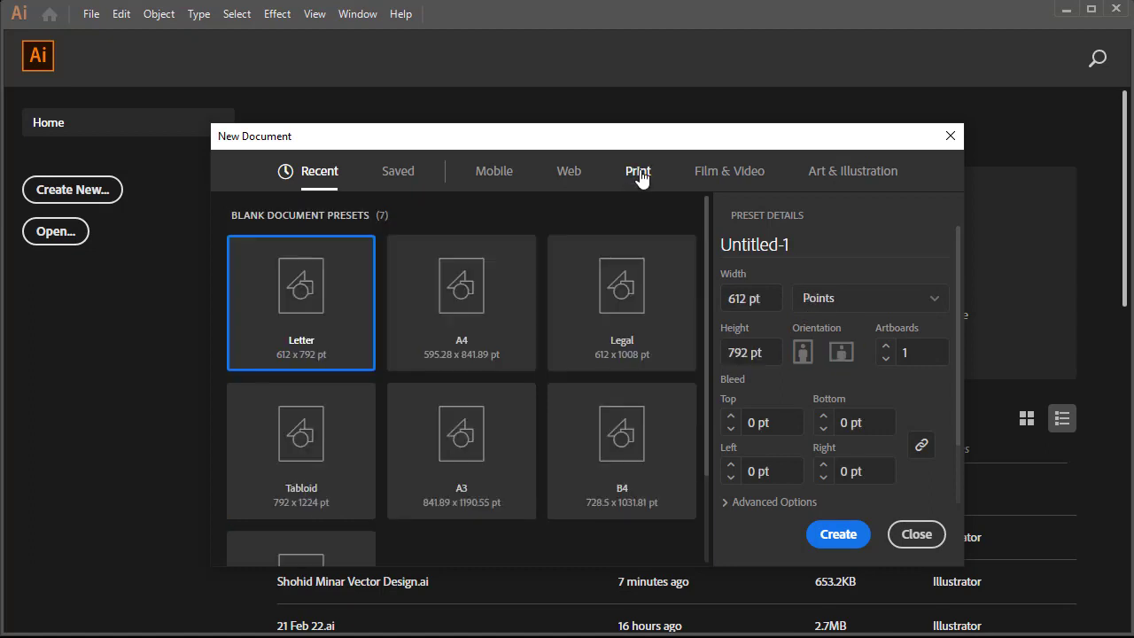
left_click(877, 306)
left_click(832, 393)
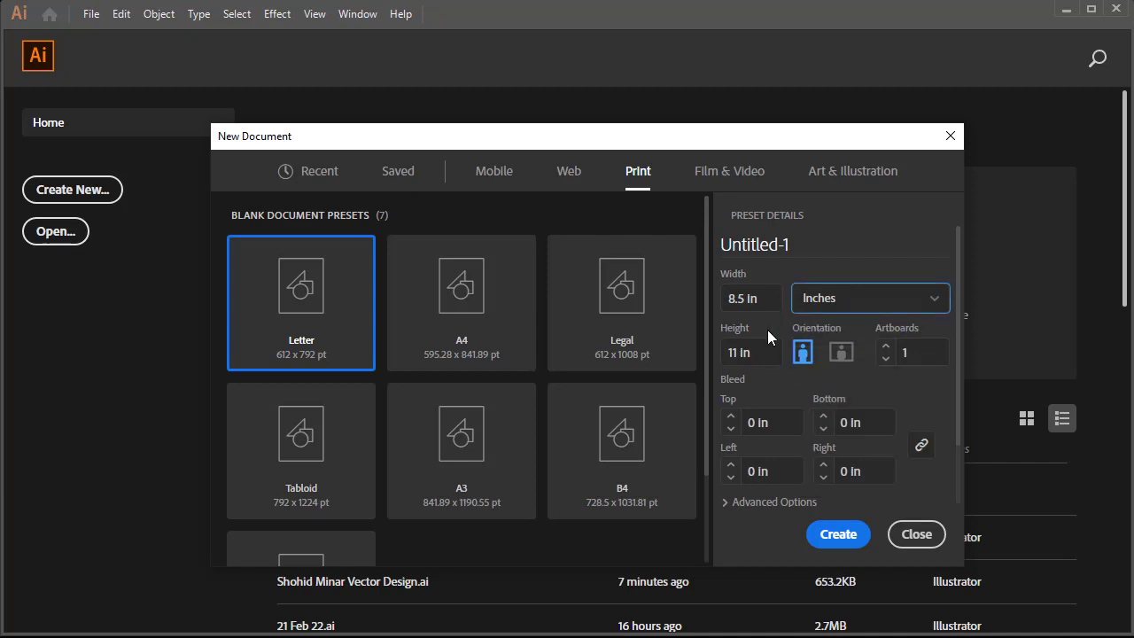
left_click_drag(765, 298, 722, 305)
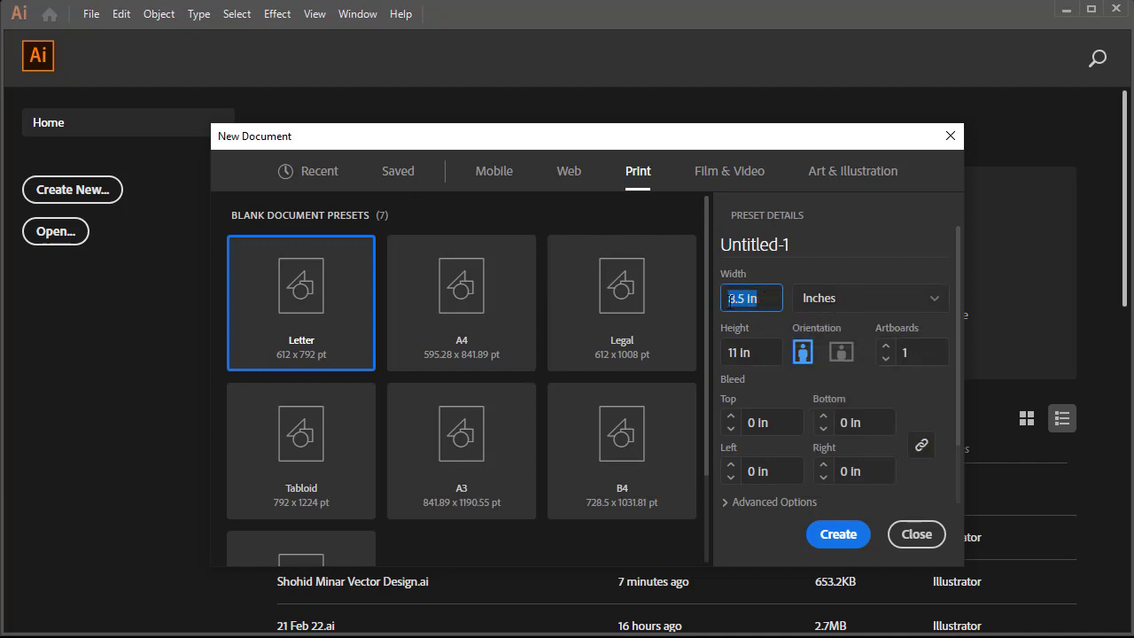
type("84")
key("Tab")
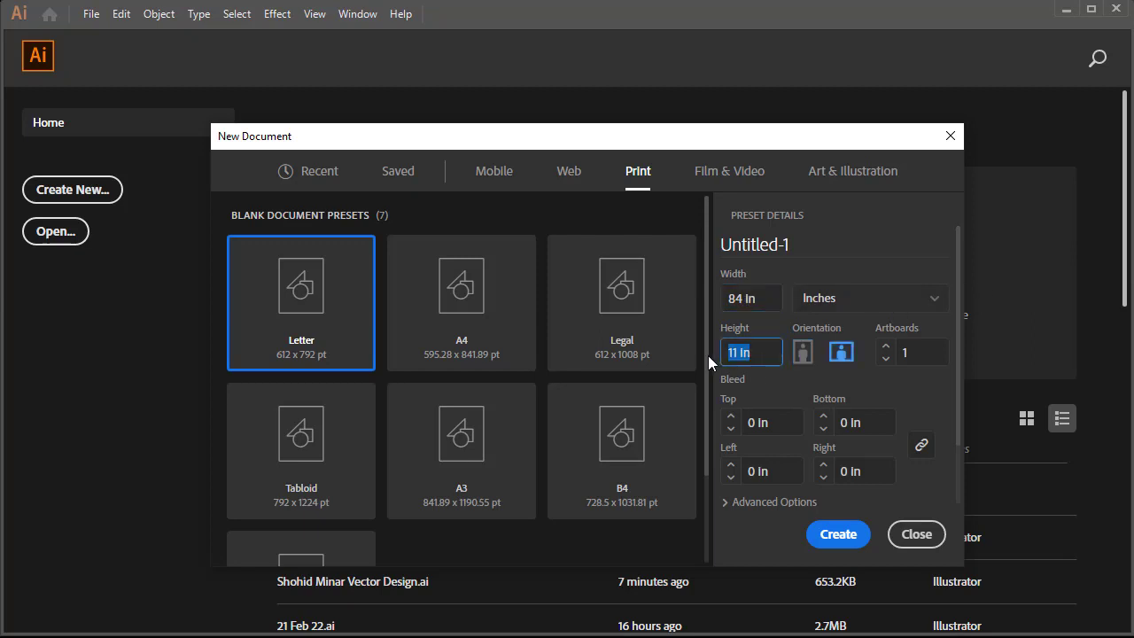
type("36")
left_click(840, 536)
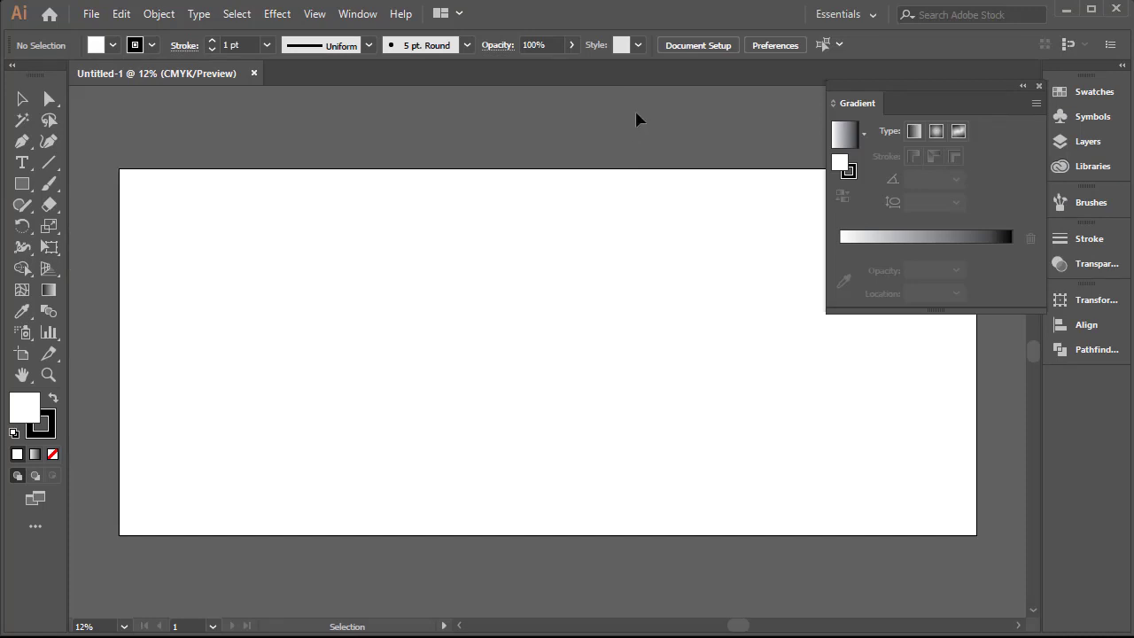
Draw a rectangle covering the whole artboard and remove its stroke
key("Tab")
key("z")
left_click(503, 313, "alt")
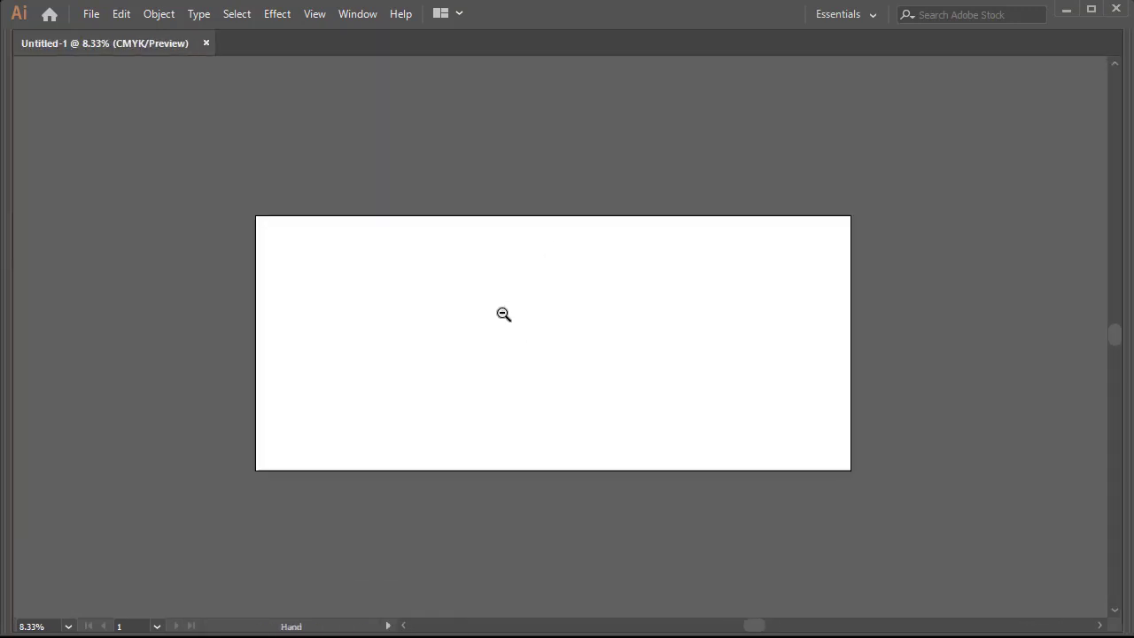
left_click_drag(503, 313, 488, 342)
key("Tab")
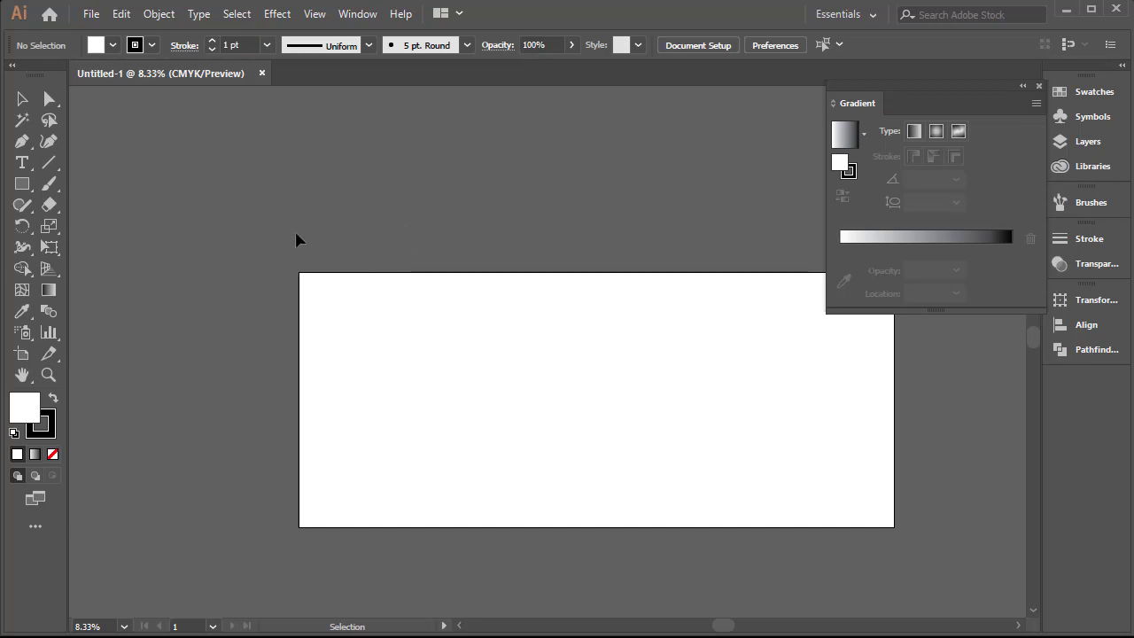
left_click(21, 183)
left_click_drag(298, 272, 893, 527)
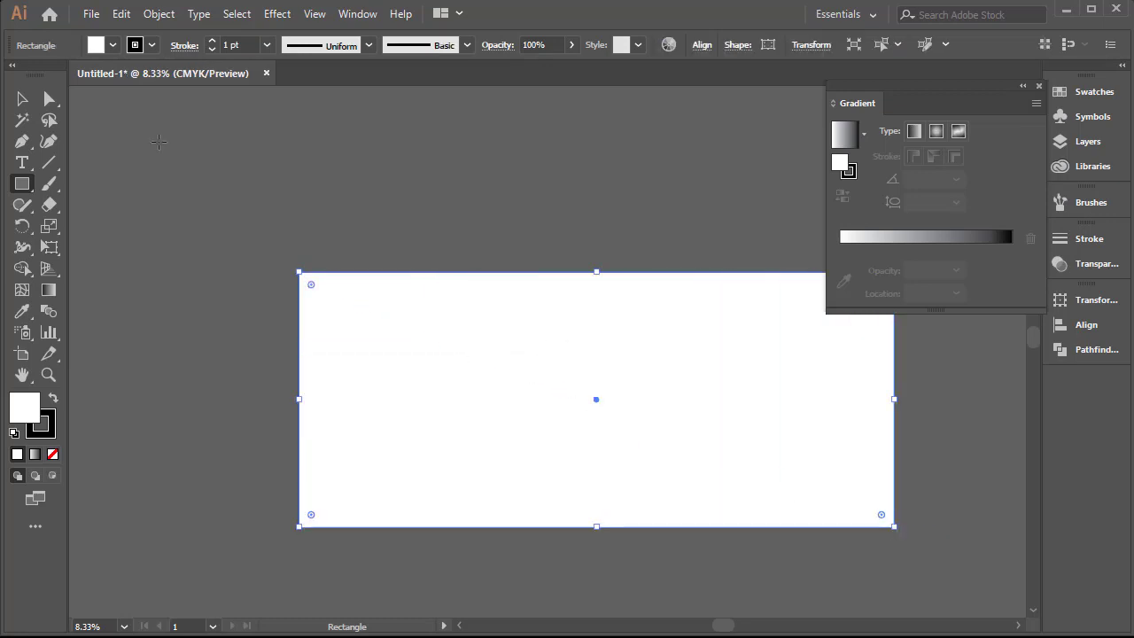
left_click(152, 49)
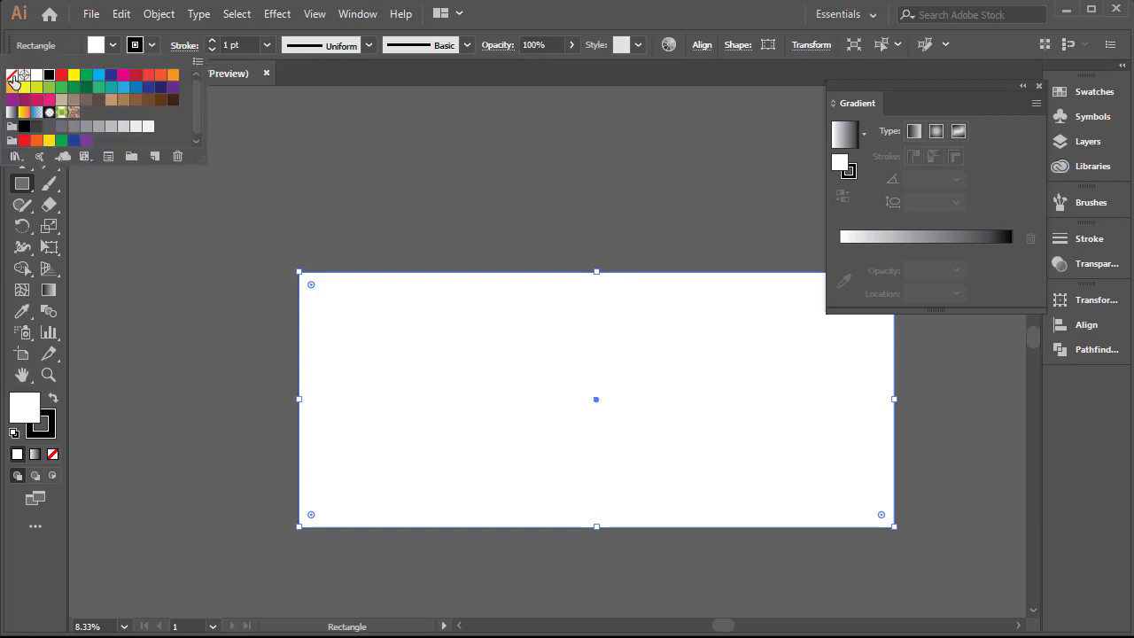
left_click(11, 75)
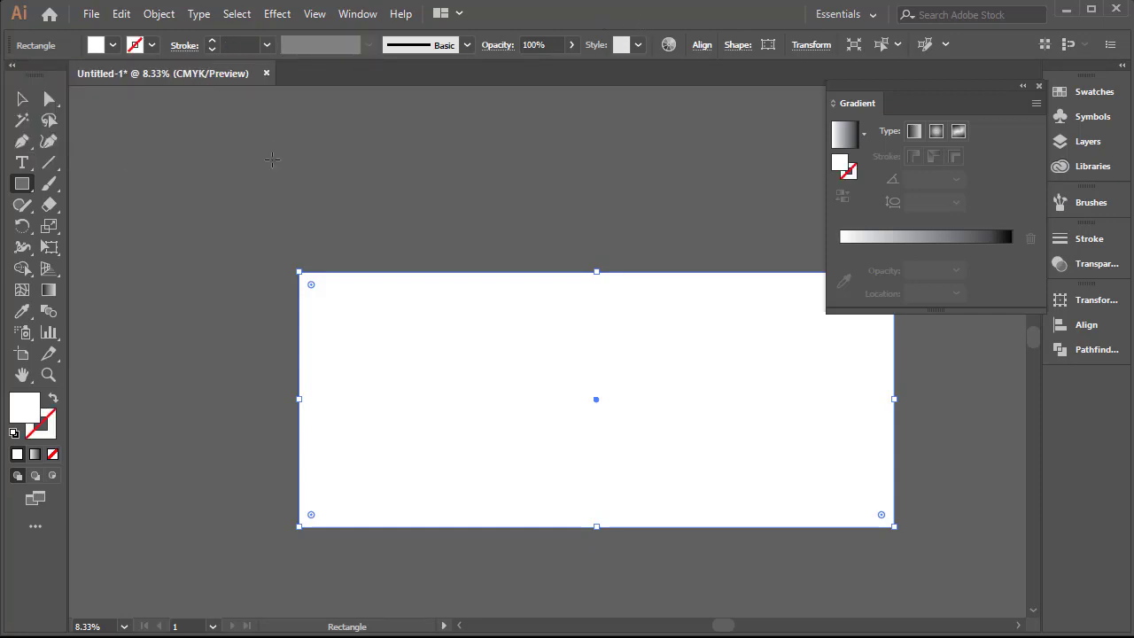
Fill the rectangle with a linear gradient and set its end stop to CMYK green with C 100, M 0, Y 100, K 0
left_click(22, 100)
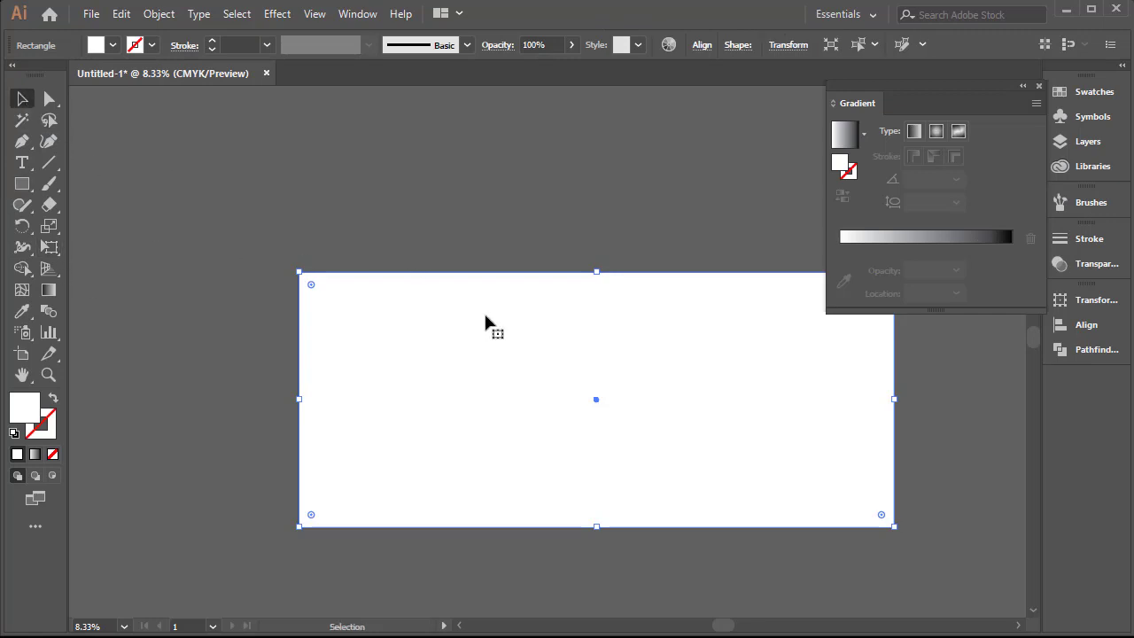
left_click(962, 236)
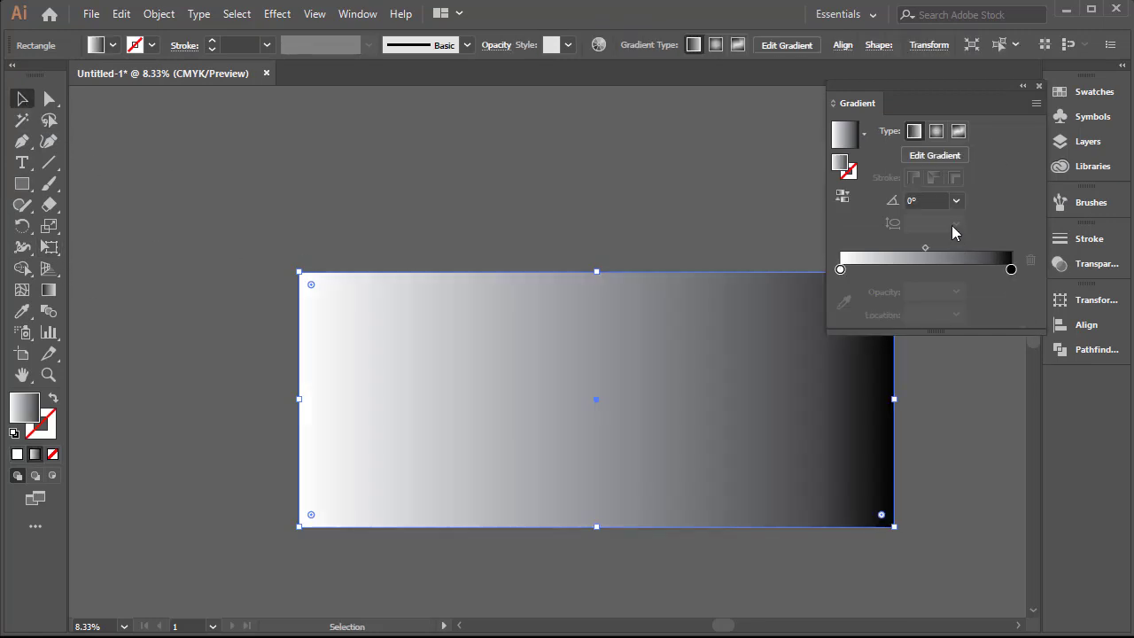
left_click_drag(667, 389, 549, 296)
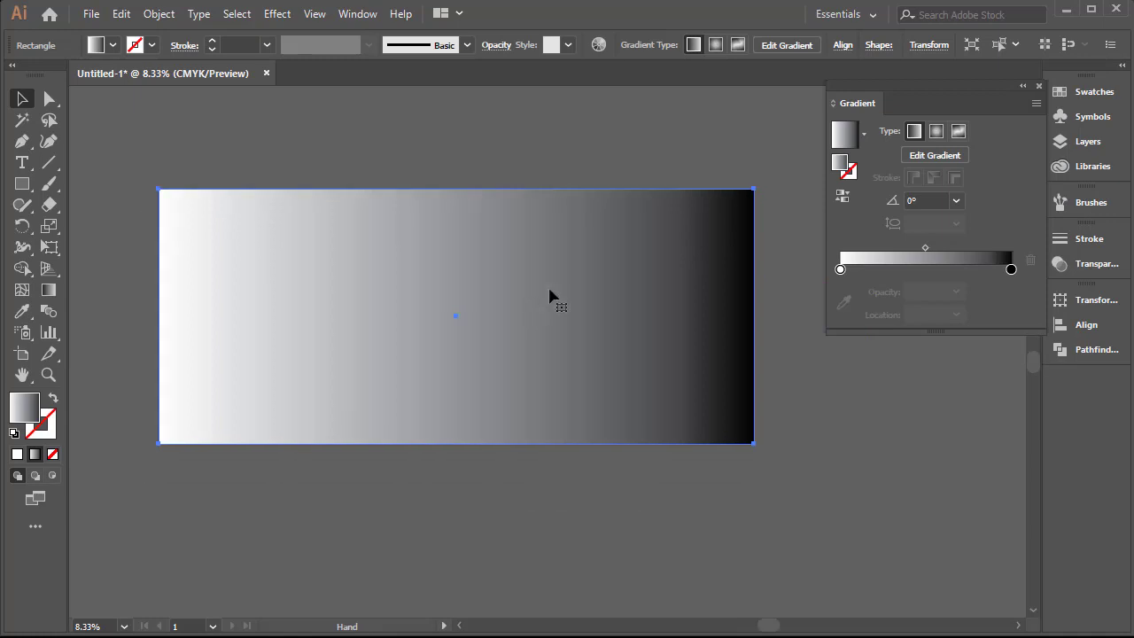
double_click(1010, 269)
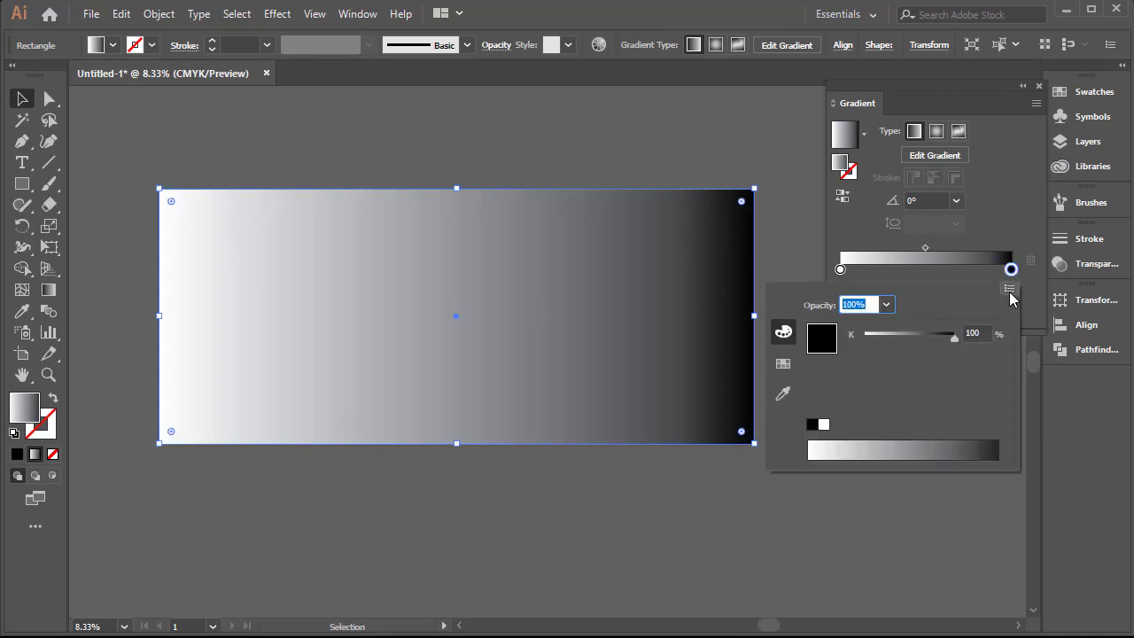
left_click(1010, 292)
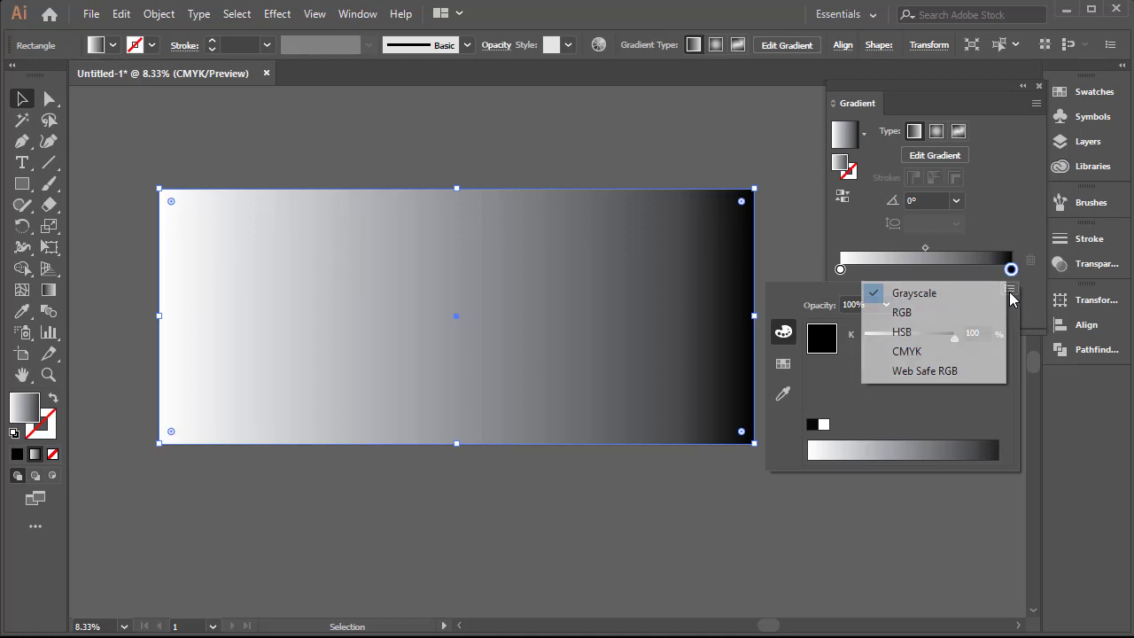
left_click(923, 351)
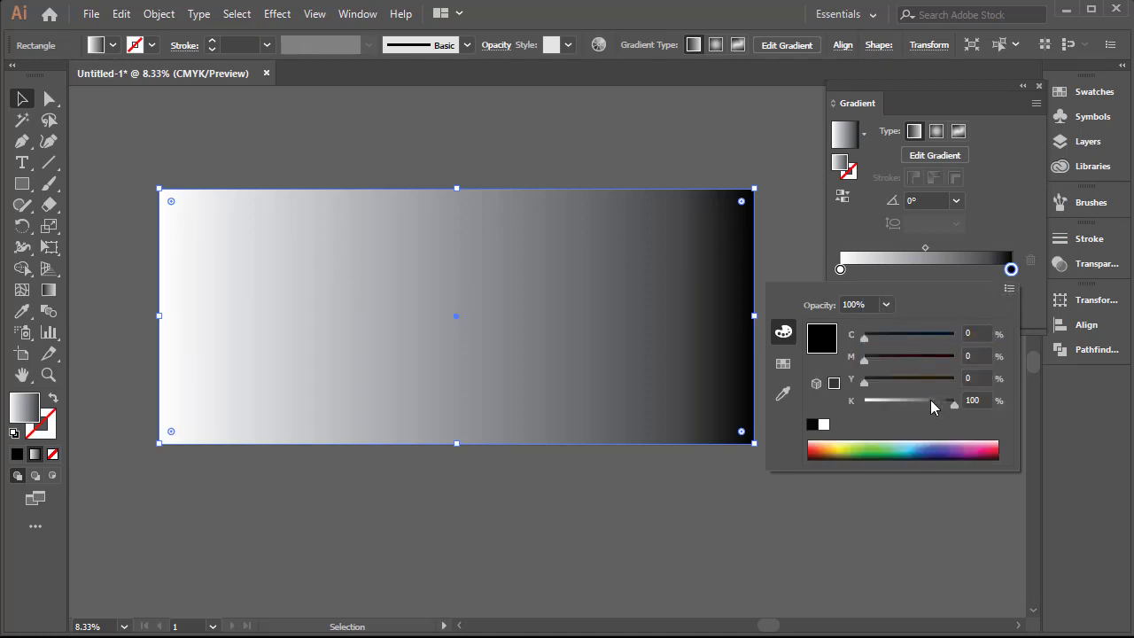
left_click_drag(936, 399, 865, 400)
left_click_drag(906, 336, 954, 335)
left_click_drag(927, 380, 994, 390)
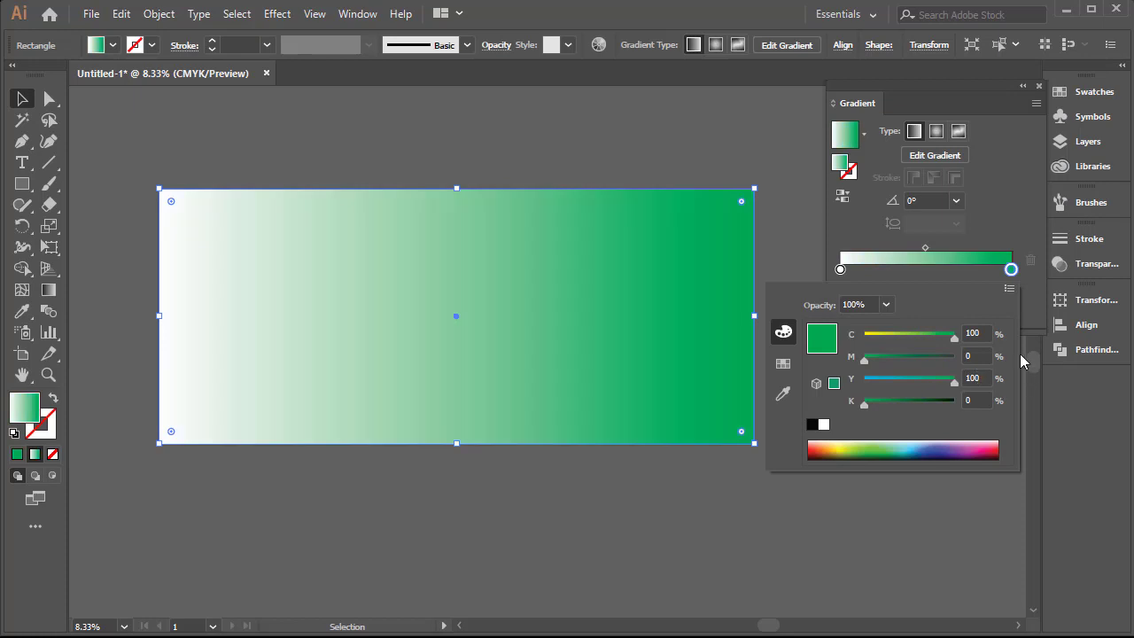
Add a middle gradient stop by duplicating the green end stop and set its cyan to 23%
left_click(1012, 270)
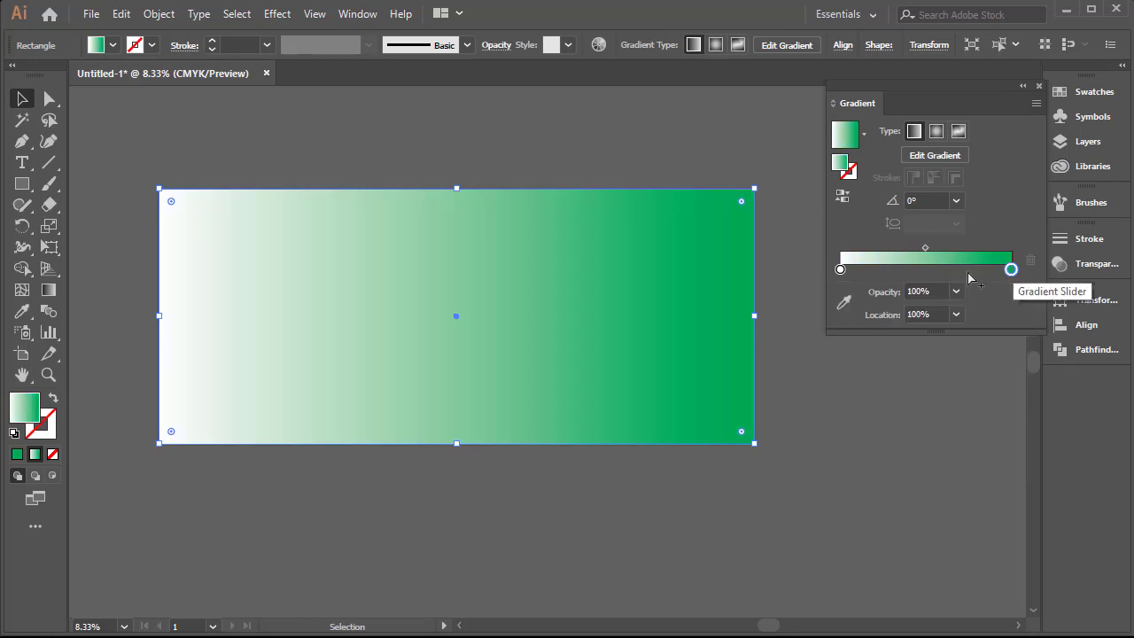
left_click_drag(1013, 271, 960, 273)
double_click(960, 271)
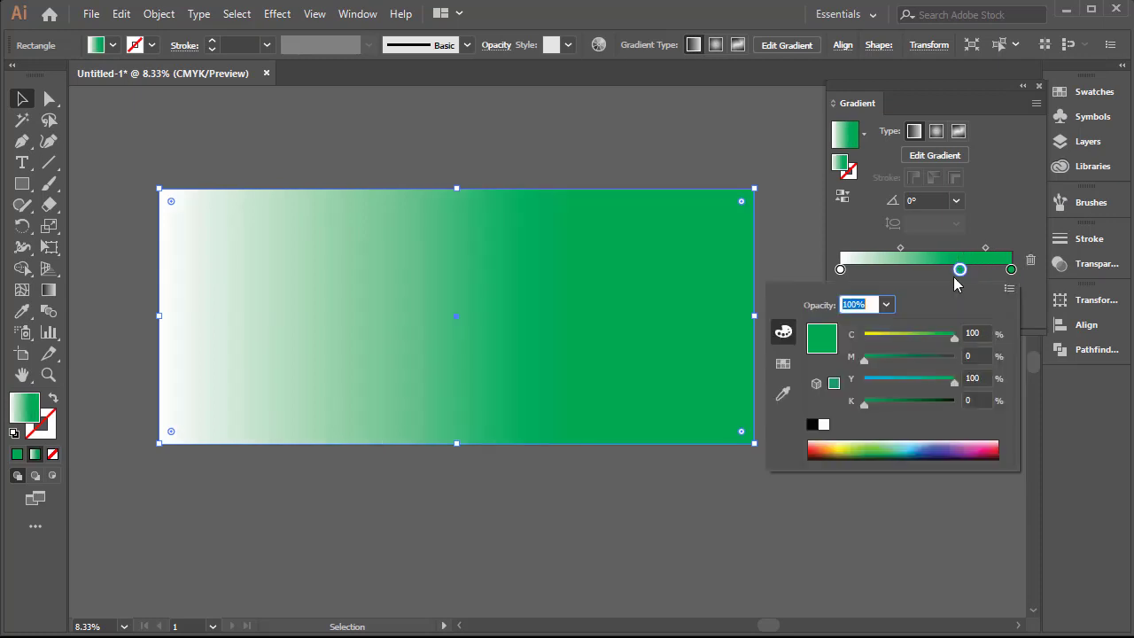
left_click_drag(912, 341, 885, 344)
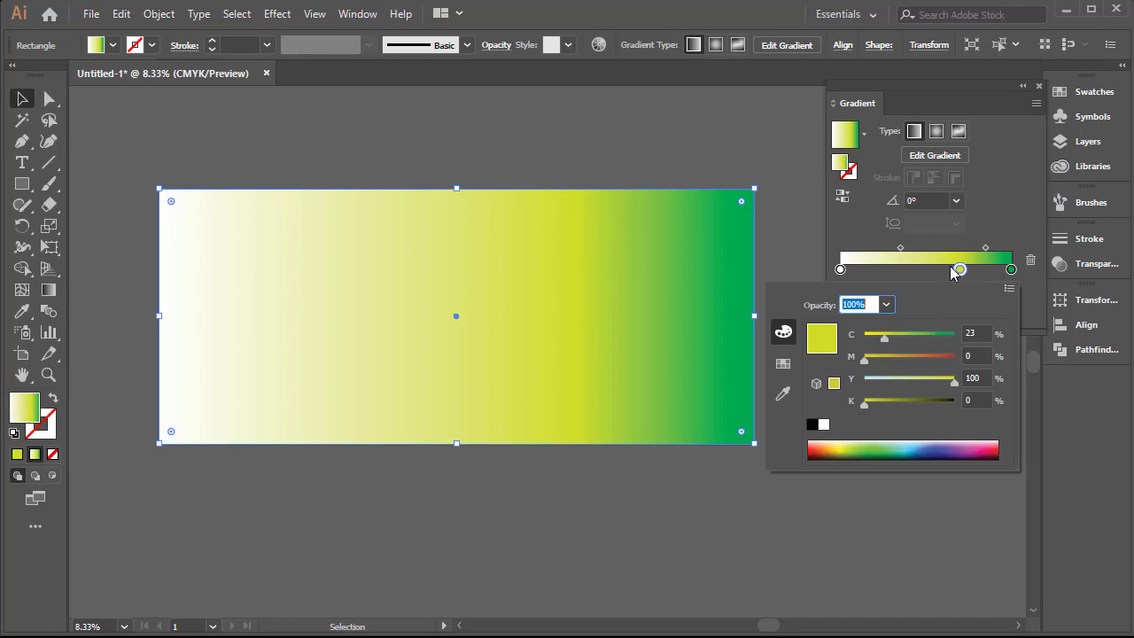
Switch the white start stop to CMYK and color it light green with C 49, M 0, Y 100, K 0
left_click(840, 269)
double_click(840, 270)
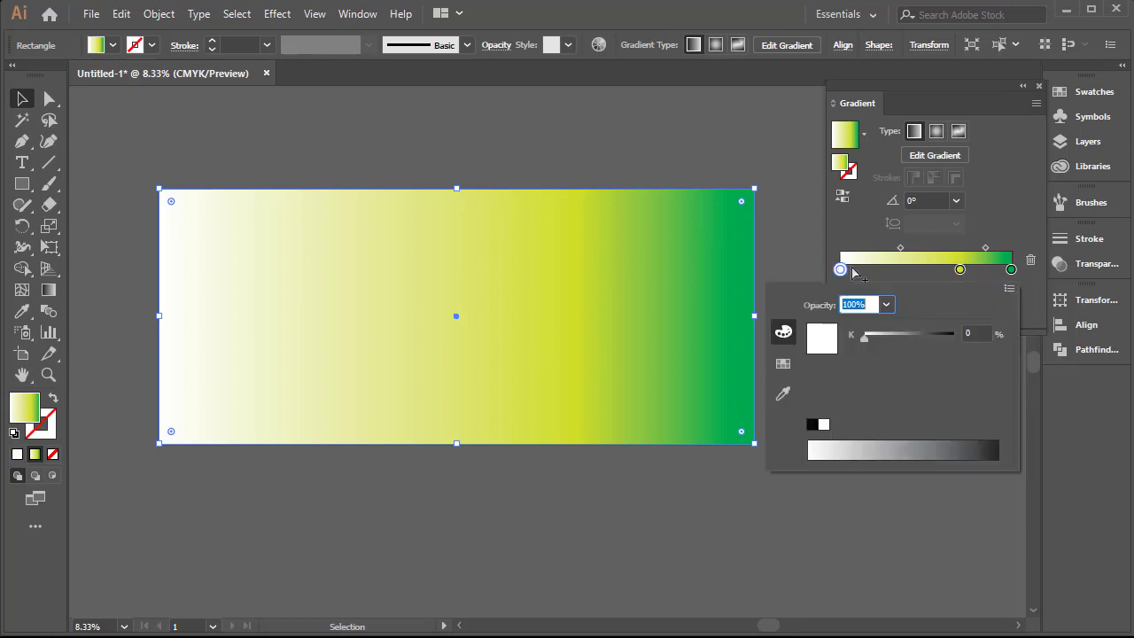
left_click(1009, 290)
left_click(917, 354)
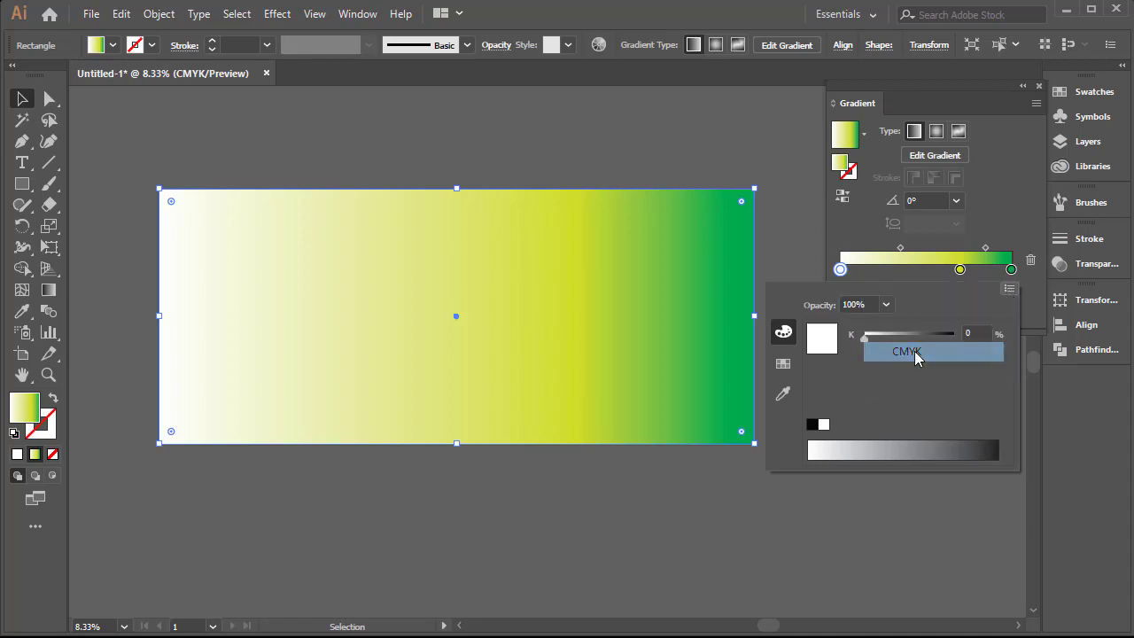
left_click(907, 338)
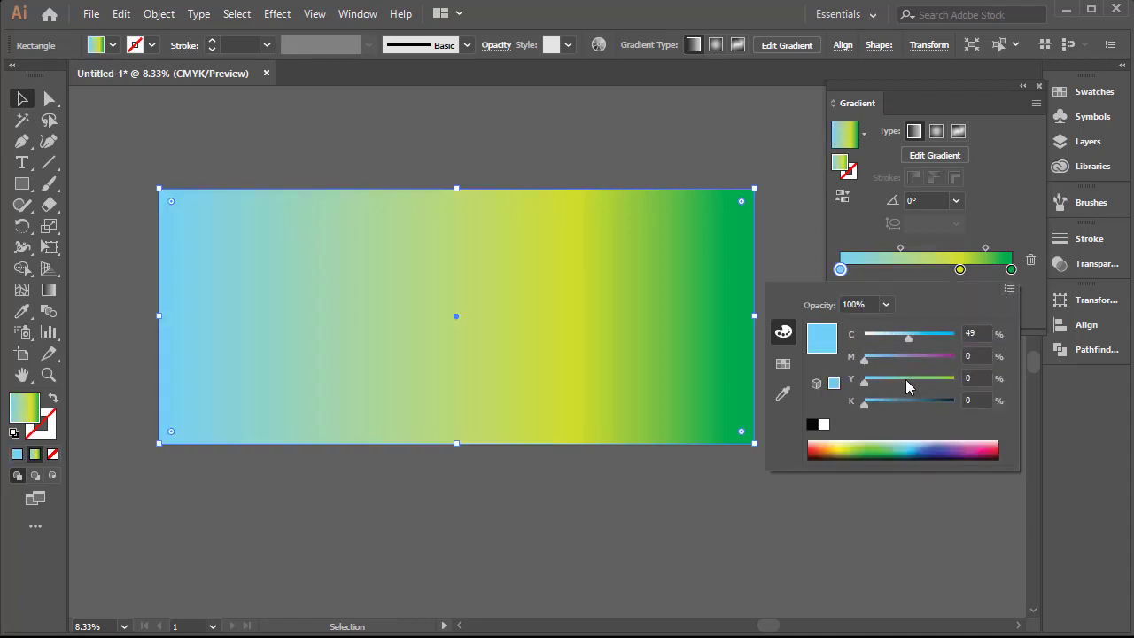
left_click_drag(907, 387, 972, 381)
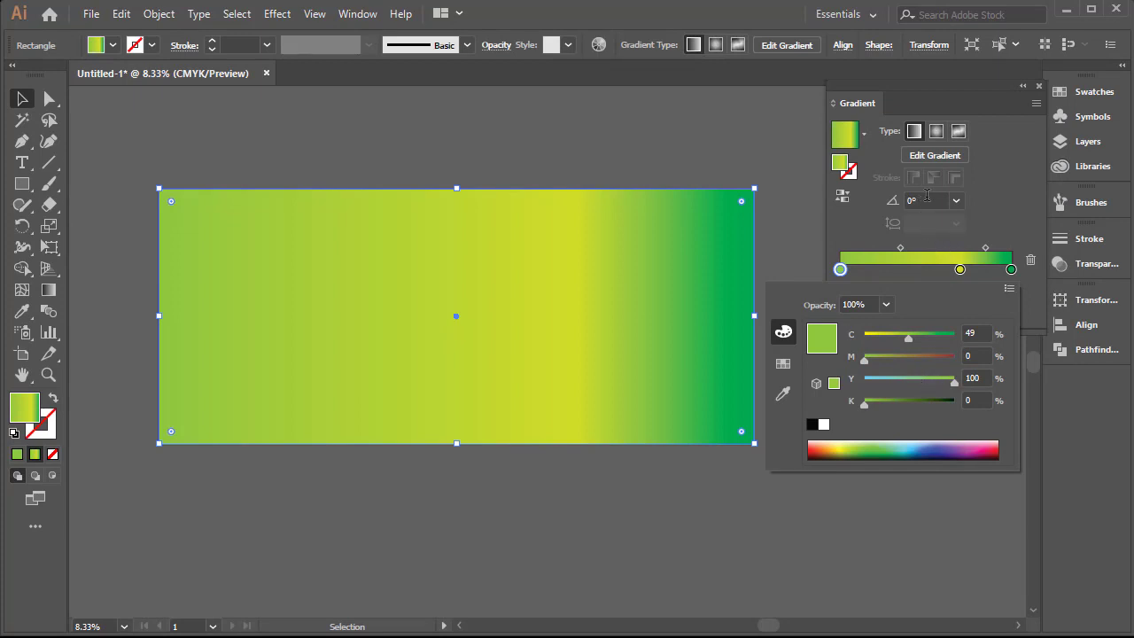
Set the rectangle's gradient angle to 45°
left_click(927, 198)
left_click(926, 198)
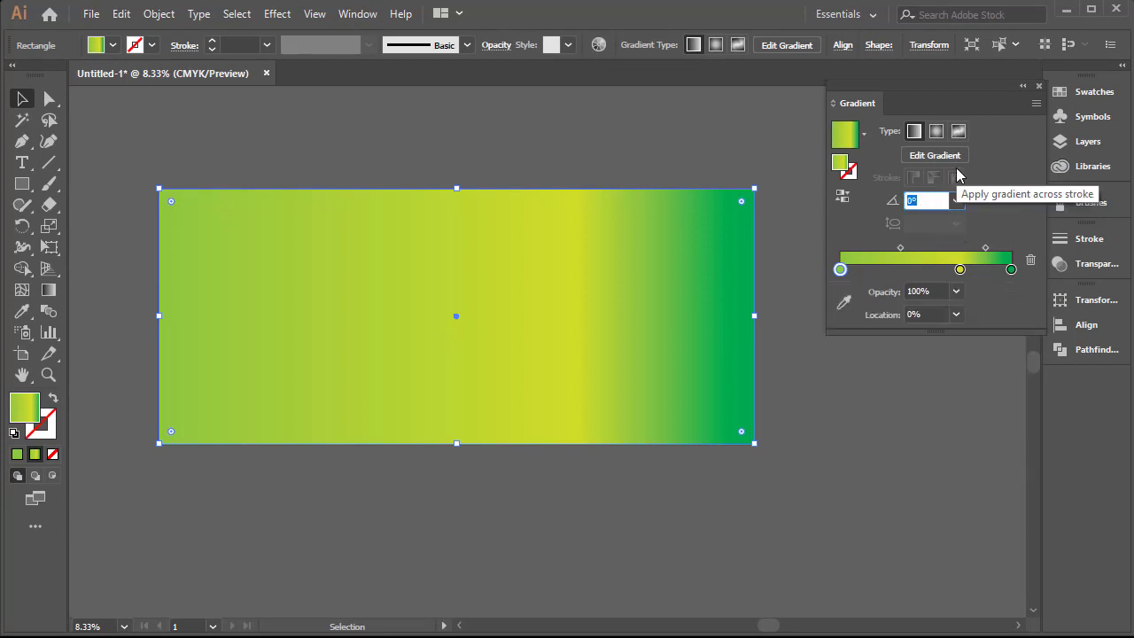
key("Return")
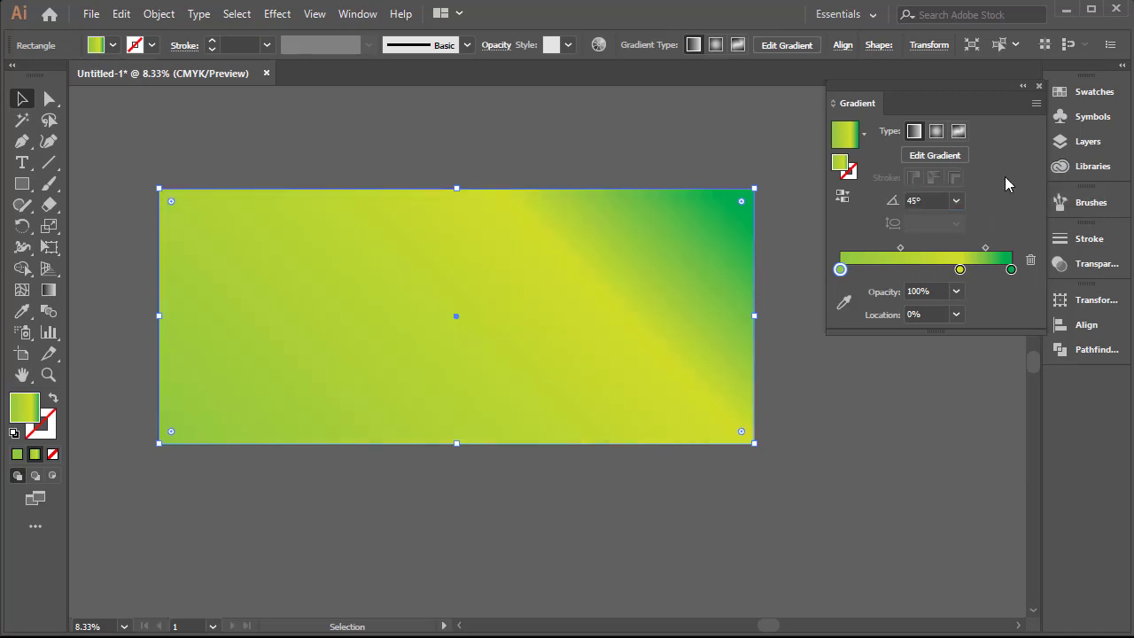
Move the yellow middle stop closer to the gradient's start and set the first midpoint to 30%
left_click_drag(959, 269, 892, 271)
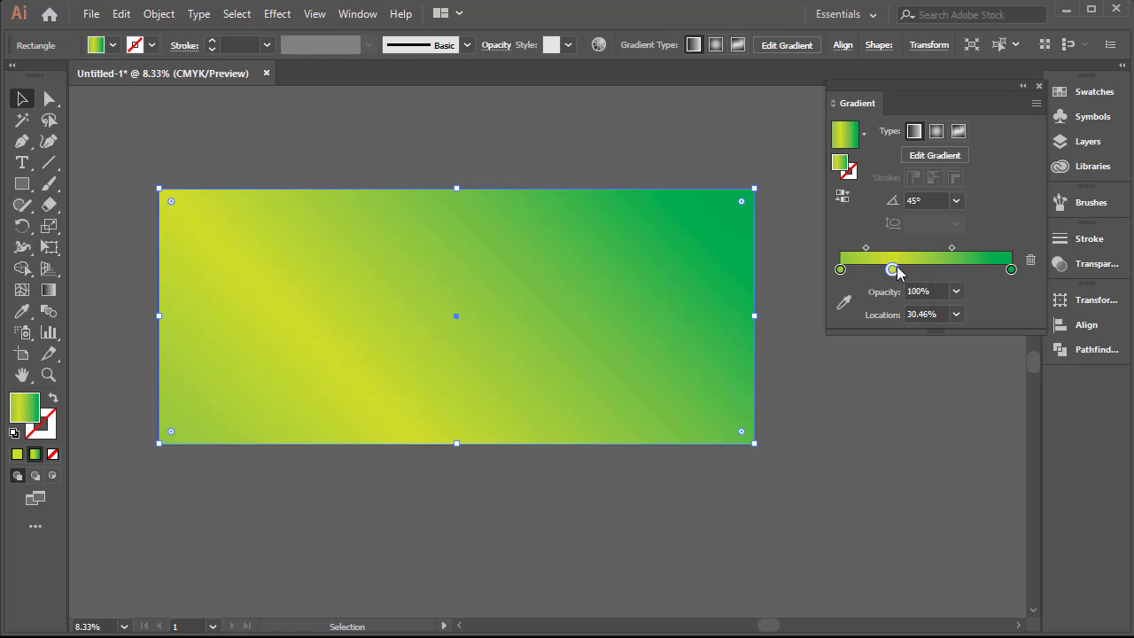
left_click_drag(894, 270, 861, 252)
left_click(874, 250)
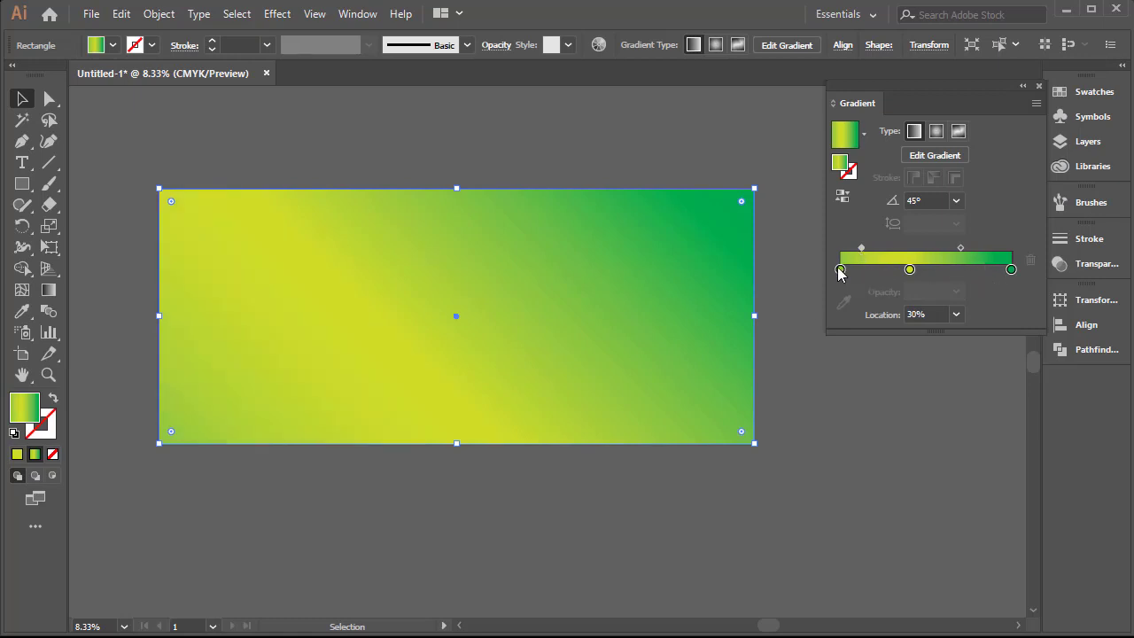
Recolor the gradient's start stop to red with C 0, M 100, Y 100, K 0
double_click(840, 270)
left_click_drag(908, 359, 974, 368)
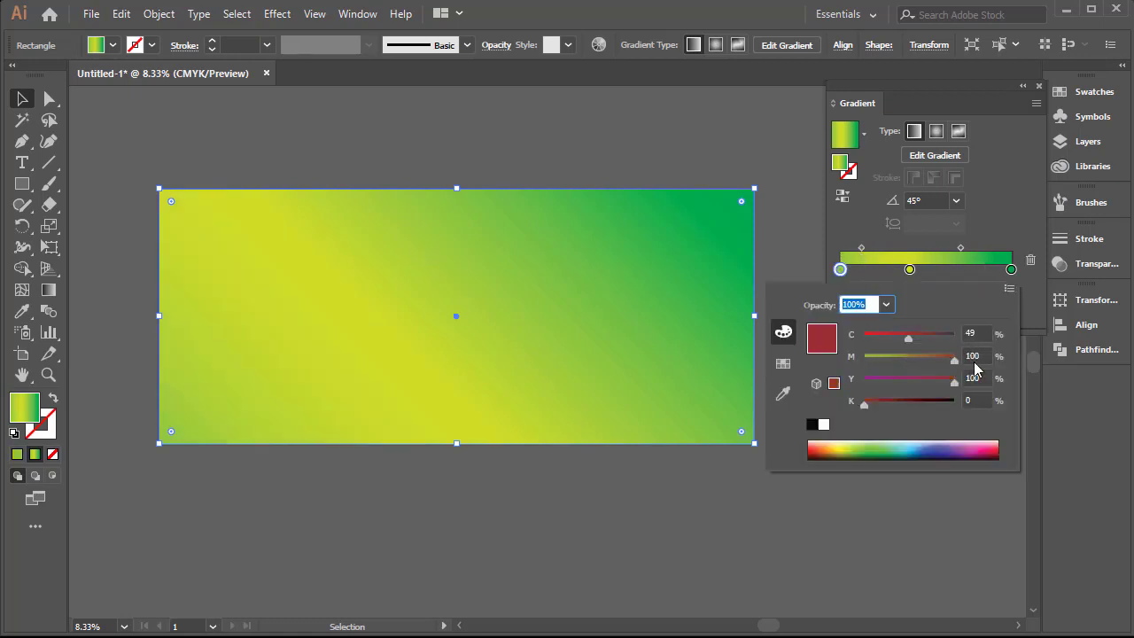
left_click_drag(905, 340, 789, 348)
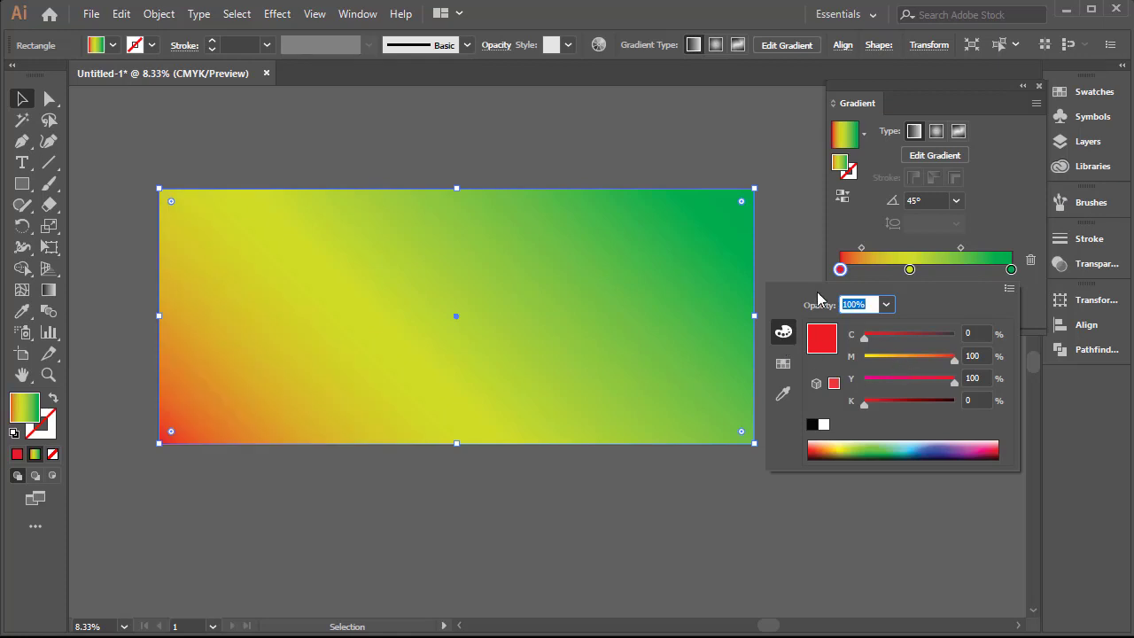
left_click(928, 278)
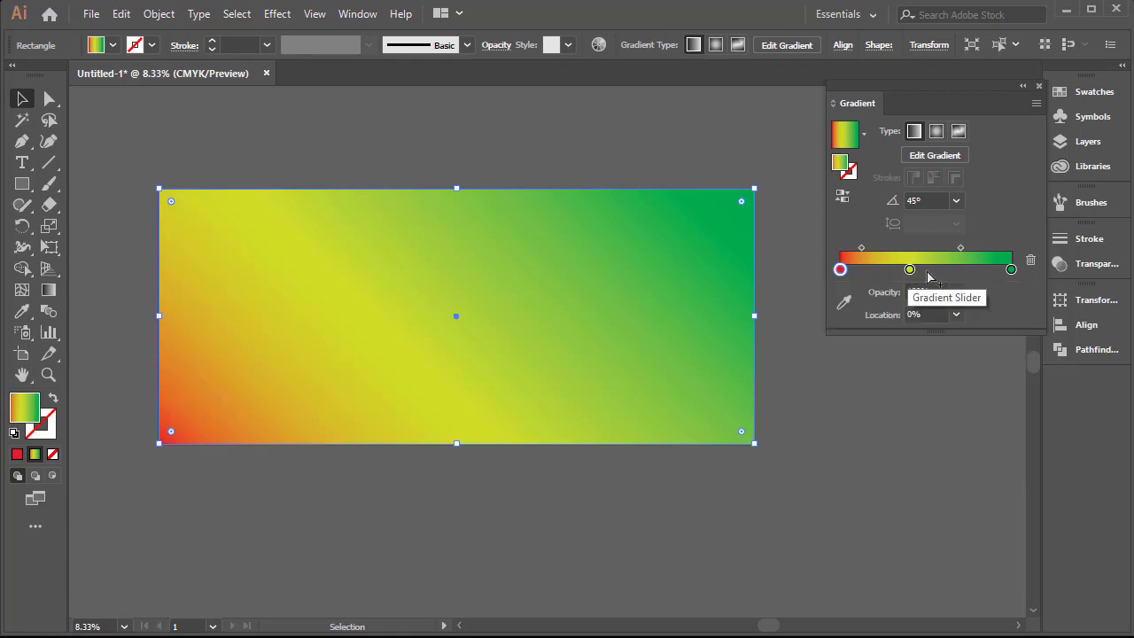
Position the yellow middle stop at about 48% and adjust both gradient midpoints to balance the red, yellow and green blend
left_click_drag(909, 269, 928, 269)
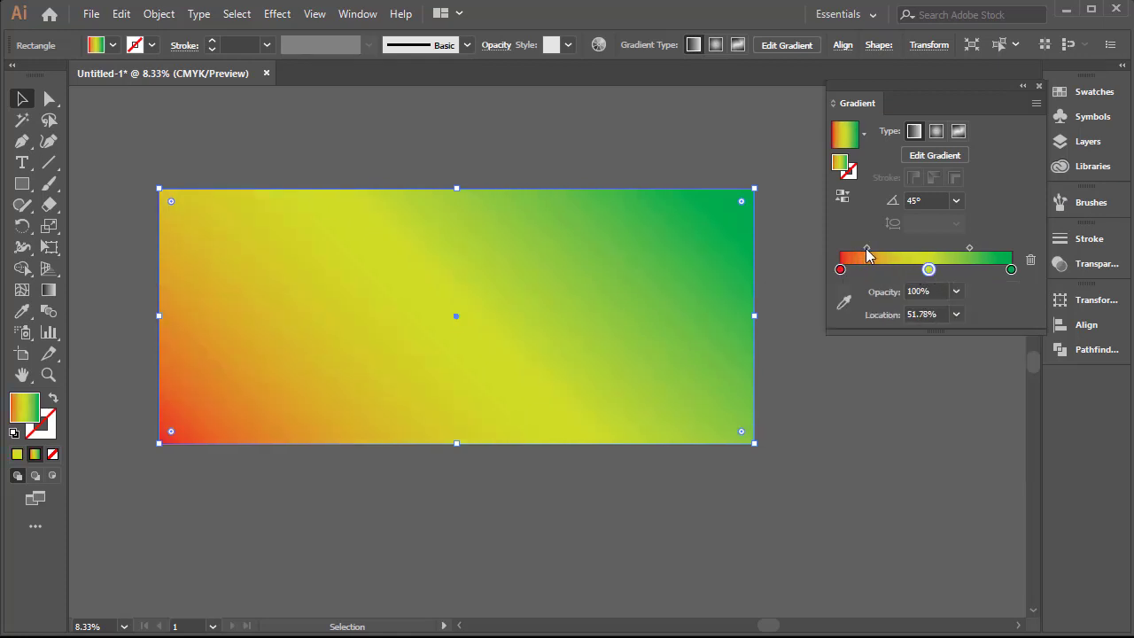
mouse_move(867, 251)
left_mouse_down()
mouse_move(898, 252)
mouse_move(875, 250)
left_mouse_up()
left_click_drag(969, 248, 923, 274)
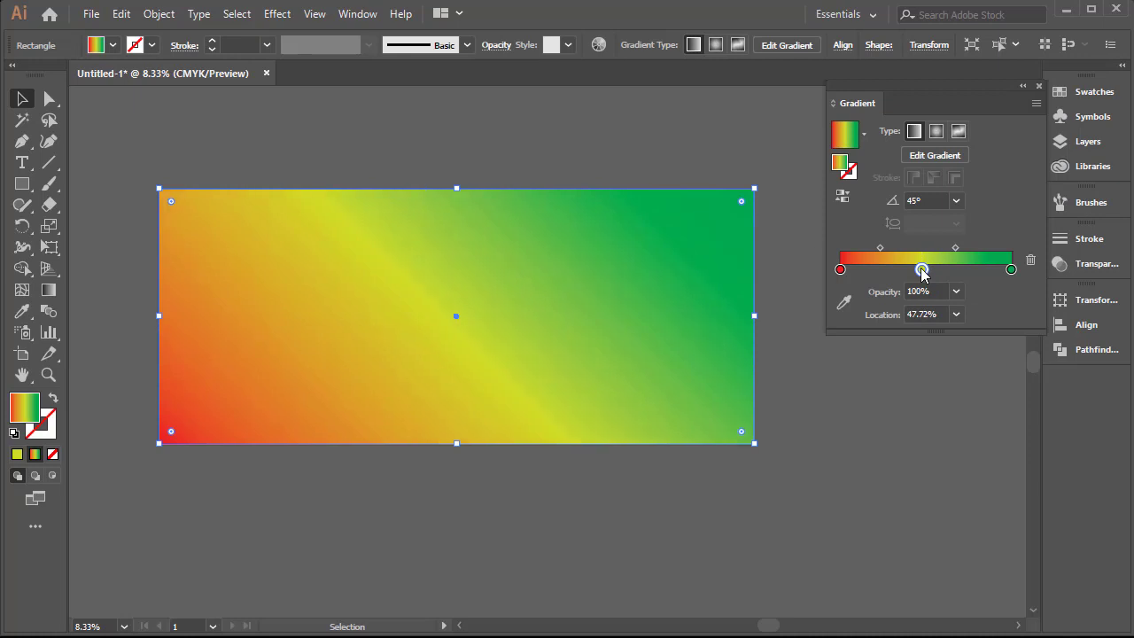
Place the grey and red monument artwork in the banner's lower-left corner and enlarge it against the left and bottom edges
left_click(815, 160)
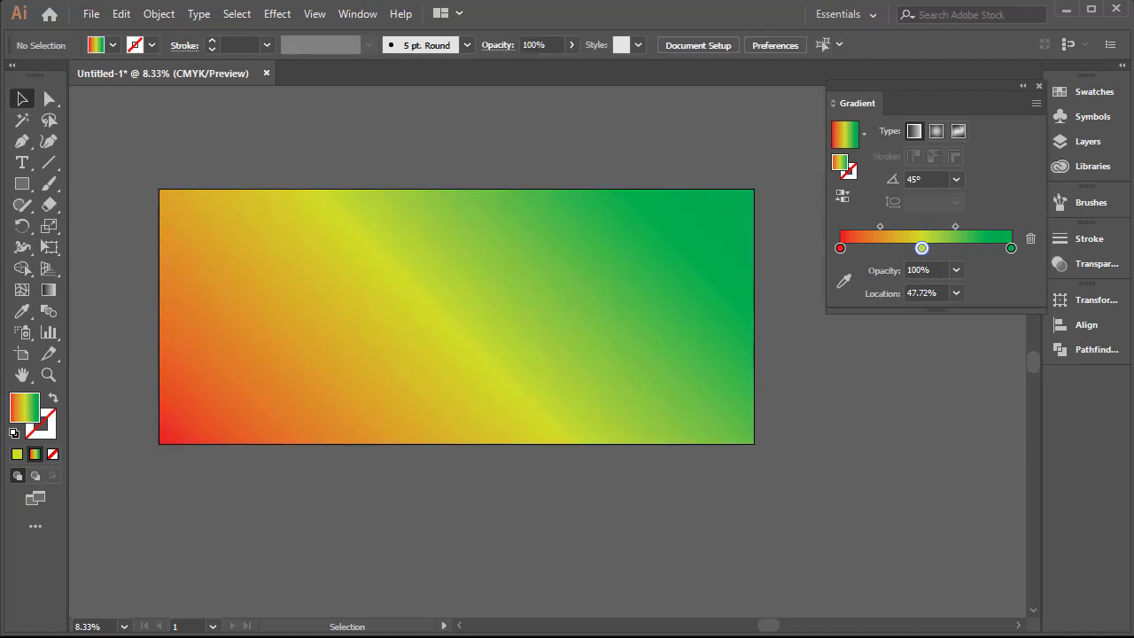
key("ctrl+minus")
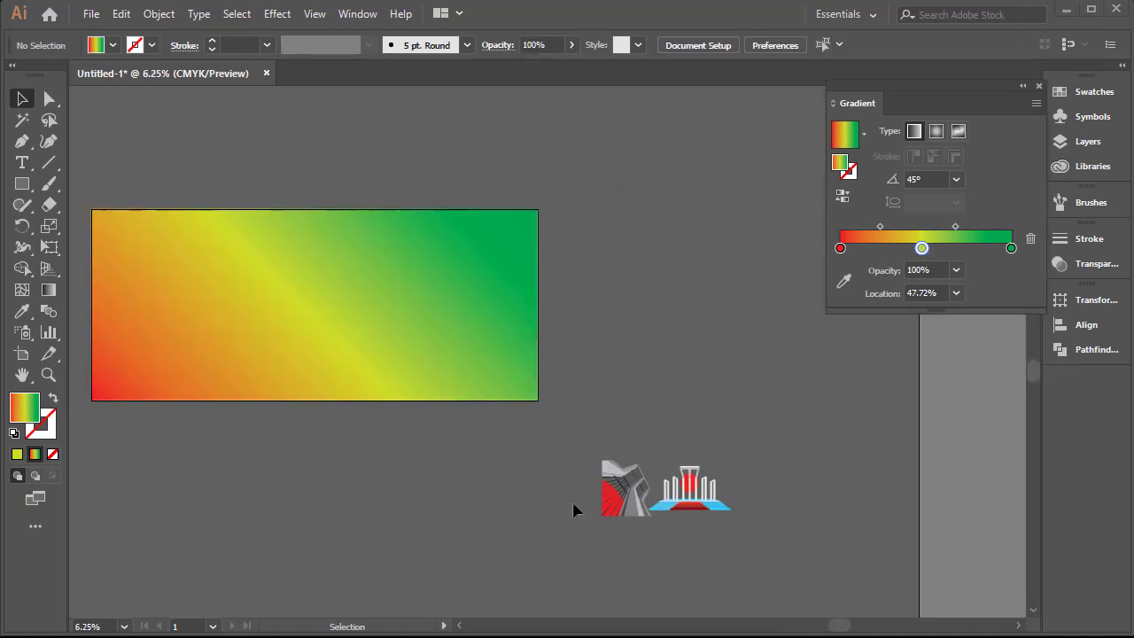
left_click_drag(614, 483, 229, 248)
left_click(216, 157)
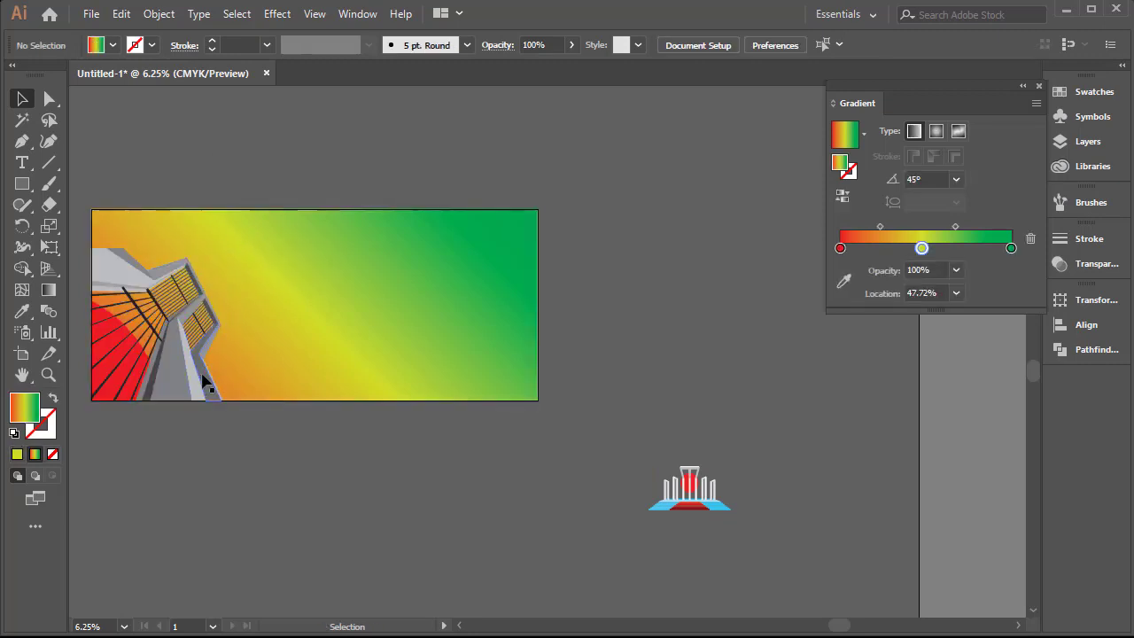
Bring the white-pillar monument artwork closer to the banner and scale the grey monument down slightly from its upper-right corner
left_click(697, 507)
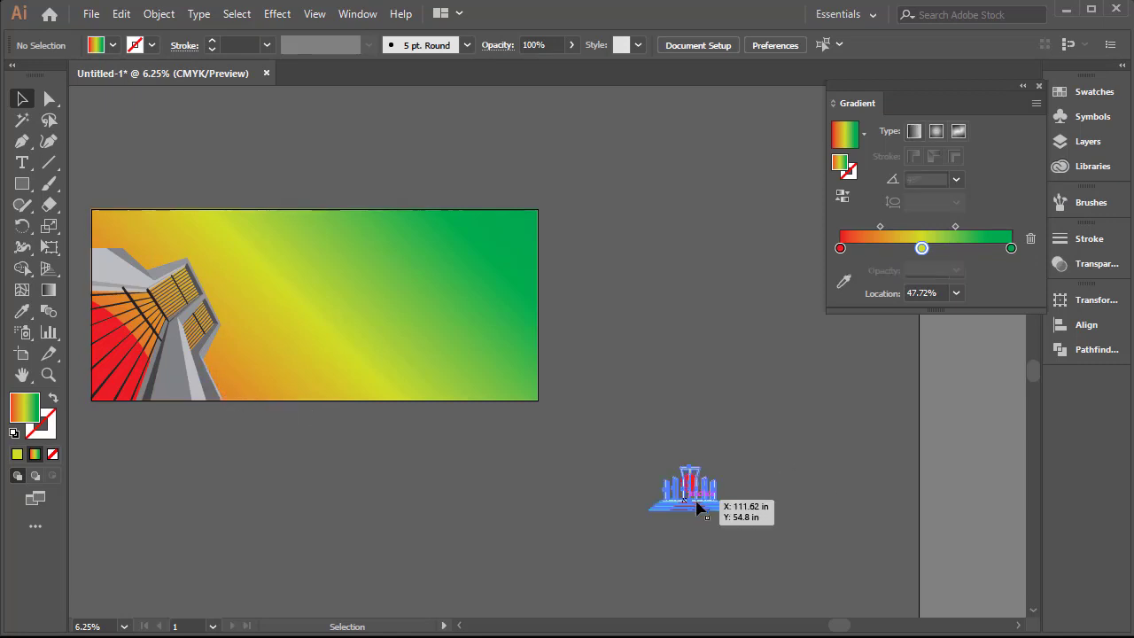
left_click_drag(697, 506, 570, 483)
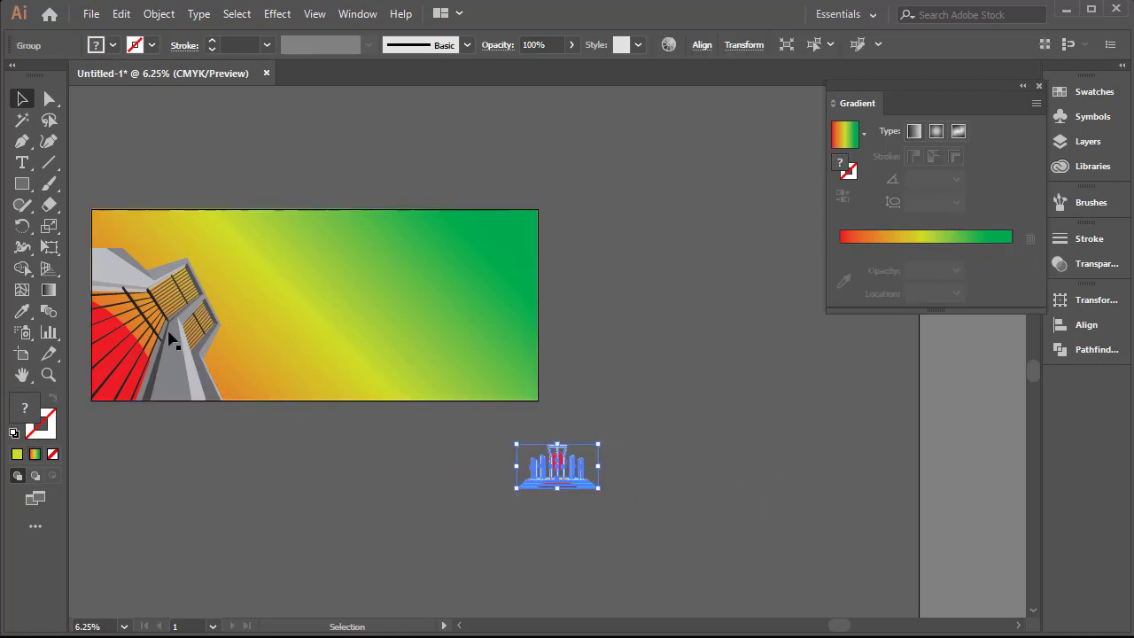
left_click(170, 334)
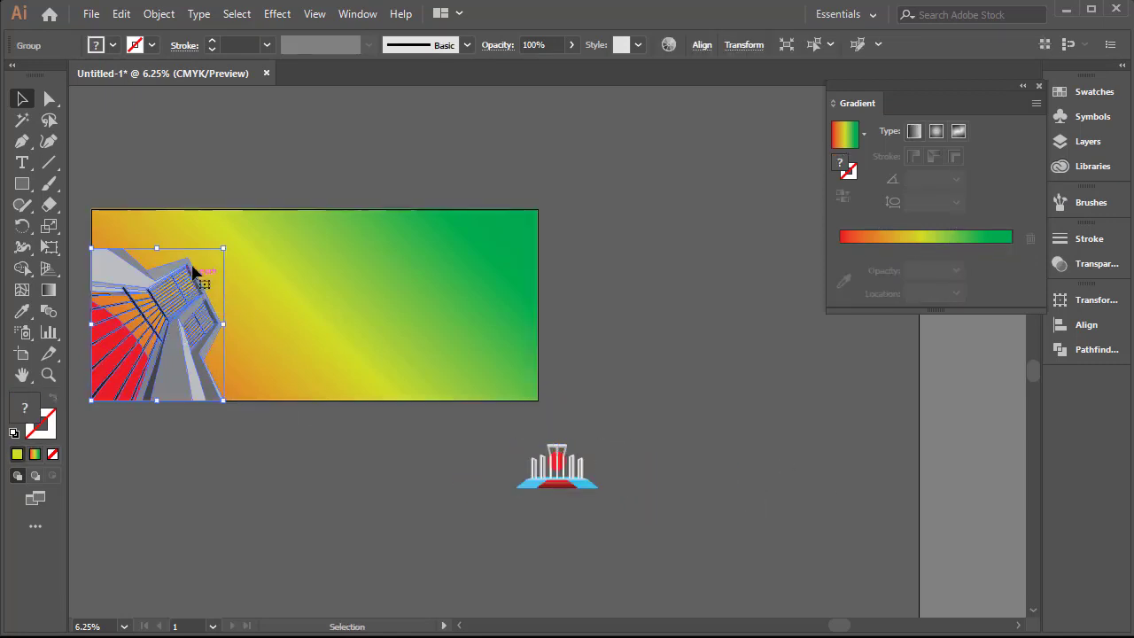
left_click_drag(224, 248, 218, 254)
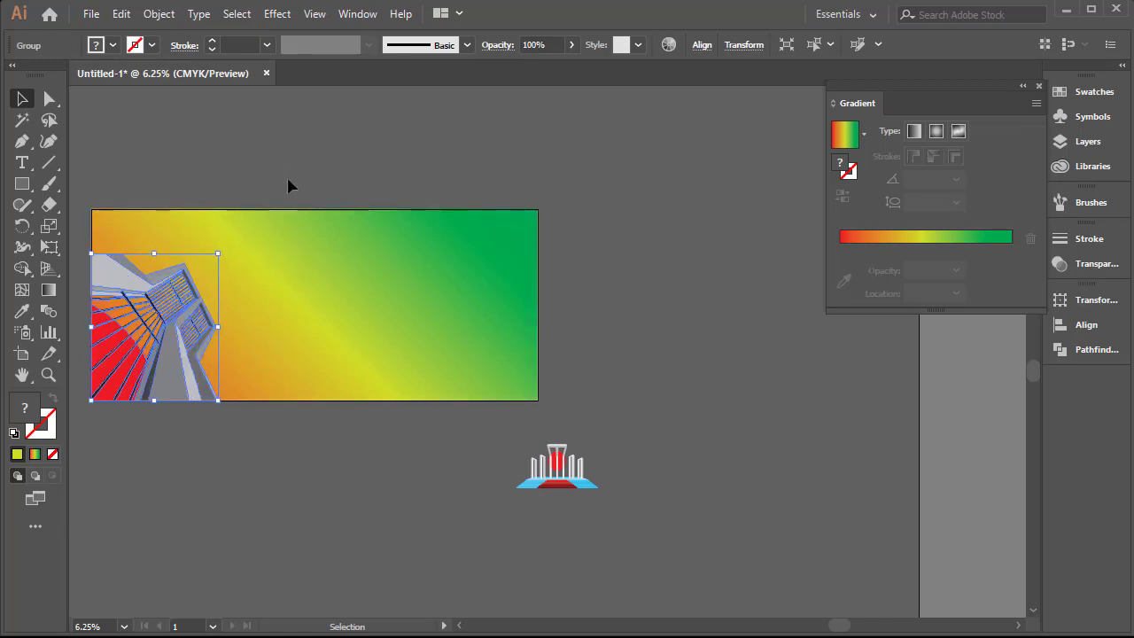
left_click(288, 186)
Draw a large circle with the Ellipse tool, overlapping the banner's lower-right corner and extending past its edges
left_click(412, 388, "ctrl")
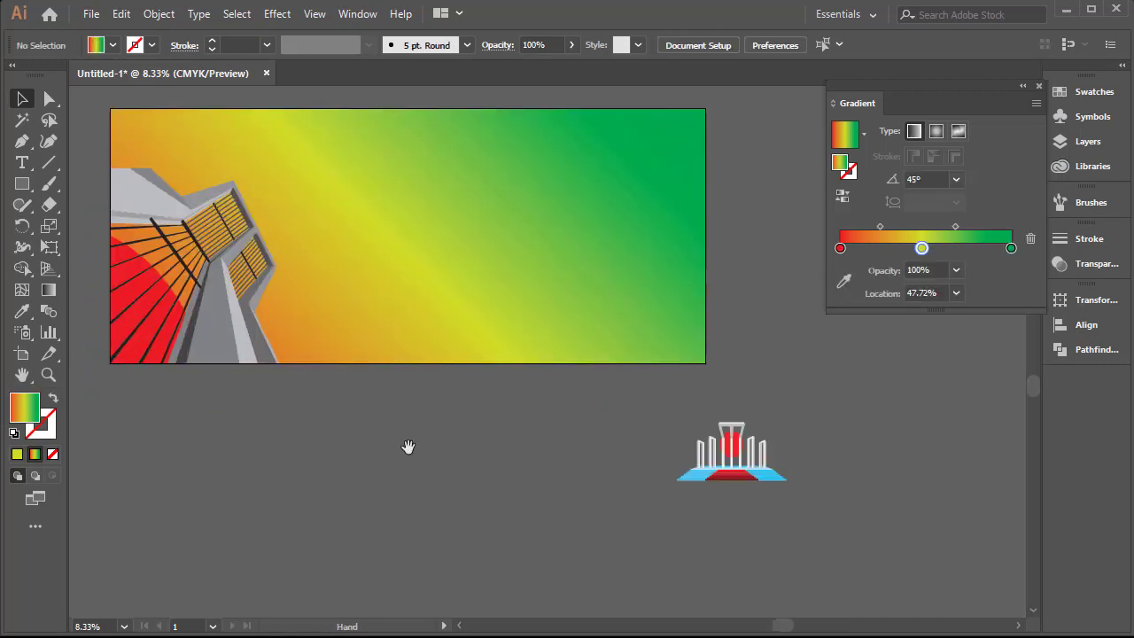
left_click_drag(407, 447, 317, 482)
left_click_drag(679, 514, 714, 513)
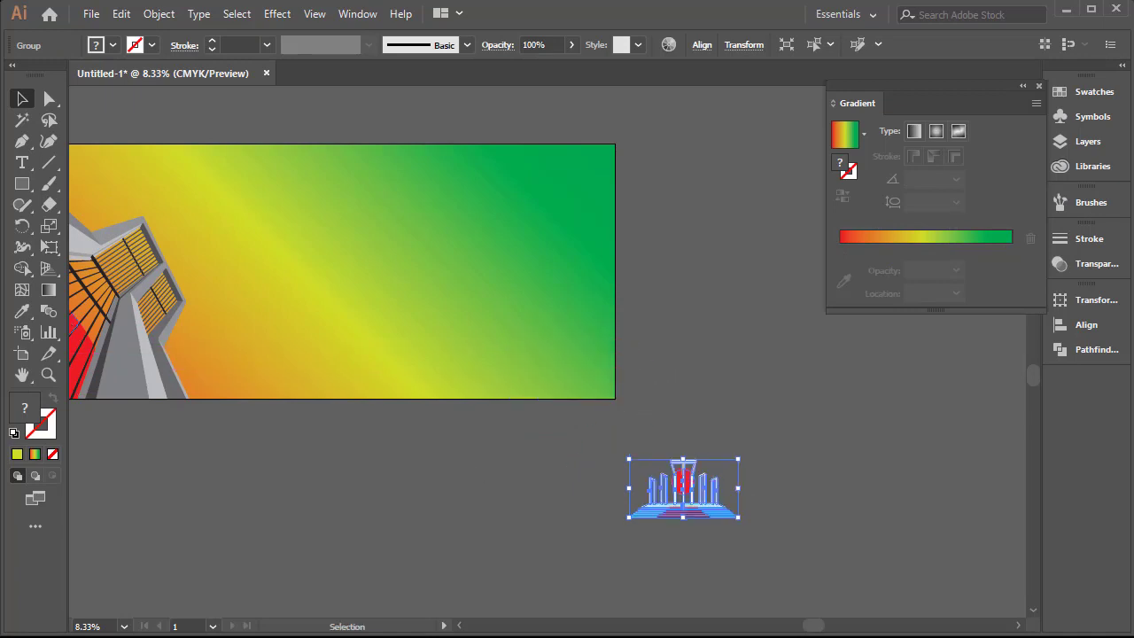
right_click(18, 188)
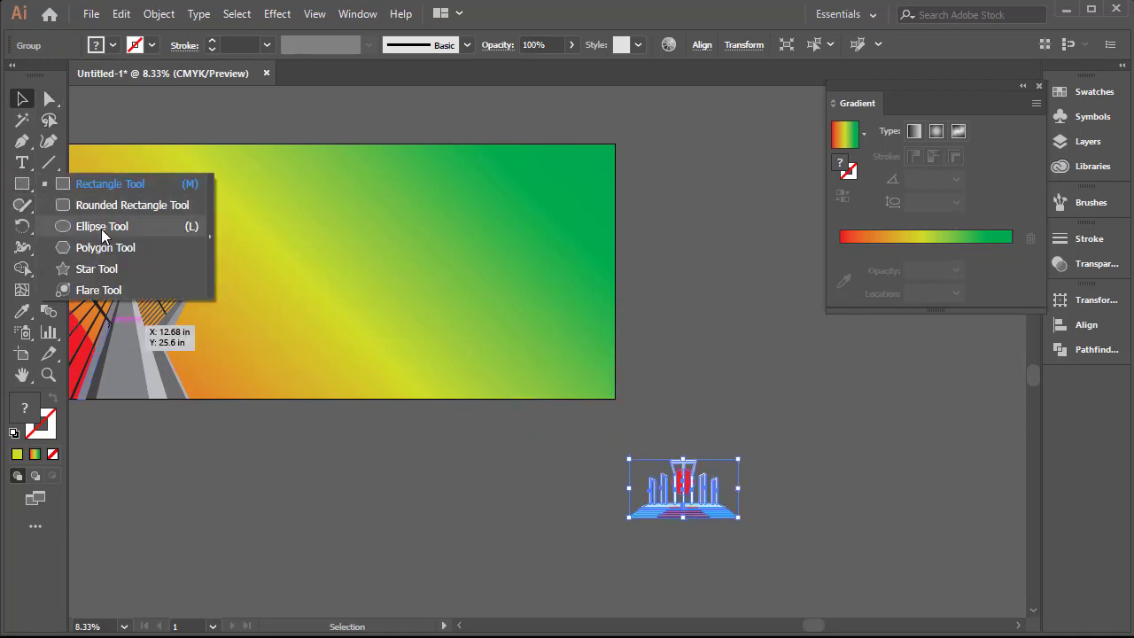
left_click(103, 228)
left_click_drag(523, 376, 601, 501)
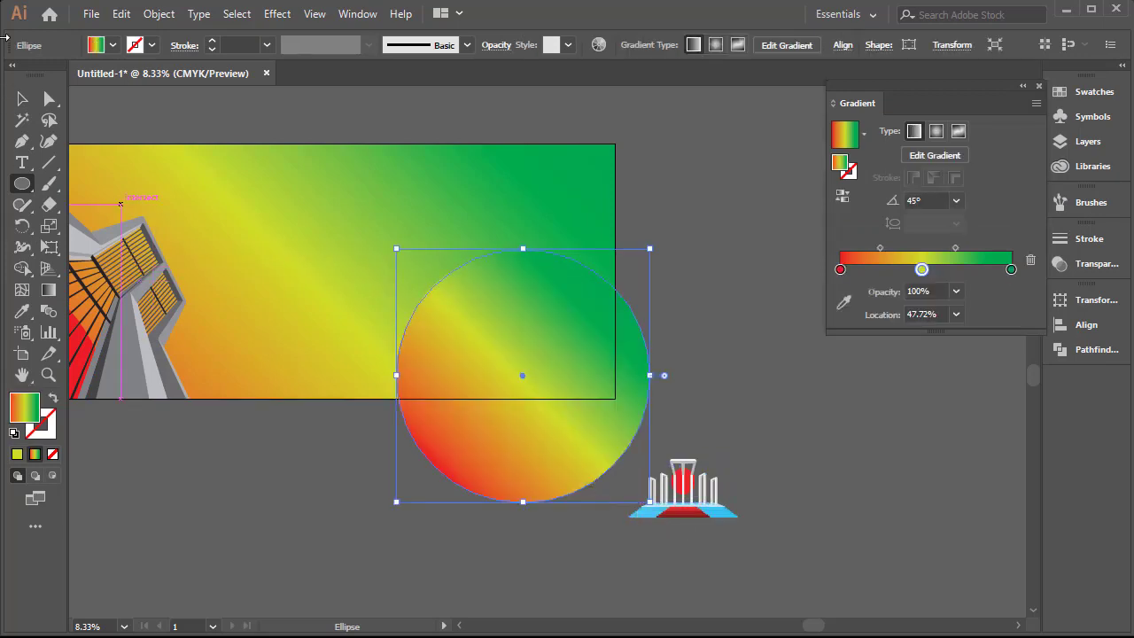
Shift the circle and scale it down so it sits just inside the banner's right edge while still crossing the bottom edge
left_click(22, 98)
key("ctrl+shift+a")
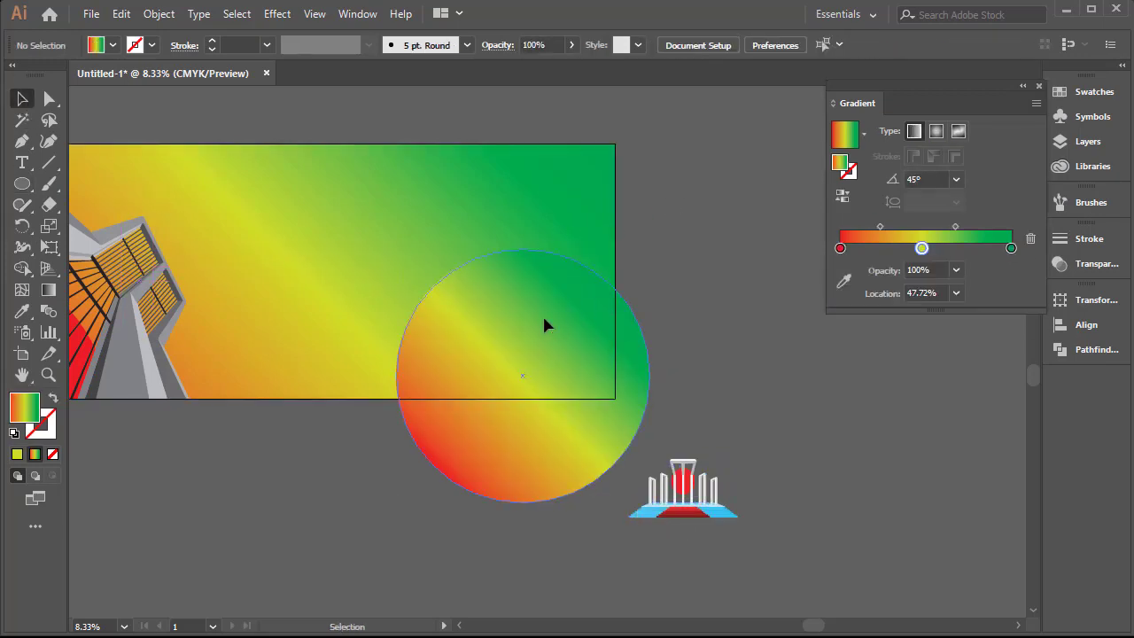
left_click(566, 319)
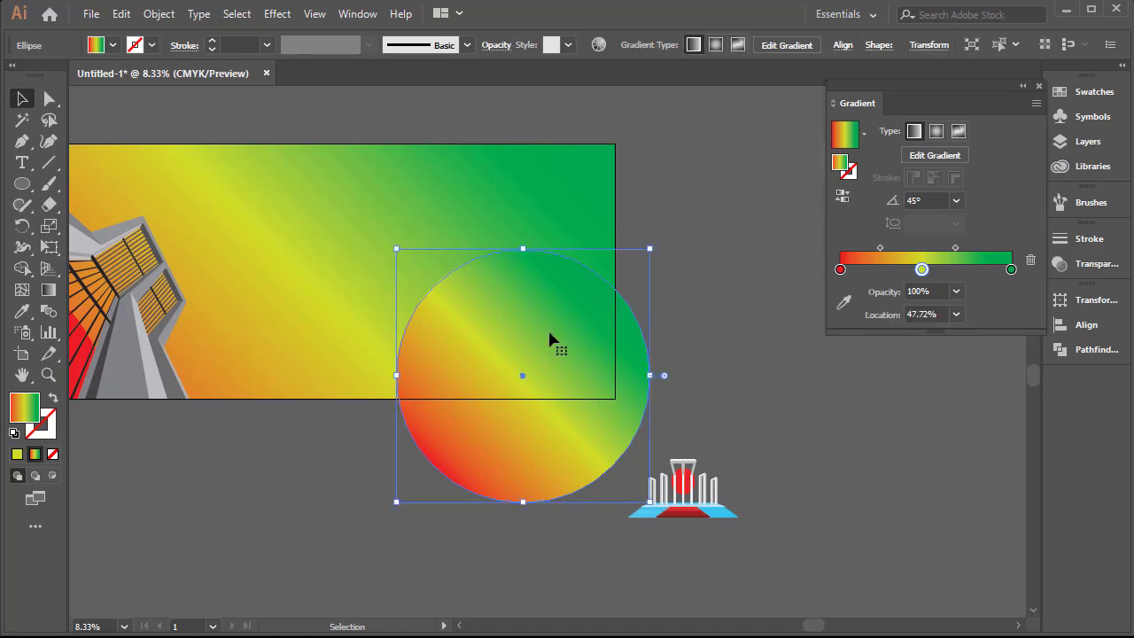
left_click_drag(694, 270, 485, 346)
left_click(652, 355)
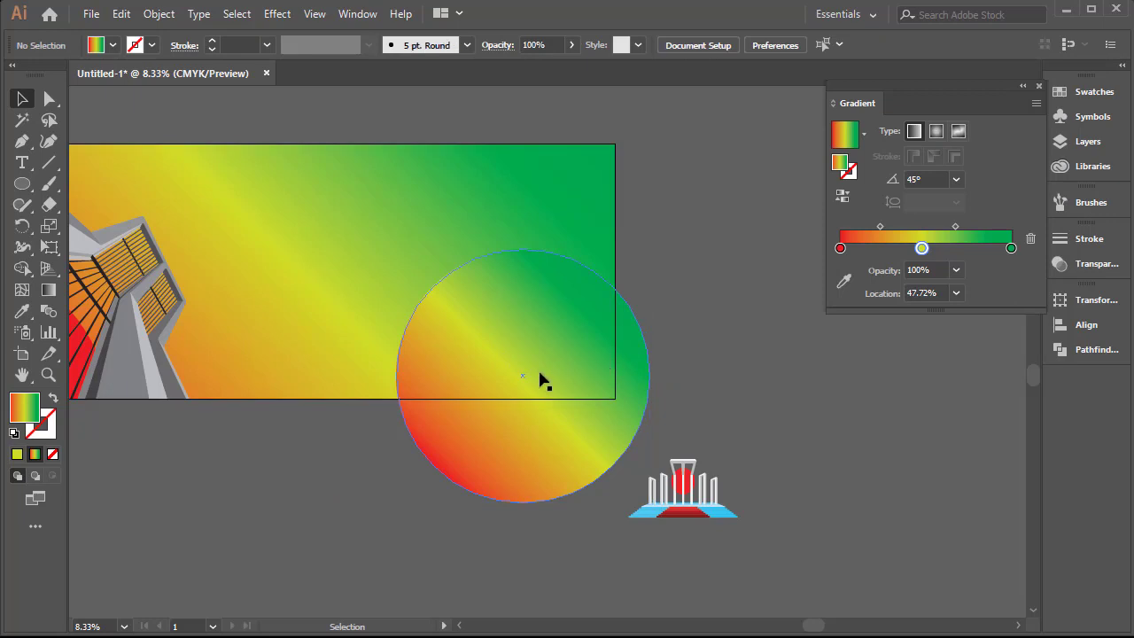
left_click_drag(538, 380, 501, 355)
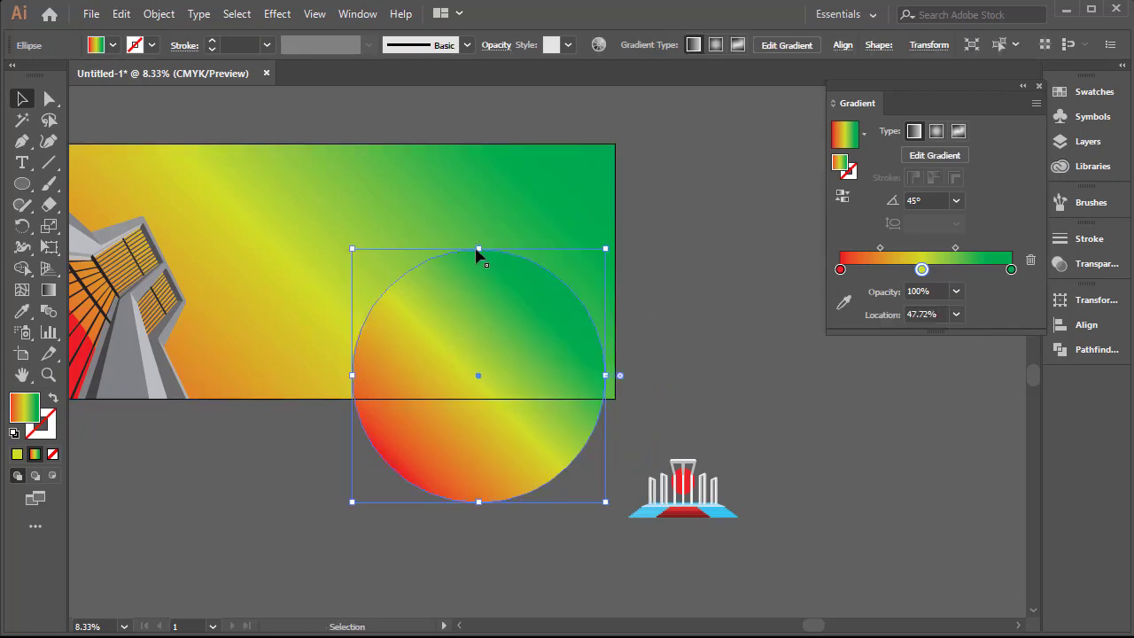
left_click_drag(477, 250, 477, 285)
left_click_drag(490, 337, 526, 337)
Remove the part of the circle below the banner with the Shape Builder tool, leaving a semicircle on the bottom edge
left_click_drag(656, 285, 529, 357)
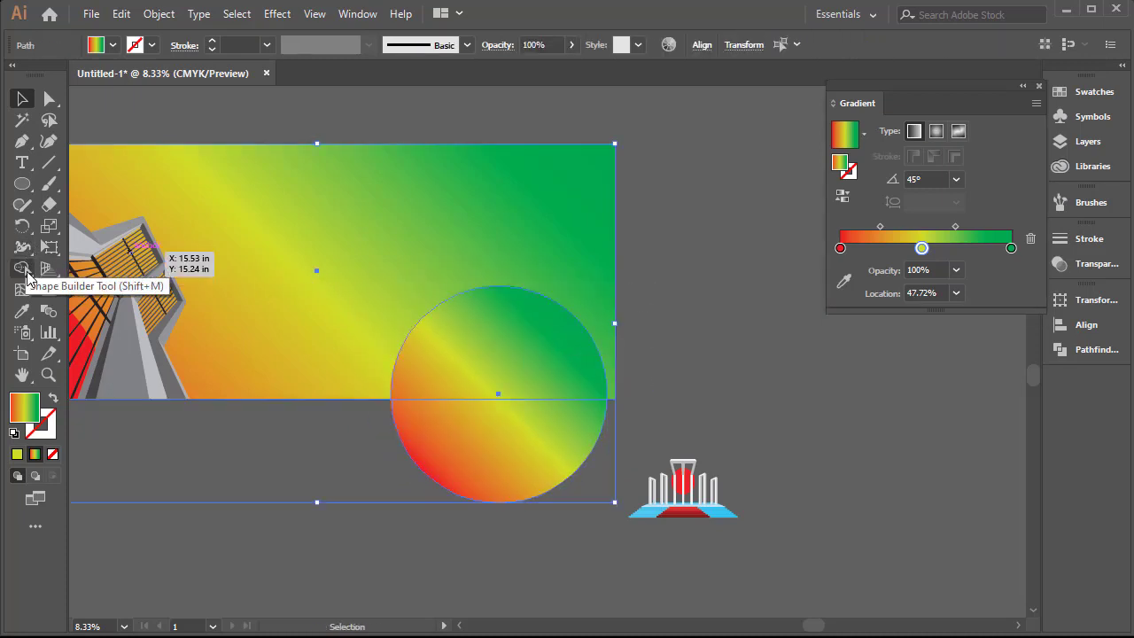
left_click(27, 275)
mouse_move(383, 438)
left_mouse_down()
mouse_move(531, 446)
mouse_move(608, 434)
left_mouse_up()
left_click(22, 98)
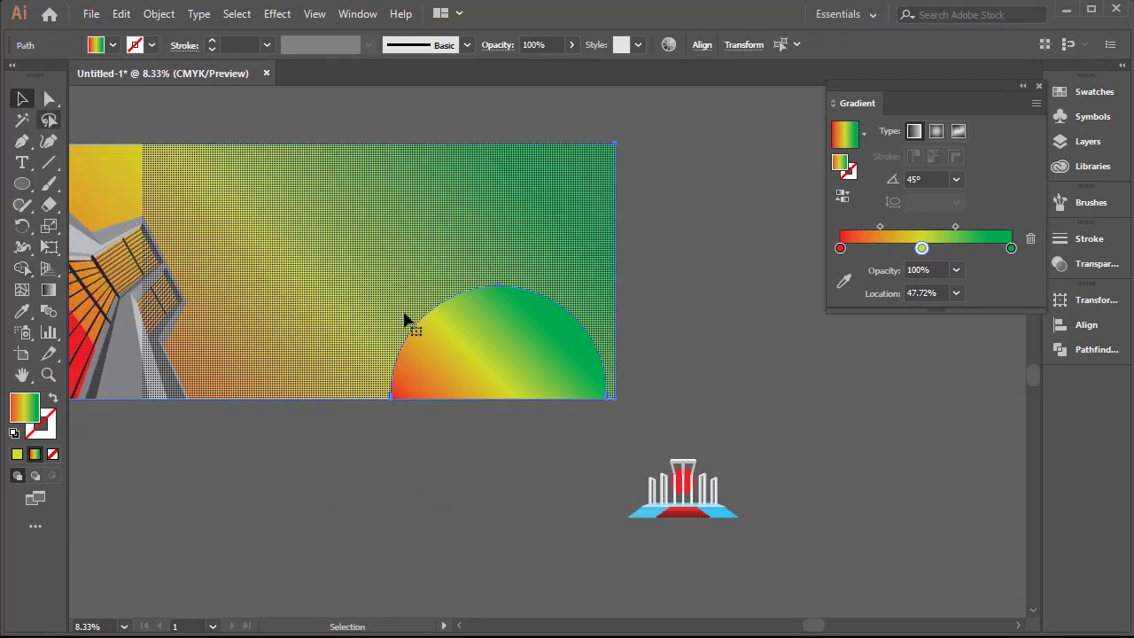
left_click(482, 429)
Fill the semicircle with the White swatch
left_click(489, 338)
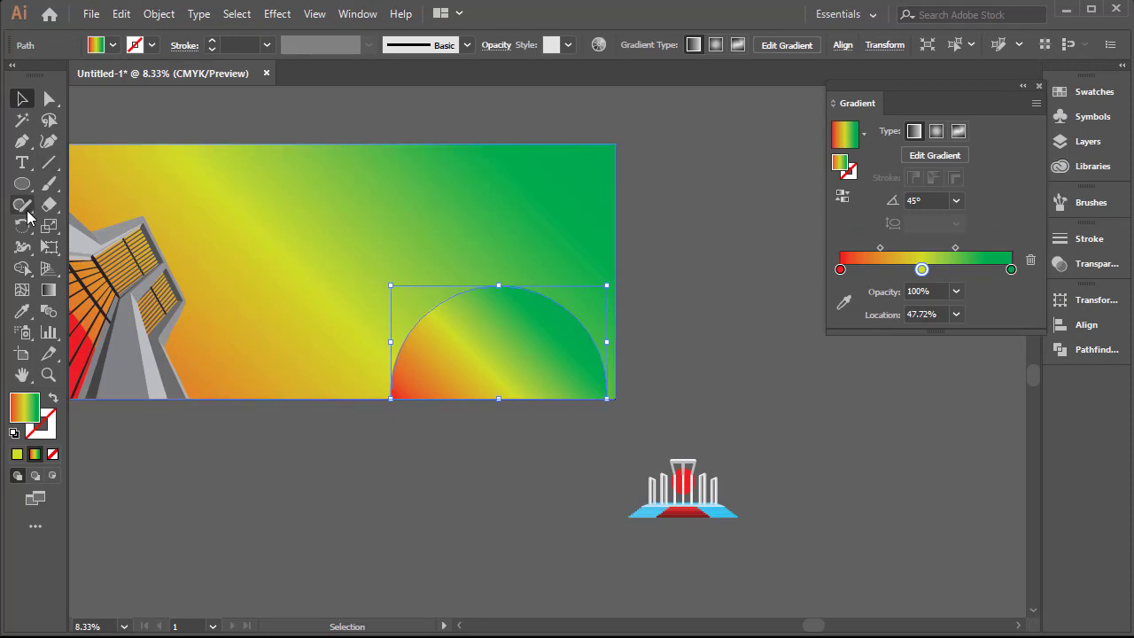
left_click(112, 46)
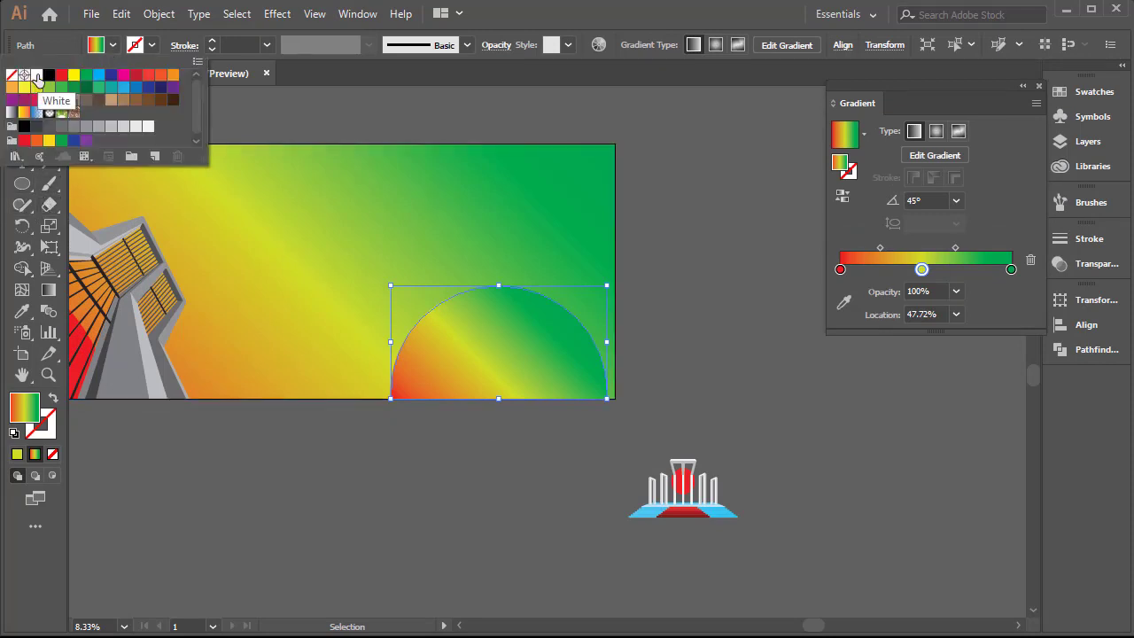
left_click(36, 78)
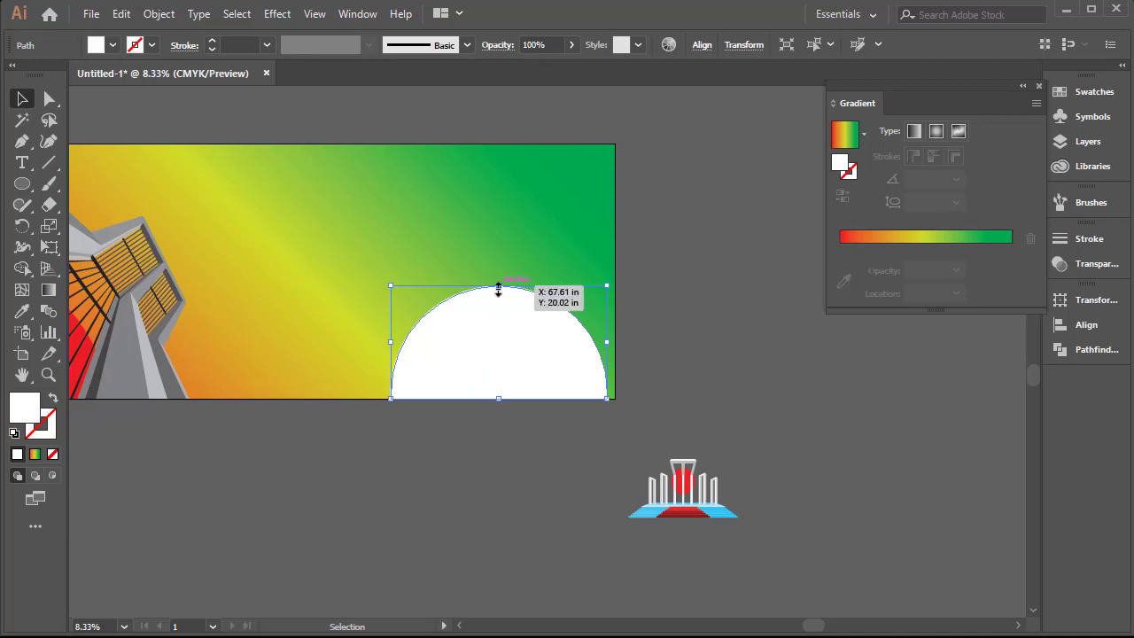
Paste a copy of the white semicircle behind it, enlarge it to the banner's right edge and fill it green as a border
key("a")
key("v")
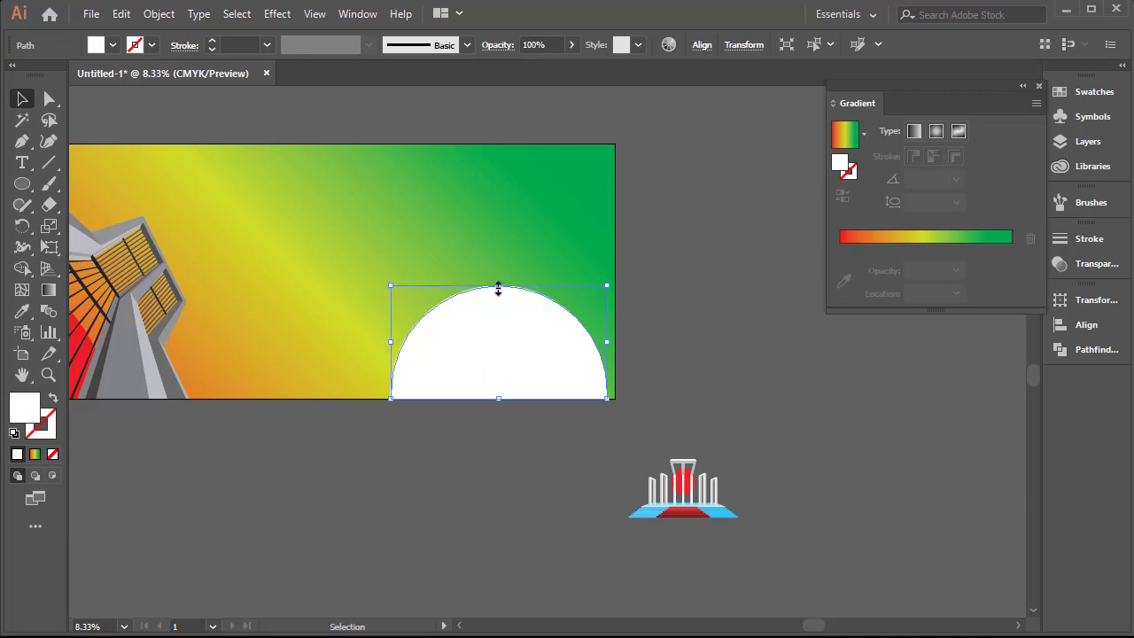
left_click_drag(499, 286, 492, 277)
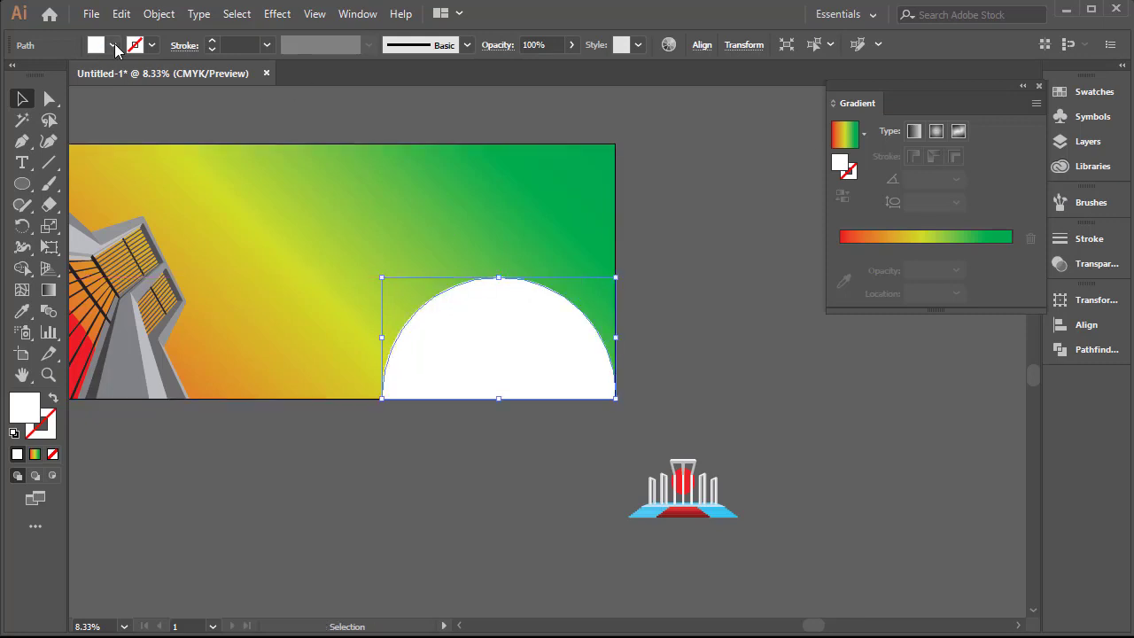
left_click(114, 46)
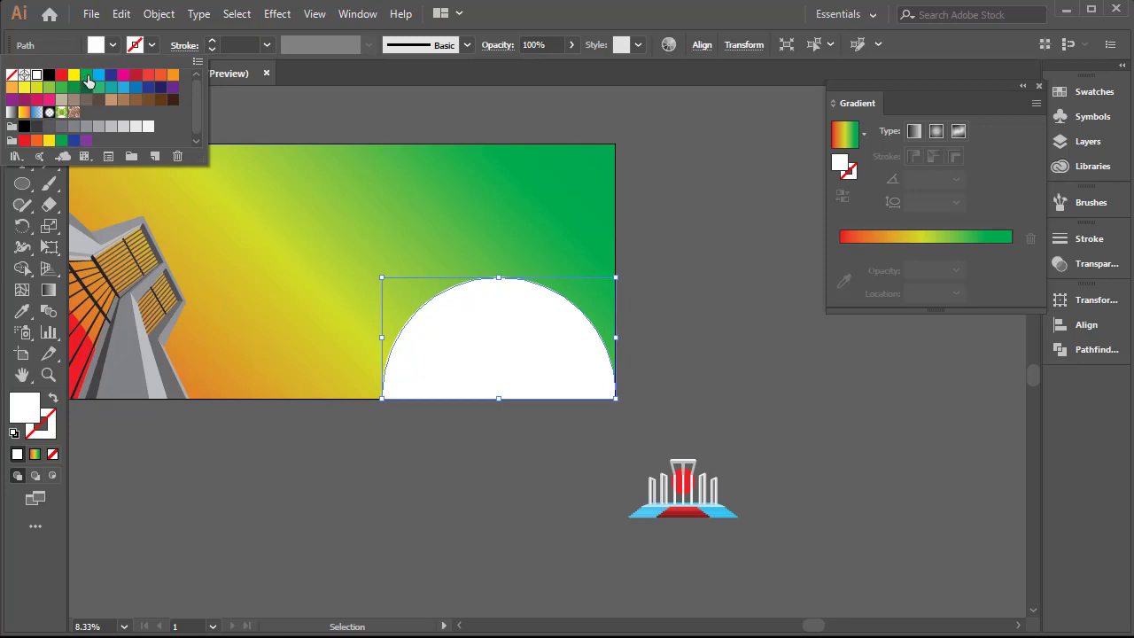
left_click(87, 78)
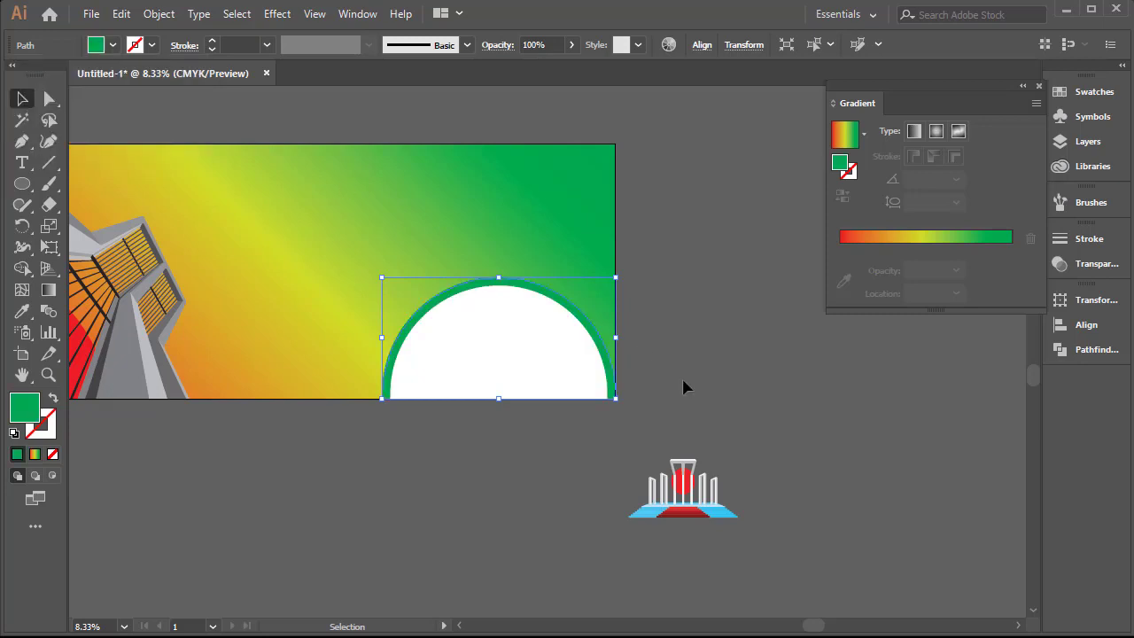
Center the white-pillar monument artwork in the semicircle, enlarge it to fit and bring it to the front
left_click_drag(700, 521, 510, 379)
left_click_drag(510, 379, 498, 300)
right_click(503, 332)
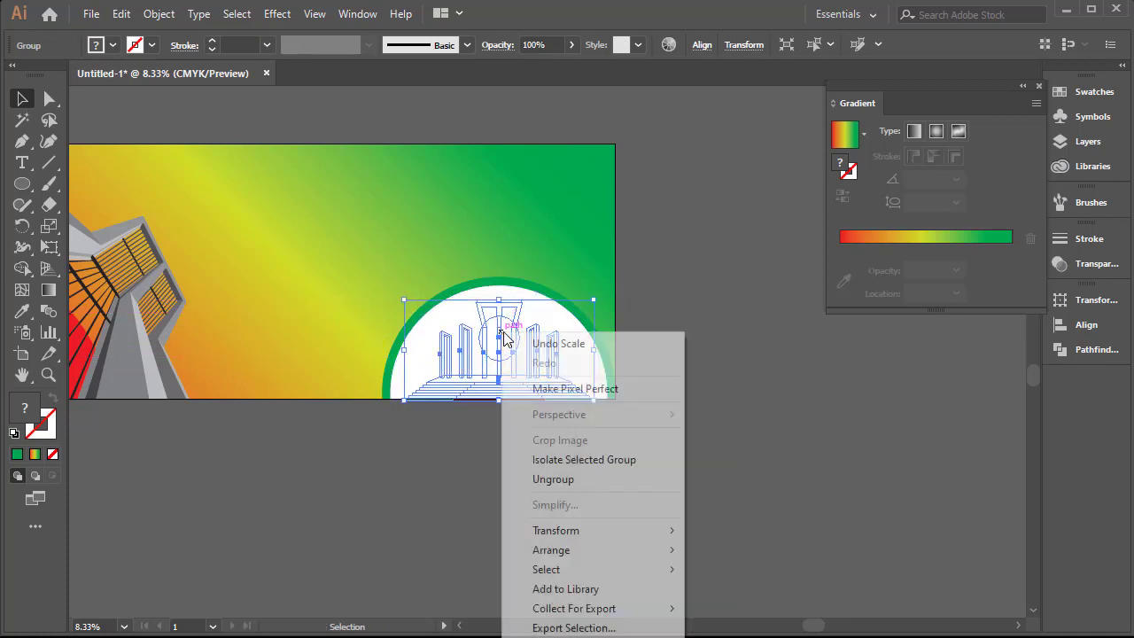
mouse_move(561, 551)
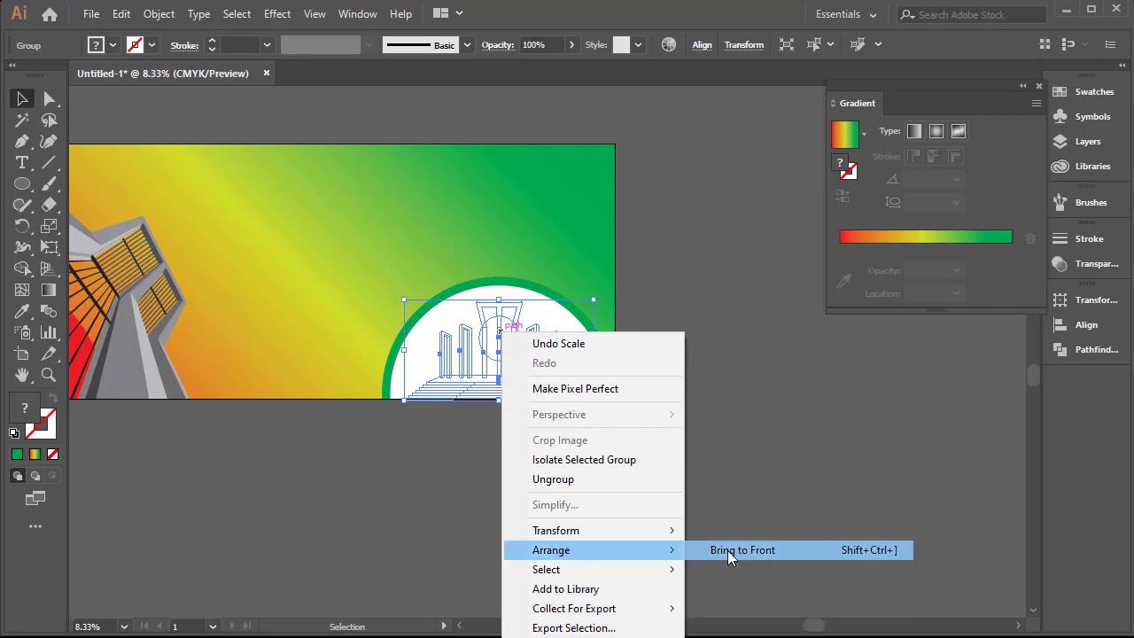
left_click(727, 550)
left_click(700, 357)
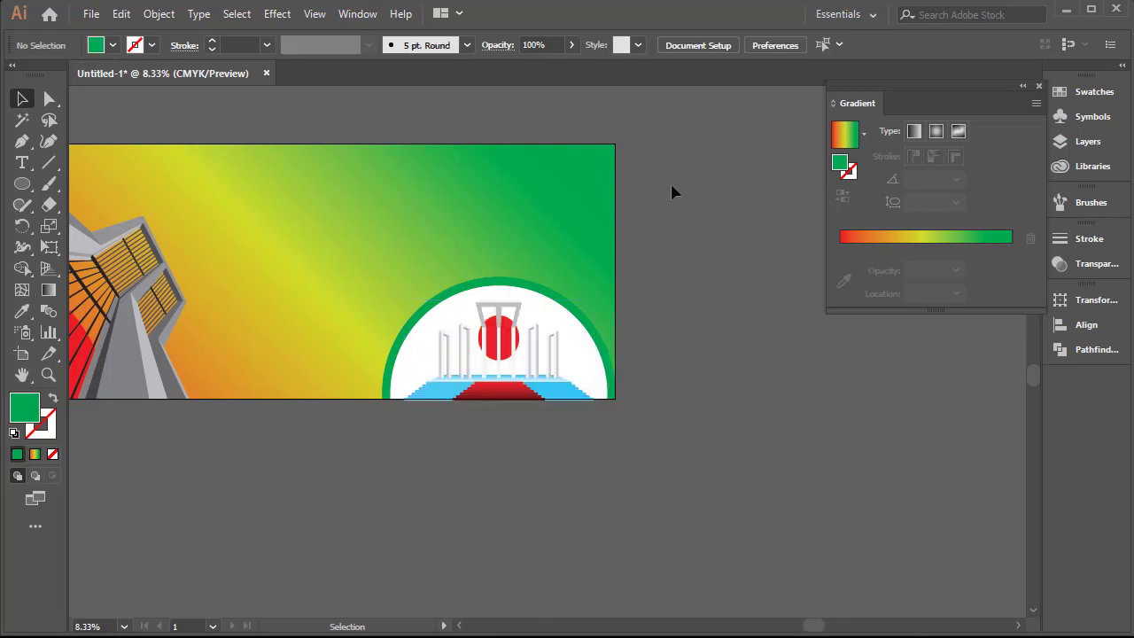
left_click_drag(693, 265, 387, 354)
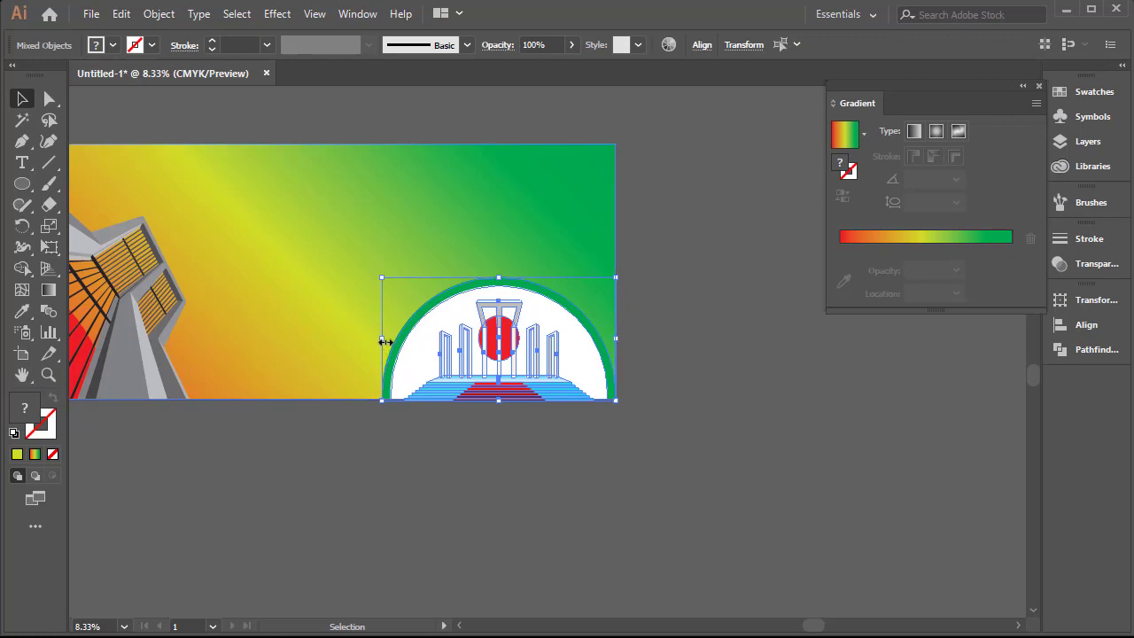
left_click(506, 537)
left_click_drag(431, 384, 374, 448)
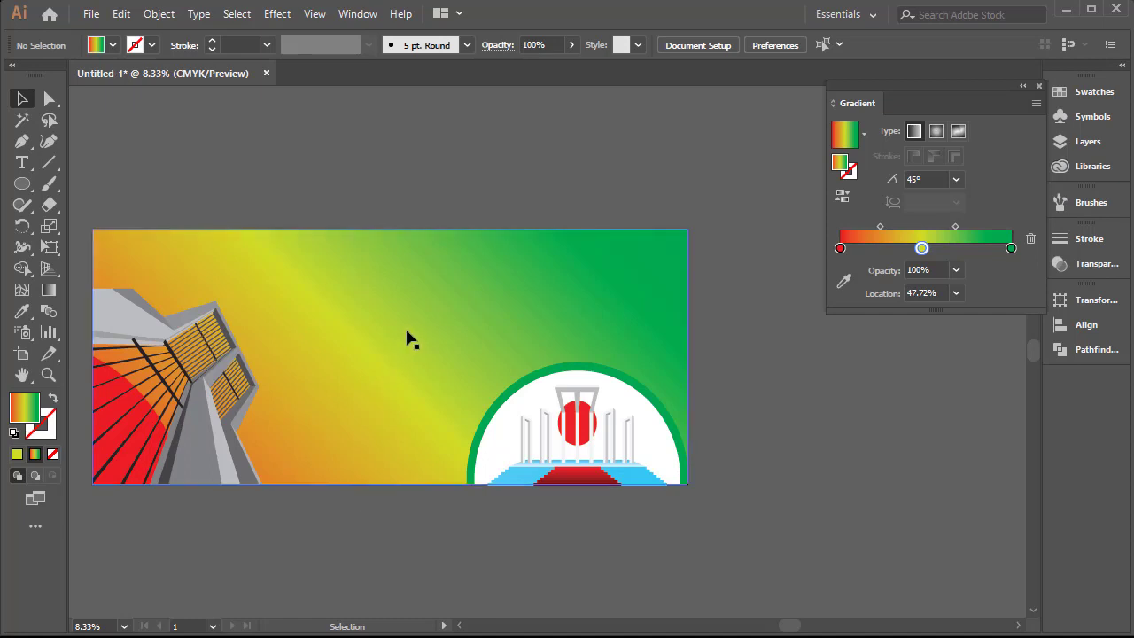
left_click_drag(378, 305, 378, 381)
key("ctrl+z")
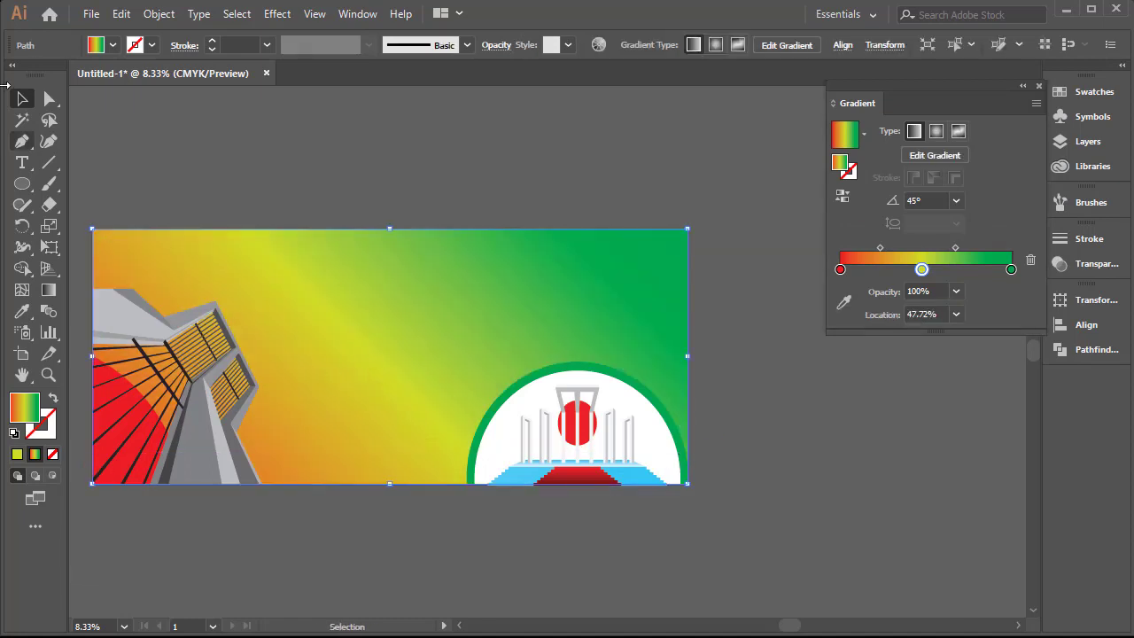
Draw a thin rectangle along the banner's bottom from the left edge to the semicircle and fill it dark green
left_click_drag(22, 190, 124, 190)
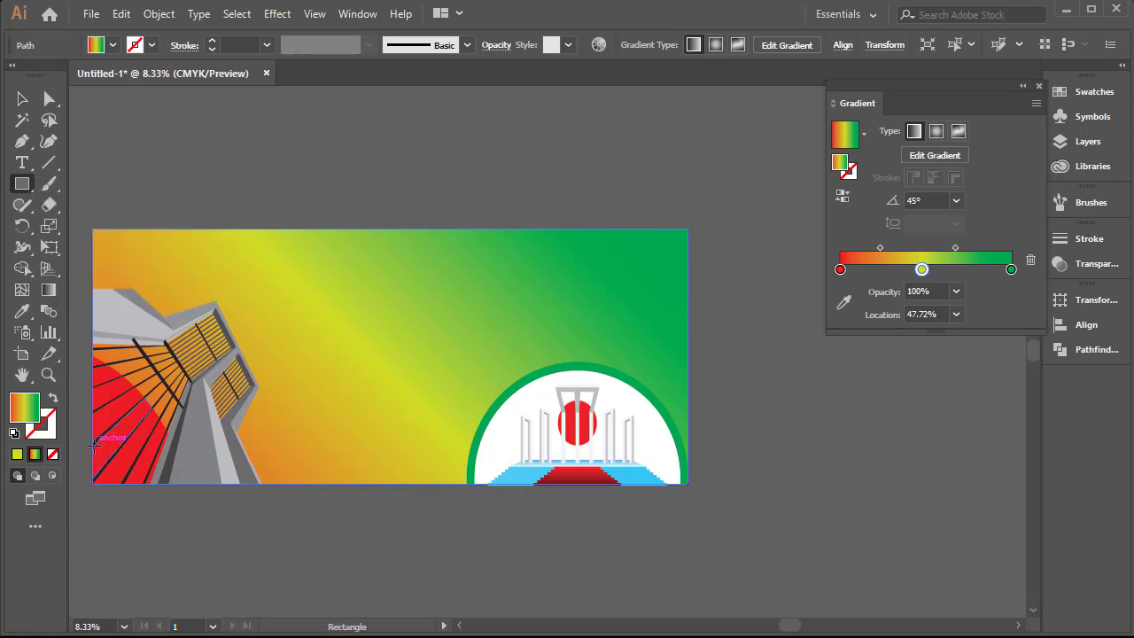
left_click_drag(92, 446, 464, 485)
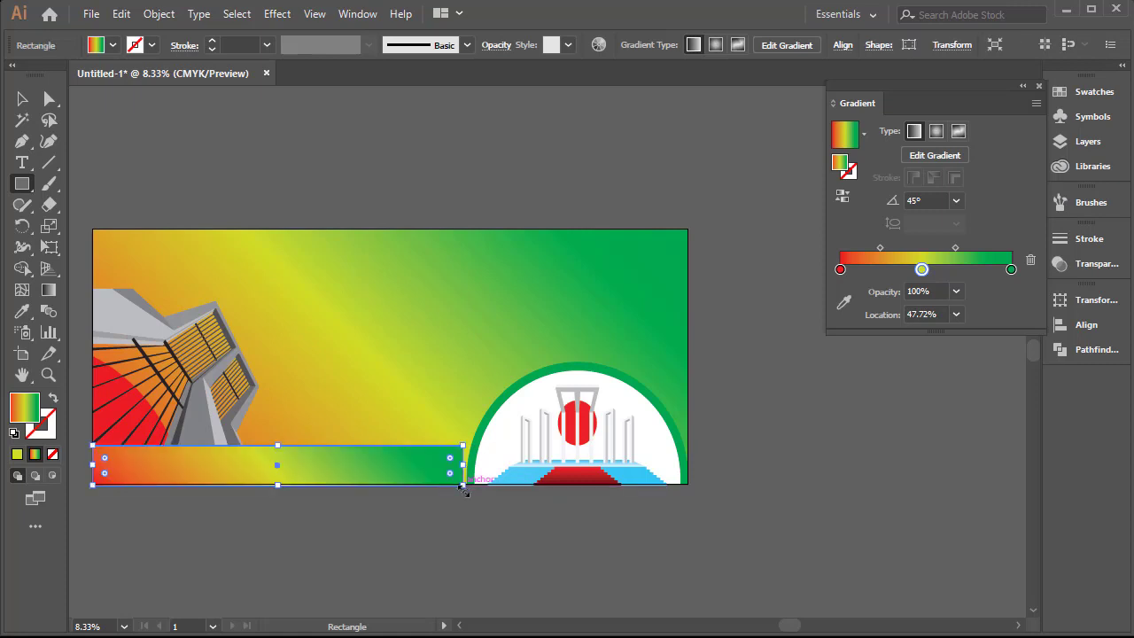
left_click(112, 45)
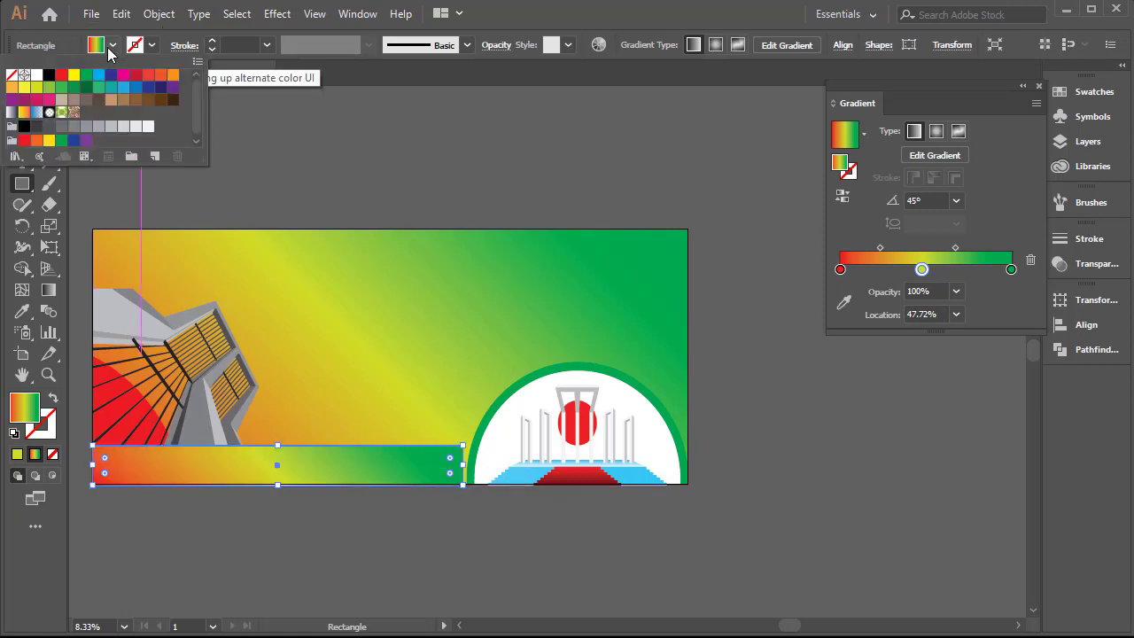
left_click(86, 88)
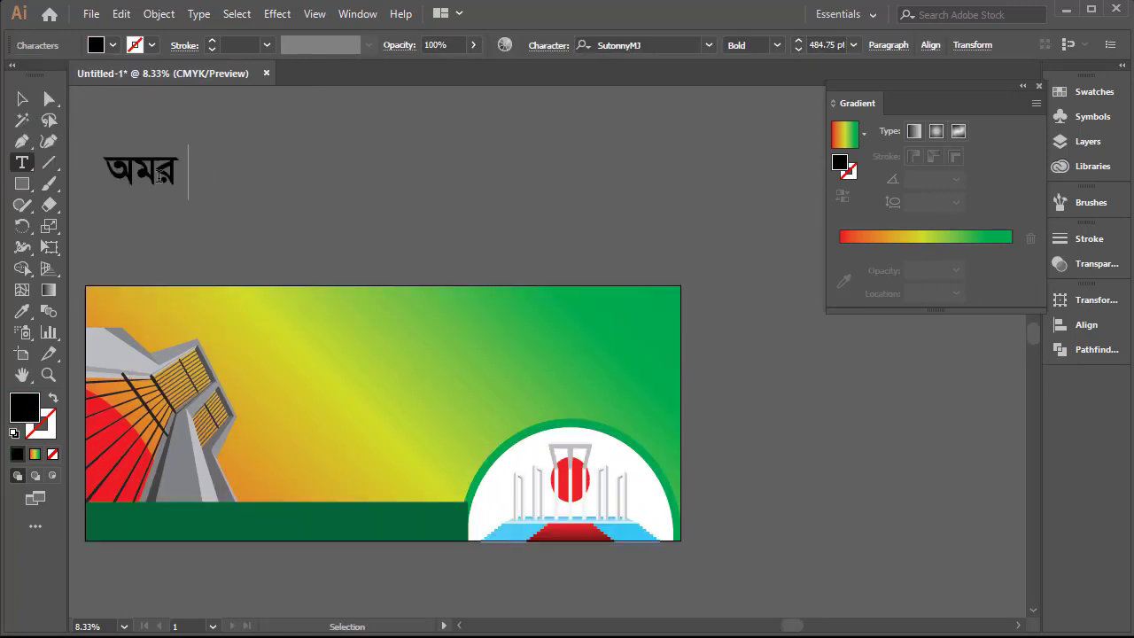
Complete the heading text above the banner with "একুশে" after "অমর" and shift it slightly to the right
type("একুশে")
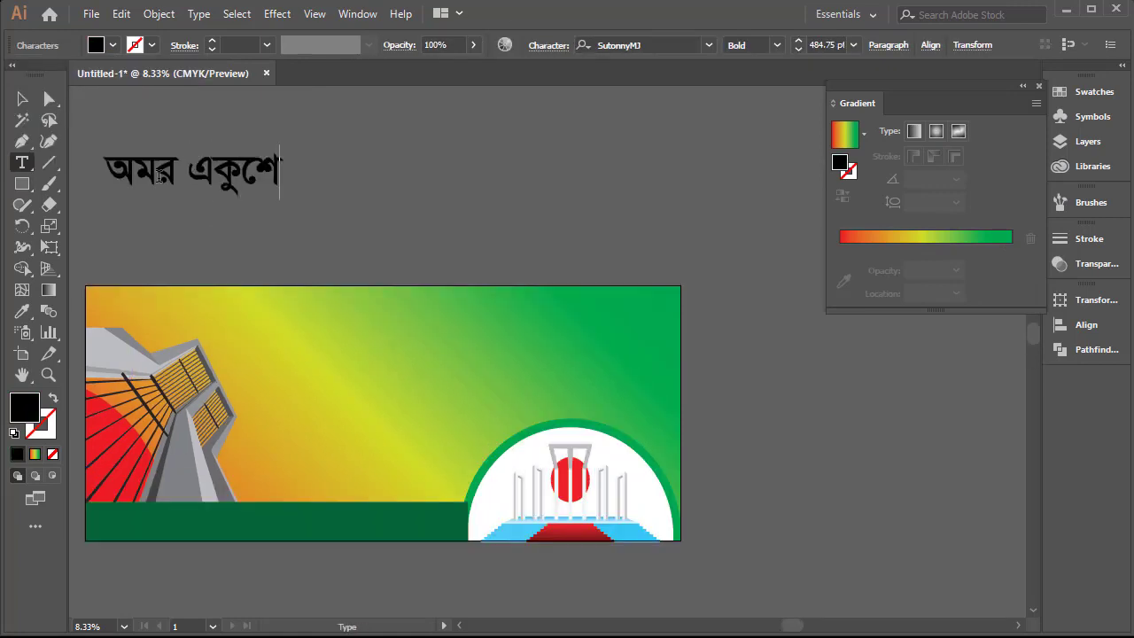
key("Escape")
left_click_drag(160, 176, 266, 196)
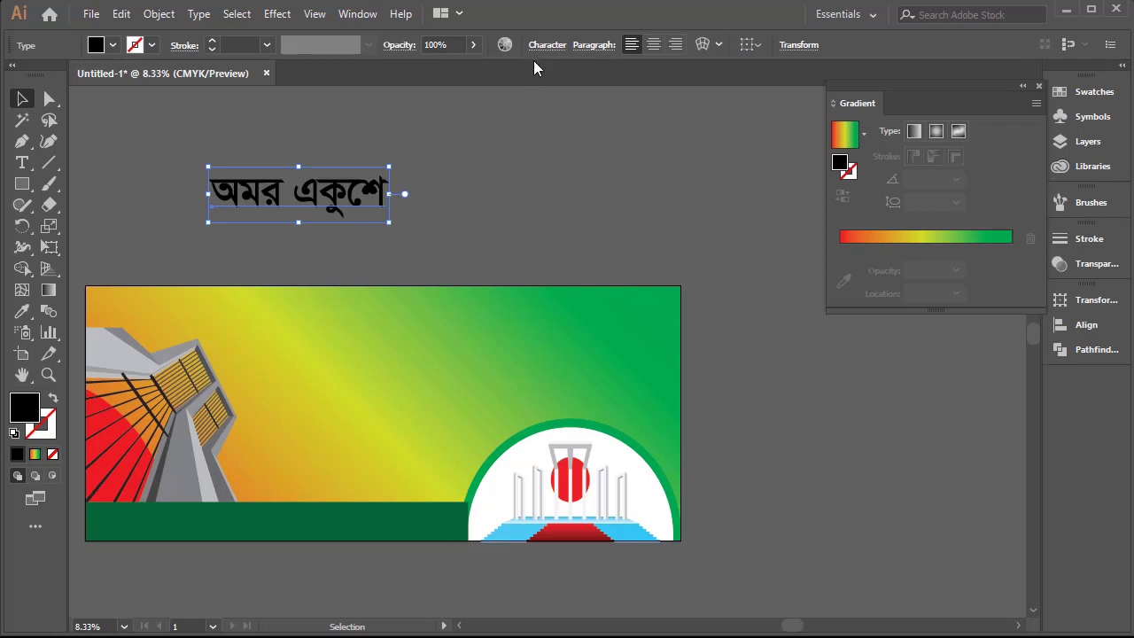
Set the heading's font to Hoimanti ANSI and move it slightly to the left
triple_click(329, 192)
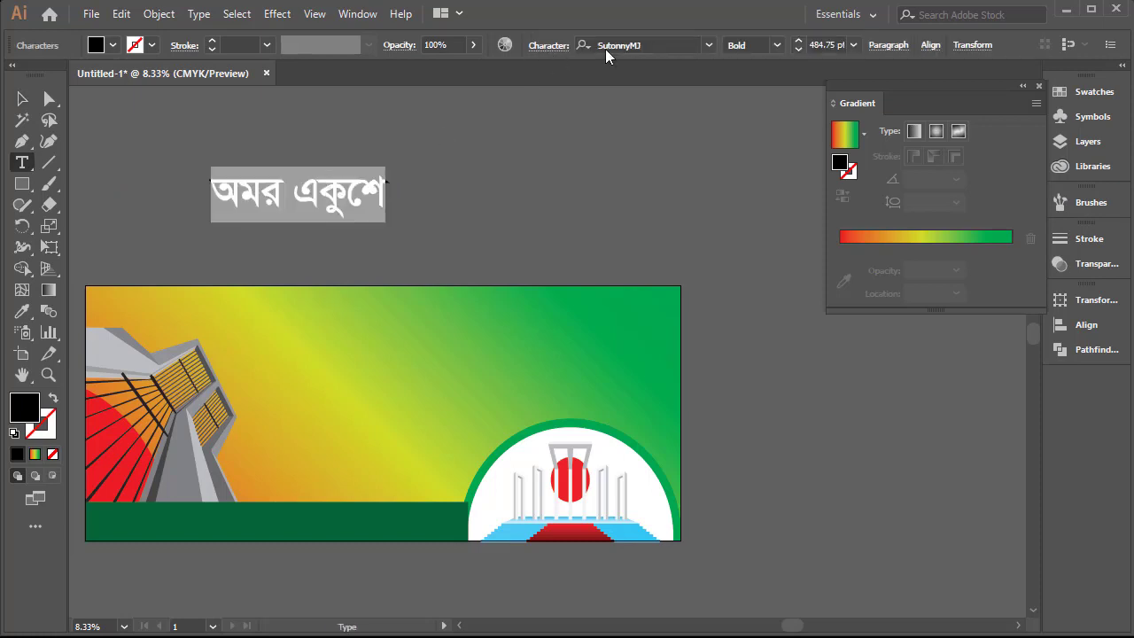
left_click(620, 46)
type("Hoimanti ANSI")
left_click(364, 199)
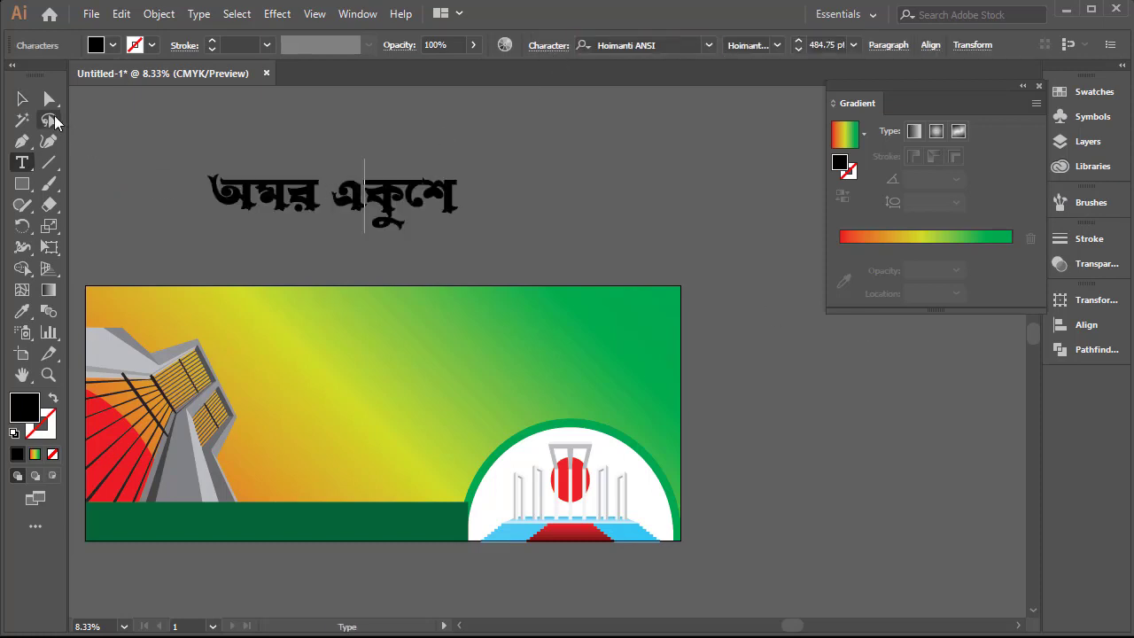
left_click(22, 98)
left_click_drag(340, 209, 327, 209)
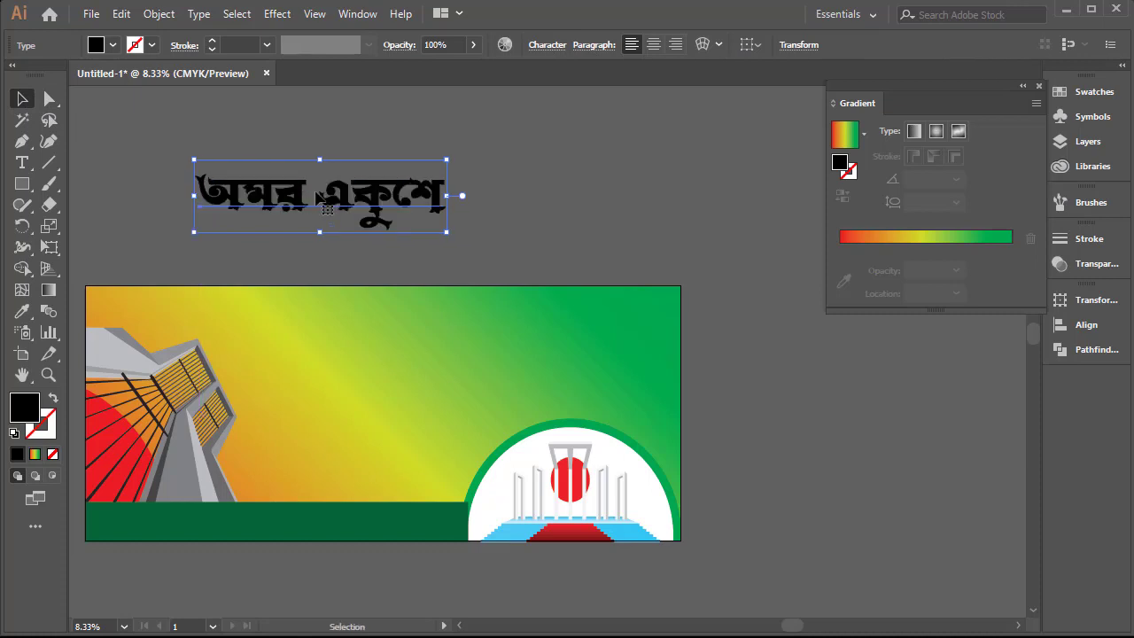
Convert the heading "অমর একুশে" to outlines and ungroup its letters
right_click(316, 192)
left_click(403, 313)
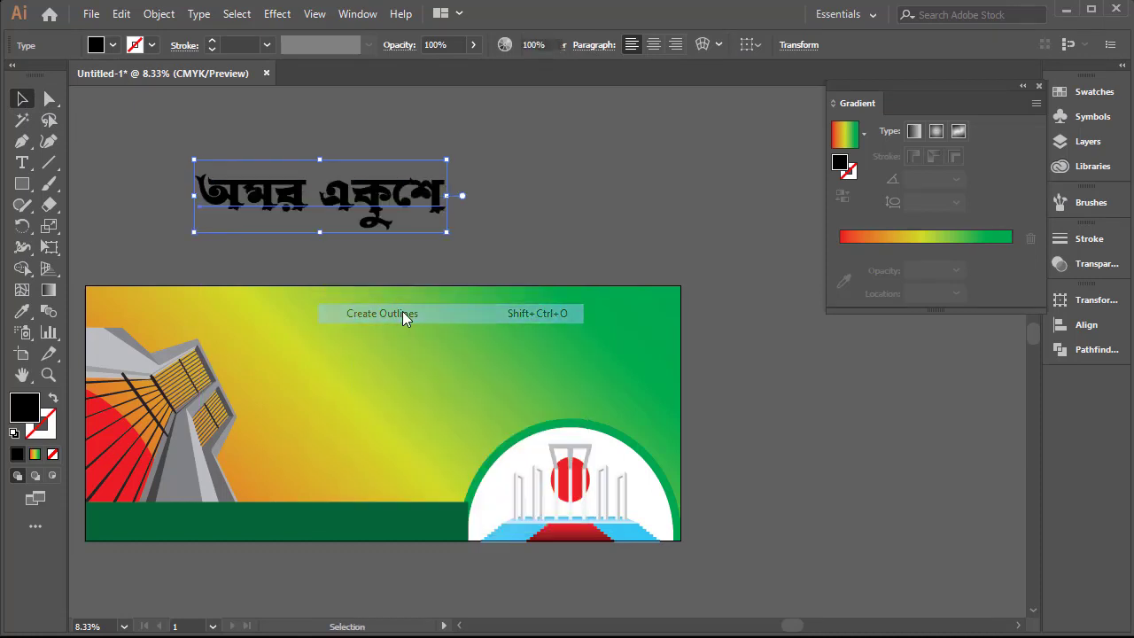
right_click(323, 182)
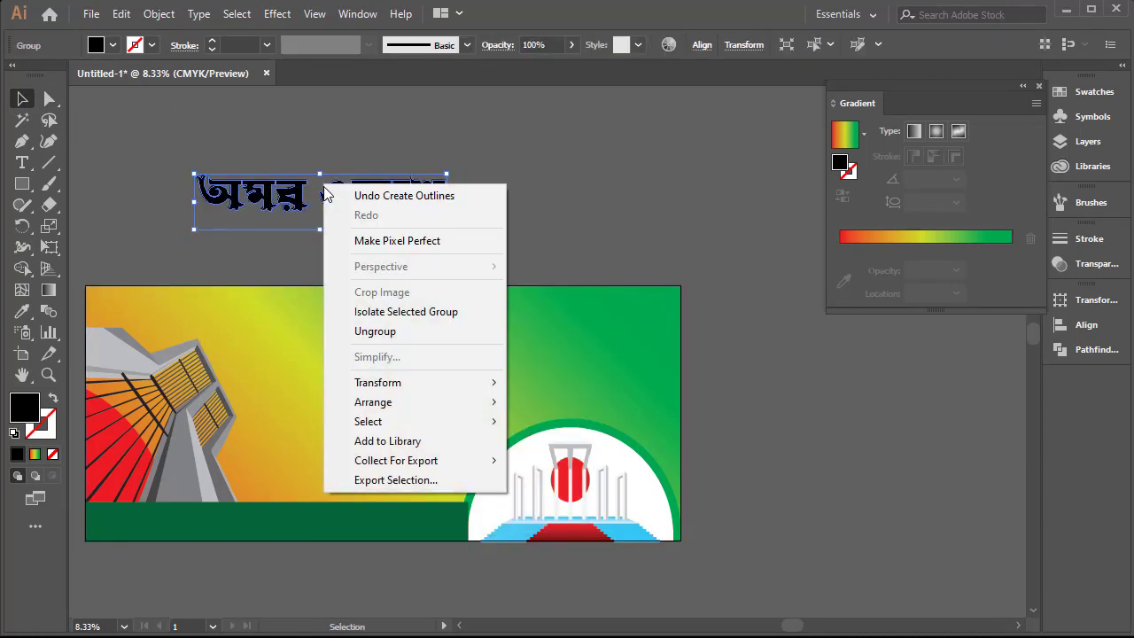
left_click(381, 331)
left_click(501, 228)
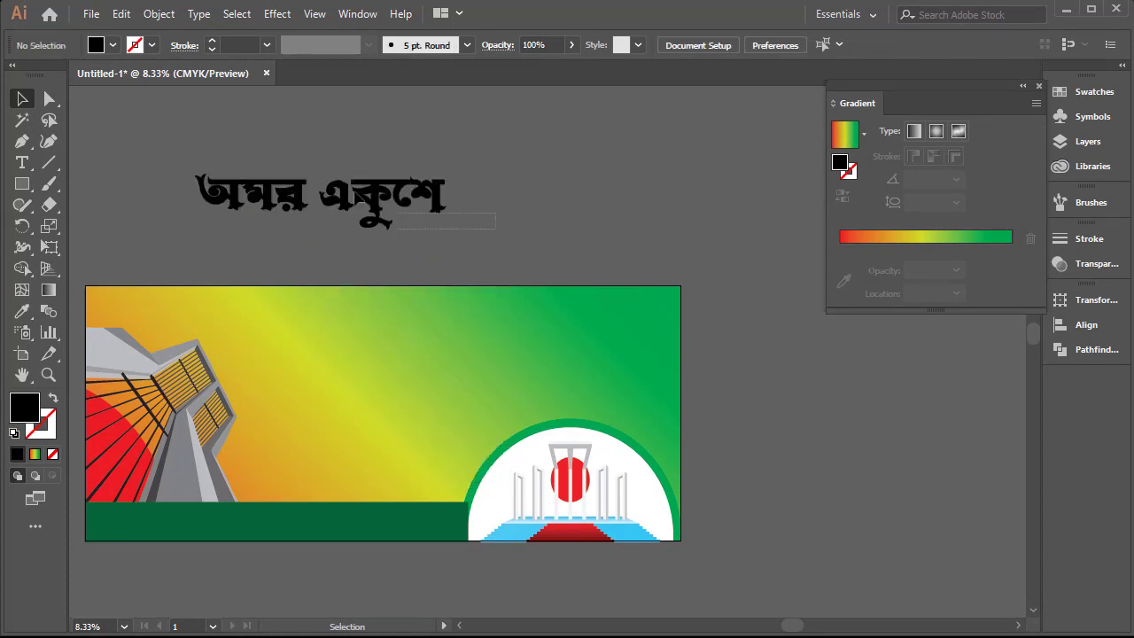
Place the word "একুশে" as a second line under "অমর", and shift "অমর" slightly to the left
left_click(358, 196)
left_click_drag(359, 197, 252, 231)
left_click(403, 248)
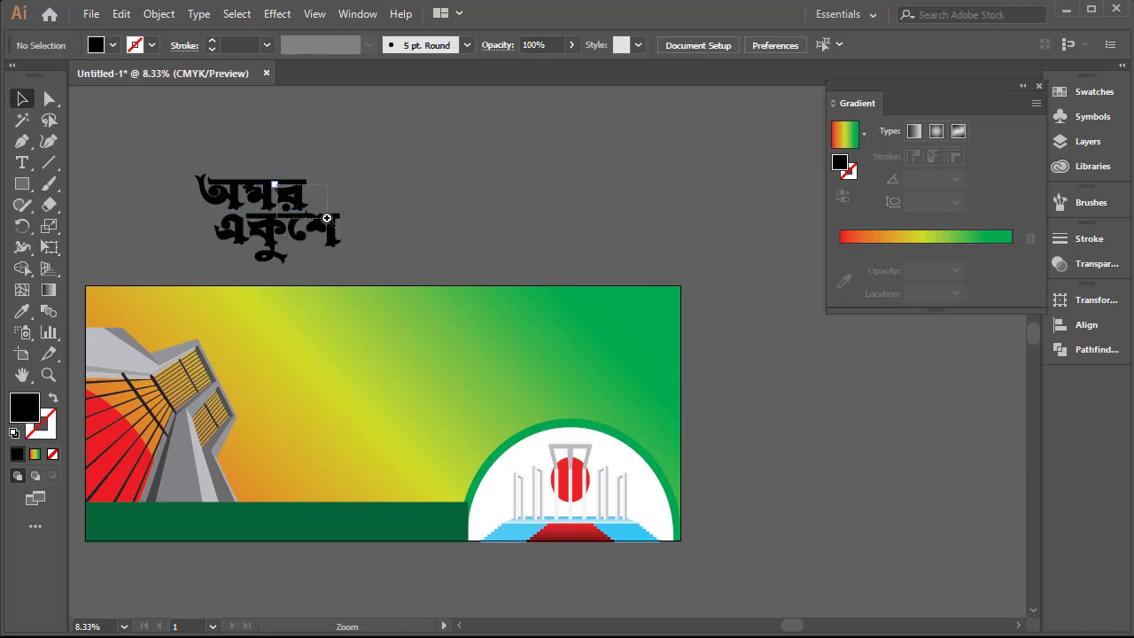
left_click_drag(384, 248, 419, 266)
key("ctrl+minus")
key("ctrl+minus")
key("ctrl+minus")
key("ctrl+minus")
key("ctrl+minus")
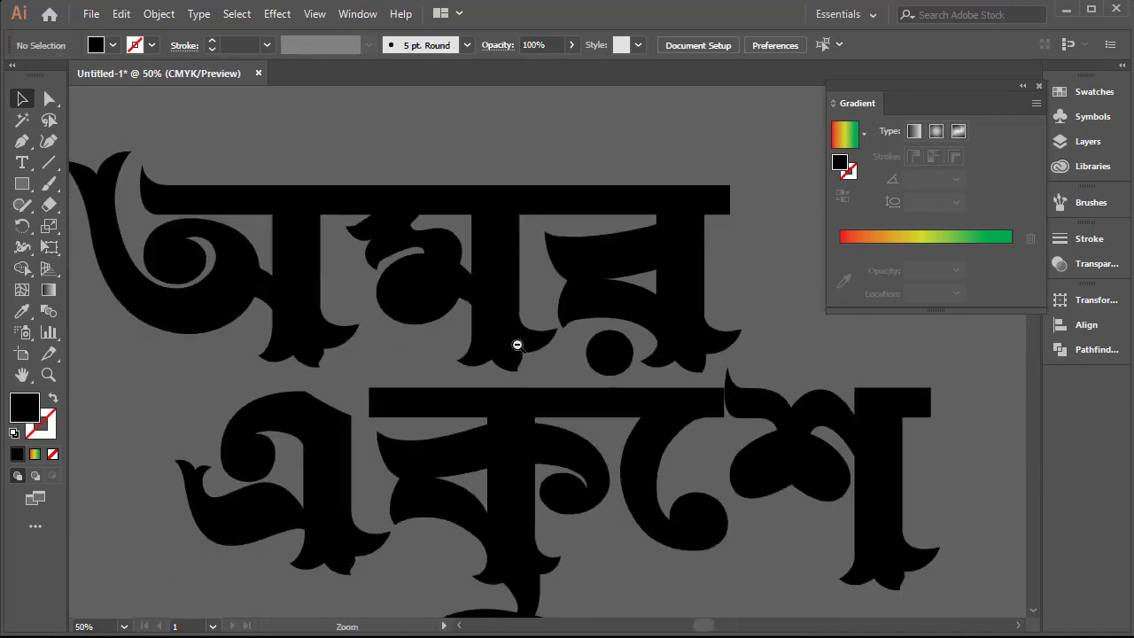
left_click_drag(557, 337, 455, 365)
left_click_drag(378, 349, 328, 373)
left_click_drag(548, 351, 529, 348)
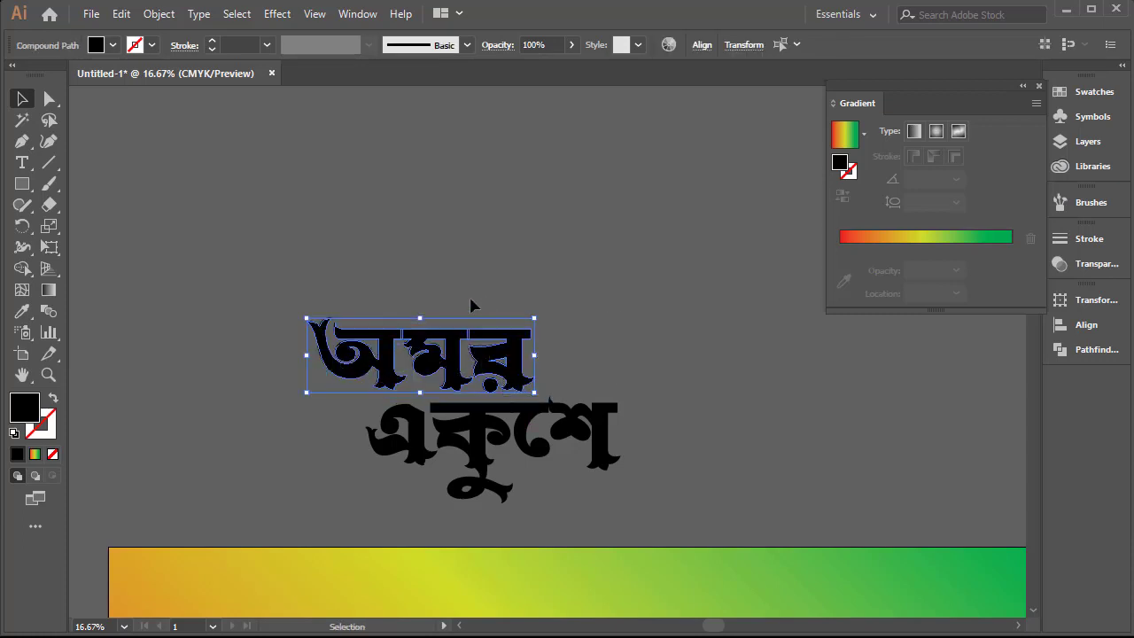
left_click(470, 304)
Enlarge the initial letters "অ" and "এ" outward to the lower left, and nudge the word "অমর" slightly upward
left_click(336, 383)
left_click_drag(313, 382, 278, 410)
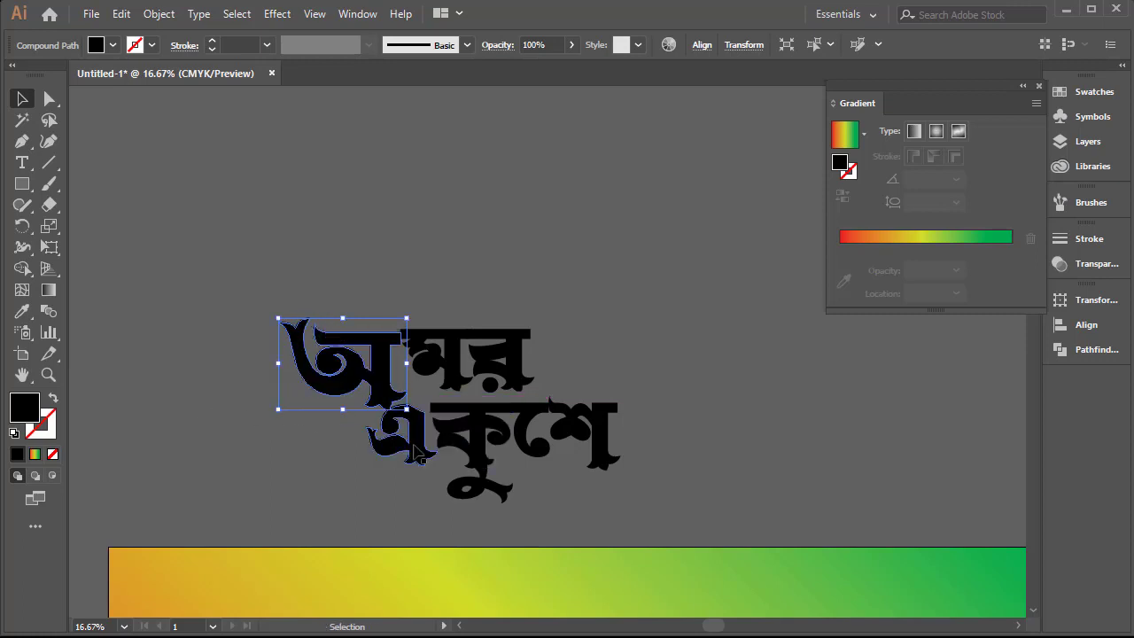
left_click(382, 447)
left_click_drag(360, 470, 326, 507)
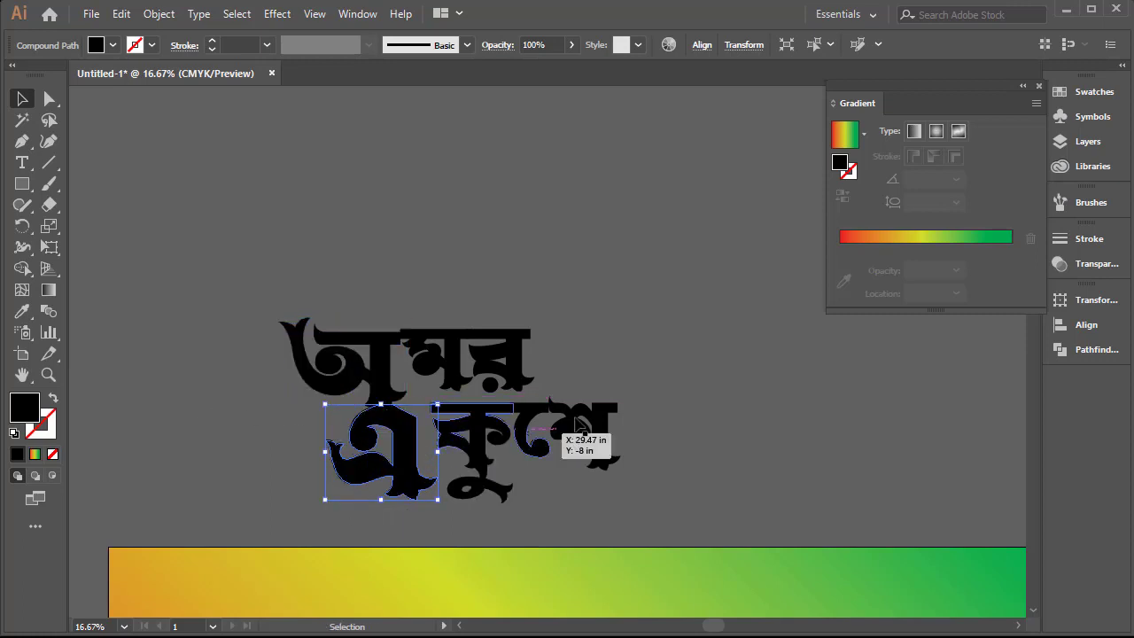
left_click_drag(603, 284, 298, 384)
left_click_drag(375, 324, 403, 315)
left_click(455, 271)
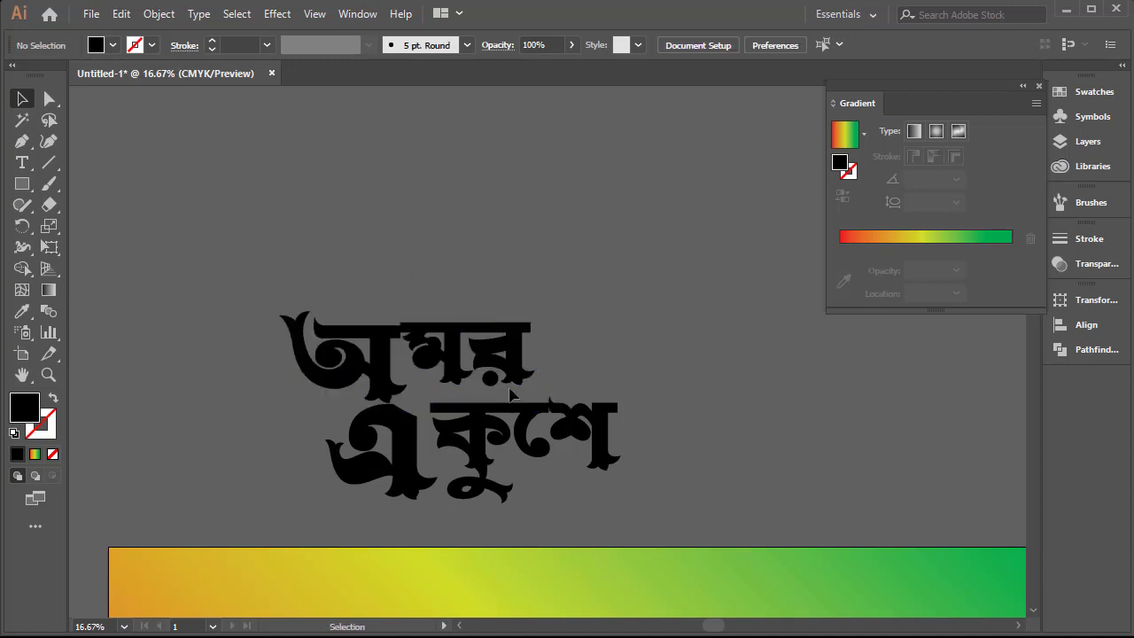
Group all the heading letters and move them onto the banner's lower left, over the monument artwork just above the green strip
left_click(495, 374, "ctrl+alt")
left_click(499, 401, "ctrl+alt")
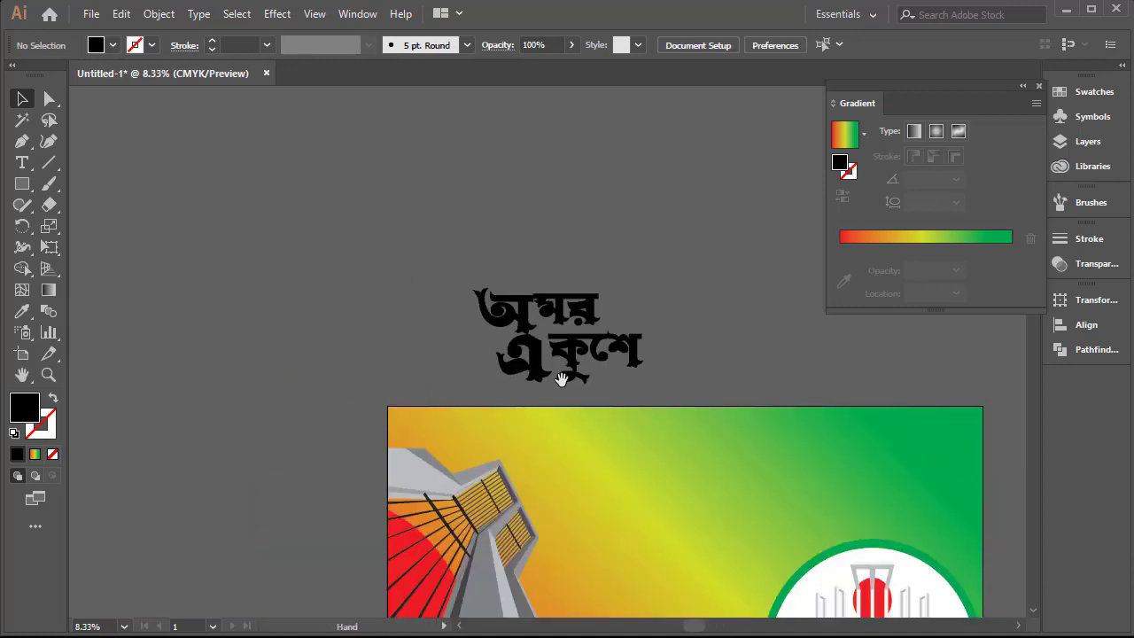
left_click_drag(559, 380, 528, 342)
left_click_drag(660, 216, 467, 367)
left_click(527, 189)
left_click_drag(532, 266, 449, 532)
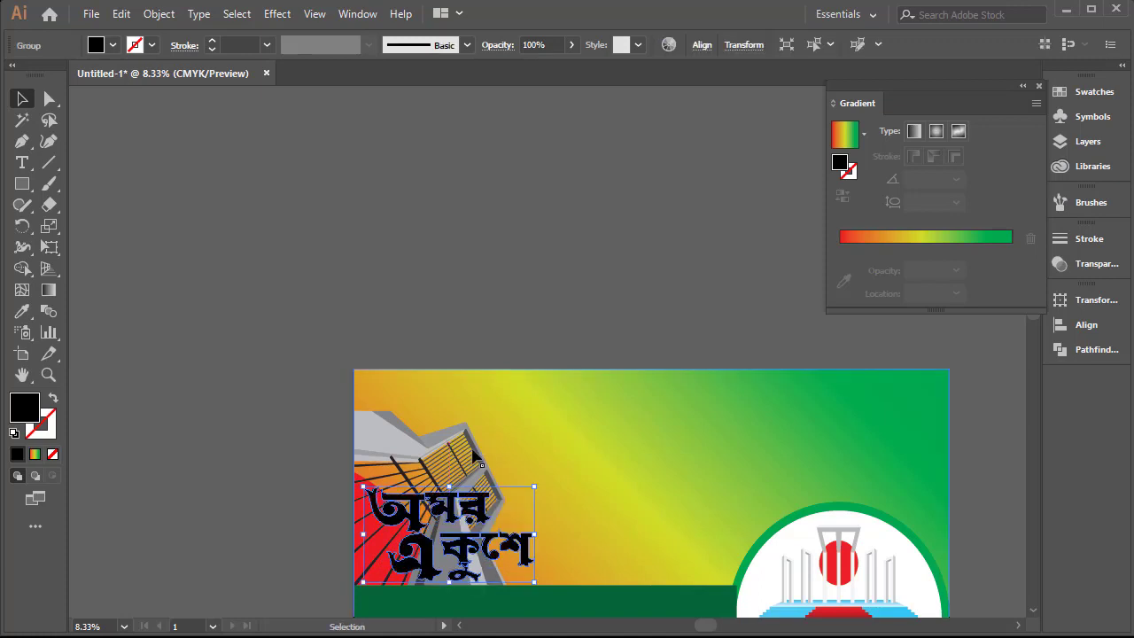
left_click(522, 293)
left_click_drag(493, 421, 488, 381)
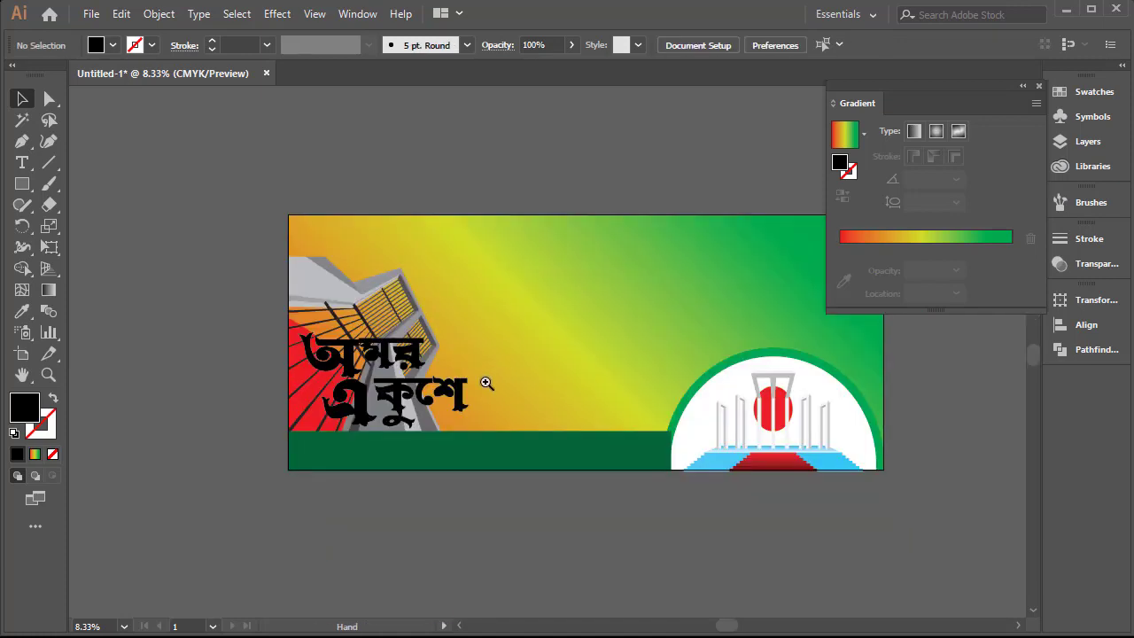
Fill the heading group with the red-yellow-green linear gradient and remove its yellow middle stop
key("ctrl+equal")
left_click(452, 368)
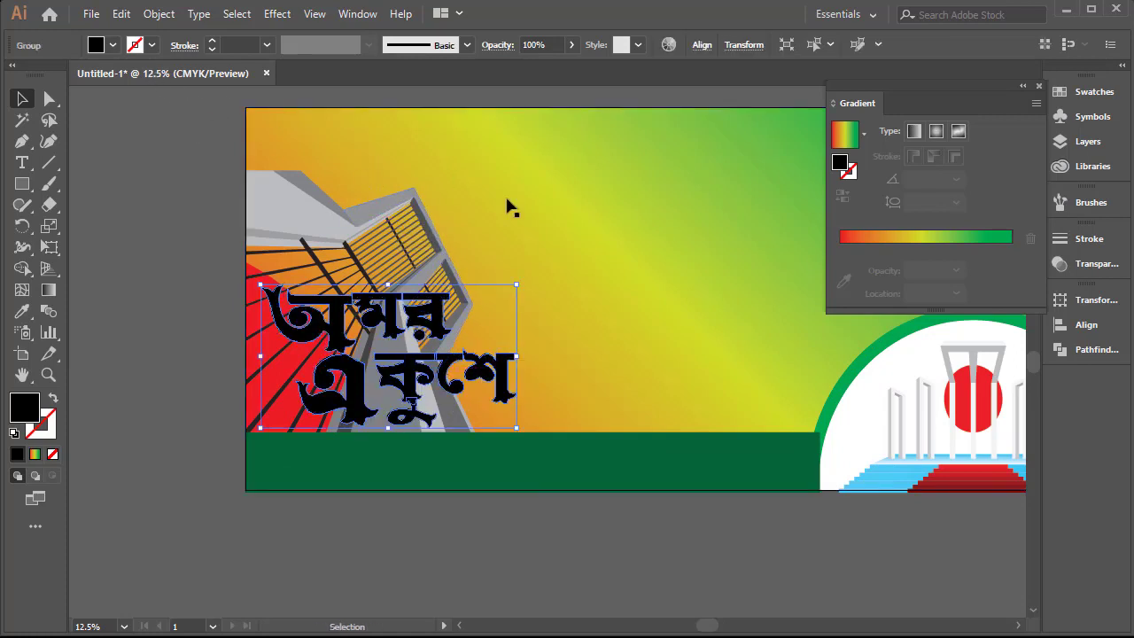
left_click(950, 239)
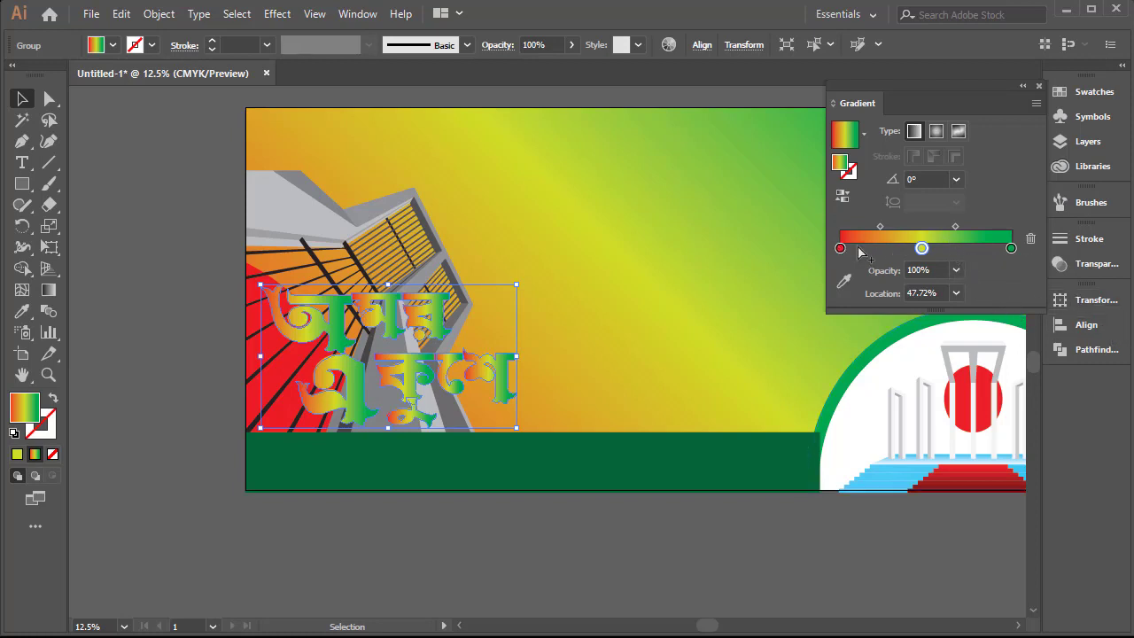
left_click_drag(921, 248, 922, 295)
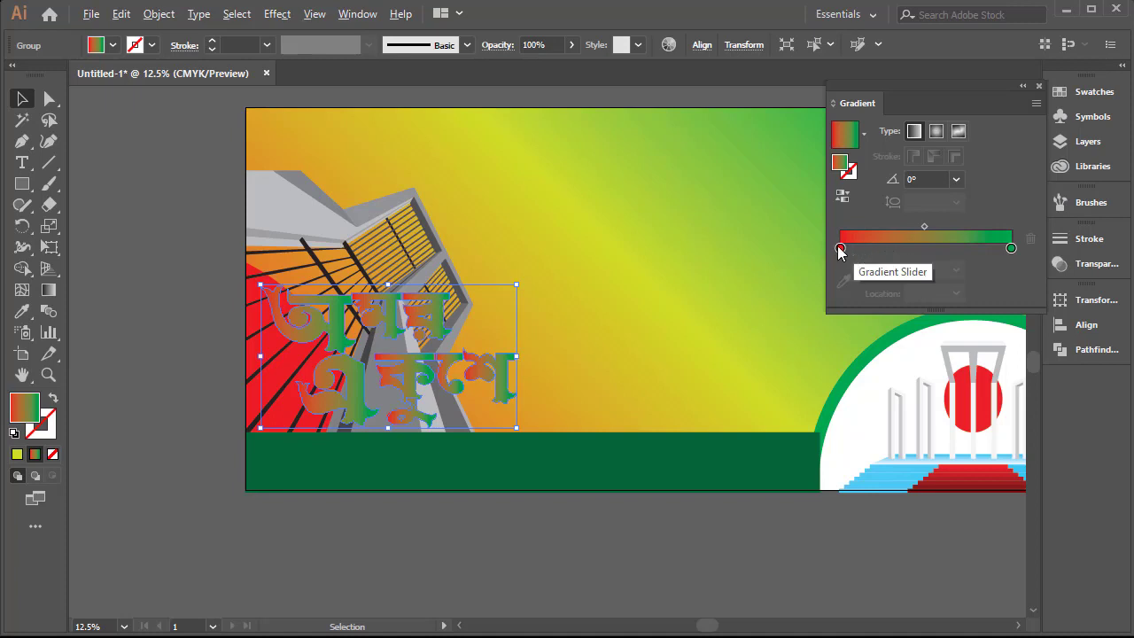
Add a middle stop at 50.76% to the heading's gradient and color it orange with magenta at 52%
left_click_drag(840, 248, 927, 247)
double_click(927, 248)
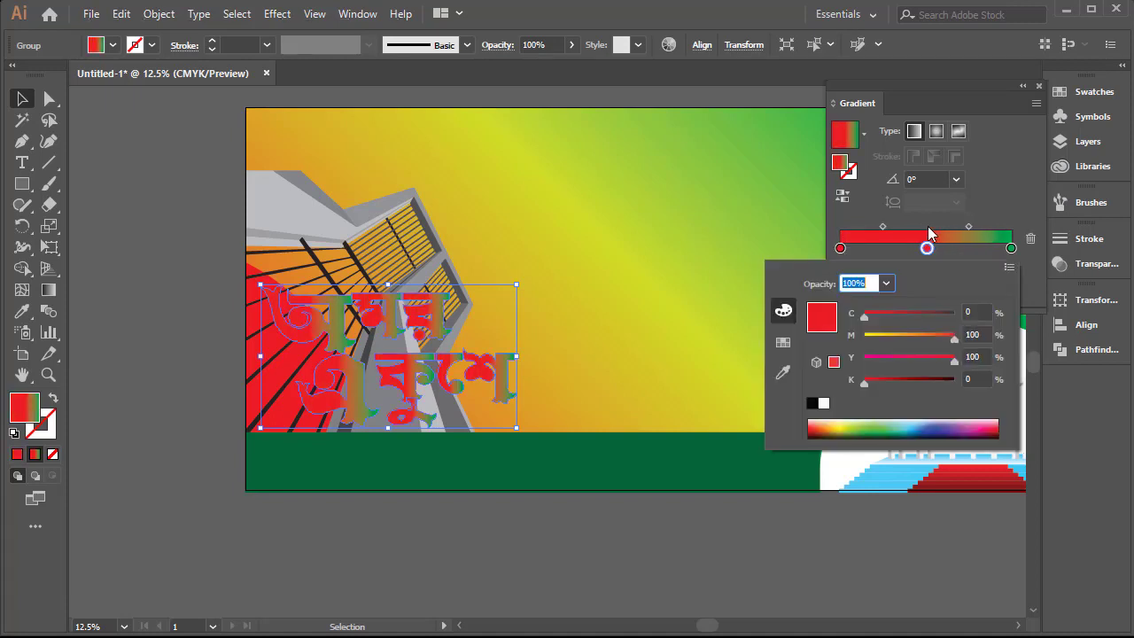
left_click(910, 336)
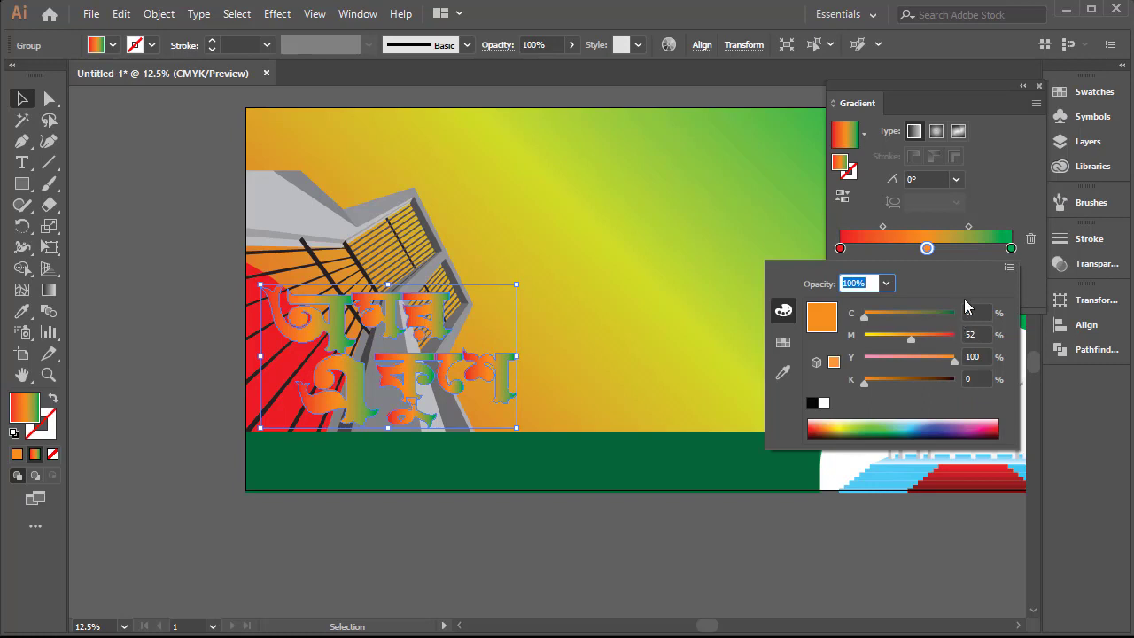
Set the angle of the heading's gradient to 90°
left_click(926, 175)
left_click(924, 178)
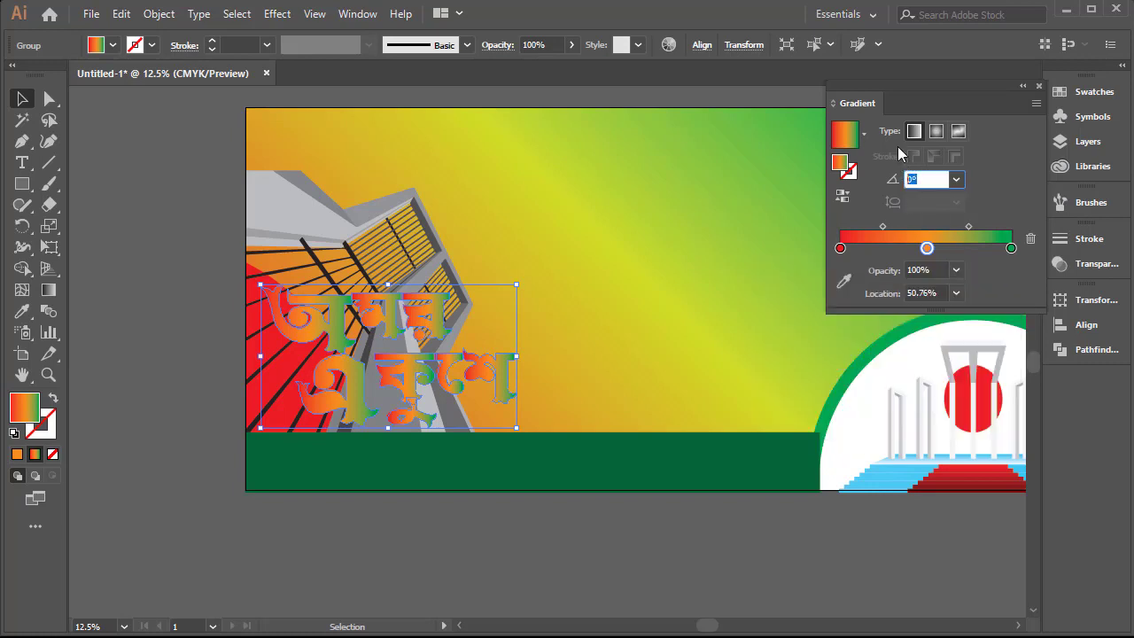
type("90")
key("Return")
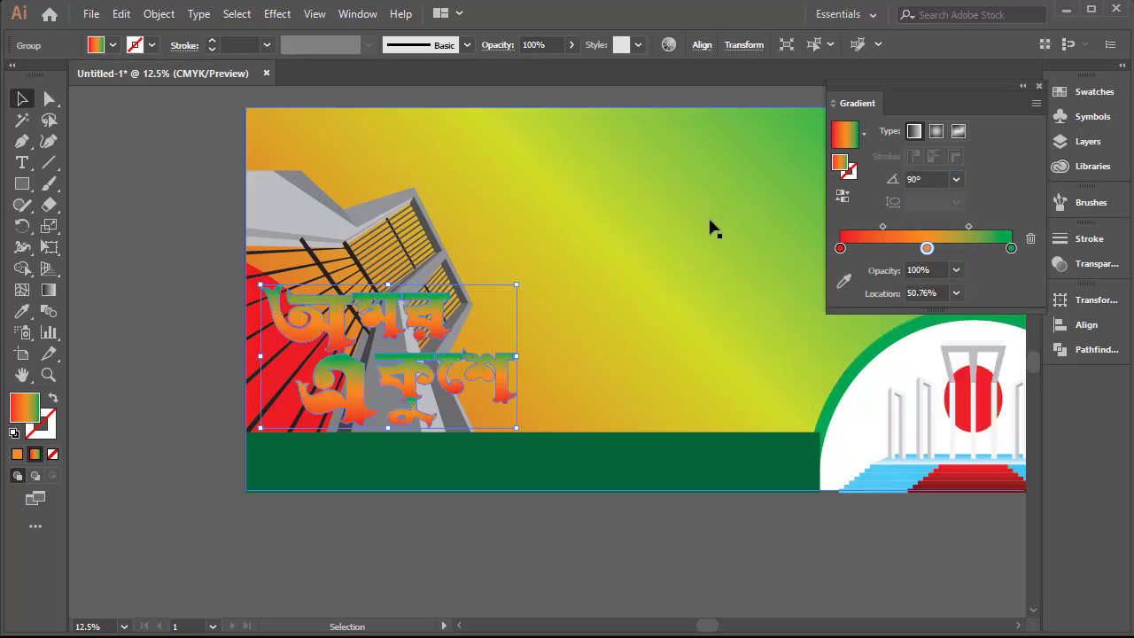
left_click(525, 469)
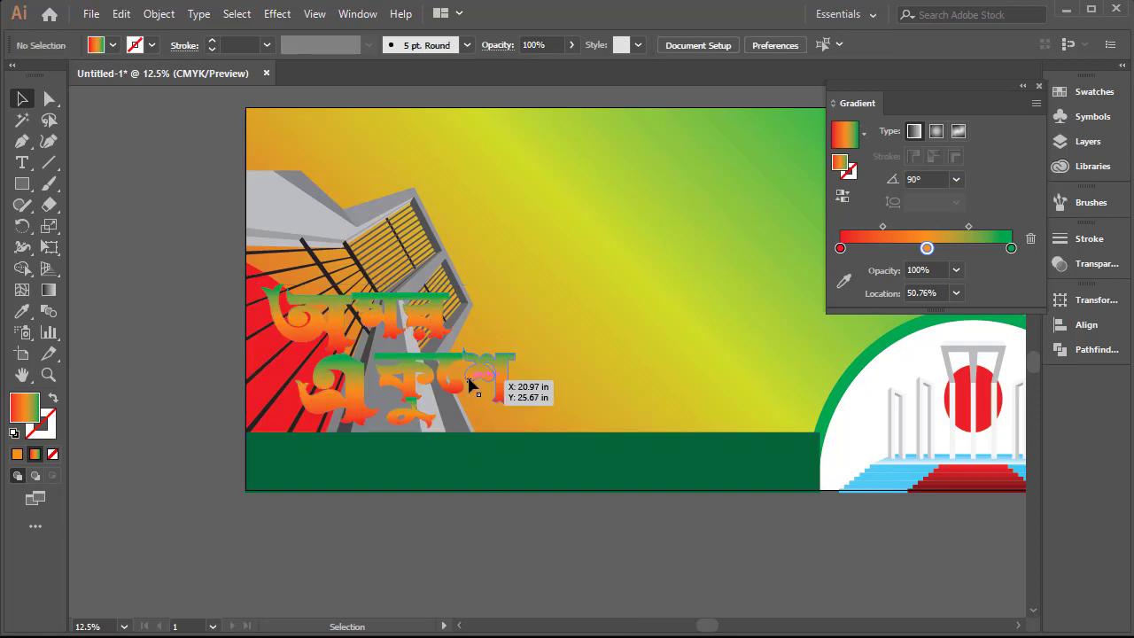
Remove the orange stop from the heading's gradient, and move the red stop to 39.59% and the green stop to 57.36%
left_click_drag(471, 363, 467, 372)
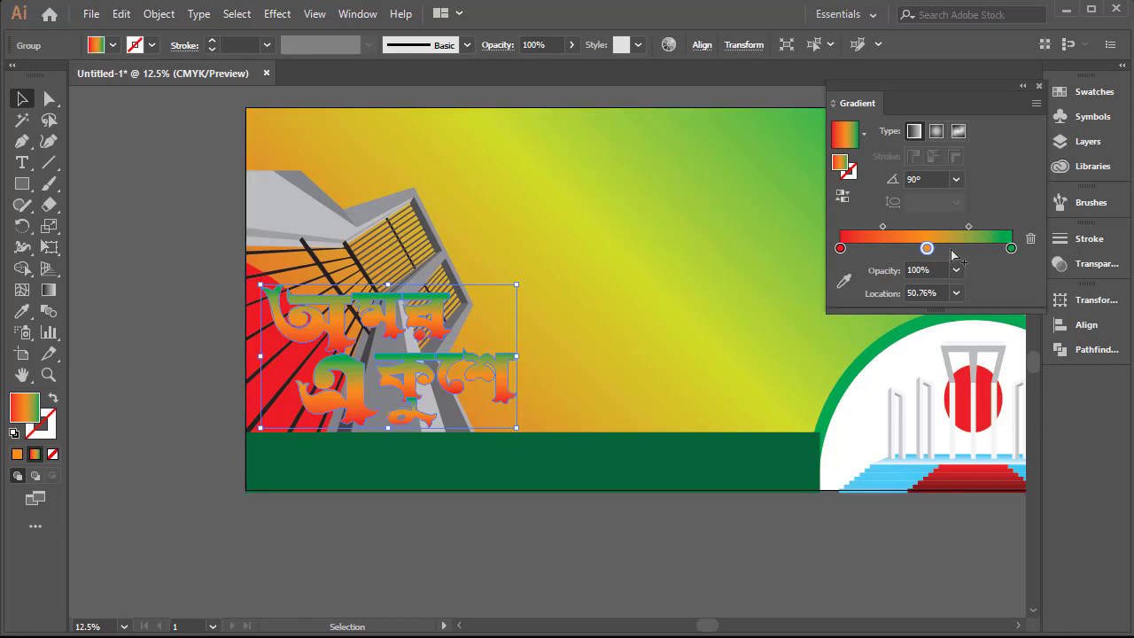
left_click_drag(927, 244, 896, 275)
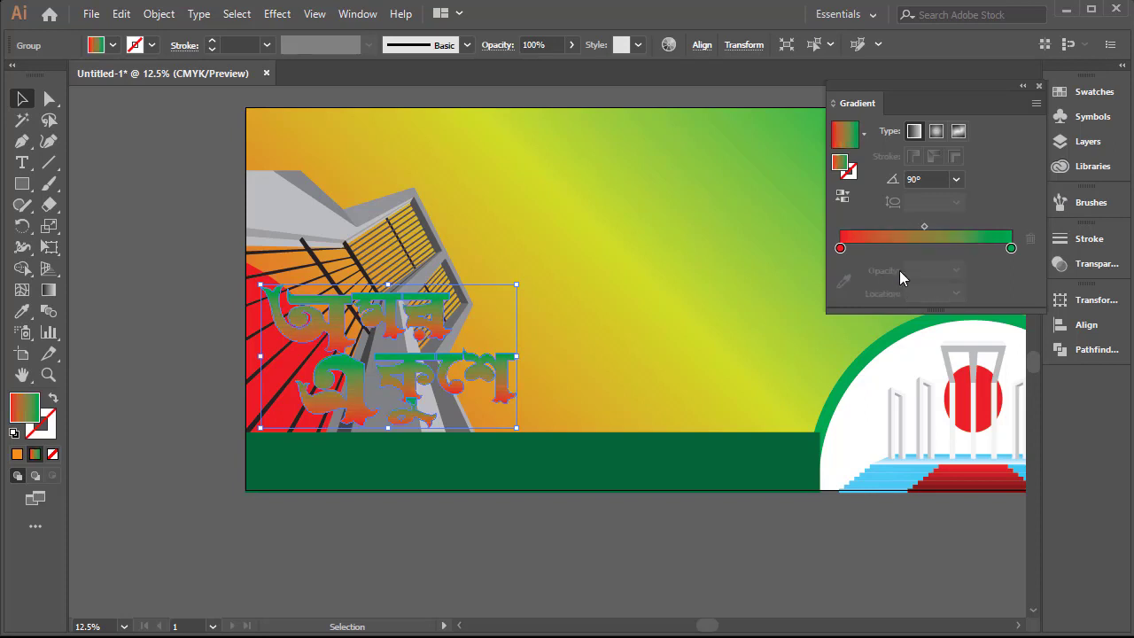
left_click_drag(842, 247, 909, 248)
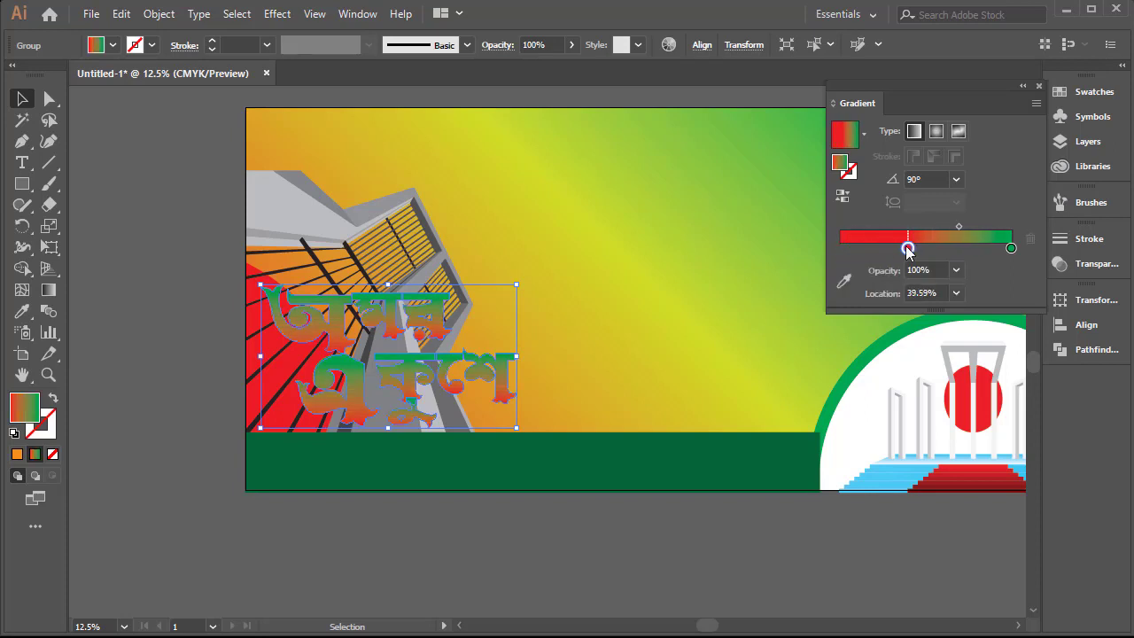
left_click_drag(1009, 250, 938, 250)
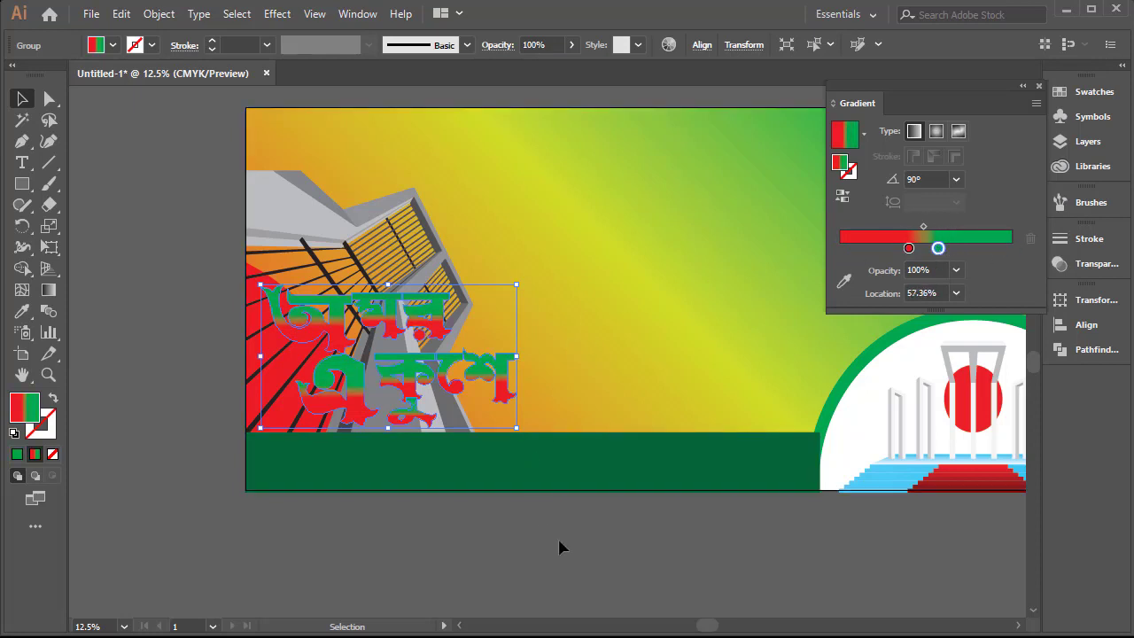
Give the heading group a black stroke with a weight of 30 pt
left_click(496, 361)
left_click(498, 374, "ctrl")
left_click(112, 46)
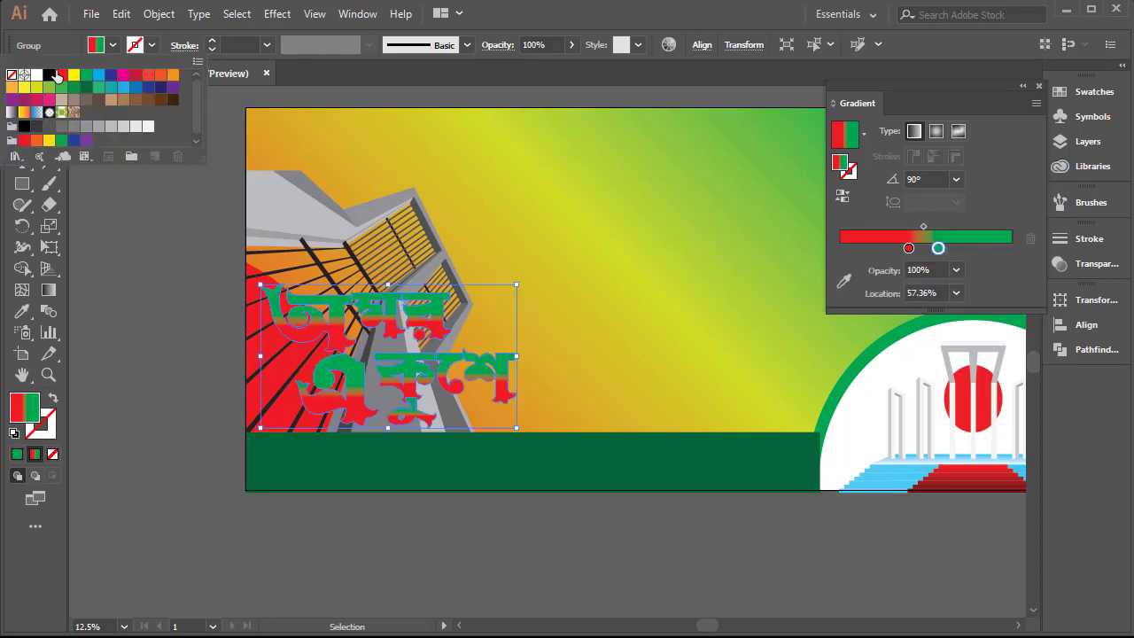
left_click(50, 76)
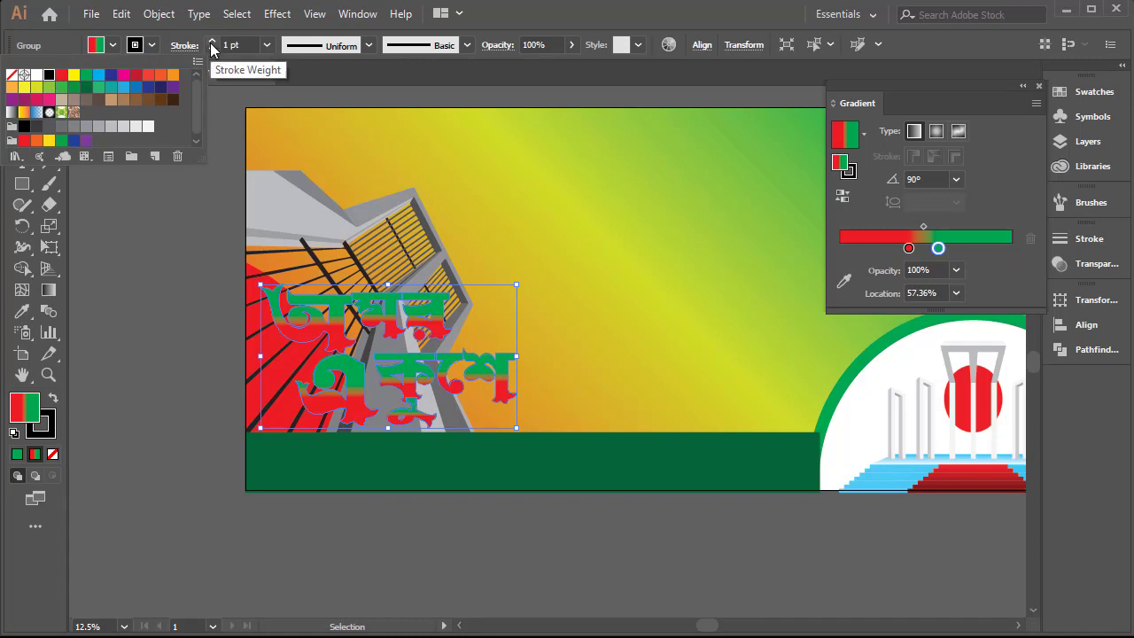
left_click(238, 44)
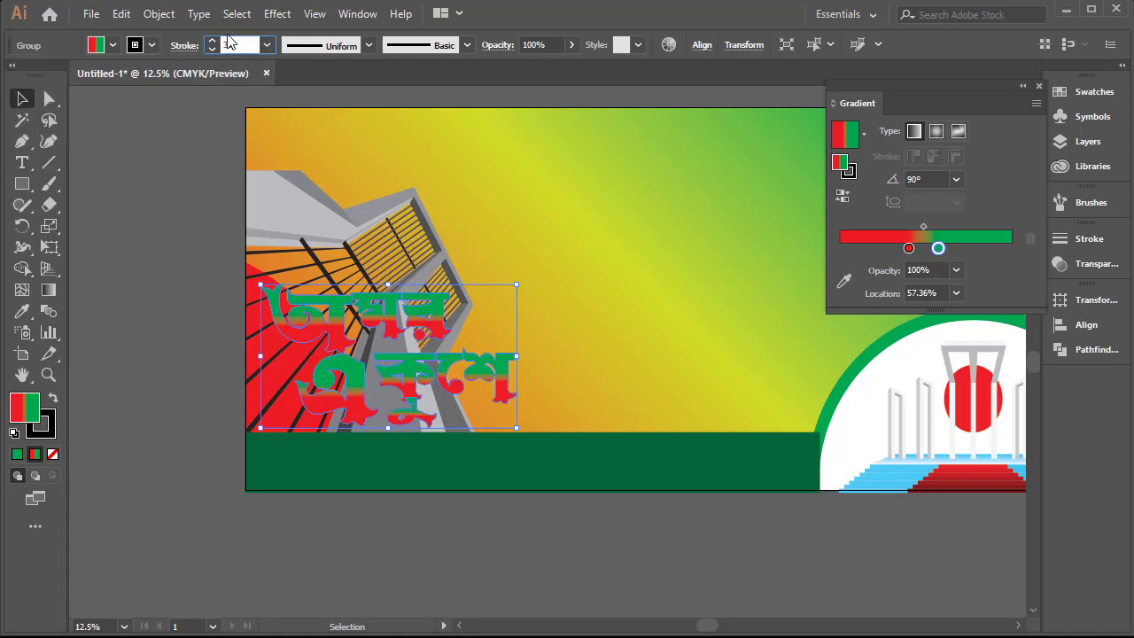
type("3")
key("Return")
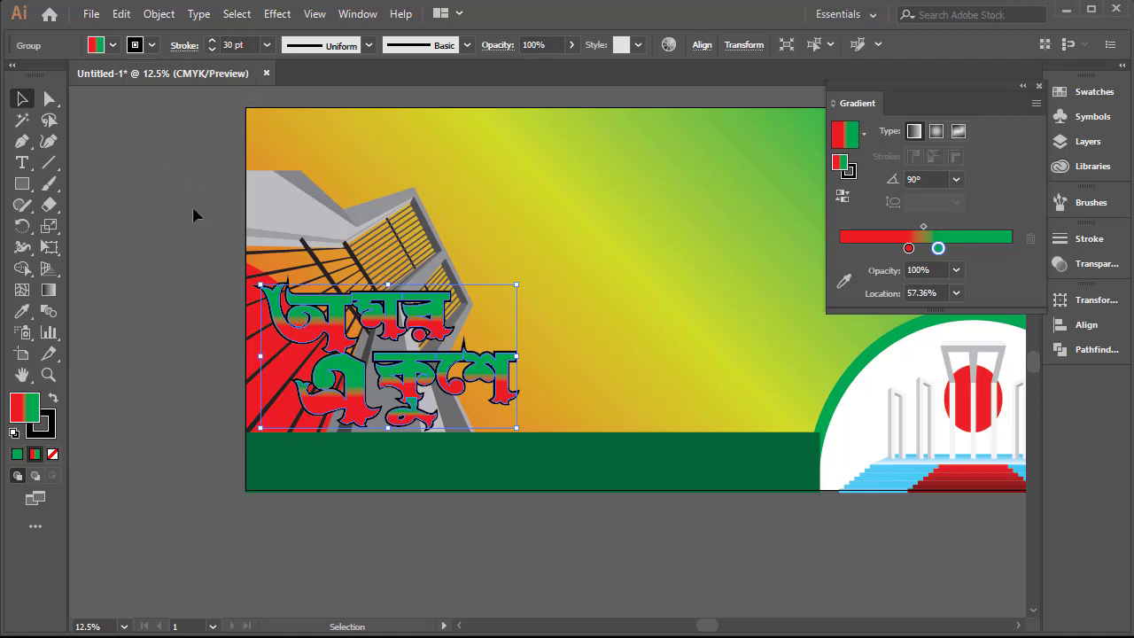
left_click(146, 212)
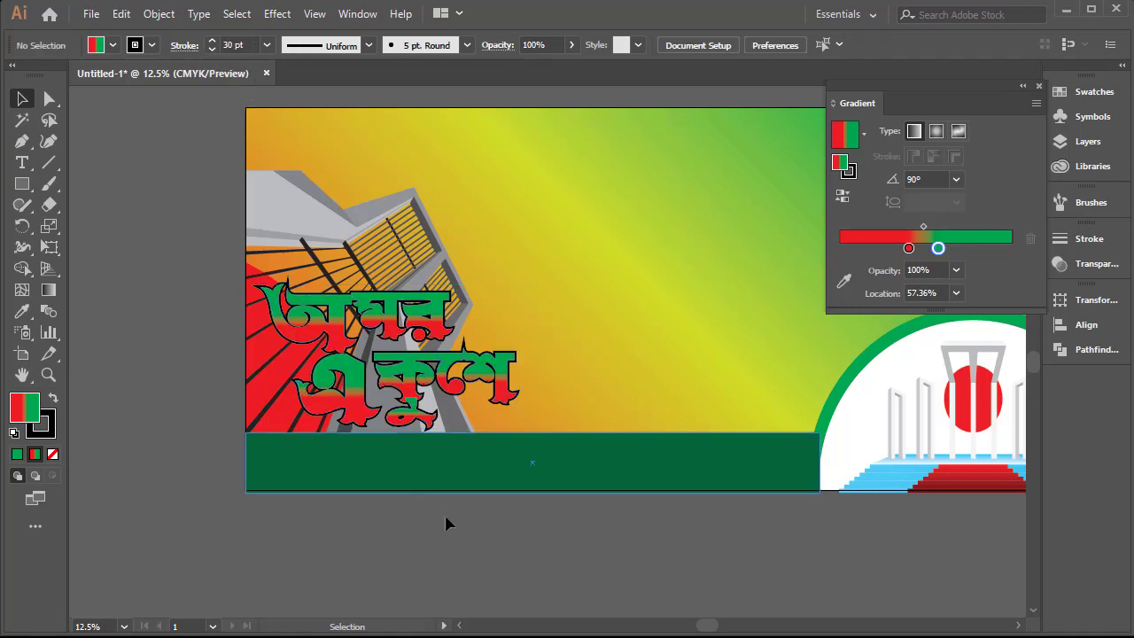
Hide the panels and view the whole banner
key("ctrl+minus")
key("Tab")
left_click_drag(476, 316, 404, 304)
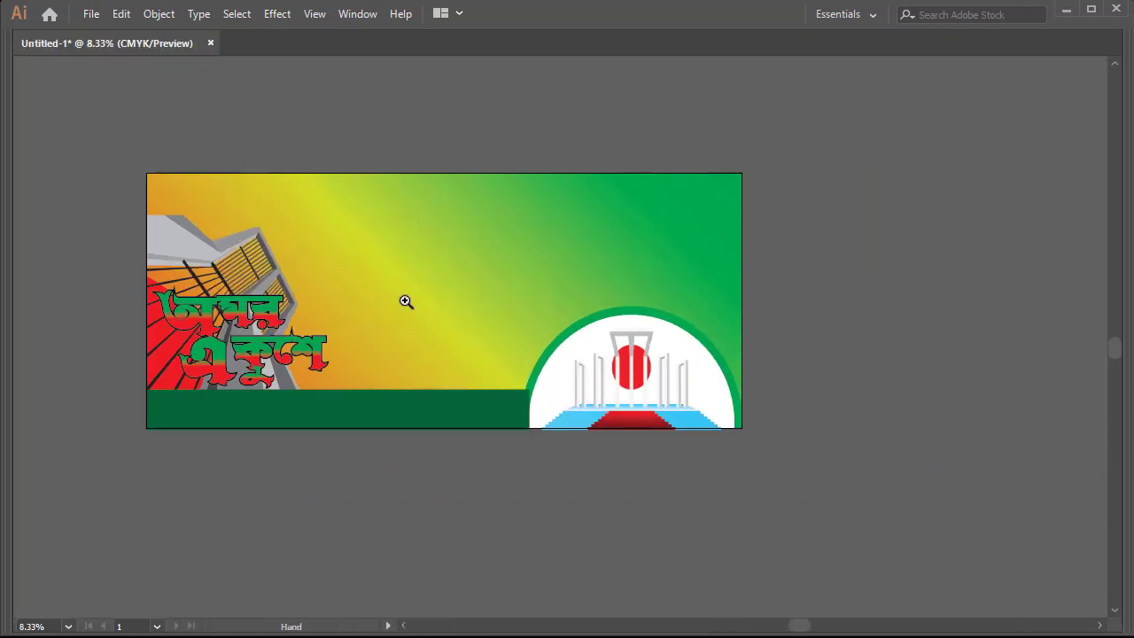
Reverse the heading's gradient, placing the red stop at 72.59% and the green stop at 37.56%
key("ctrl+plus")
left_click(364, 357)
key("Tab")
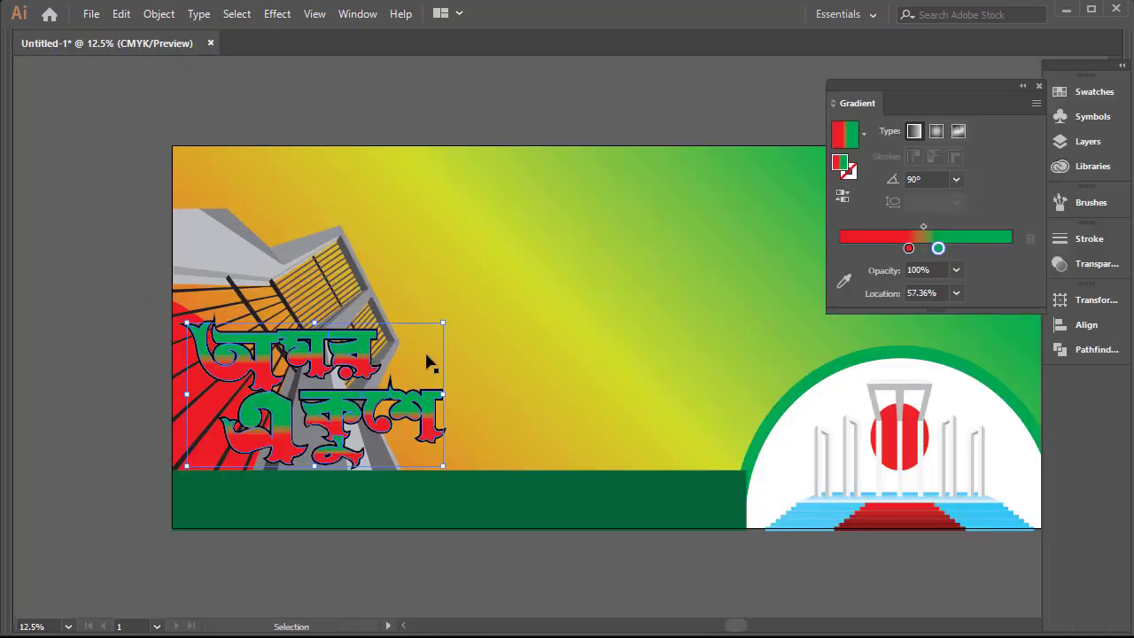
left_click(843, 194)
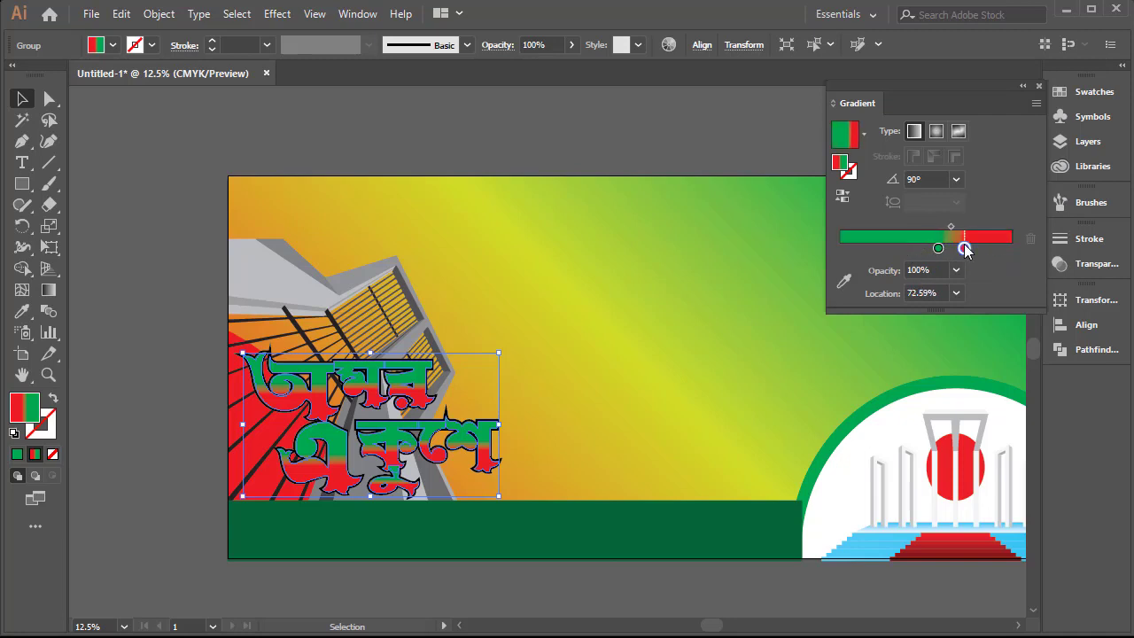
left_click_drag(944, 247, 908, 251)
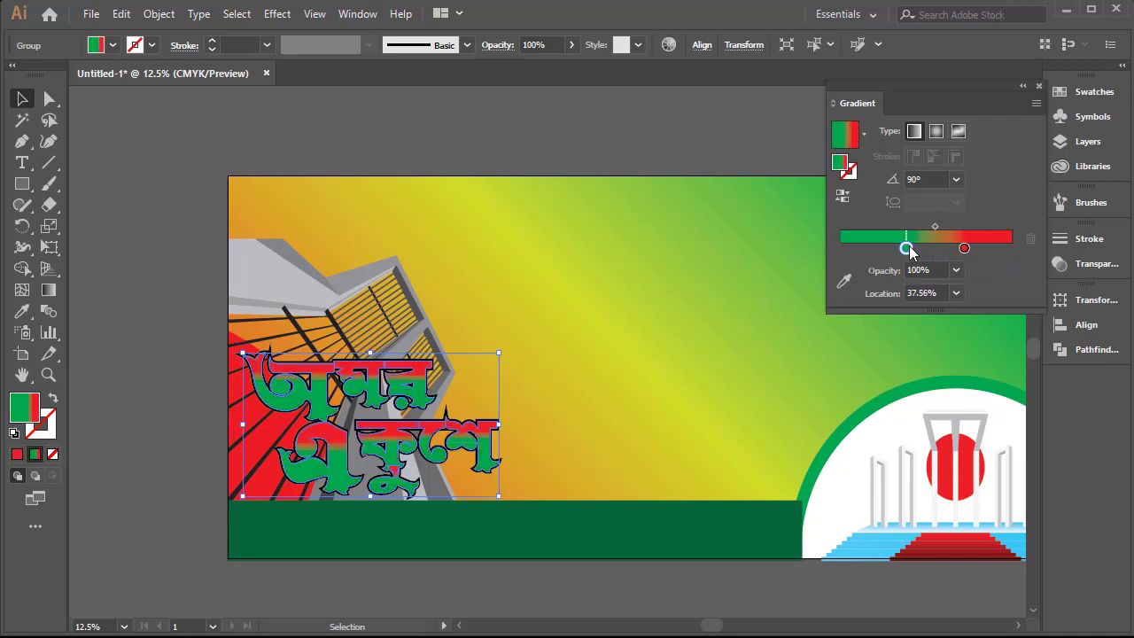
Recolour the heading gradient's red stop to orange by setting its magenta to 43%
double_click(964, 248)
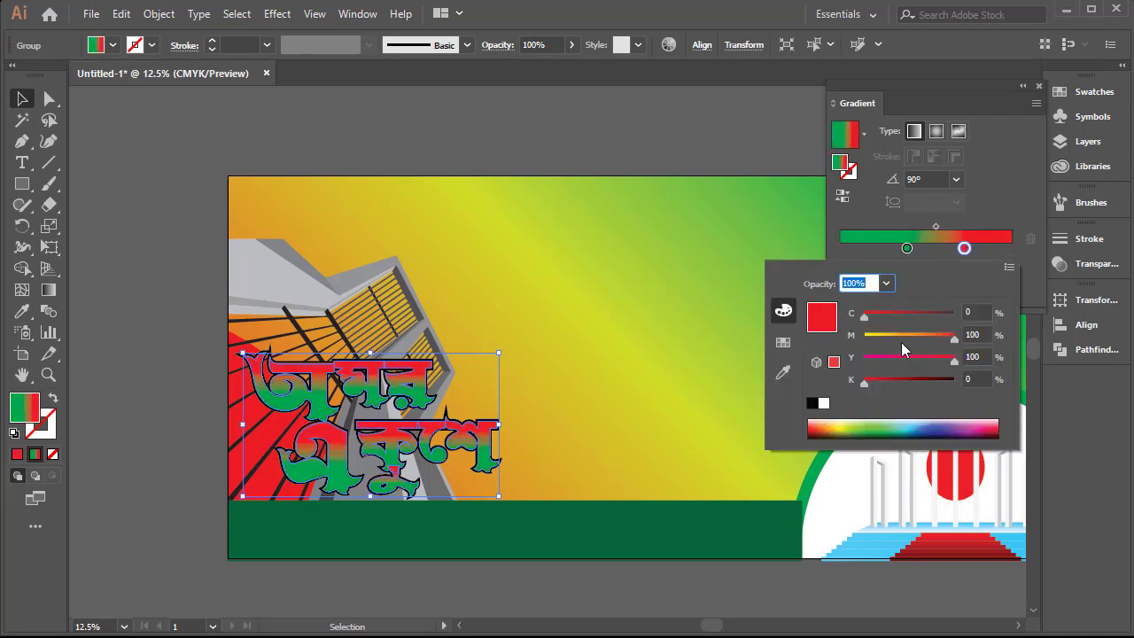
left_click(904, 336)
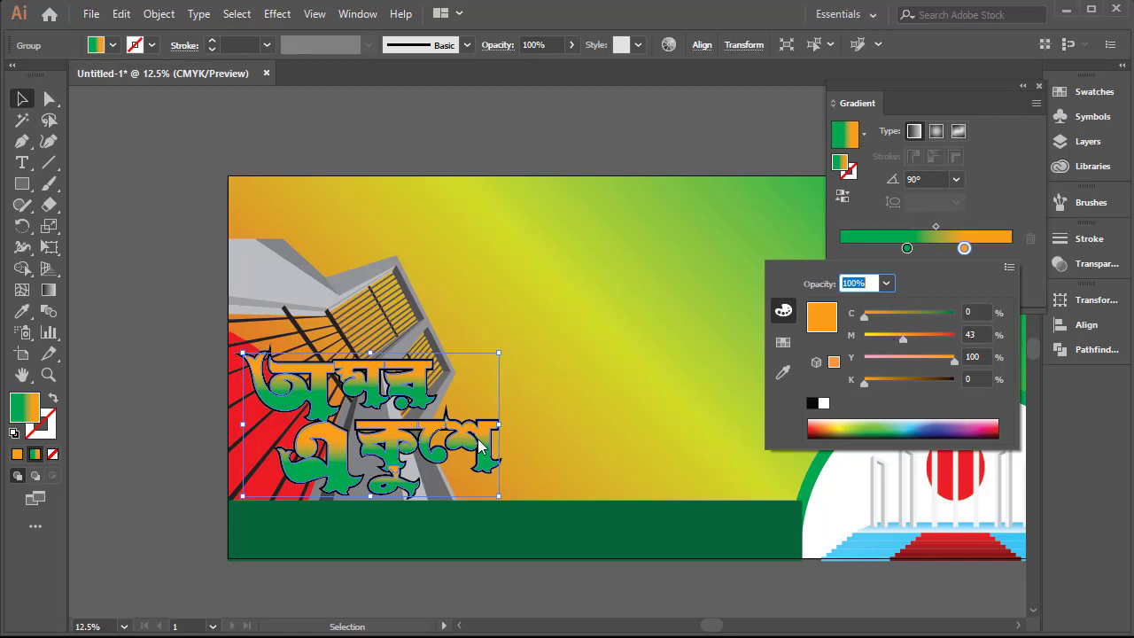
left_click(521, 414)
Recolour the background gradient's middle stop to a pale cream of C 0, M 0, Y 36, K 0
left_click(595, 262)
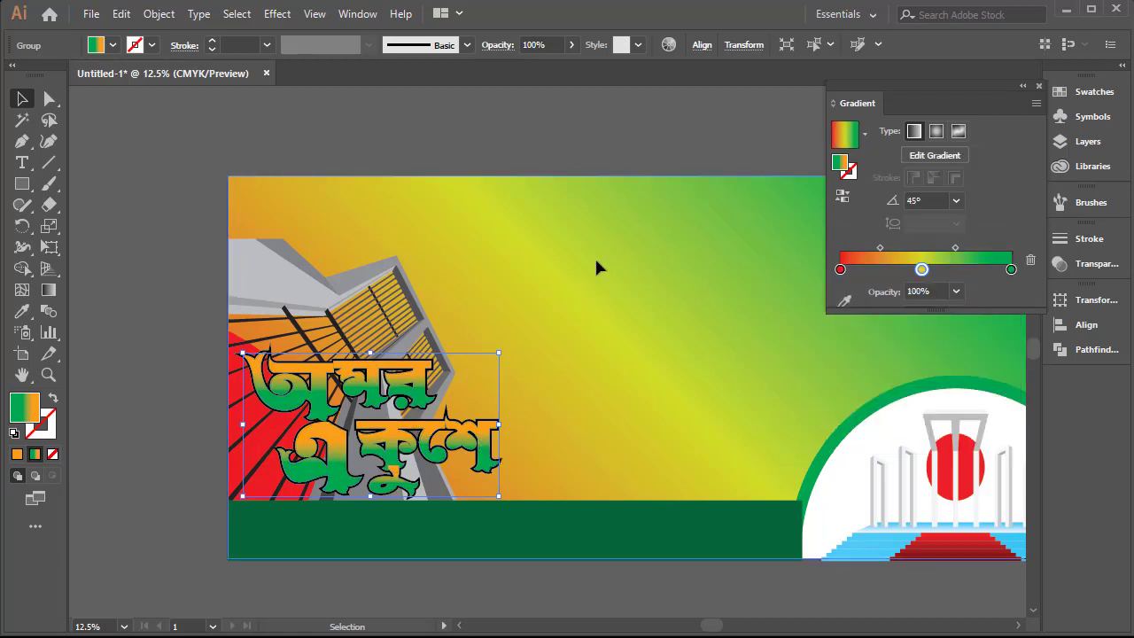
left_click(919, 270)
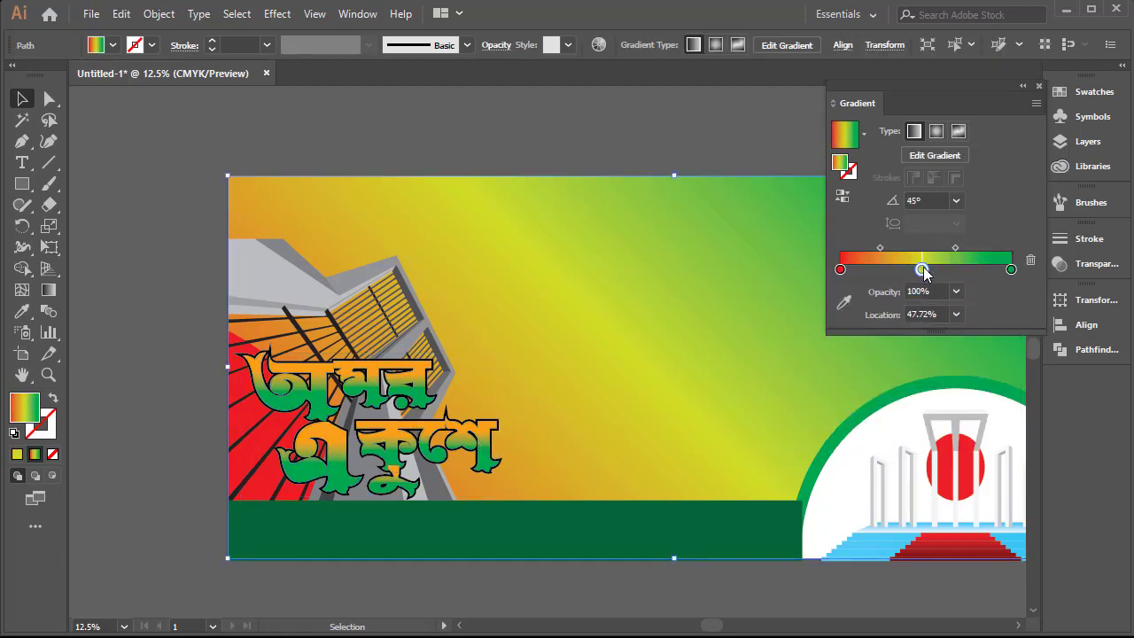
double_click(922, 270)
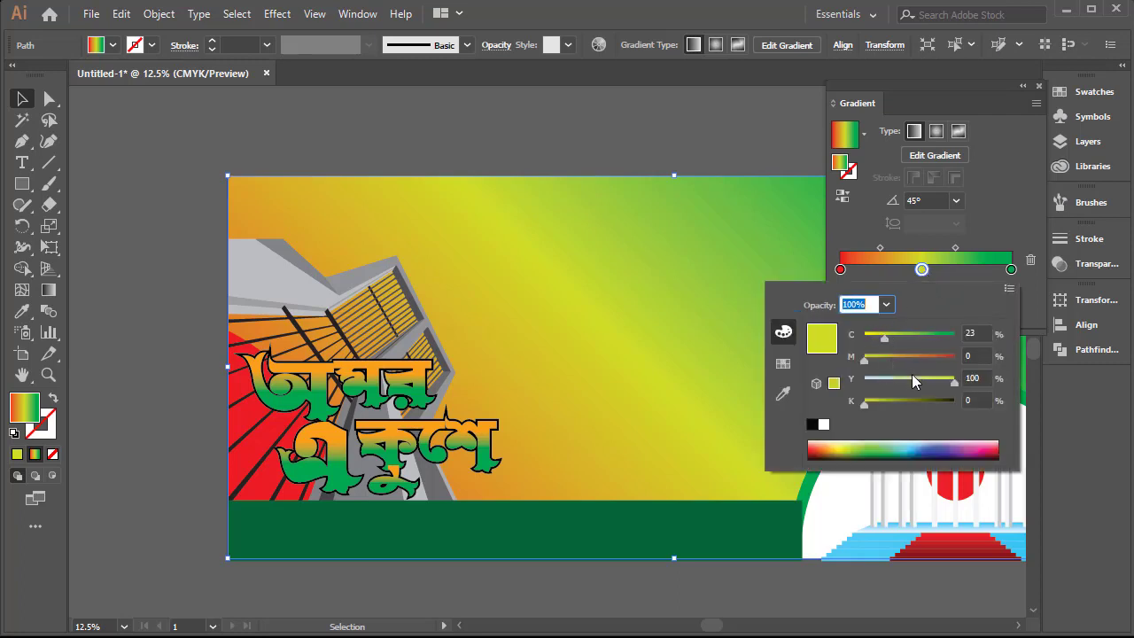
left_click_drag(911, 378, 744, 383)
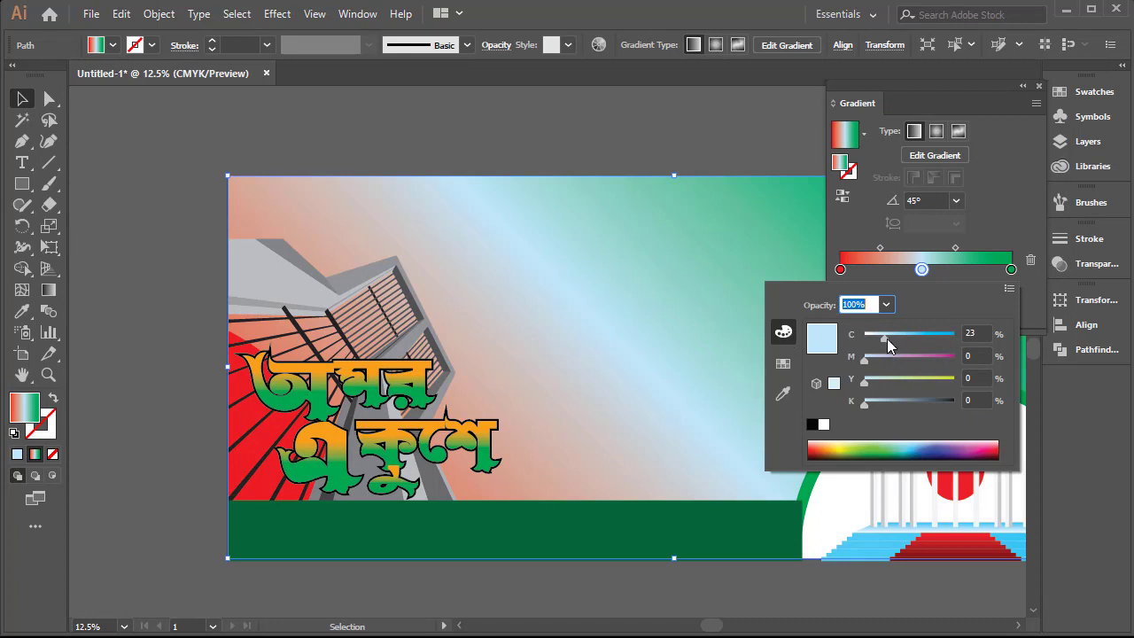
mouse_move(886, 378)
left_mouse_down()
mouse_move(917, 379)
mouse_move(897, 379)
left_mouse_up()
left_click_drag(890, 339, 845, 335)
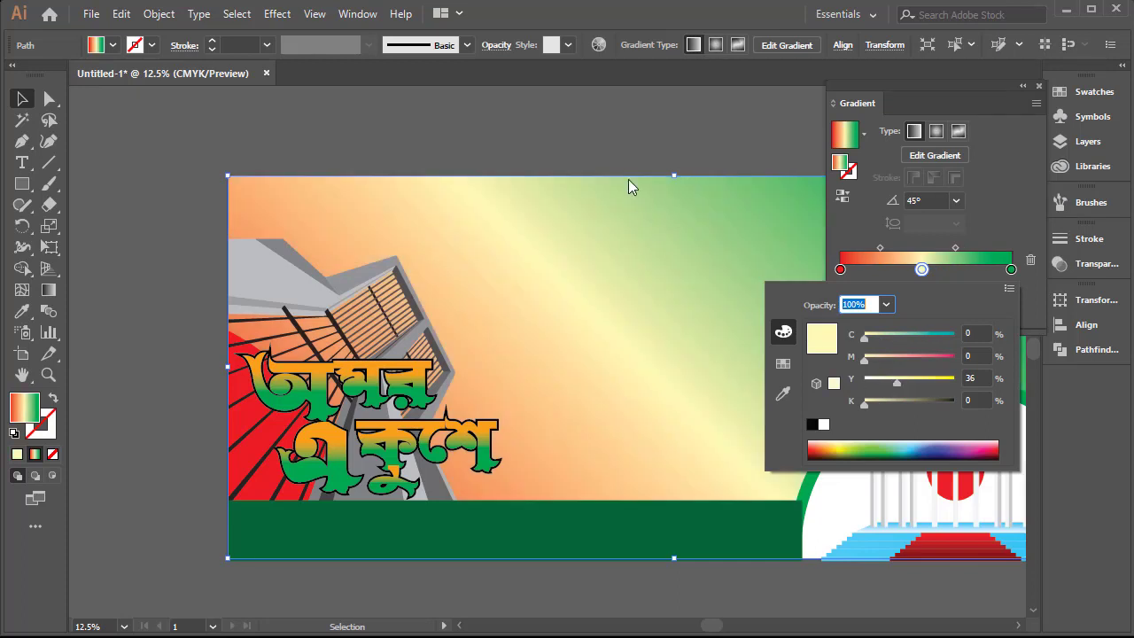
key("Tab")
key("Return")
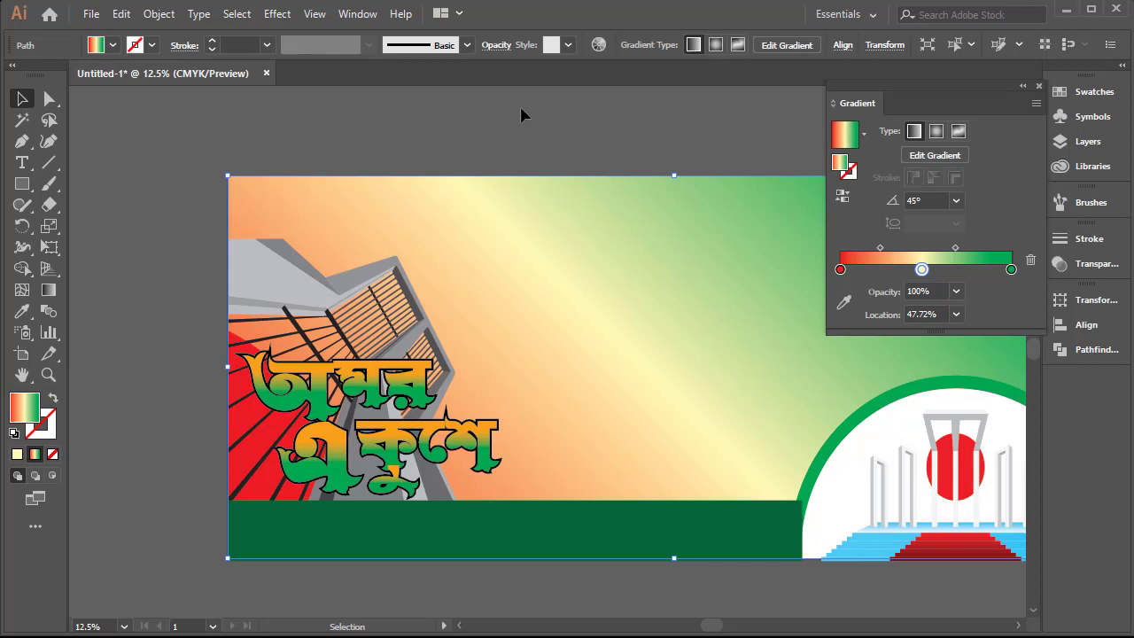
Scale the heading group down to about three quarters of its size over the monument artwork, just above the green strip
key("ctrl+shift+a")
left_click(228, 182)
left_click_drag(180, 298, 554, 447)
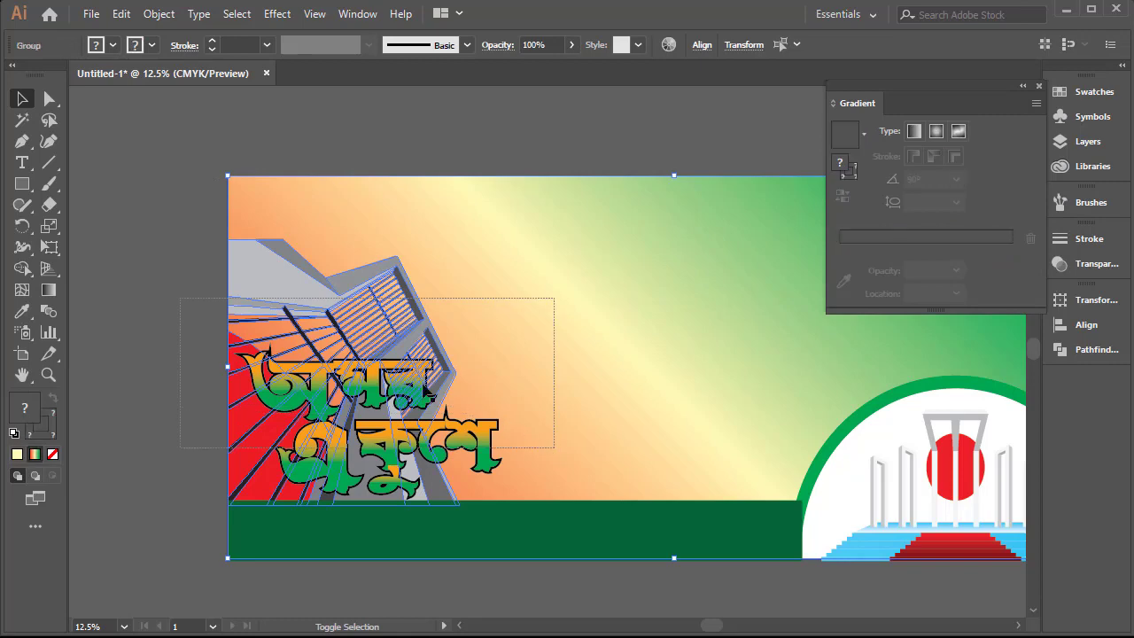
left_click(425, 389)
left_click_drag(376, 347, 462, 504)
left_click(537, 590)
key("ctrl+minus")
key("Tab")
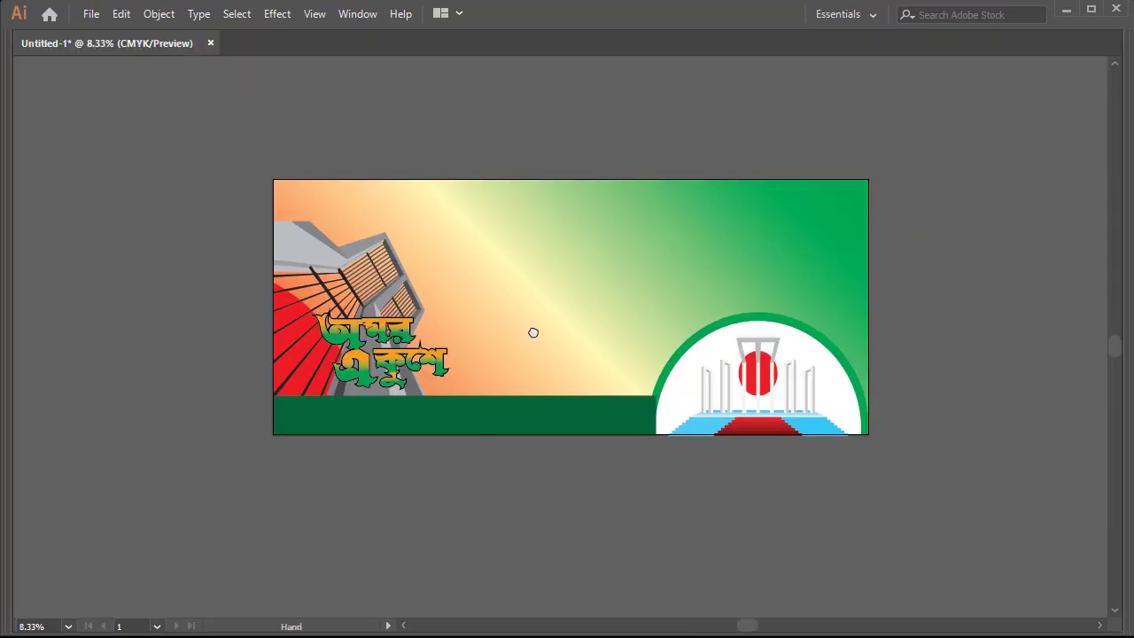
left_click_drag(533, 332, 522, 394)
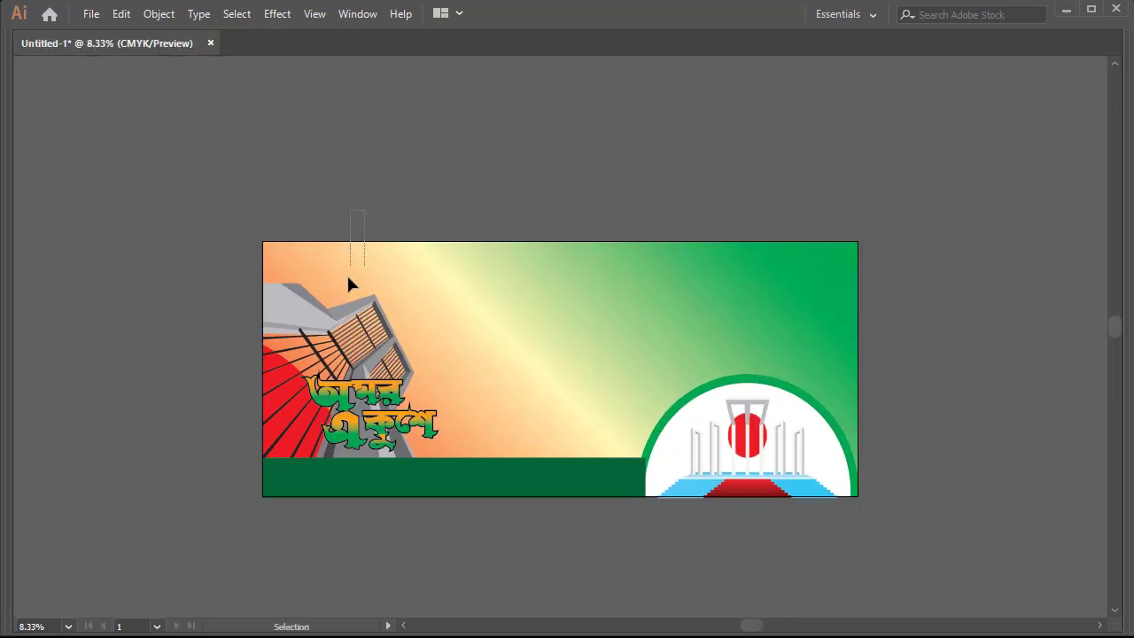
Add the text "আন্তর্জাতিক মাত্রভাষা বিস" in Hoimanti ANSI above the banner and enlarge it to about 131 pt
left_click(455, 293)
left_click(466, 369)
left_click_drag(466, 370, 351, 407)
key("Tab")
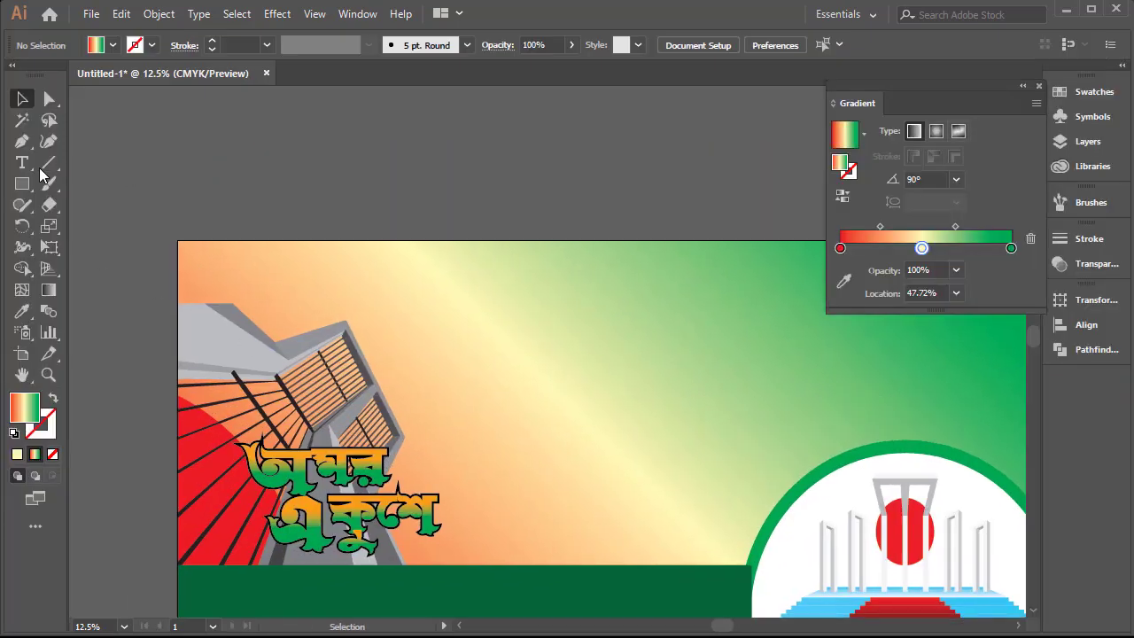
left_click(22, 165)
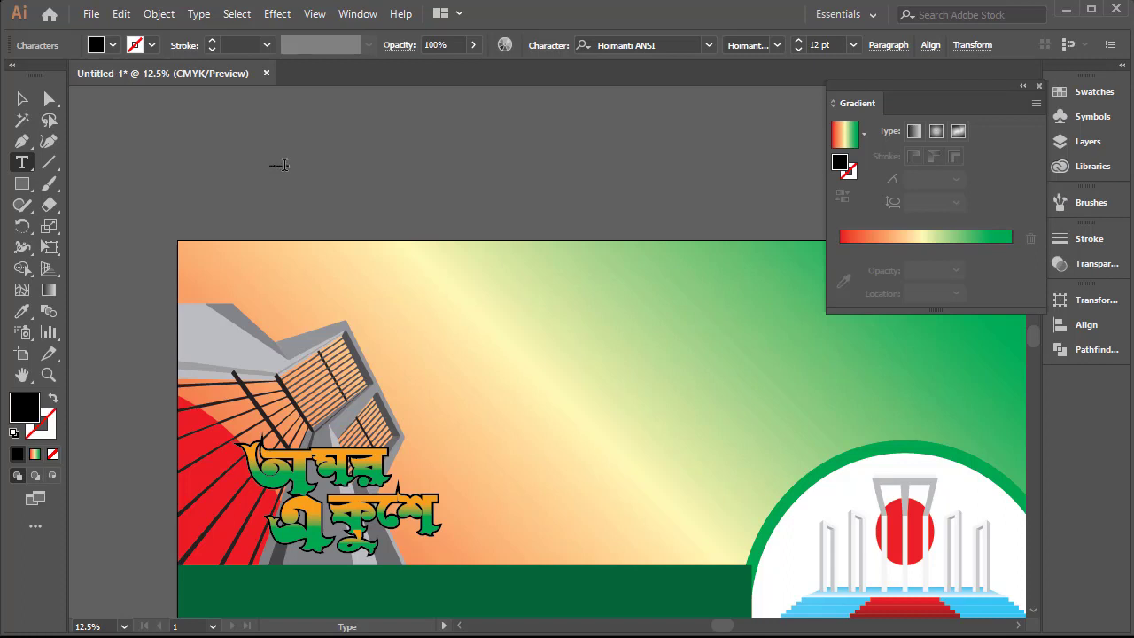
key("Escape")
left_click_drag(293, 174, 508, 182)
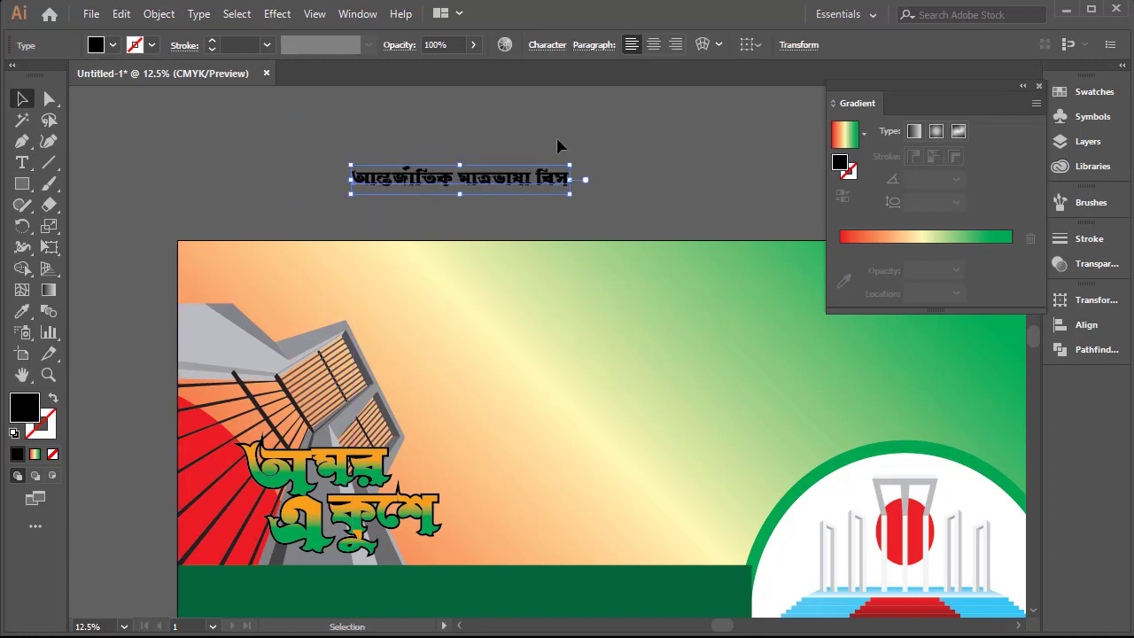
Change the font of the text line above the banner to SutonnyMJ Bold
double_click(510, 174)
key("ctrl+a")
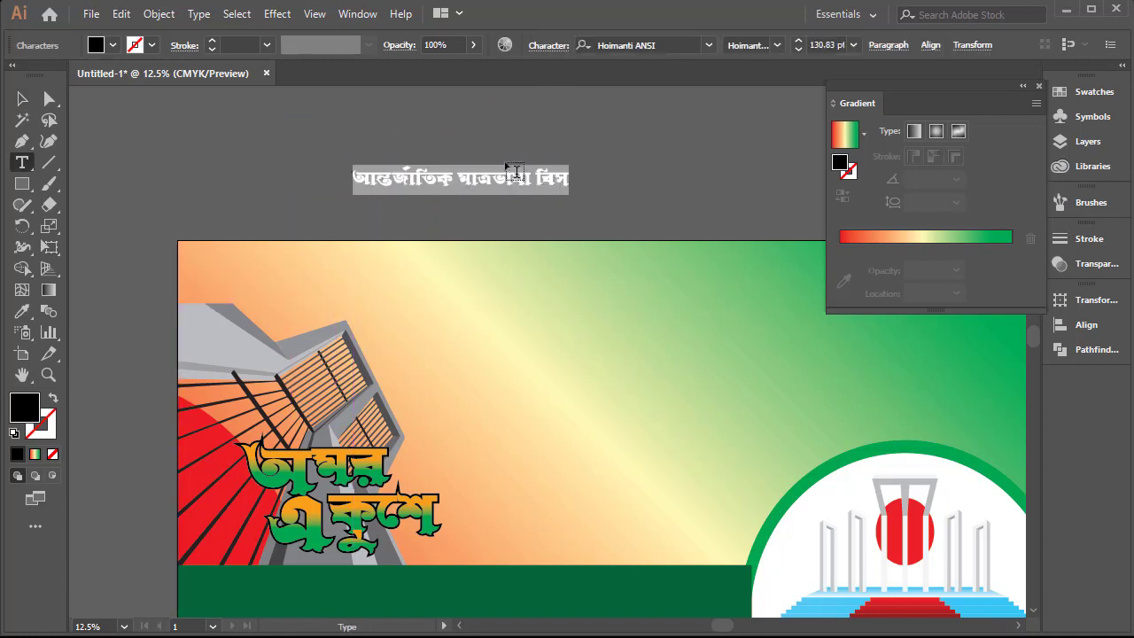
left_click(611, 44)
type("yRu")
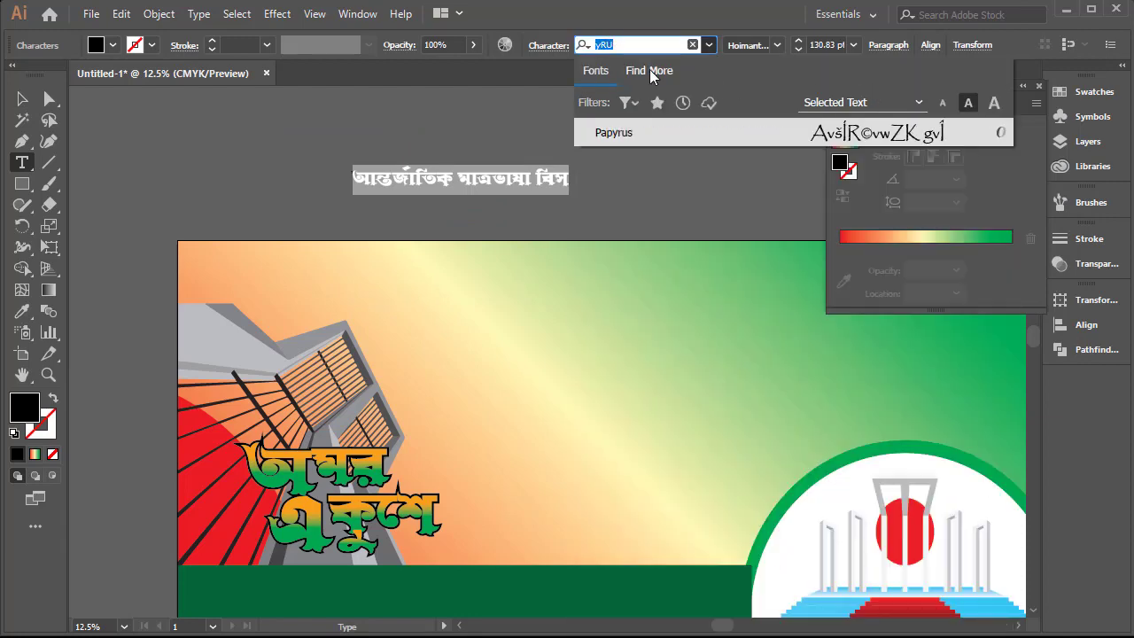
type("sut")
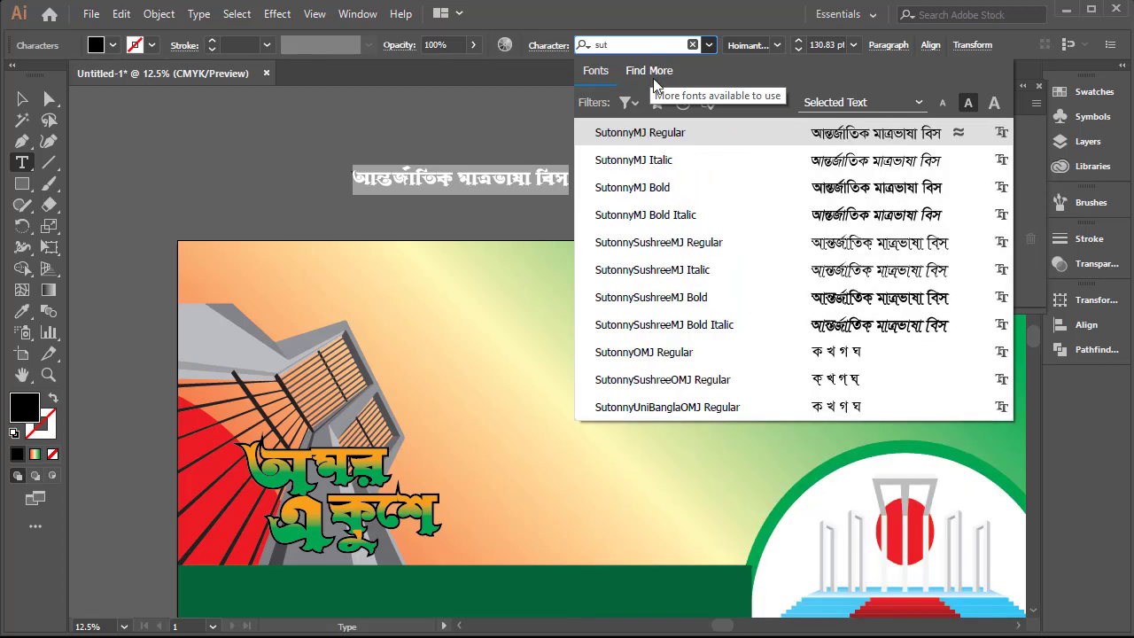
left_click(653, 187)
Correct the second word of the text line to "মাতৃভাষা"
left_click(468, 176)
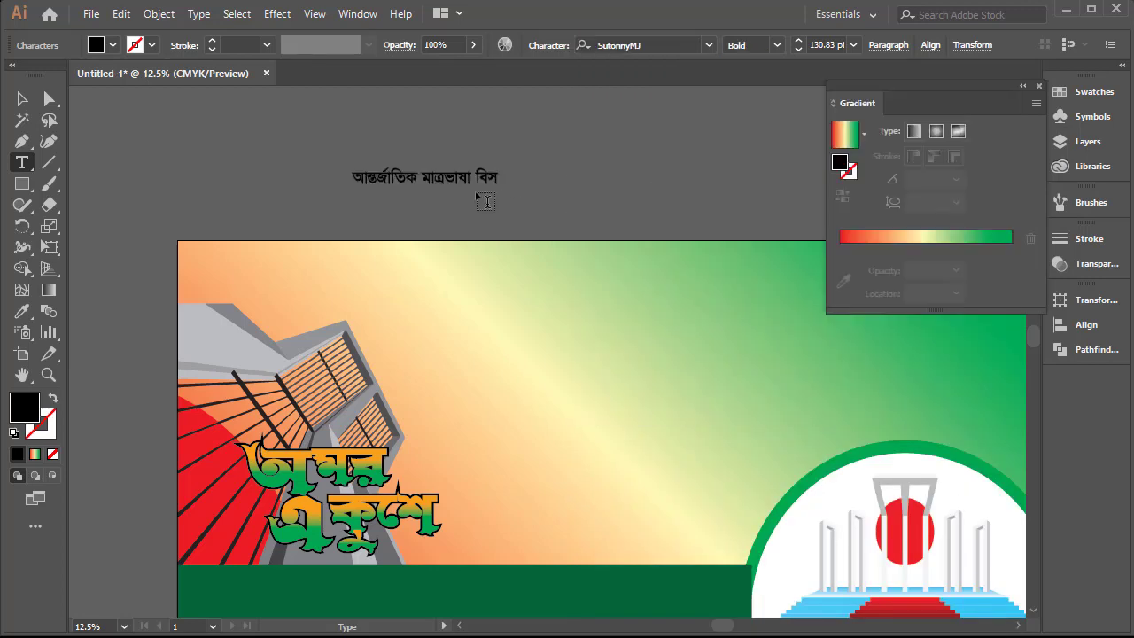
key("shift+Left")
key("shift+Left")
key("shift+Left")
type("ka")
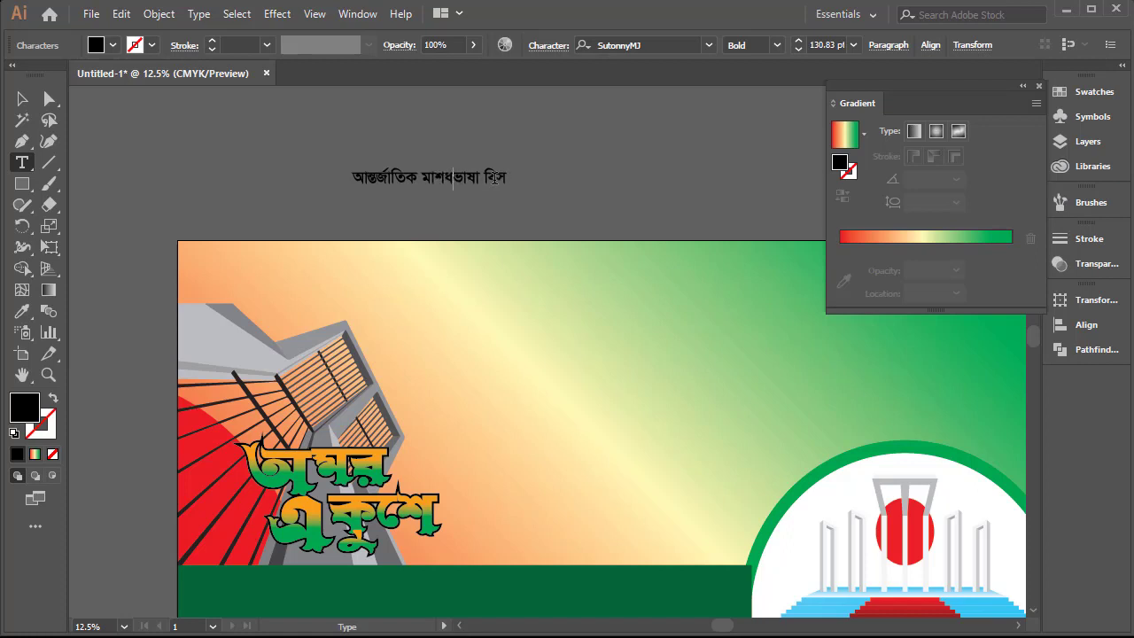
key("BackSpace")
key("BackSpace")
type("ka")
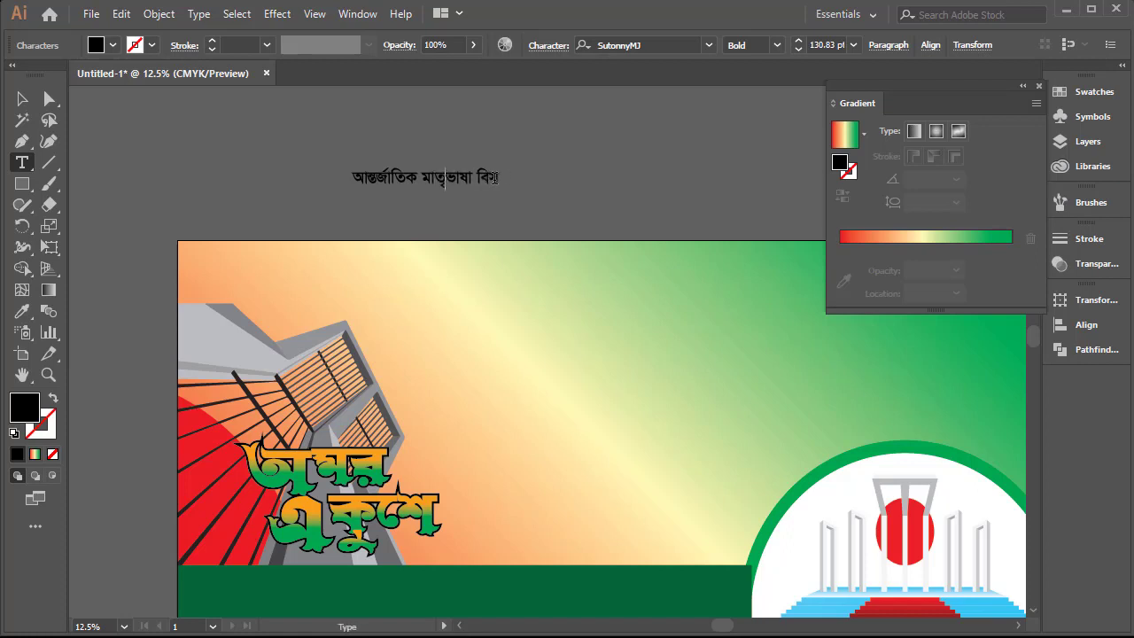
Correct the last word so the line reads "আন্তর্জাতিক মাতৃভাষা দিবস", and finish editing
left_click(495, 177)
key("BackSpace")
key("BackSpace")
type("n")
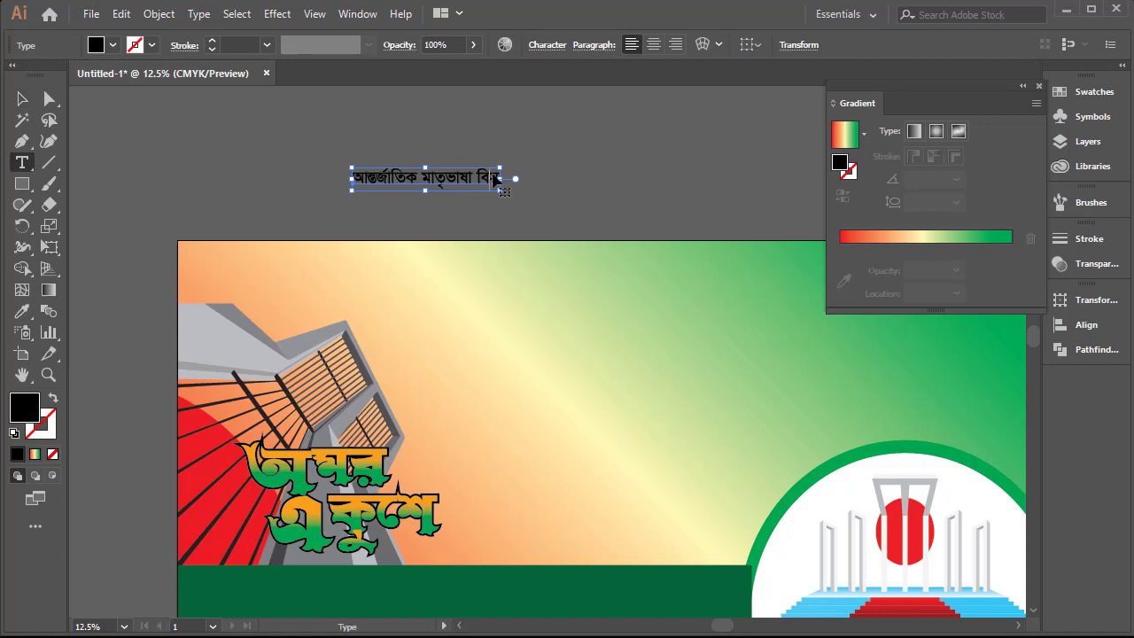
key("Left")
type("l")
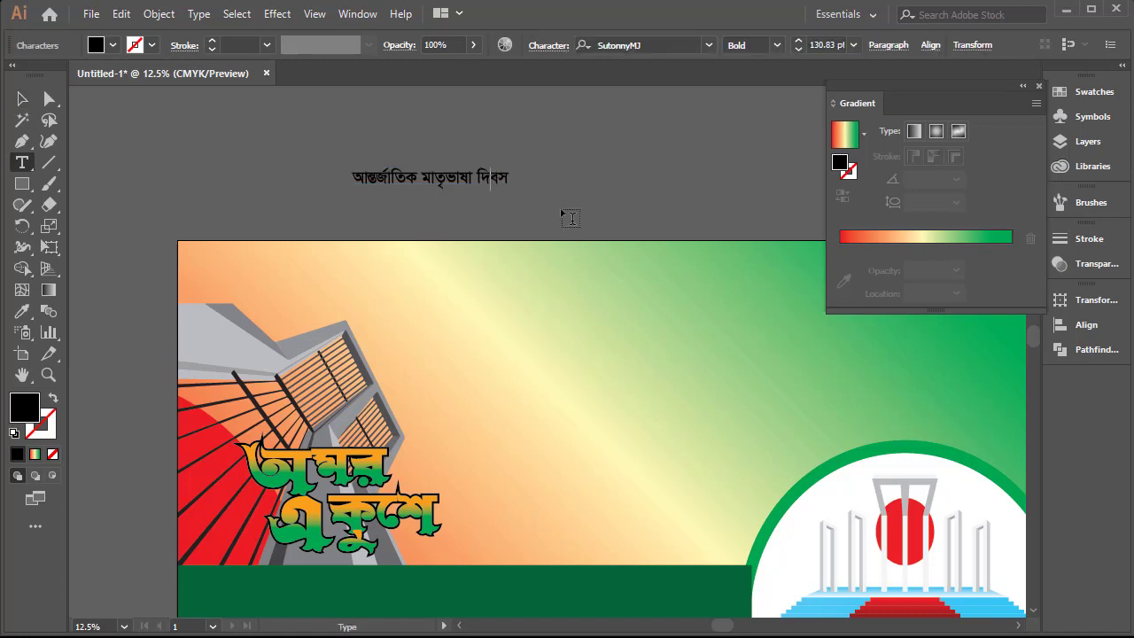
key("Escape")
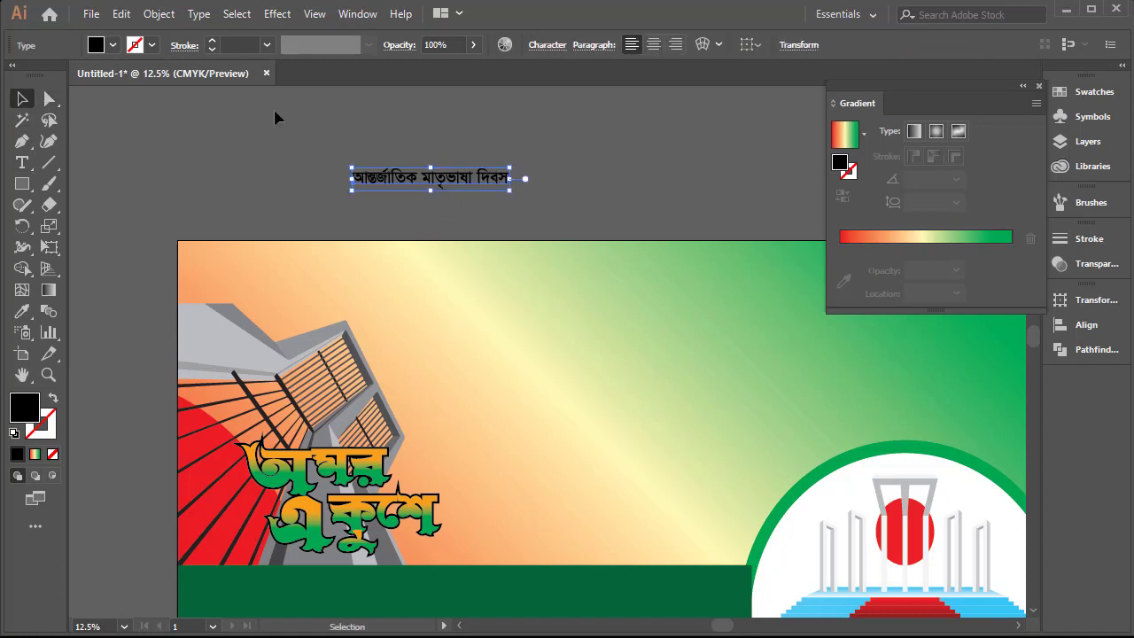
Enlarge the line to about 263 pt on the upper middle of the banner and duplicate it directly below
left_click_drag(507, 190, 702, 217)
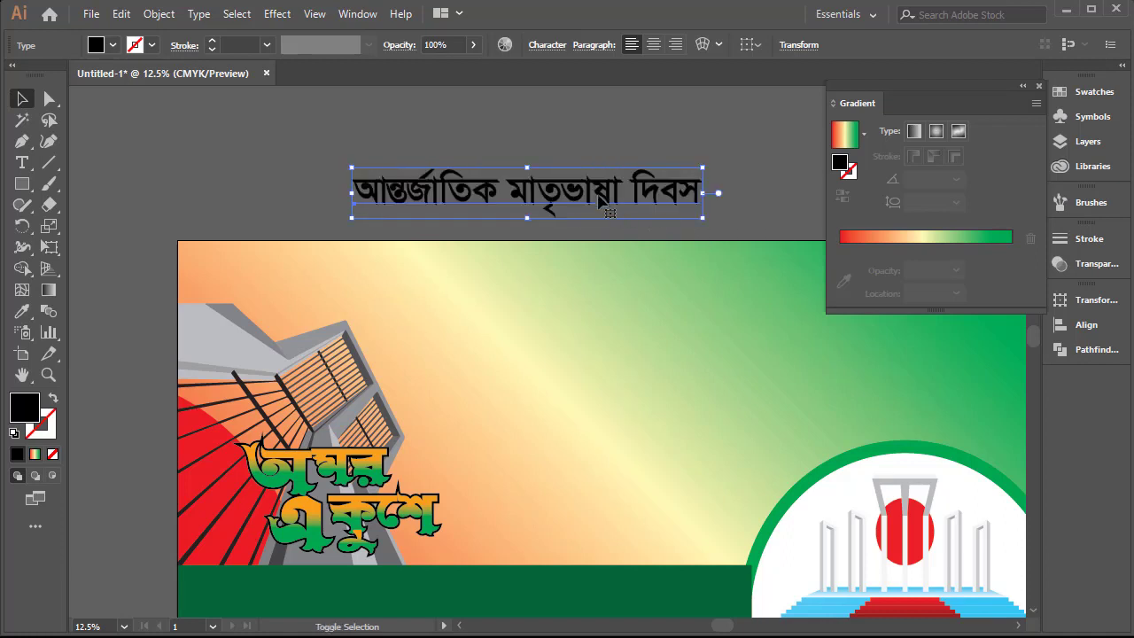
left_click_drag(594, 187, 666, 308)
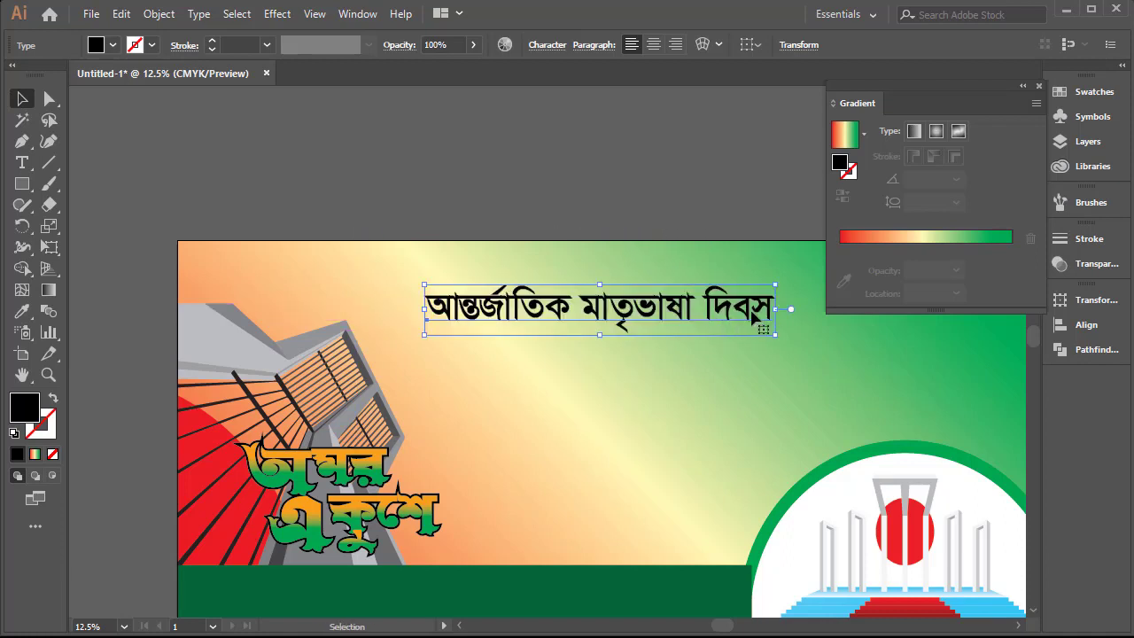
left_click_drag(772, 308, 636, 370)
Replace the duplicate's text with "১৯৫২ এর সকল ভাষা শহীদদের" and "প্রতি গভীর" on a second line
double_click(636, 370)
key("ctrl+a")
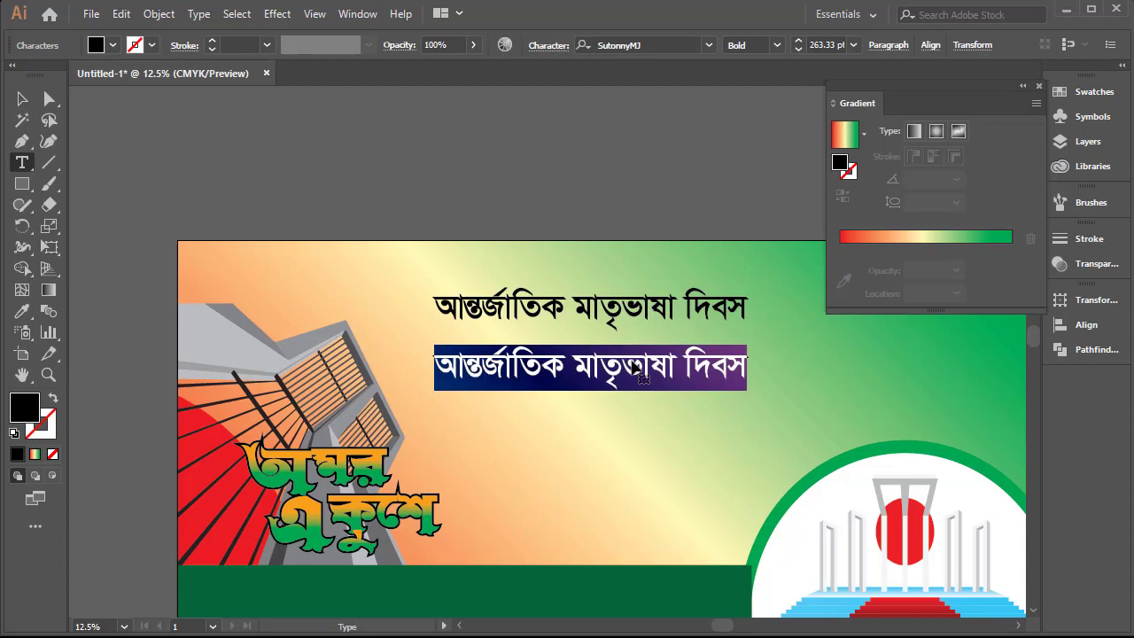
type("1952")
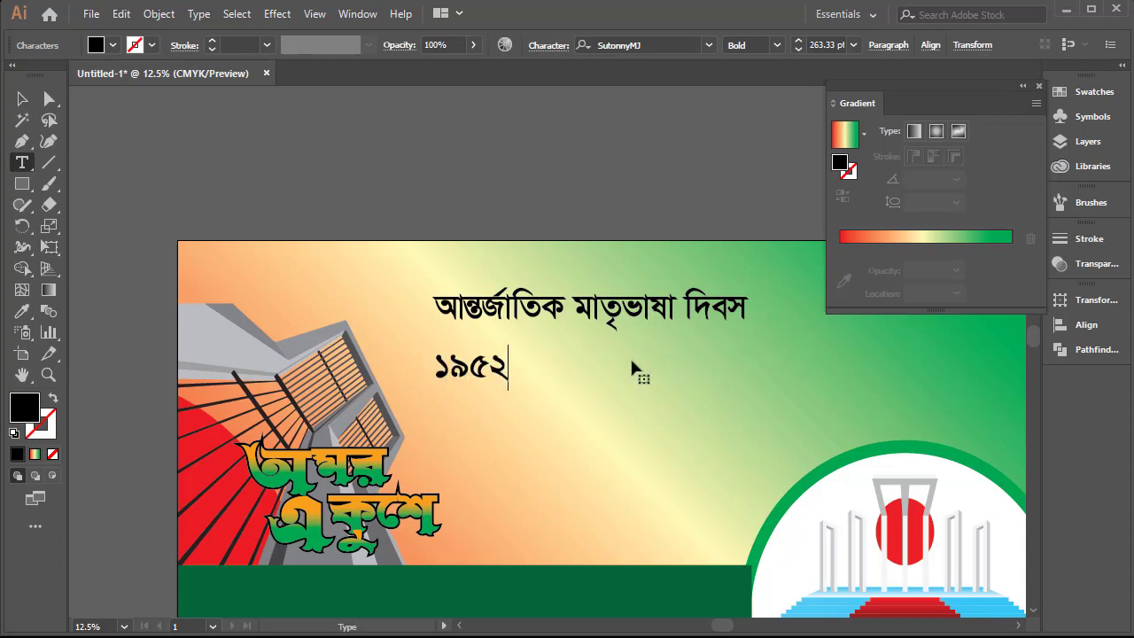
type(" এর সকল")
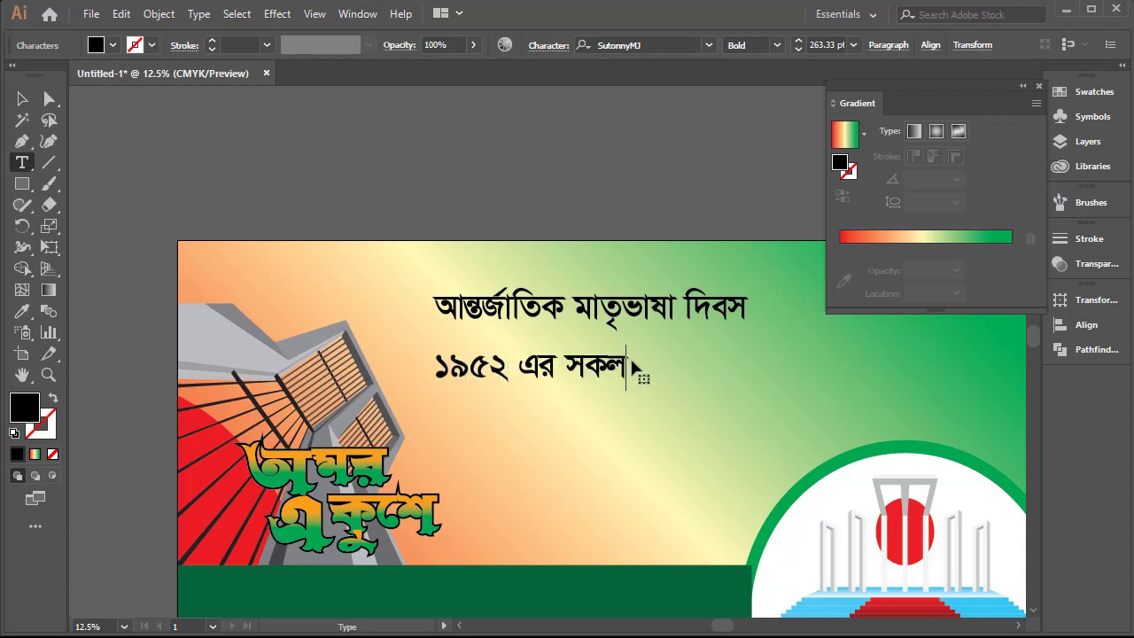
type(" ভাষা শহীদদের")
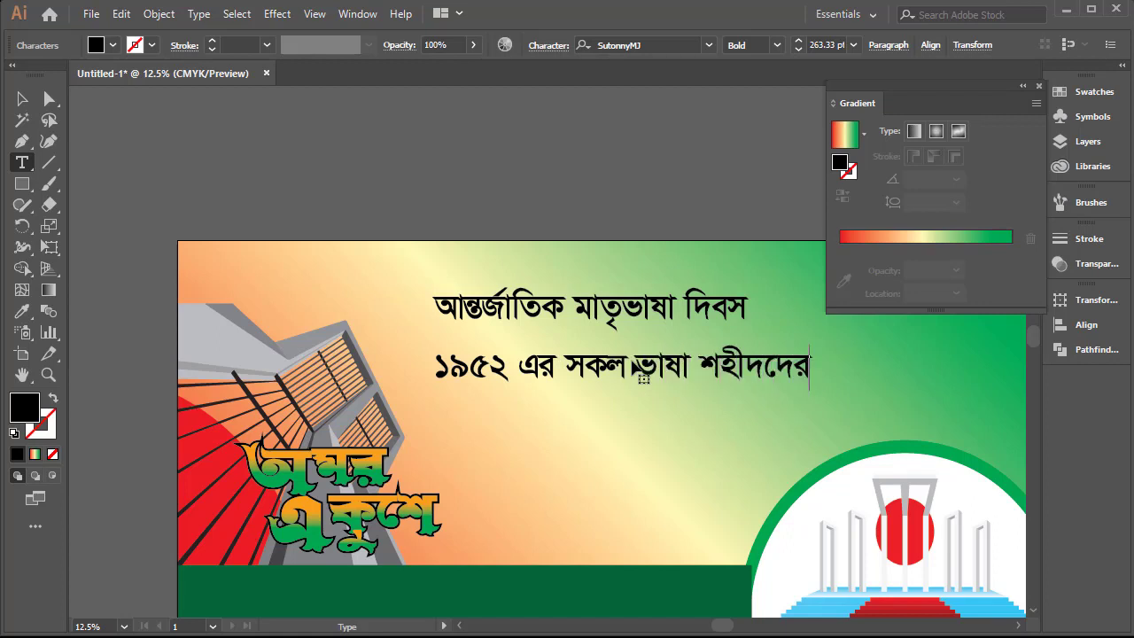
type("প্রদি")
key("BackSpace")
type("তি")
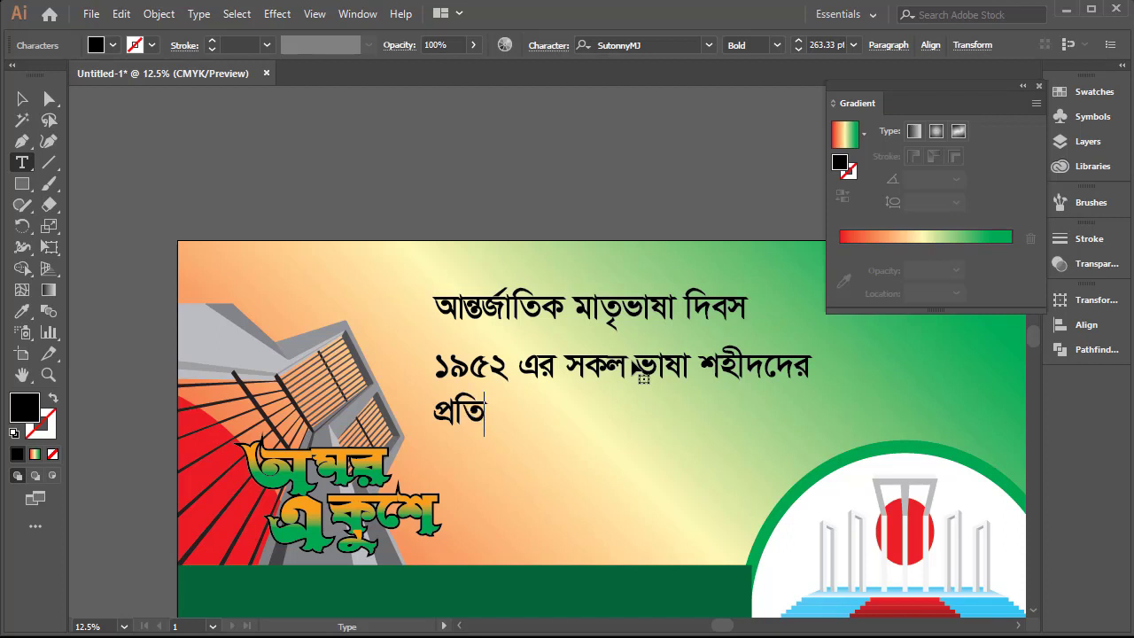
type(" গভীর")
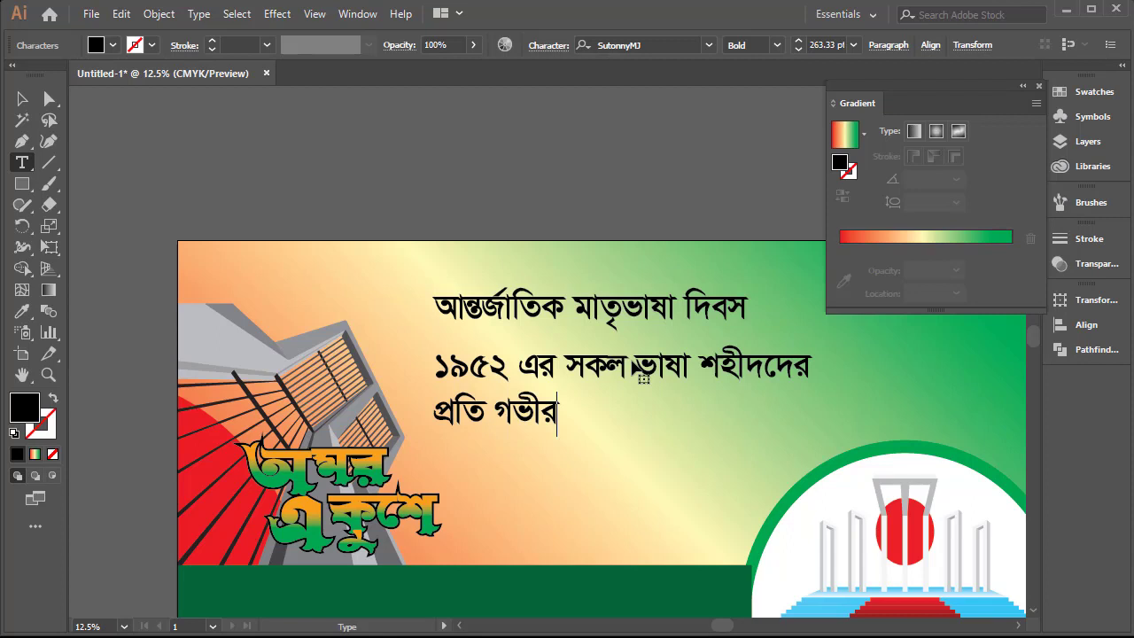
key("Escape")
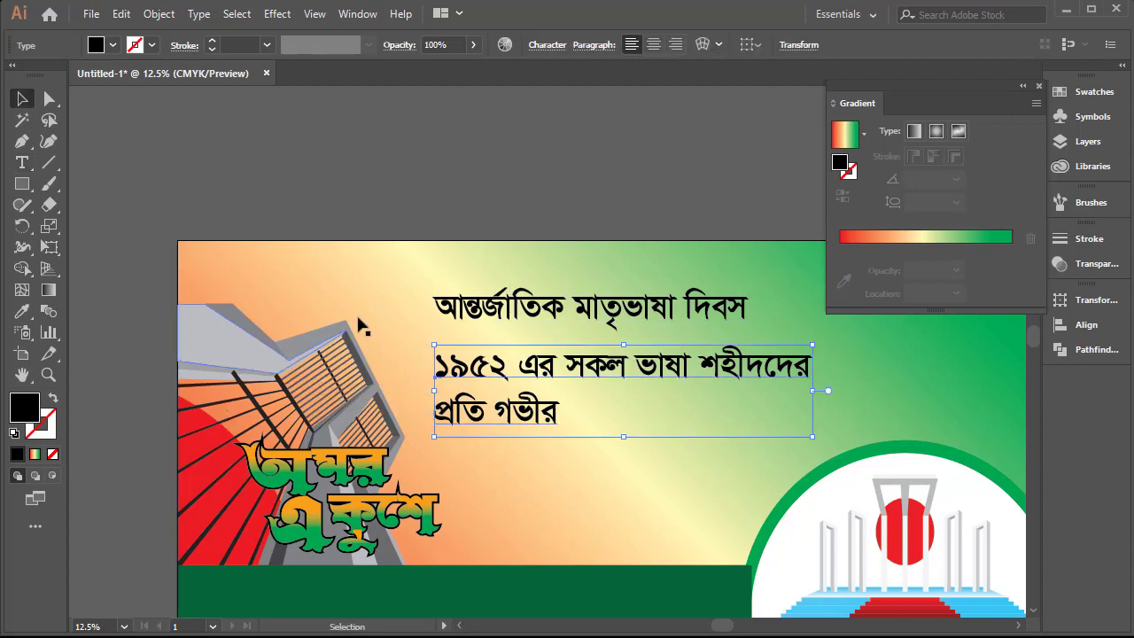
Scale down the monument artwork so it sits smaller in the banner's lower-left corner above the green strip
left_click(299, 336)
left_click_drag(404, 309, 337, 403)
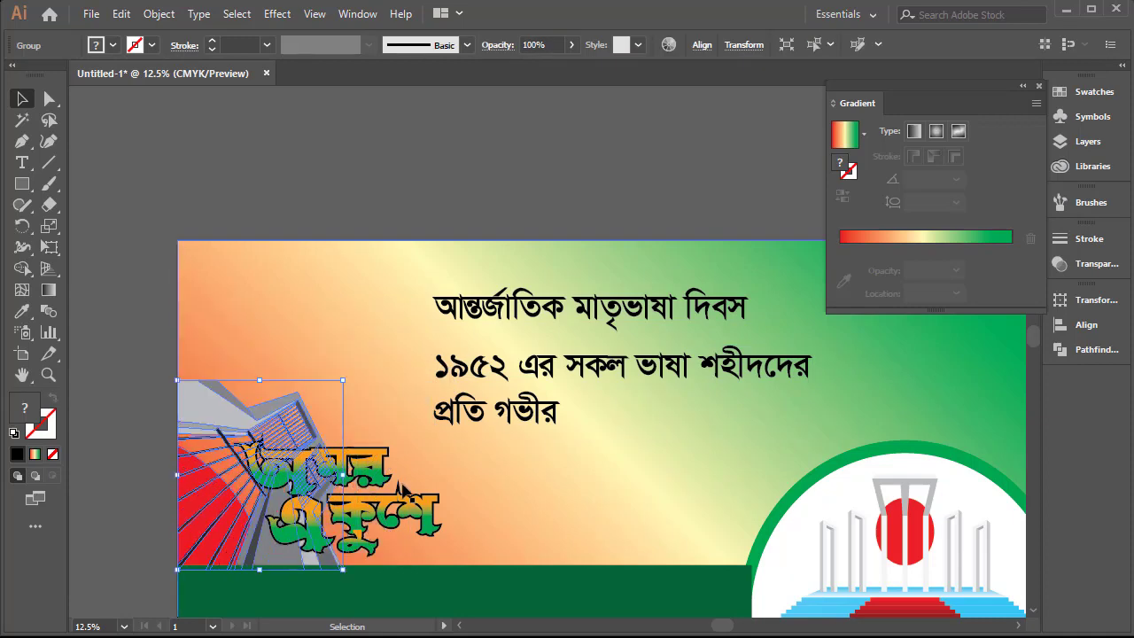
Move the orange-green "অমর একুশে" lettering above the banner and delete the black-outlined copy that was behind it
left_click(362, 479)
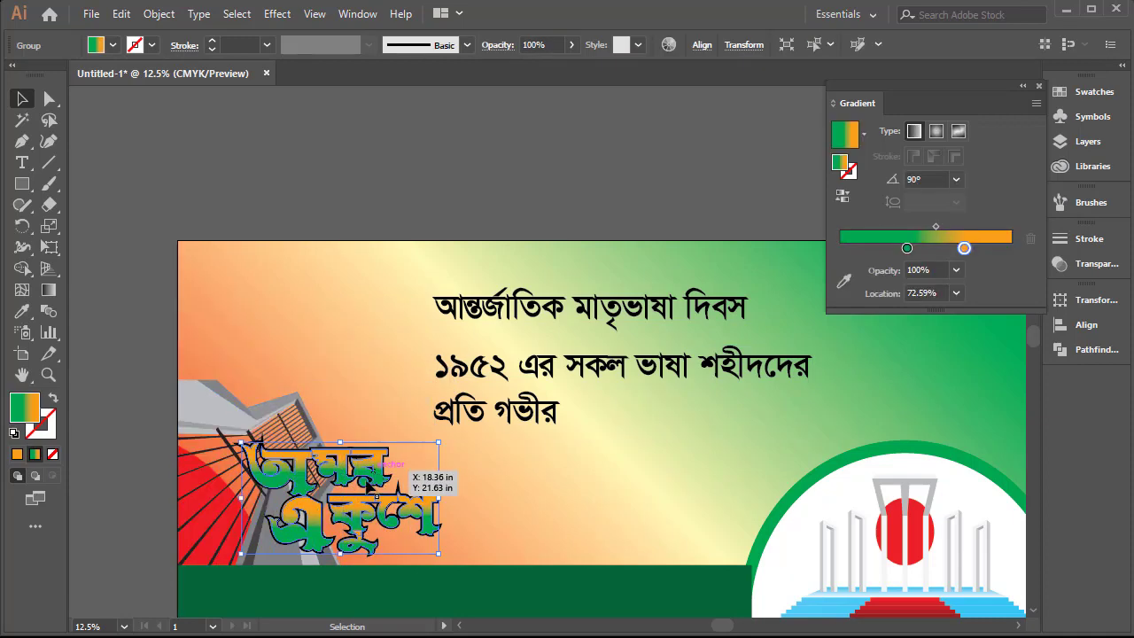
left_click_drag(361, 478, 304, 180)
left_click(403, 514)
key("Delete")
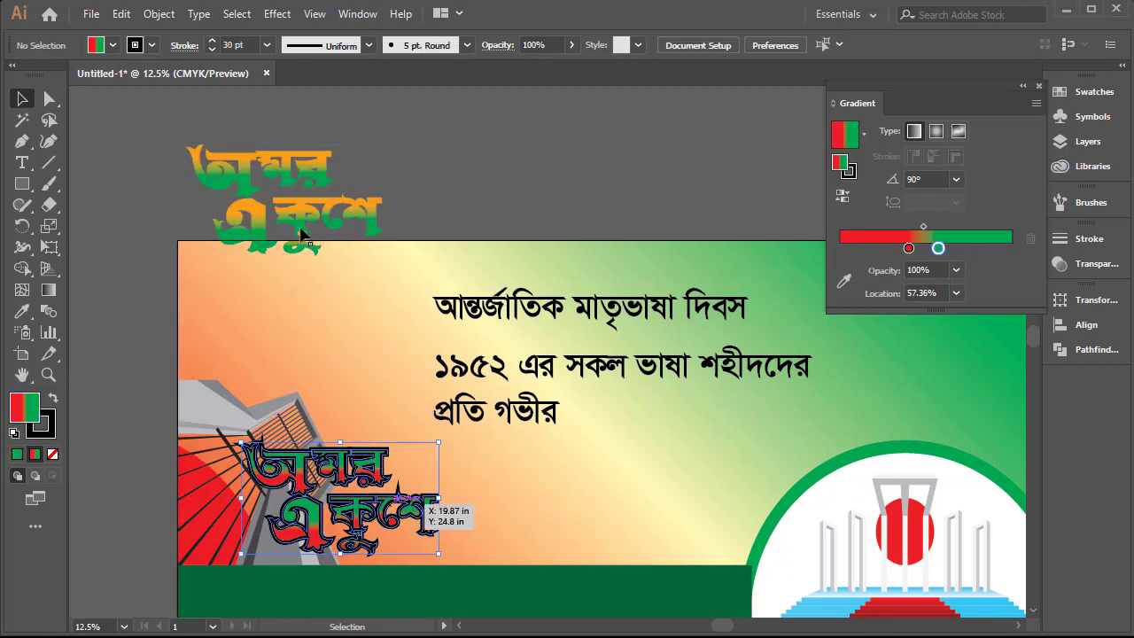
Ungroup the lettering to keep only the word "অমর" and place it in the banner's upper-left corner
left_click(278, 162)
right_click(270, 142)
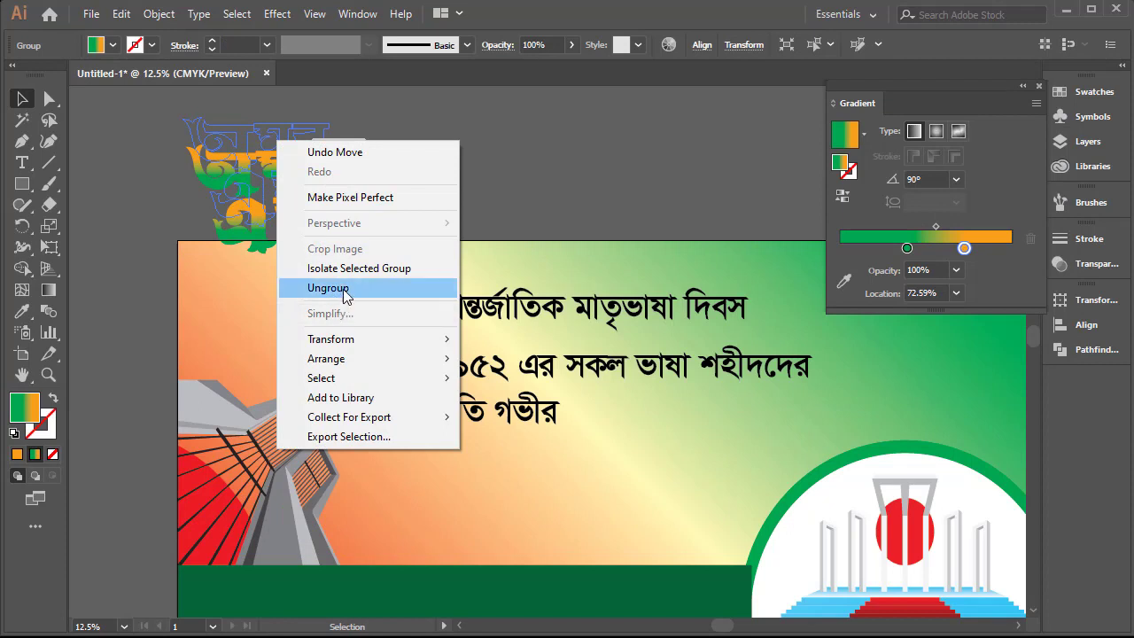
left_click(343, 288)
left_click(415, 181)
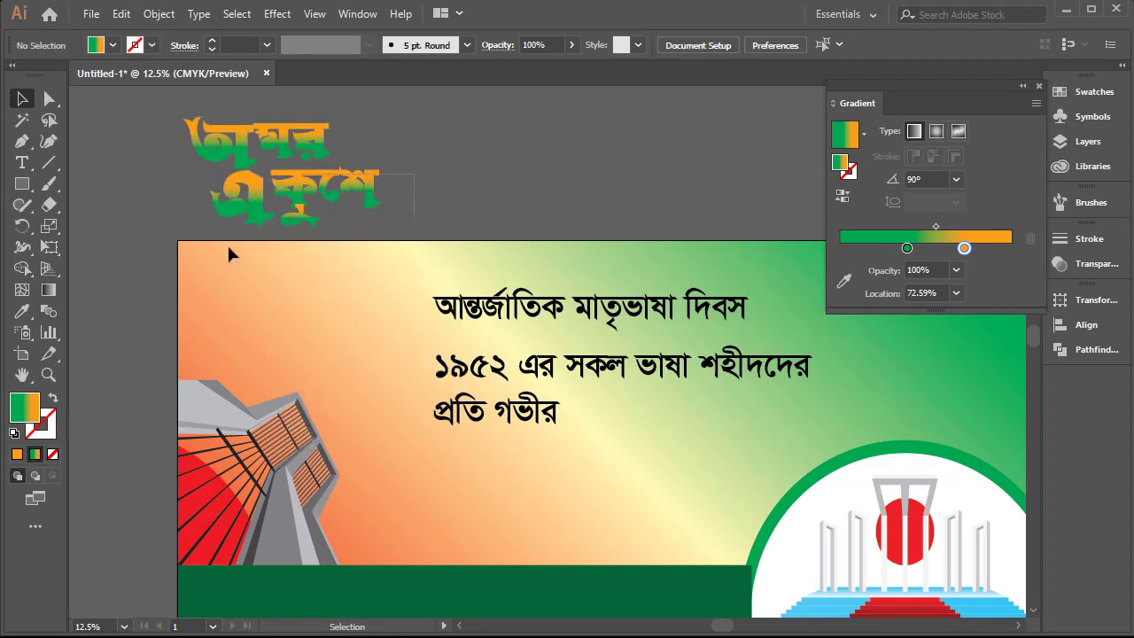
left_click(213, 217)
key("Delete")
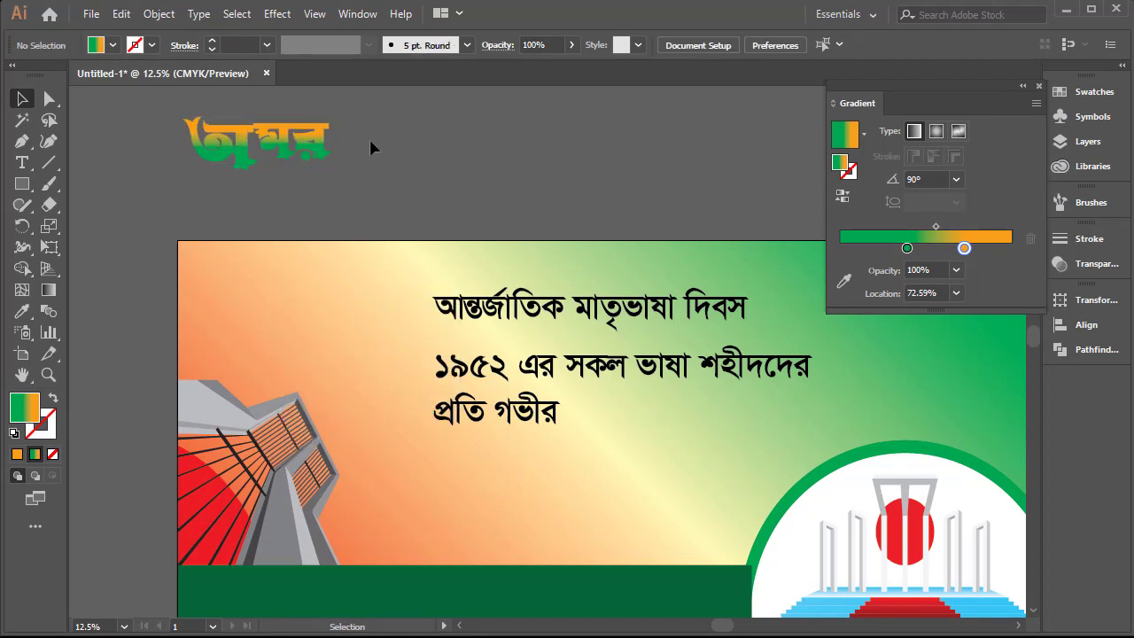
left_click_drag(219, 133, 295, 289)
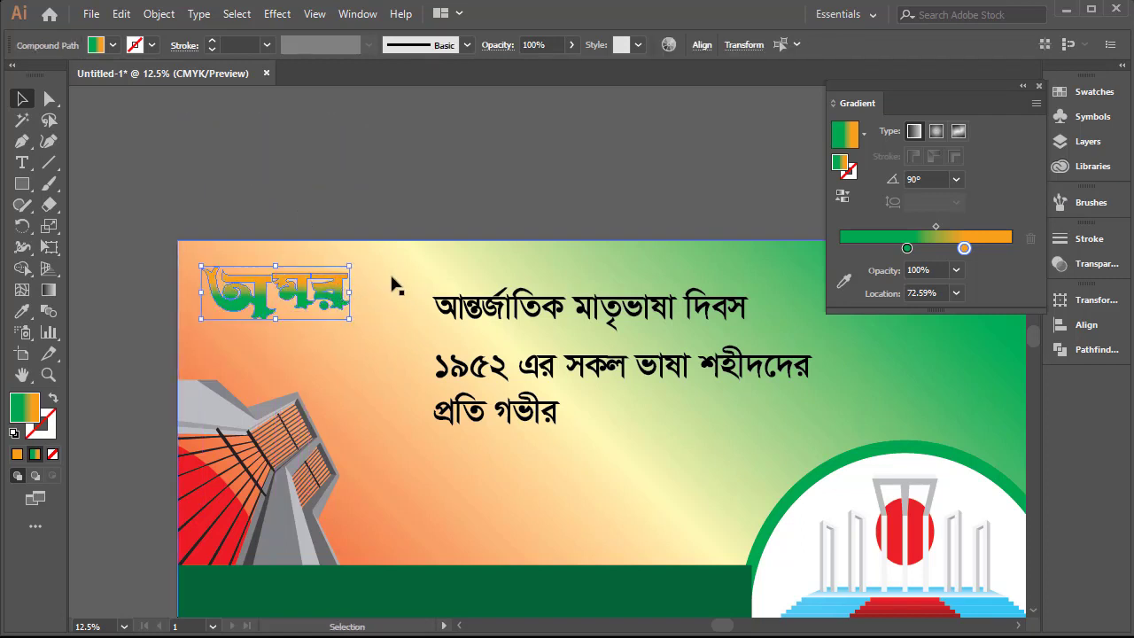
key("ctrl+z")
key("ctrl+z")
key("ctrl+z")
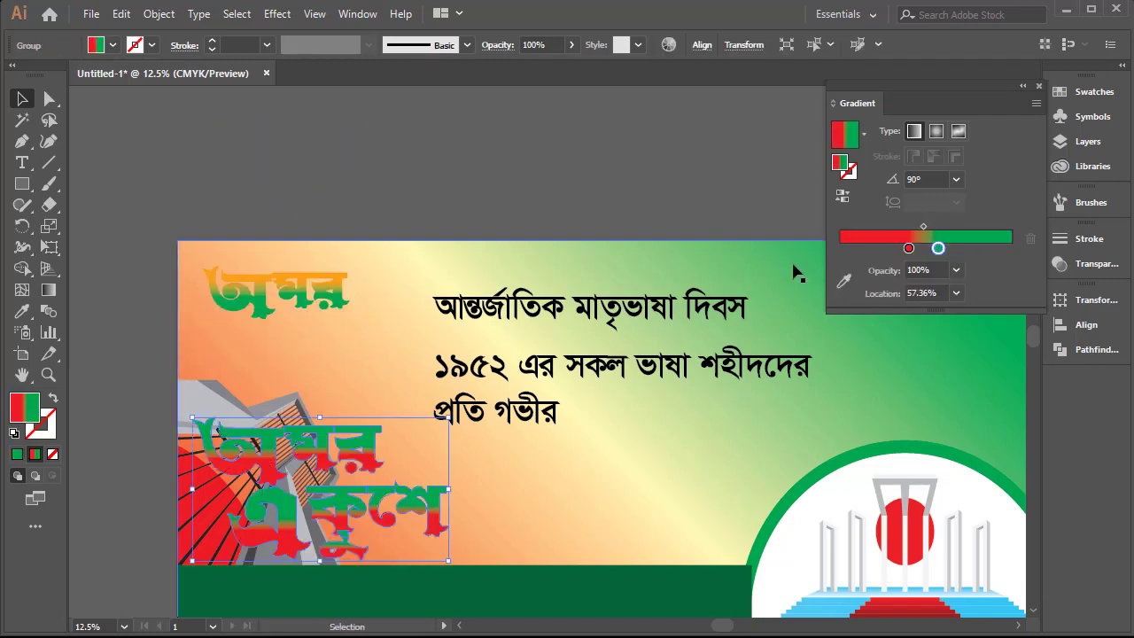
key("ctrl+shift+z")
key("ctrl+shift+z")
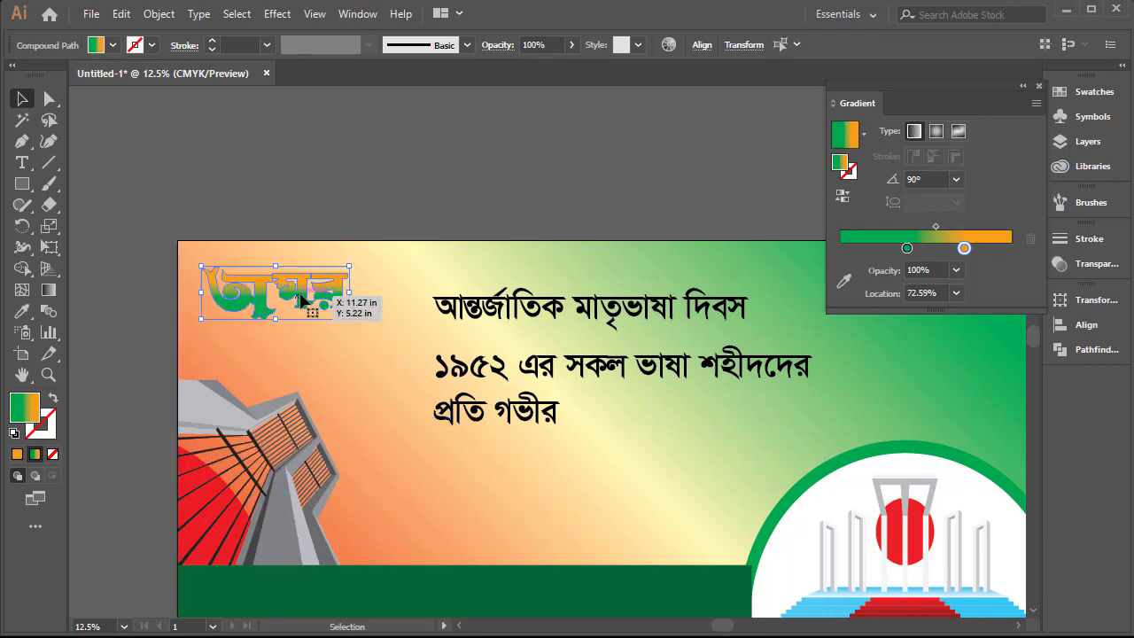
Change the orange gradient stop of the word "অমর" to red, with C 0, M 100, Y 100, K 0
left_click(907, 248)
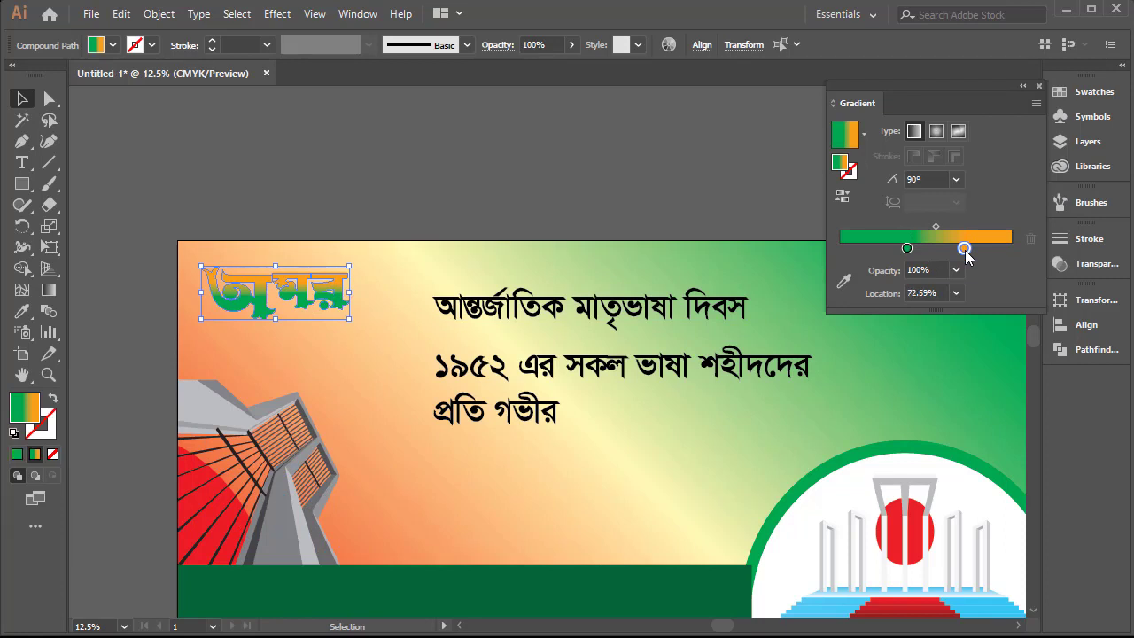
left_click(963, 248)
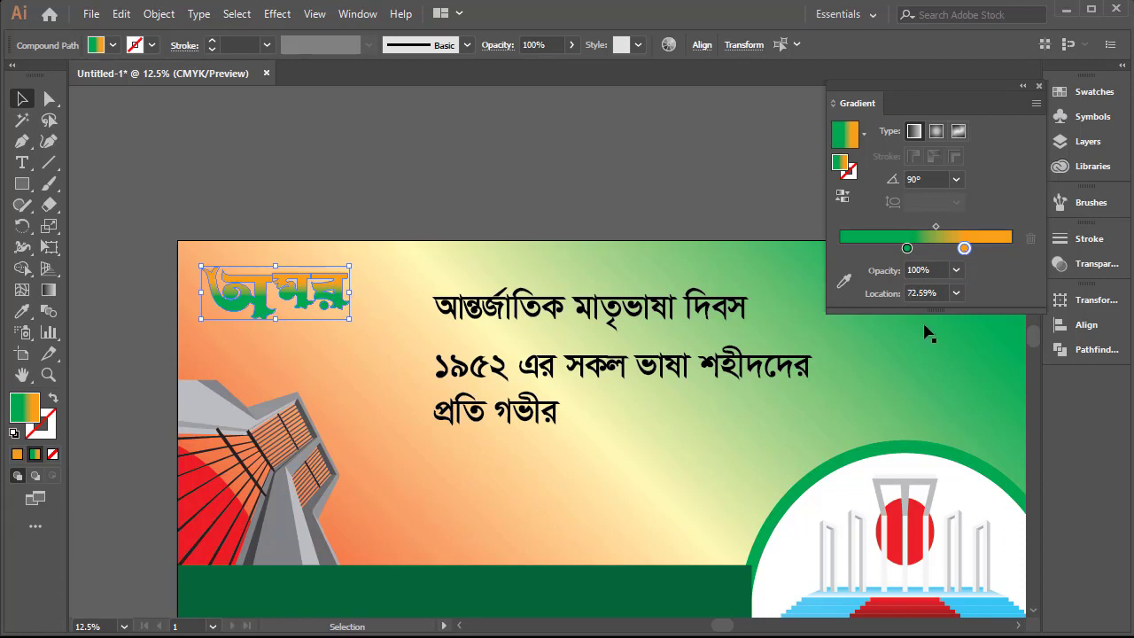
double_click(964, 248)
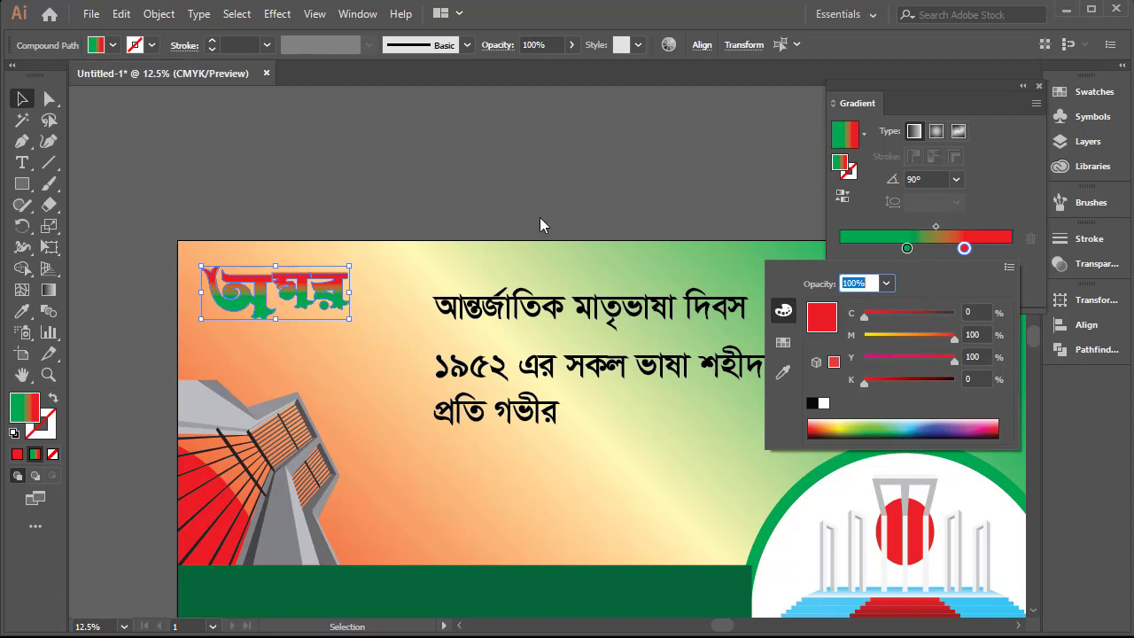
key("Escape")
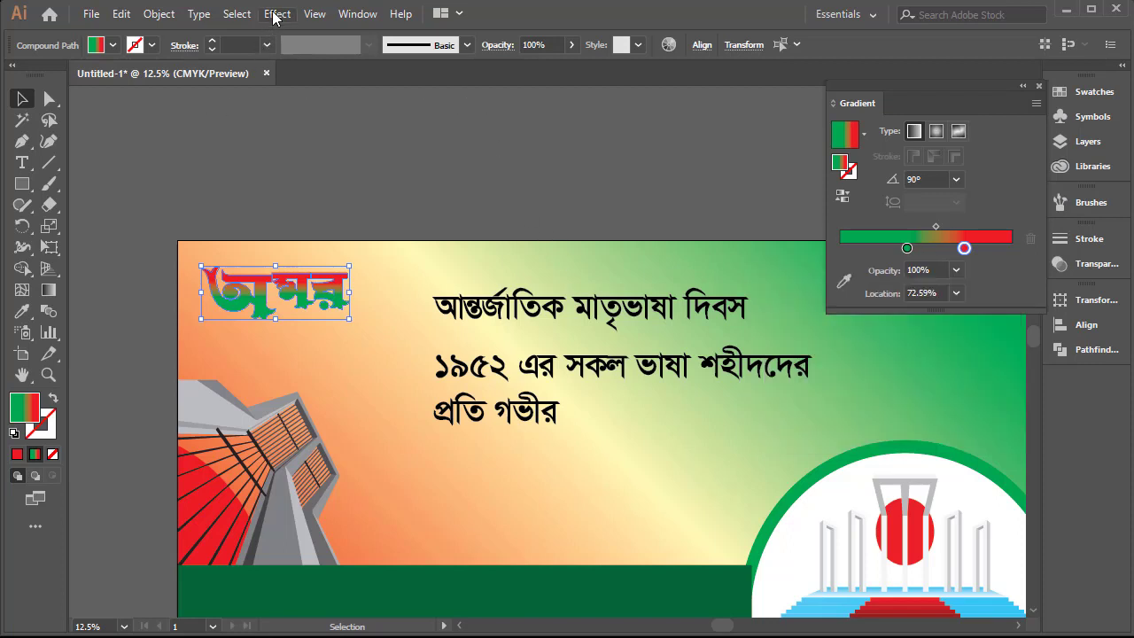
Start an Arc warp on the word "অমর" with preview on and set the bend to 23%
left_click(275, 14)
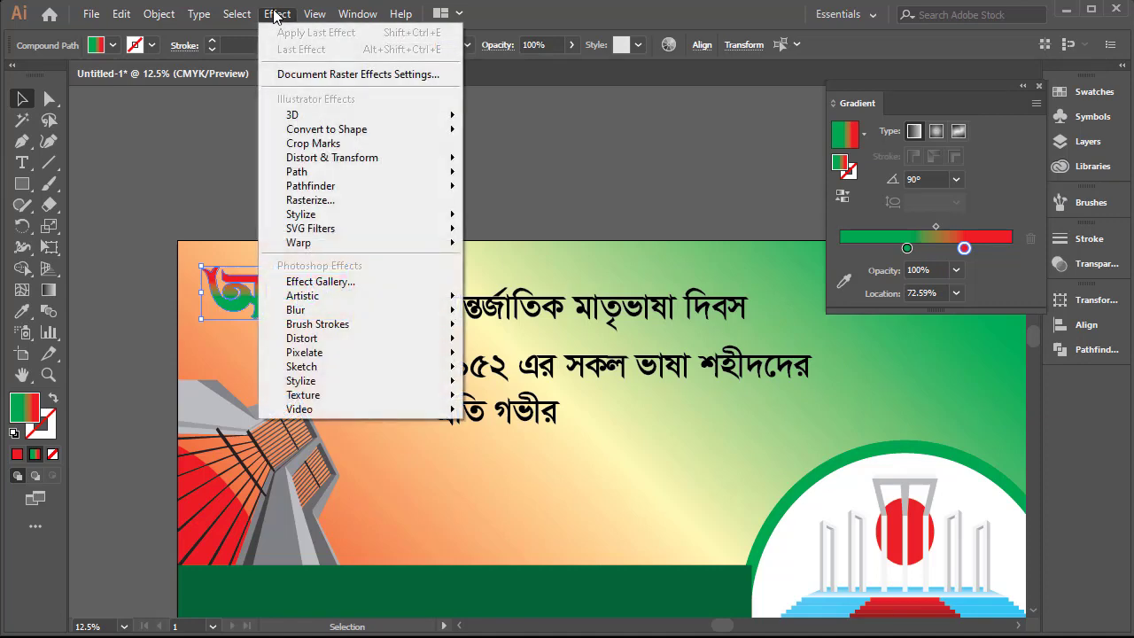
mouse_move(320, 252)
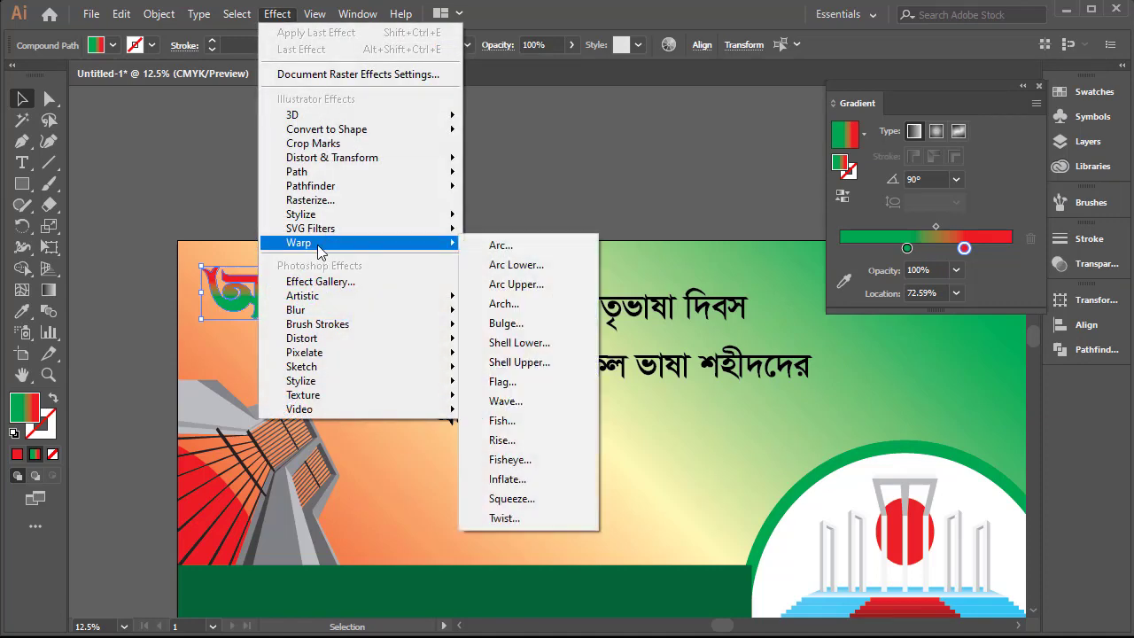
left_click(500, 249)
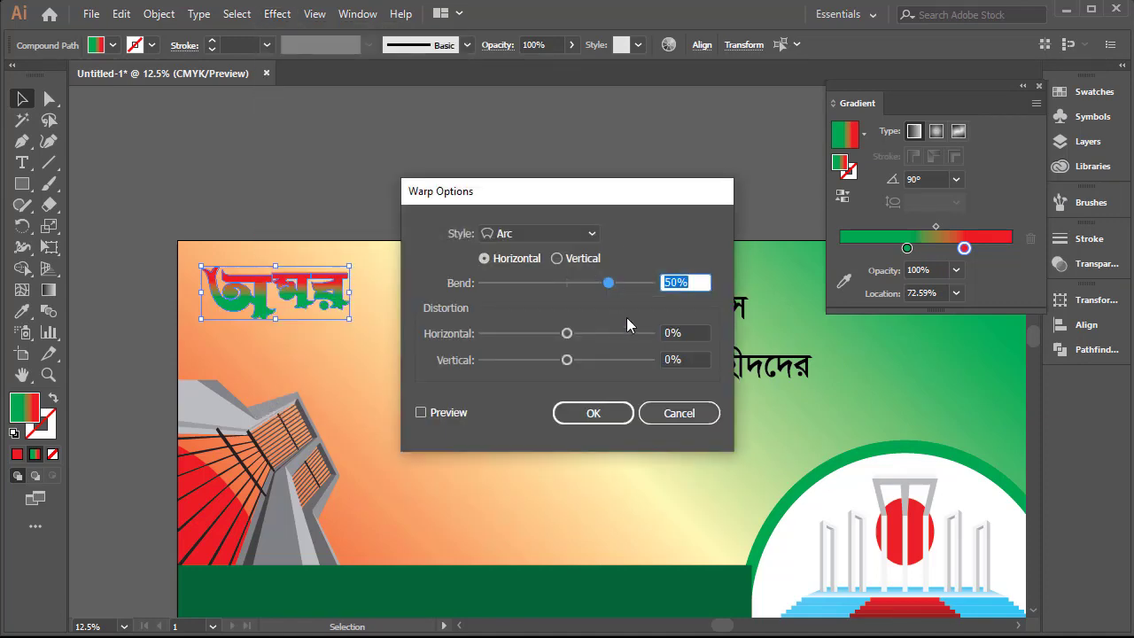
left_click(421, 412)
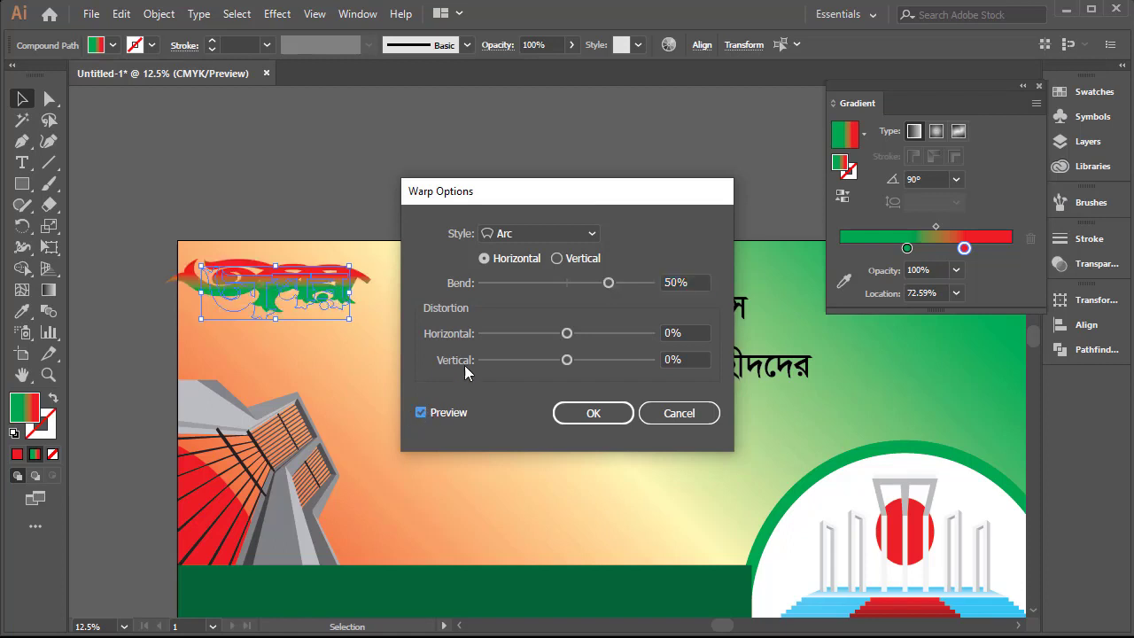
left_click_drag(507, 195, 634, 184)
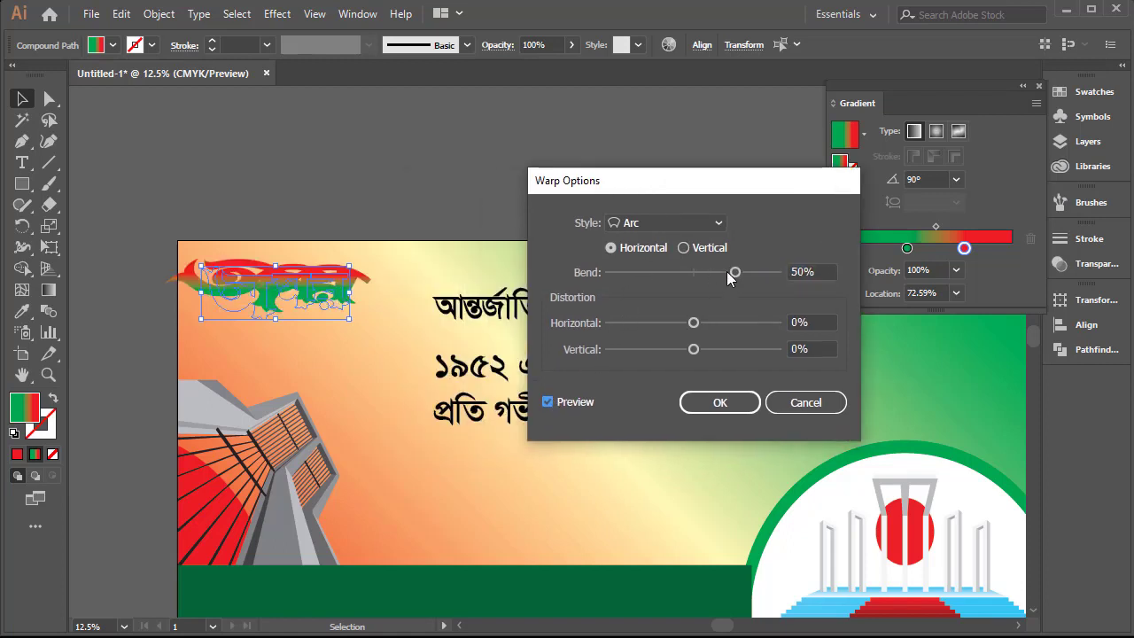
left_click_drag(727, 274, 714, 277)
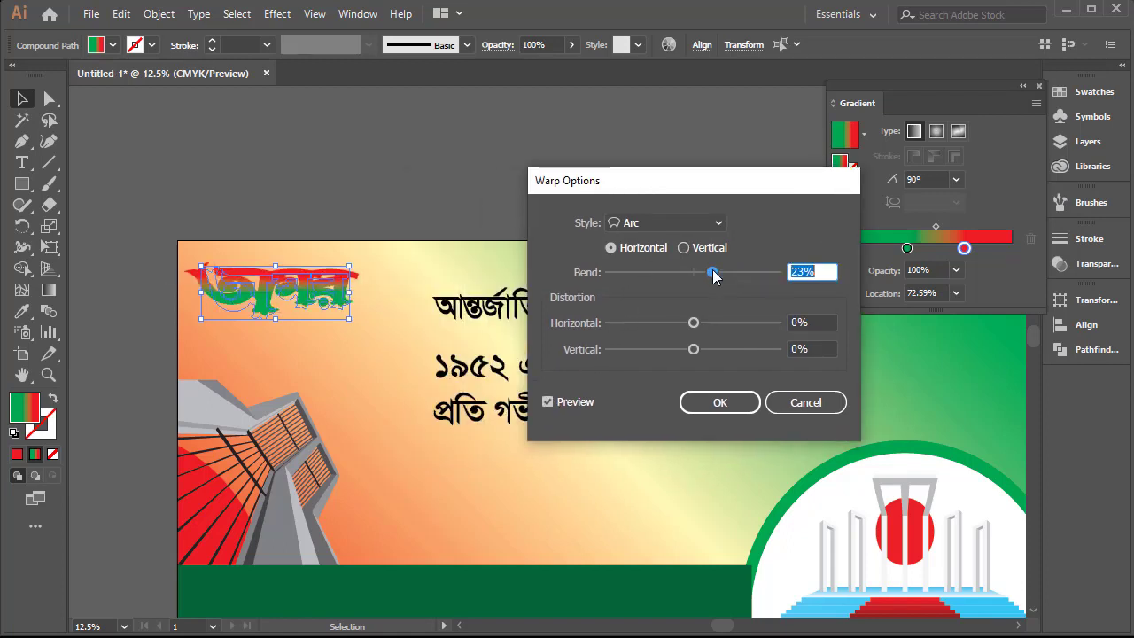
Try the Arch warp style with 27% bend and 16% horizontal distortion
left_click(714, 221)
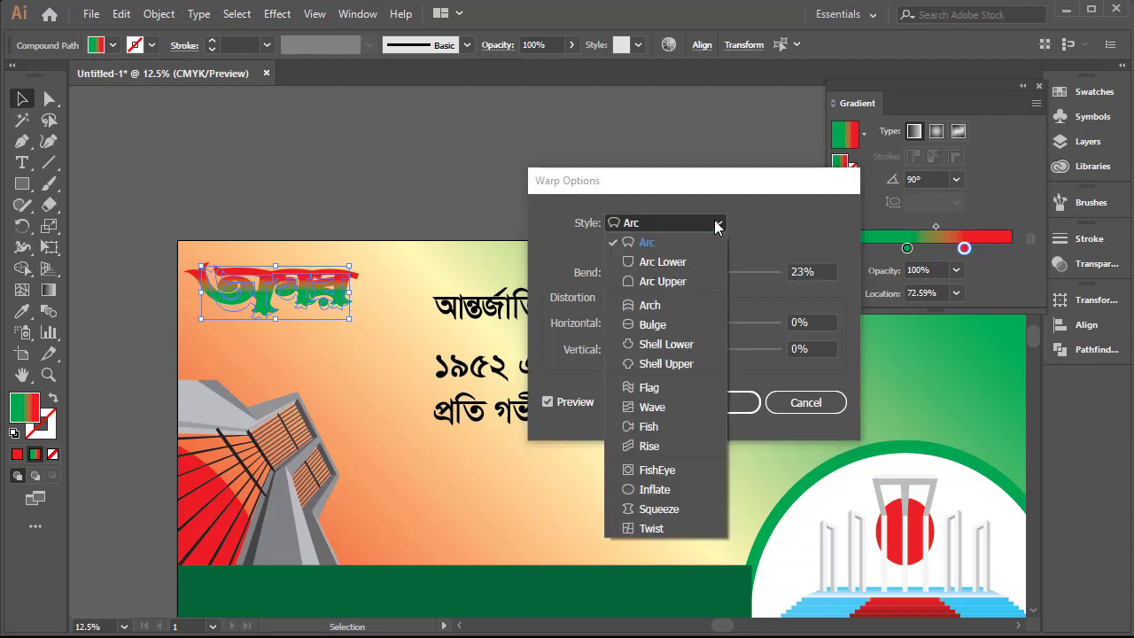
left_click(643, 303)
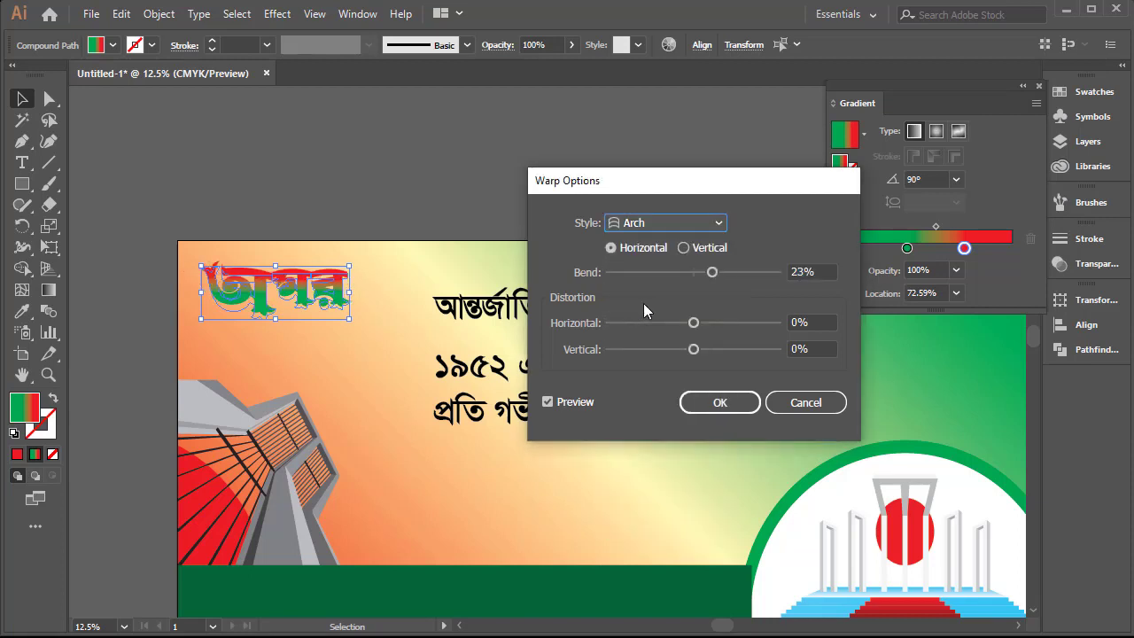
mouse_move(714, 272)
left_mouse_down()
mouse_move(725, 274)
mouse_move(716, 273)
left_mouse_up()
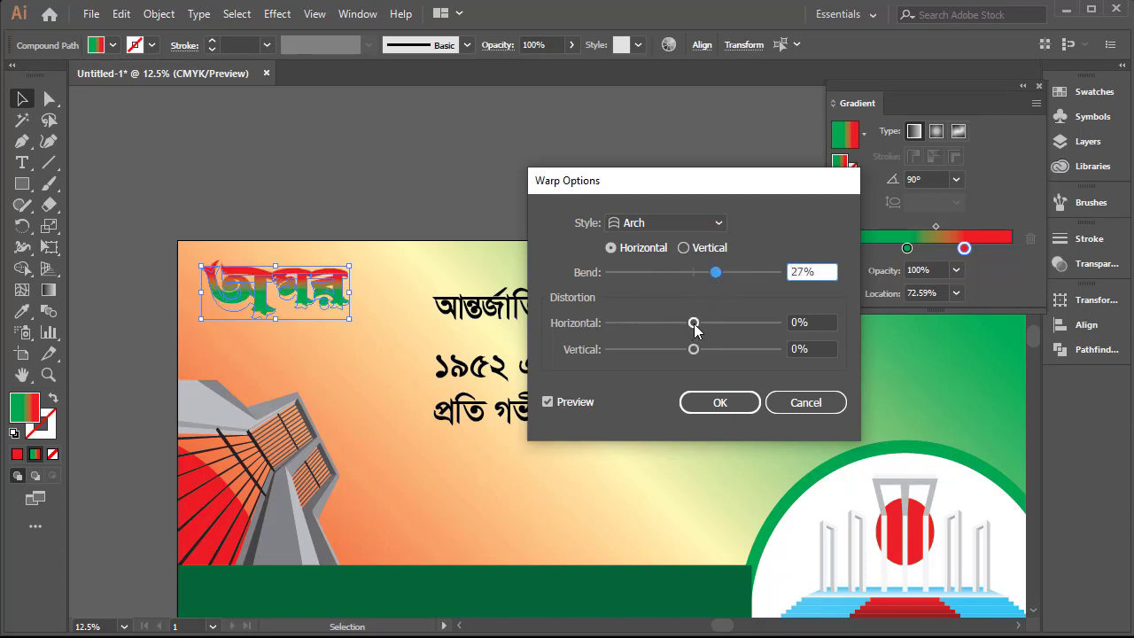
left_click_drag(693, 325, 707, 324)
Switch the warp back to the Arc style and try 3% bend with 24% horizontal distortion
left_click(701, 229)
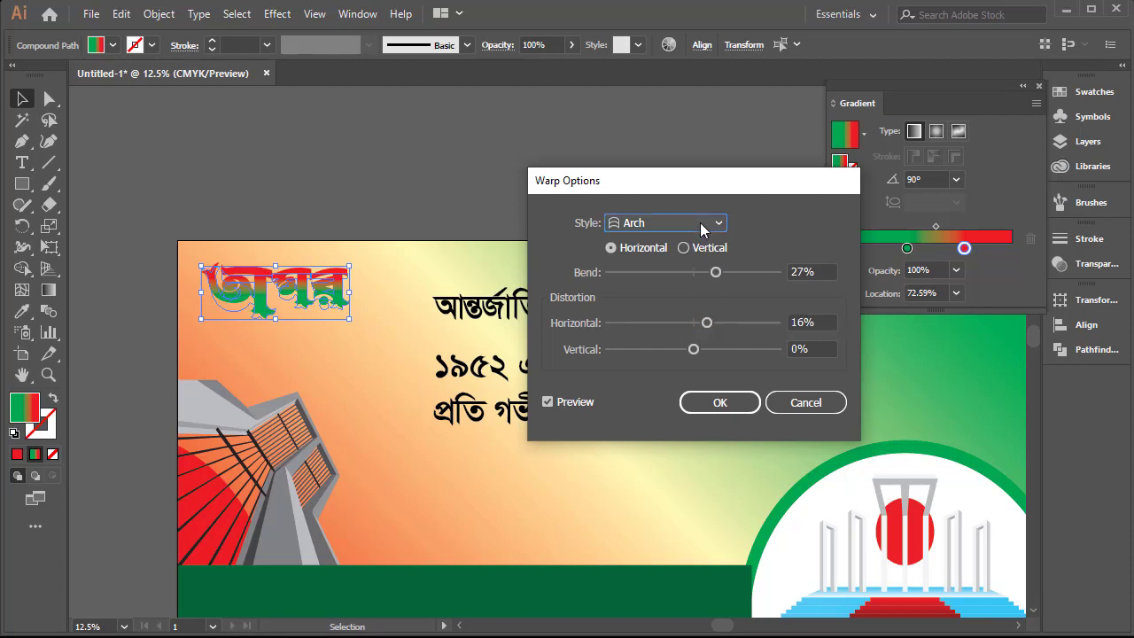
left_click(700, 229)
left_click(670, 241)
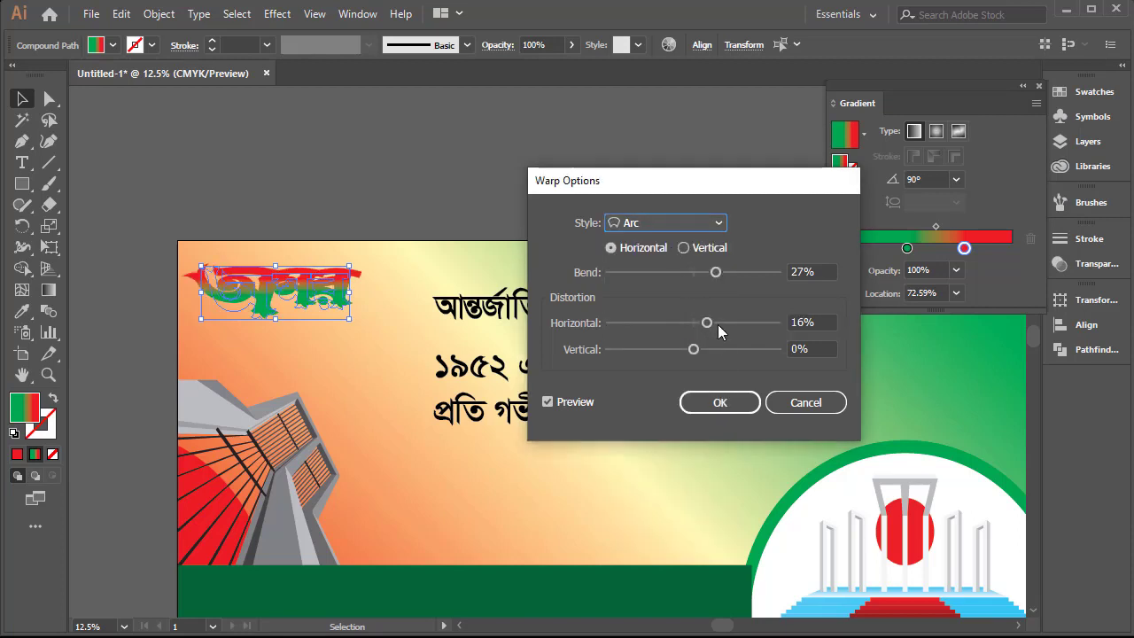
left_click_drag(715, 272, 695, 272)
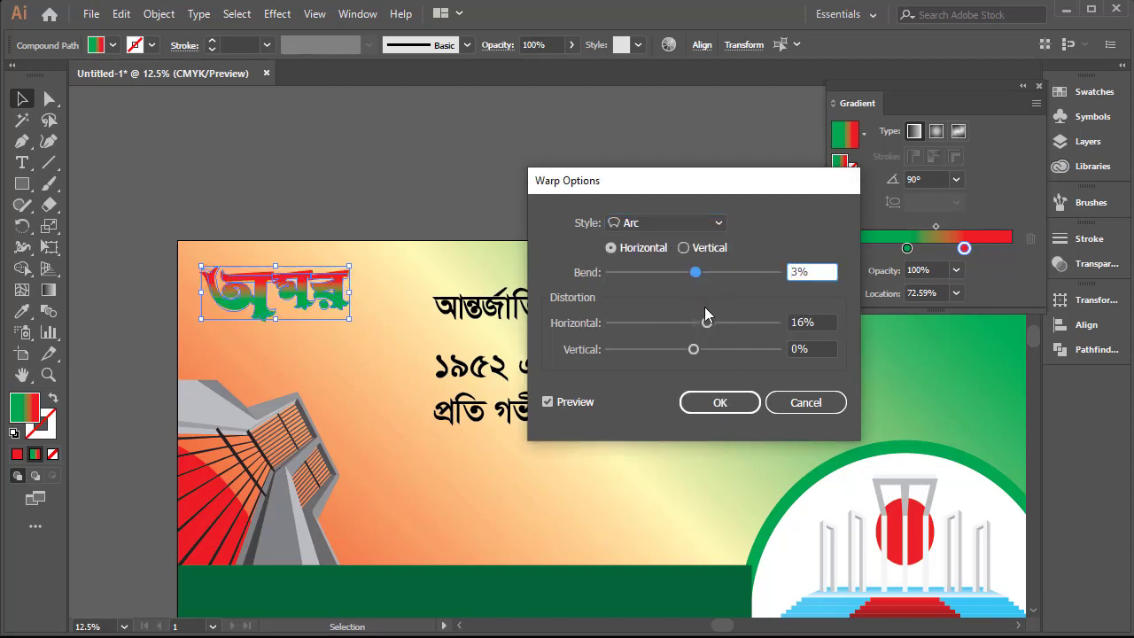
mouse_move(707, 322)
left_mouse_down()
mouse_move(742, 324)
mouse_move(676, 329)
mouse_move(714, 329)
left_mouse_up()
left_click(695, 273)
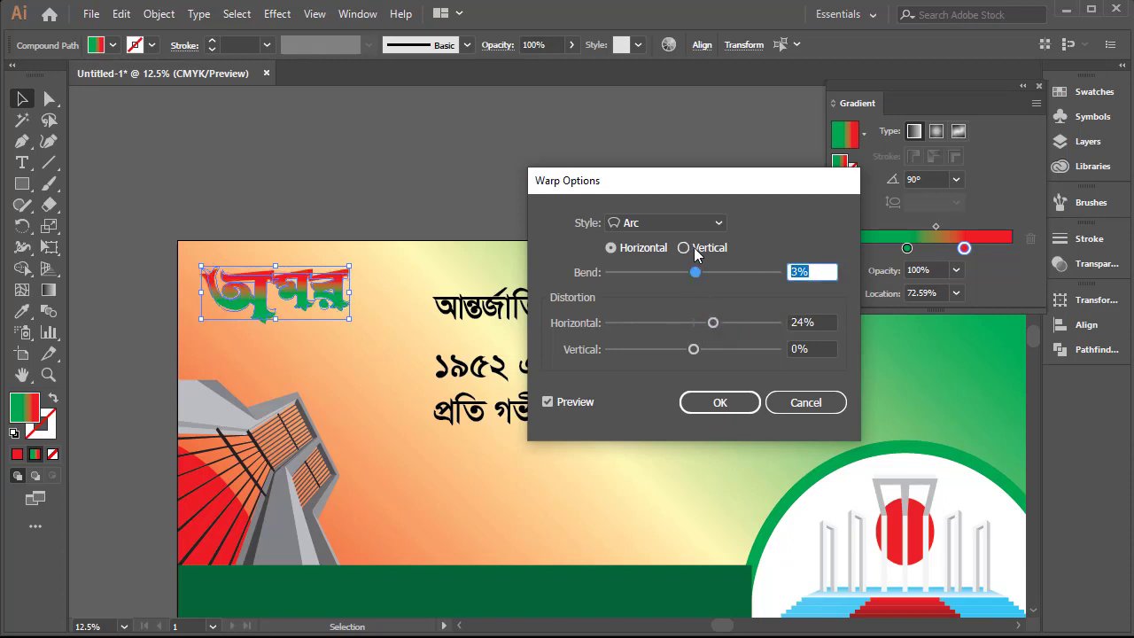
Make the Arc warp vertical with 25% bend and 18% horizontal distortion, and apply it to "অমর"
left_click(694, 247)
left_click_drag(696, 273, 714, 272)
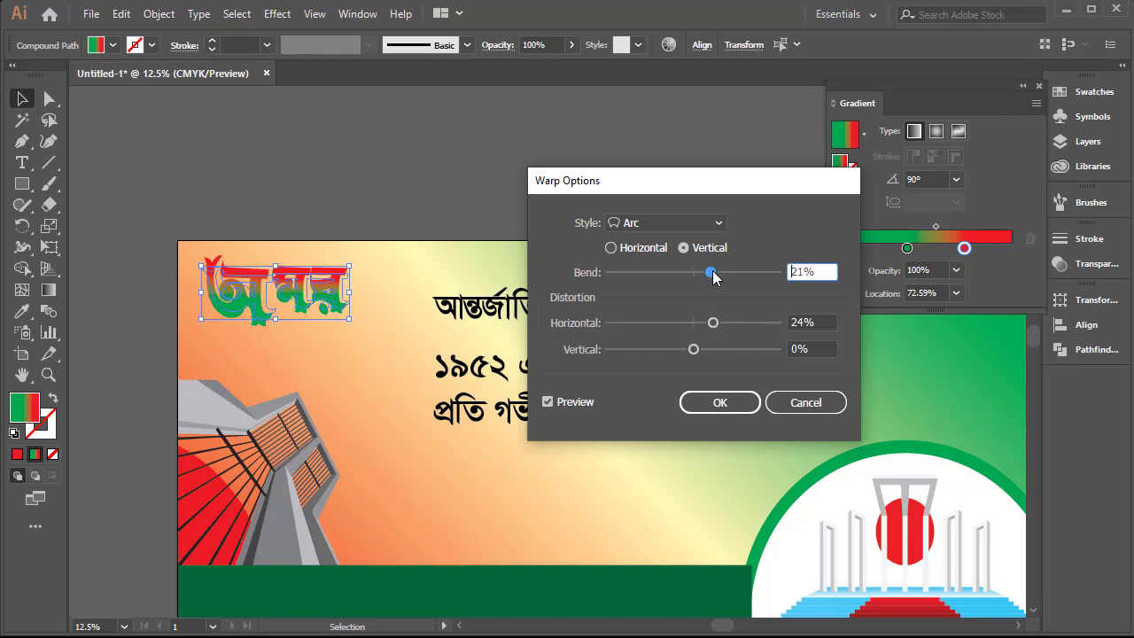
left_click(712, 228)
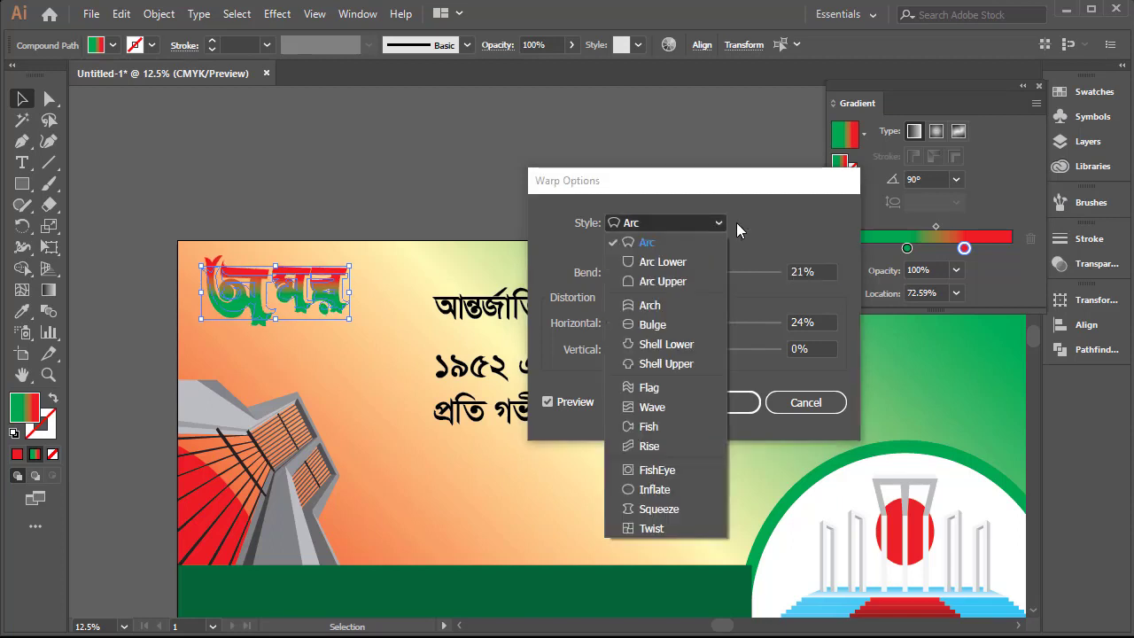
left_click(770, 194)
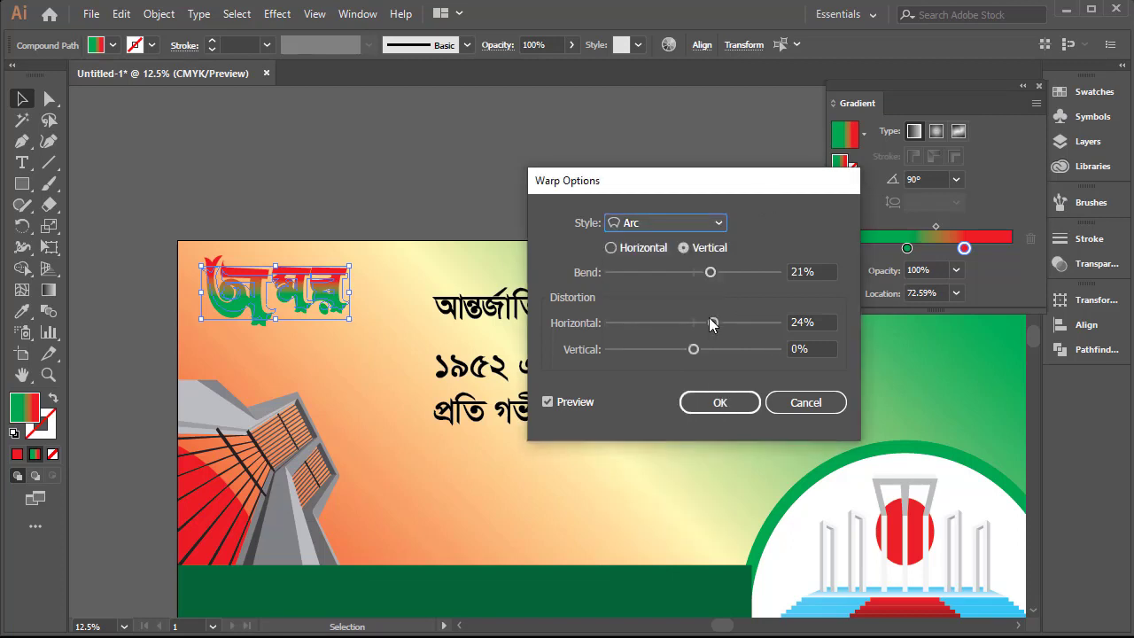
mouse_move(708, 274)
left_mouse_down()
mouse_move(726, 272)
mouse_move(715, 273)
left_mouse_up()
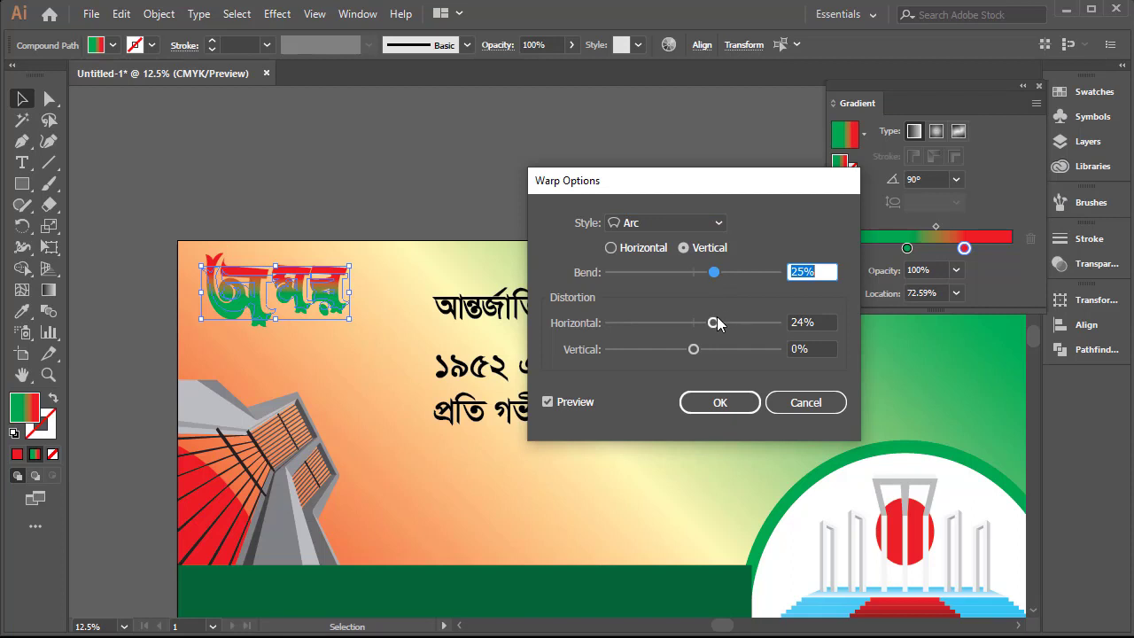
mouse_move(717, 323)
left_mouse_down()
mouse_move(728, 321)
mouse_move(711, 322)
left_mouse_up()
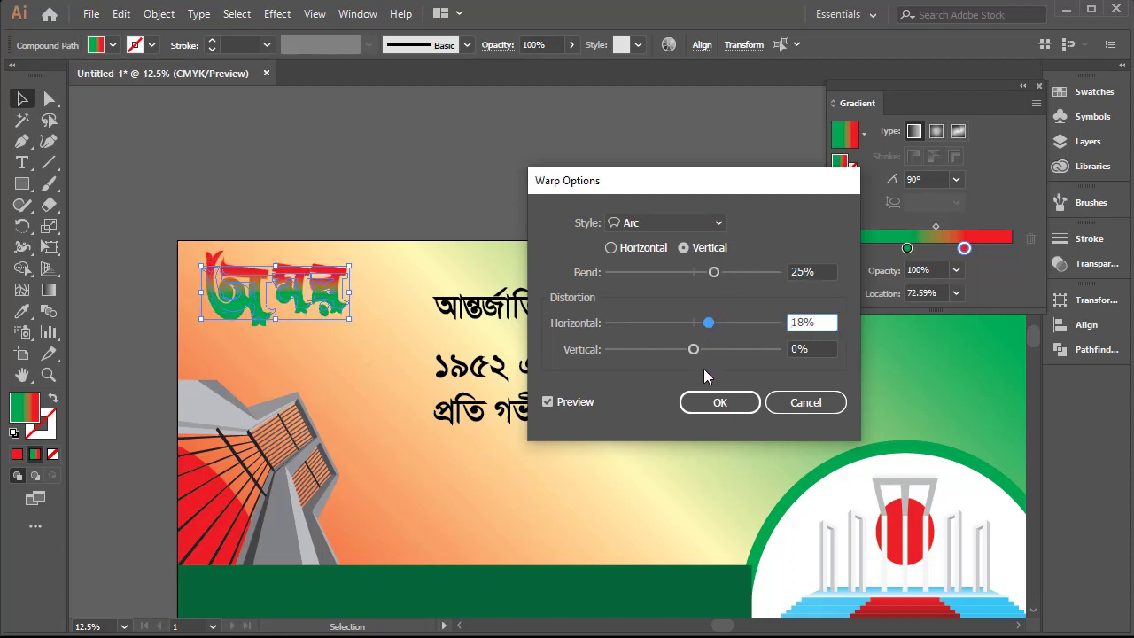
left_click(723, 403)
left_click(405, 355)
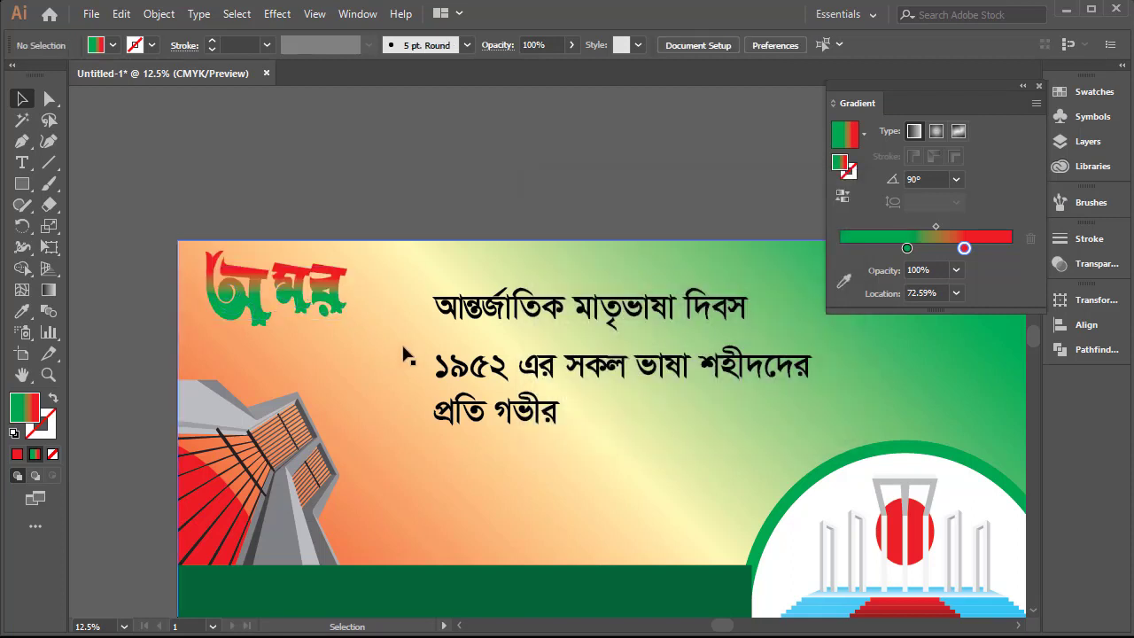
Create a new text object in the empty area above the banner's upper-left corner
key("ctrl+equal")
left_click_drag(405, 307, 328, 282)
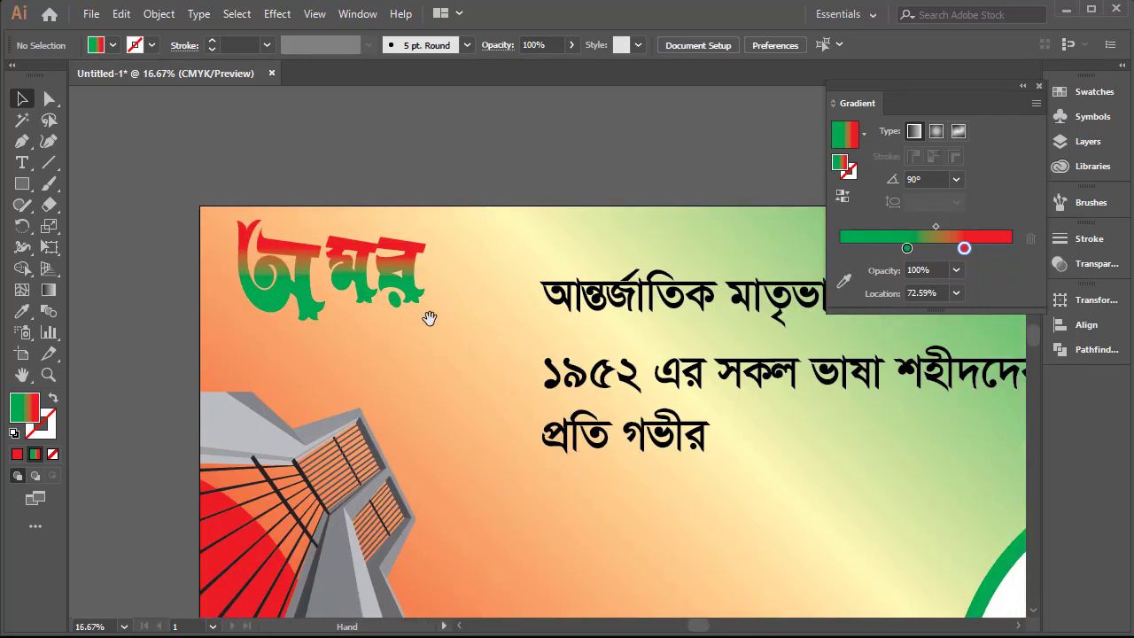
left_click(23, 163)
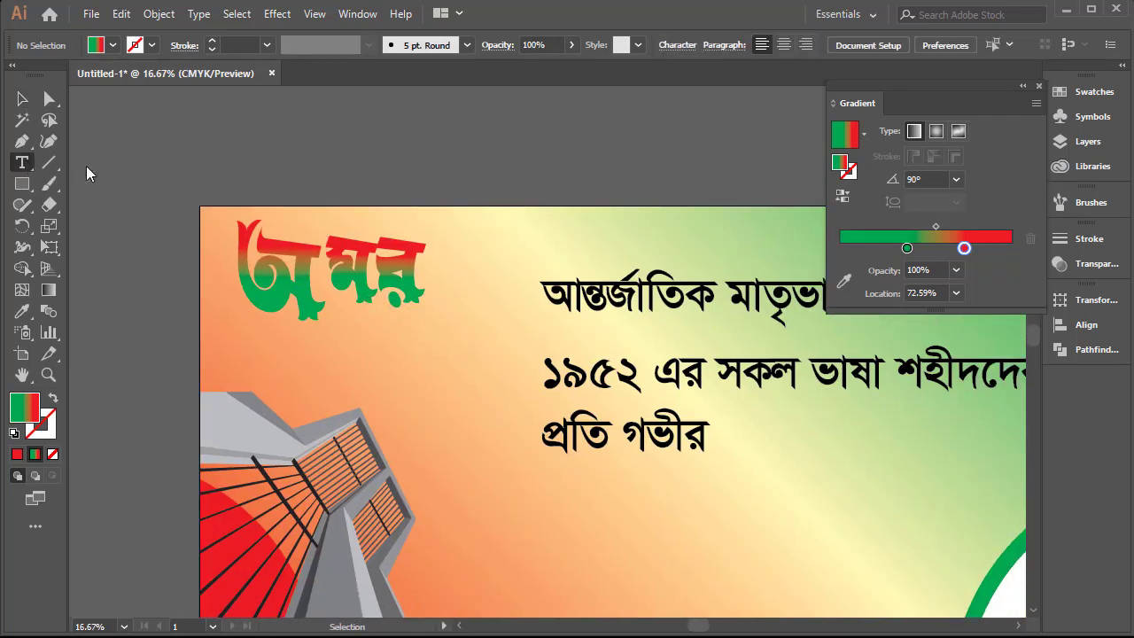
left_click(242, 143)
key("Escape")
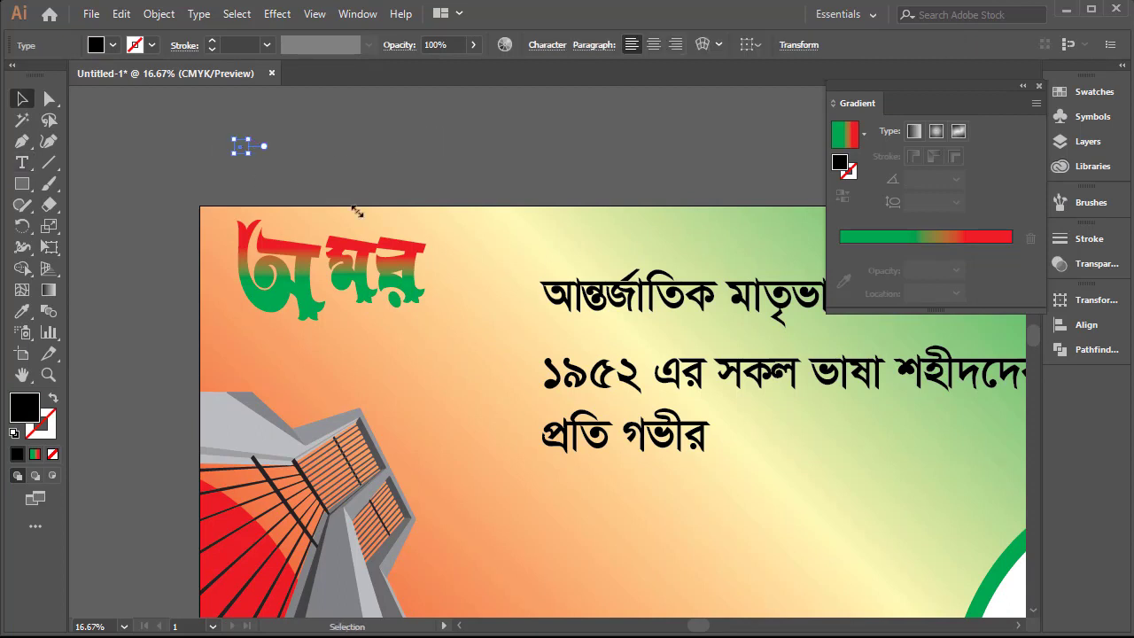
Enlarge the new "২১" text to about 454 pt and place it below the right half of "অমর"
left_click_drag(356, 210, 328, 187)
left_click_drag(240, 133, 415, 292)
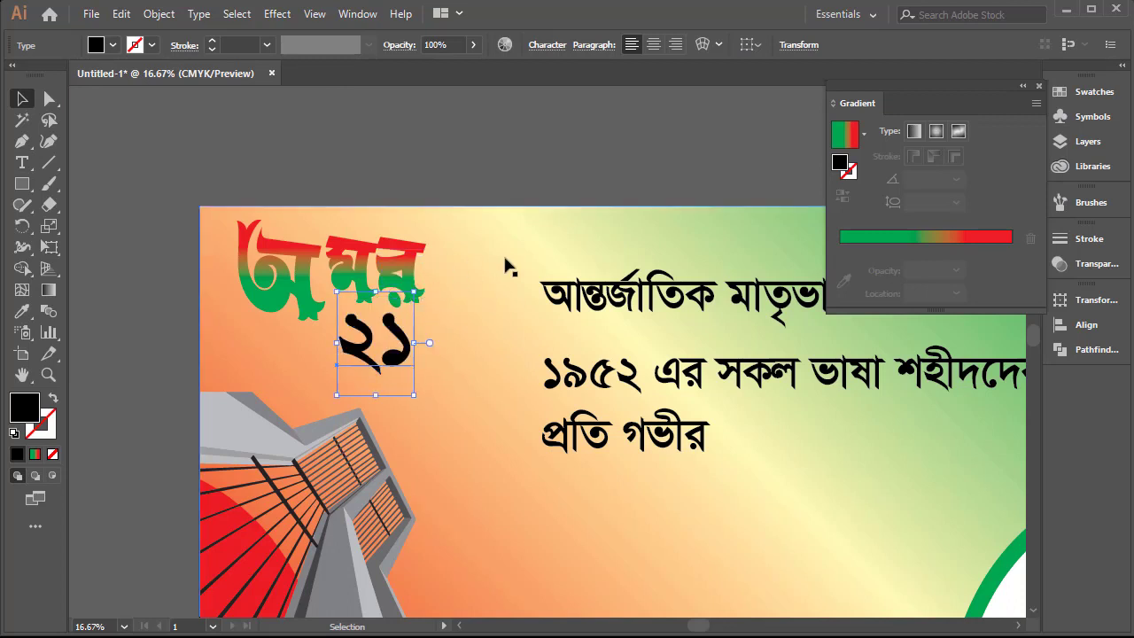
Set the font of the "২১" text to Li Bijoy Irsha ANSI V1
double_click(389, 361)
key("ctrl+a")
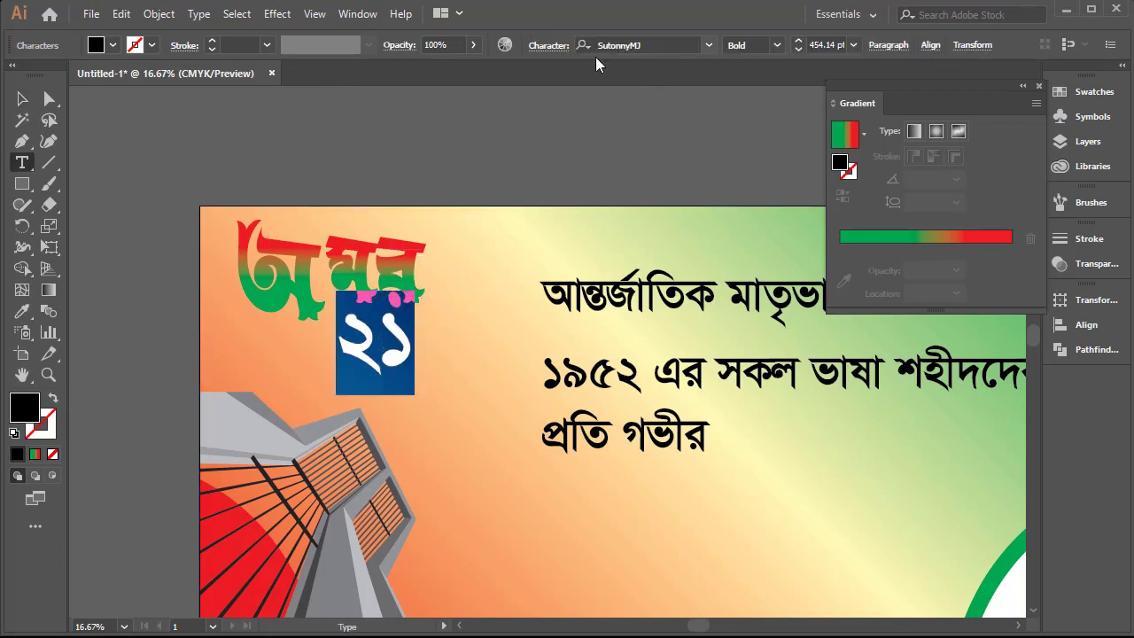
left_click(705, 48)
scroll(824, 434, "down", 1)
scroll(825, 434, "down", 2)
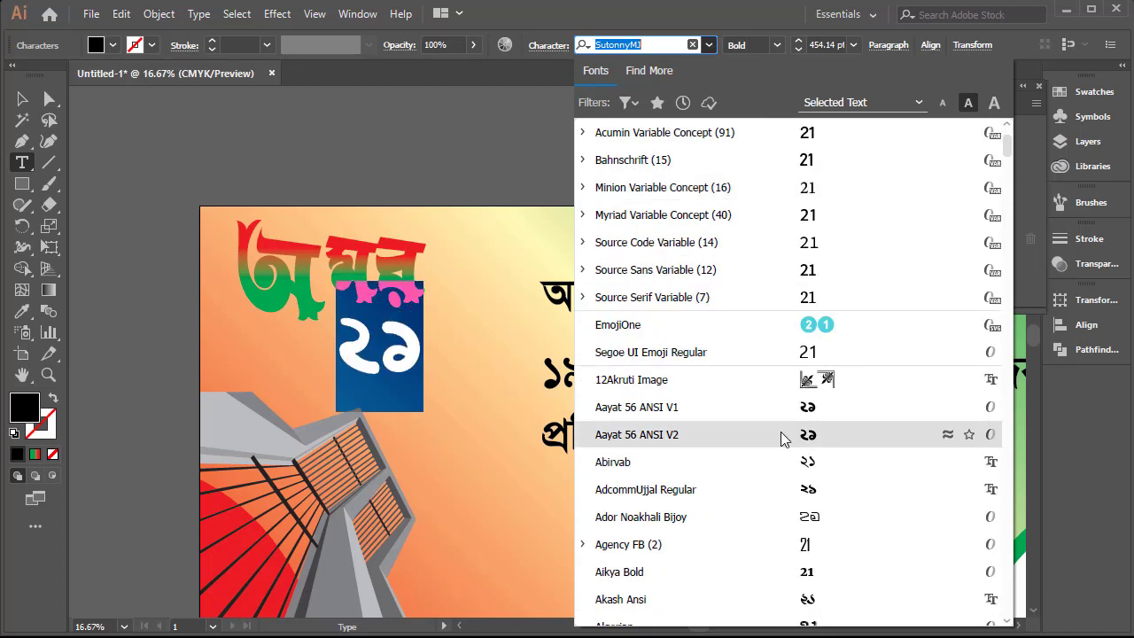
scroll(780, 432, "down", 12)
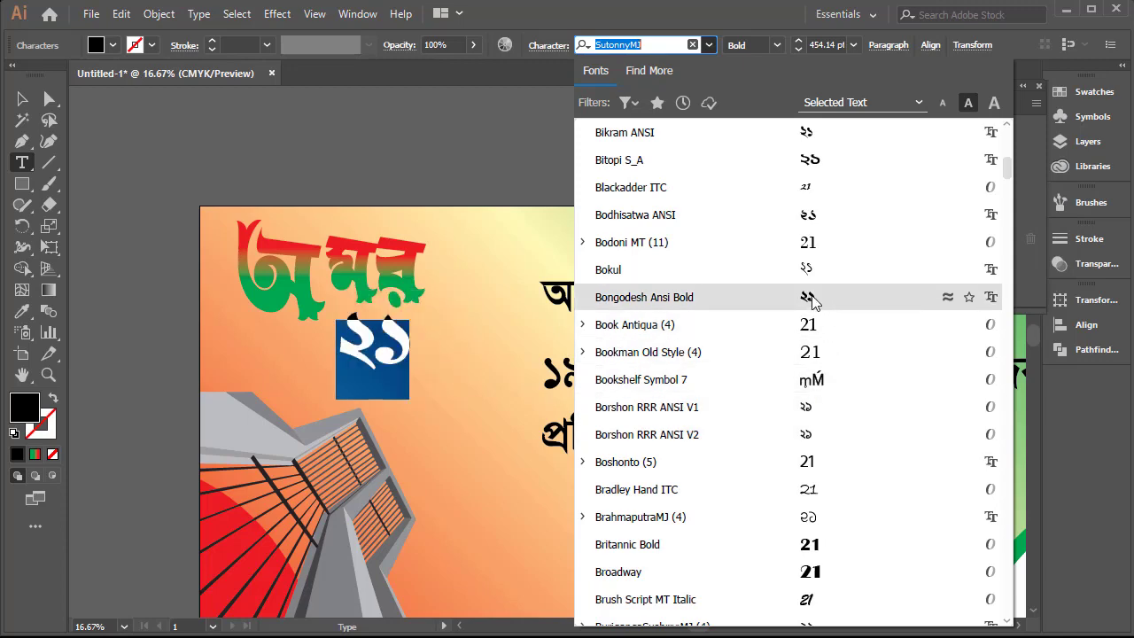
scroll(835, 468, "down", 15)
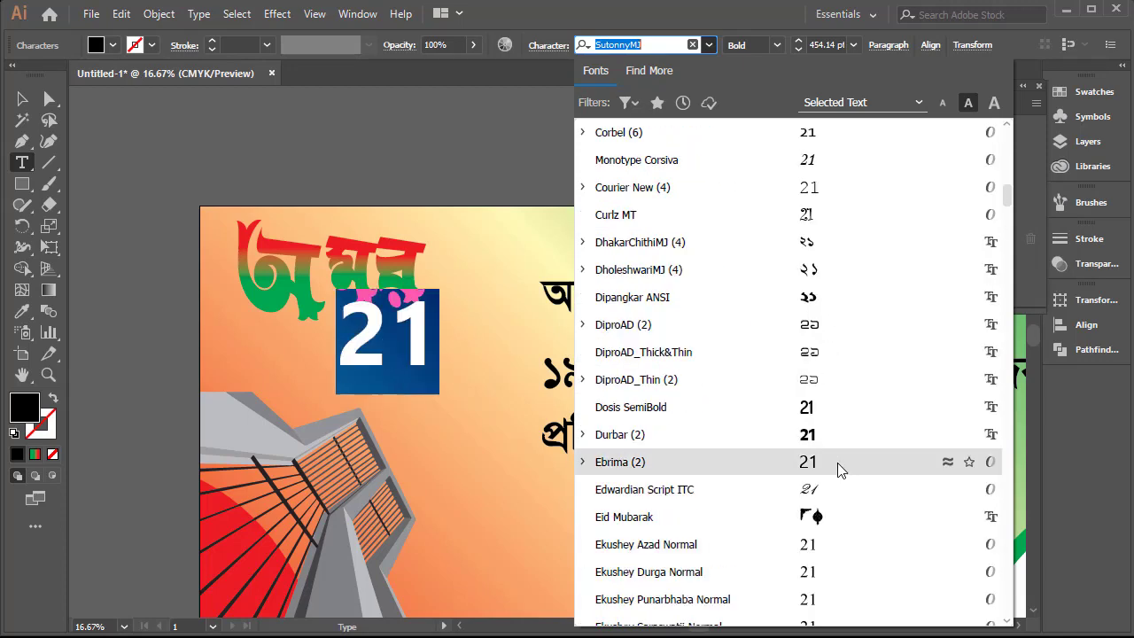
scroll(828, 354, "down", 6)
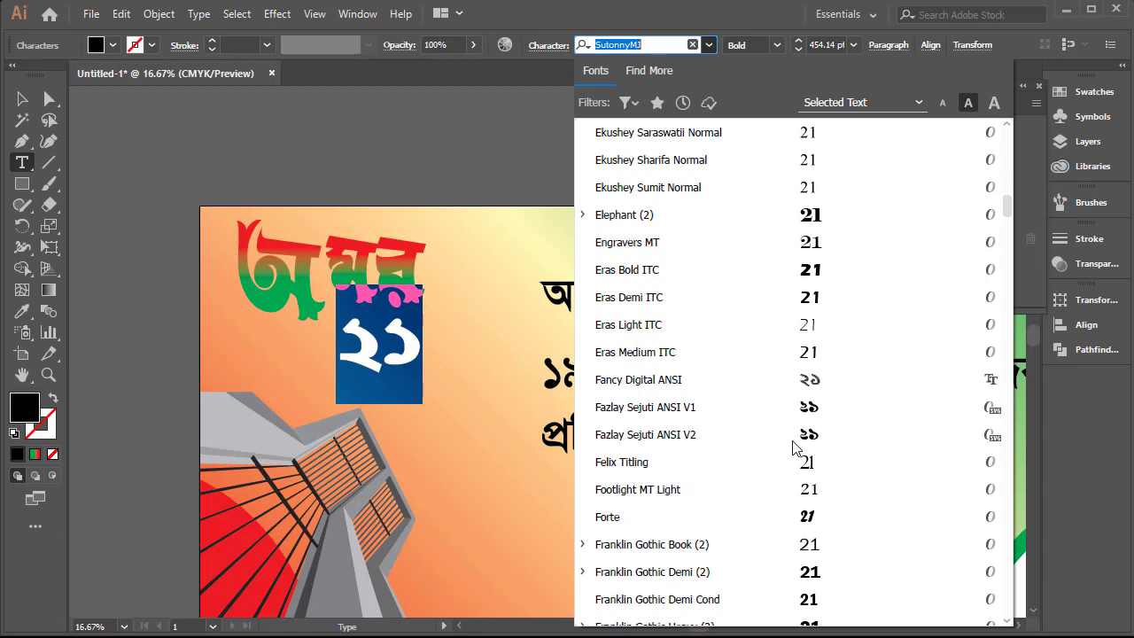
scroll(813, 483, "down", 6)
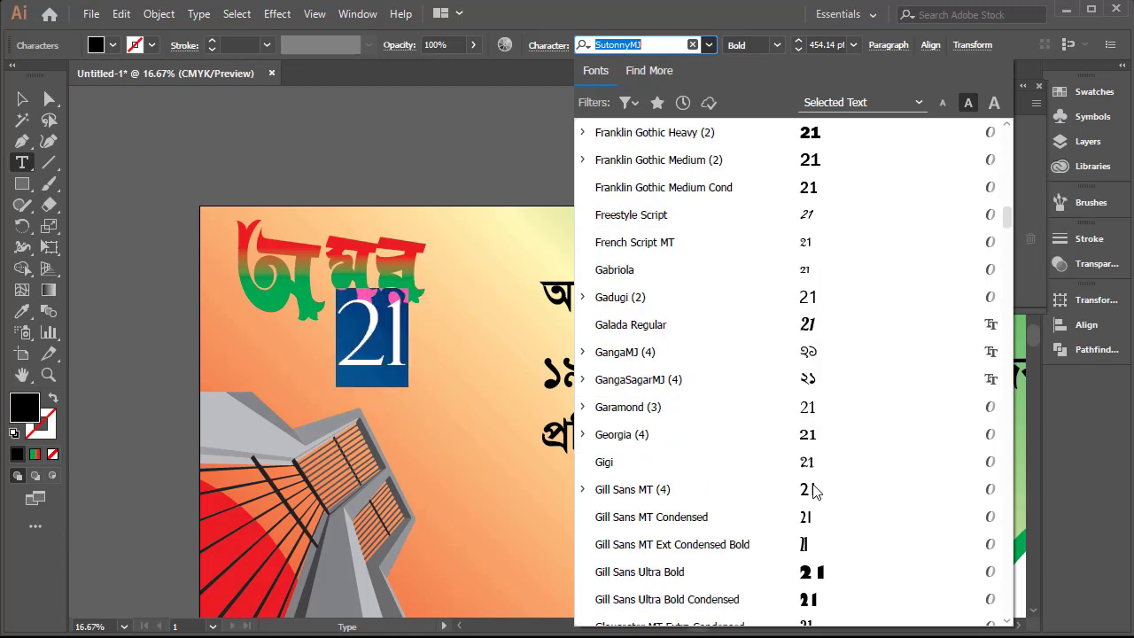
scroll(811, 381, "down", 4)
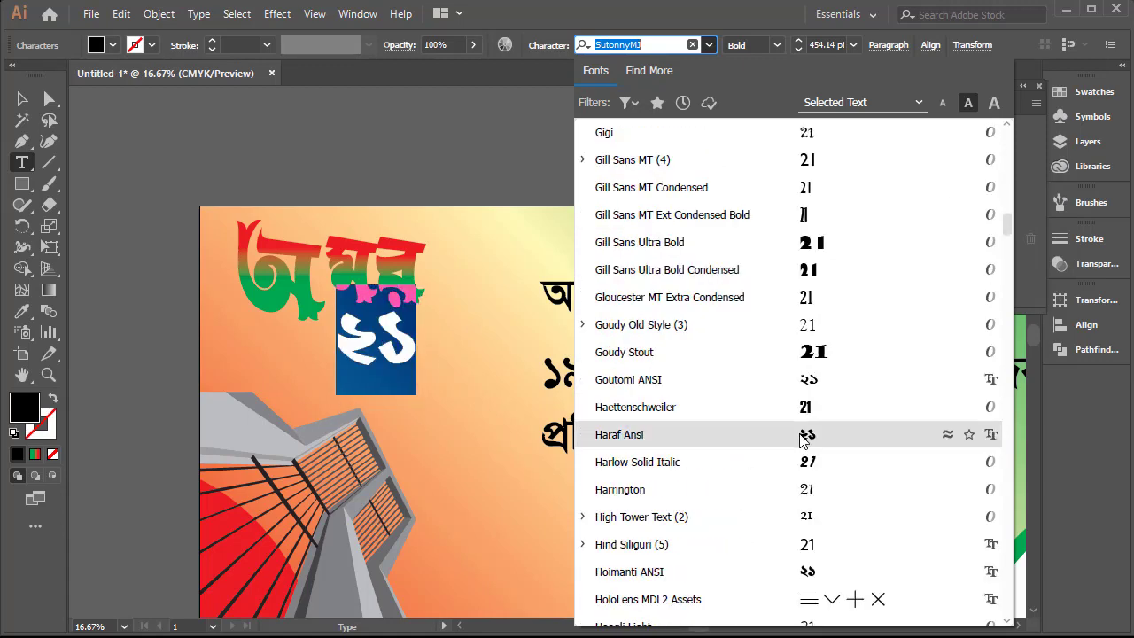
scroll(801, 439, "down", 7)
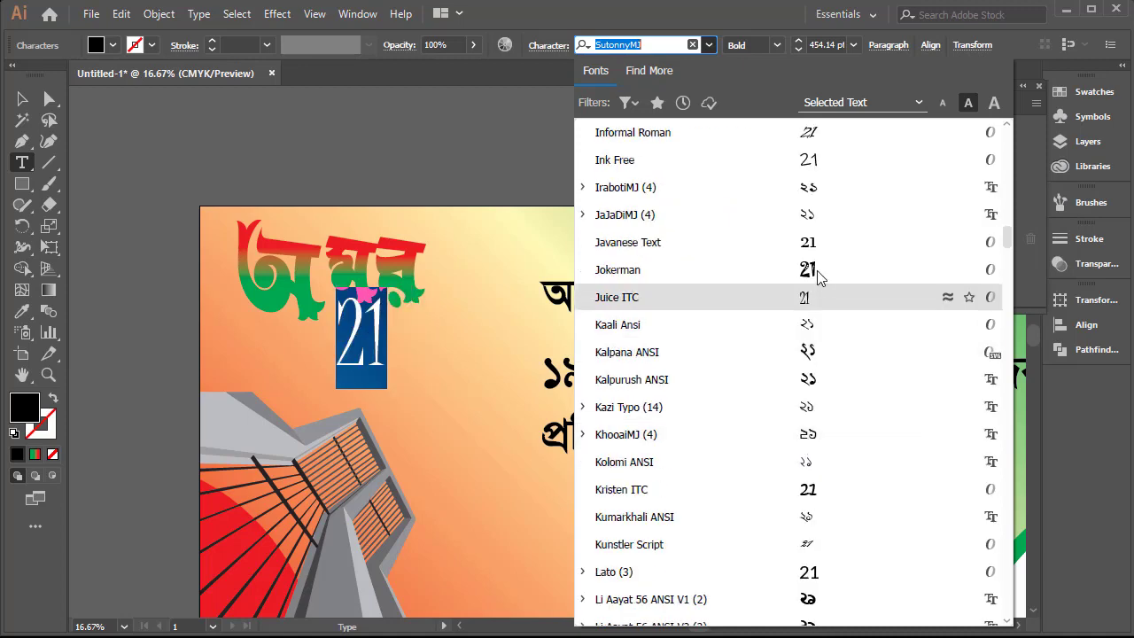
scroll(828, 372, "down", 11)
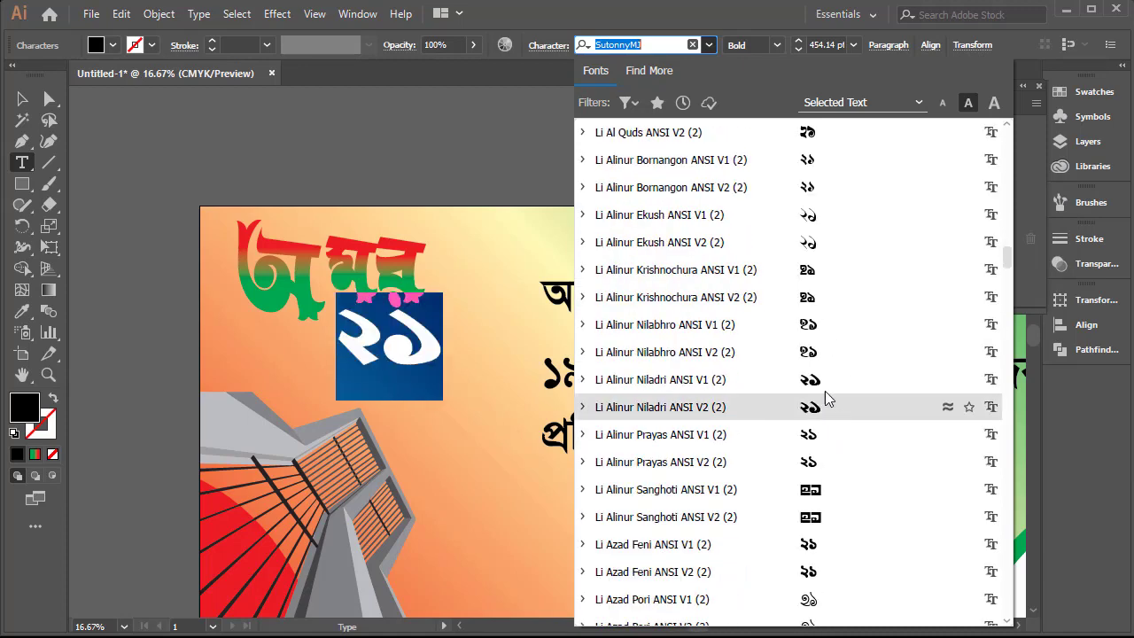
scroll(819, 351, "down", 6)
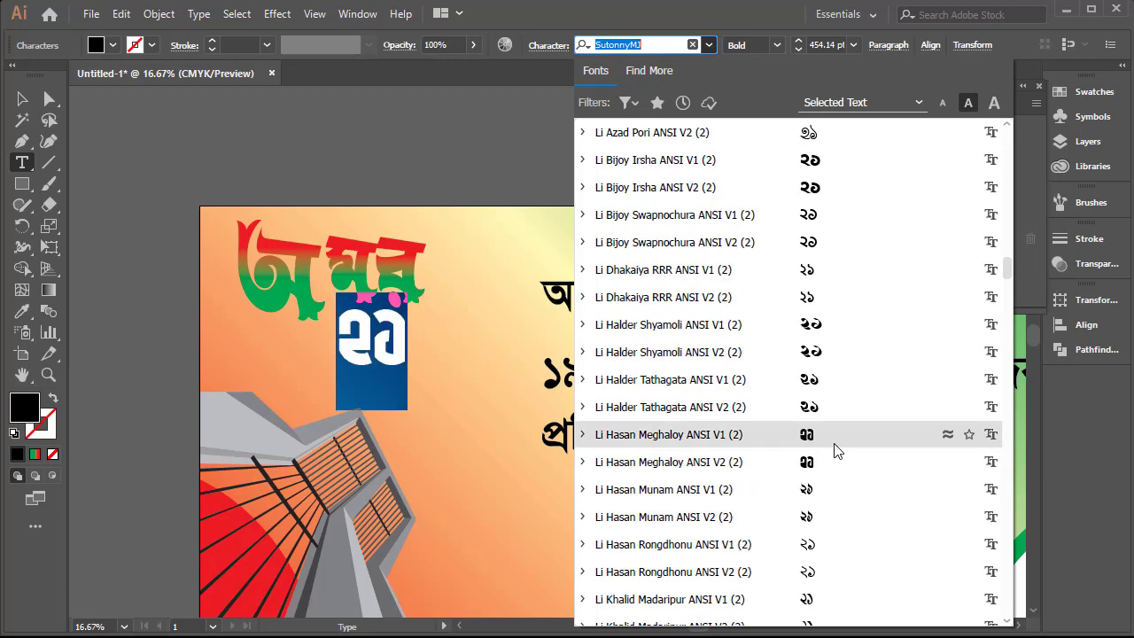
scroll(834, 450, "down", 1)
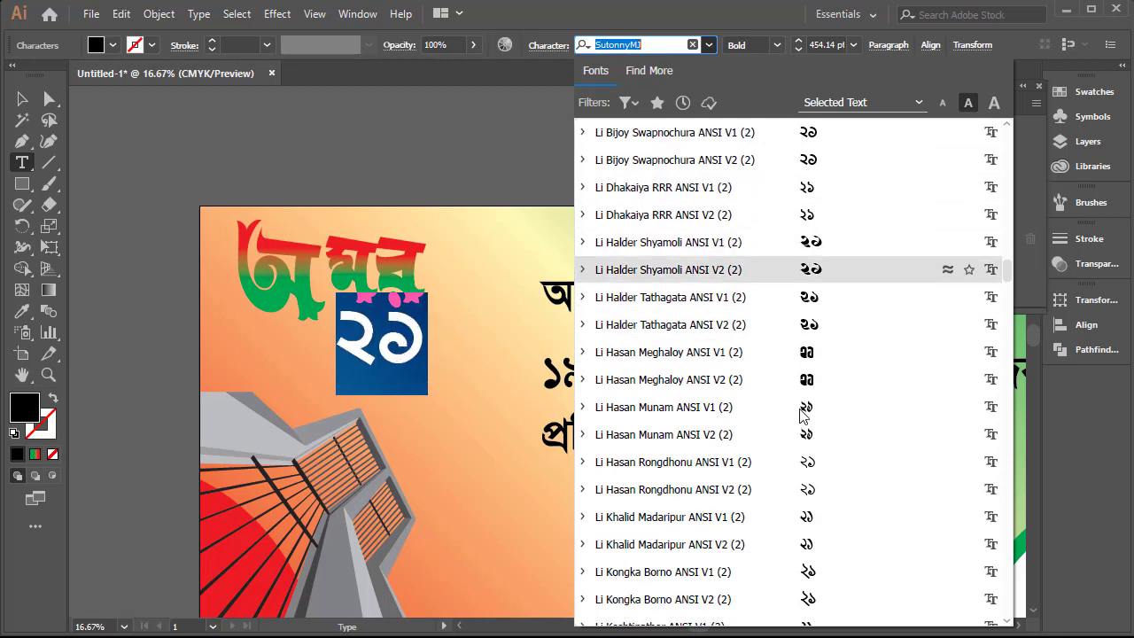
scroll(841, 553, "down", 9)
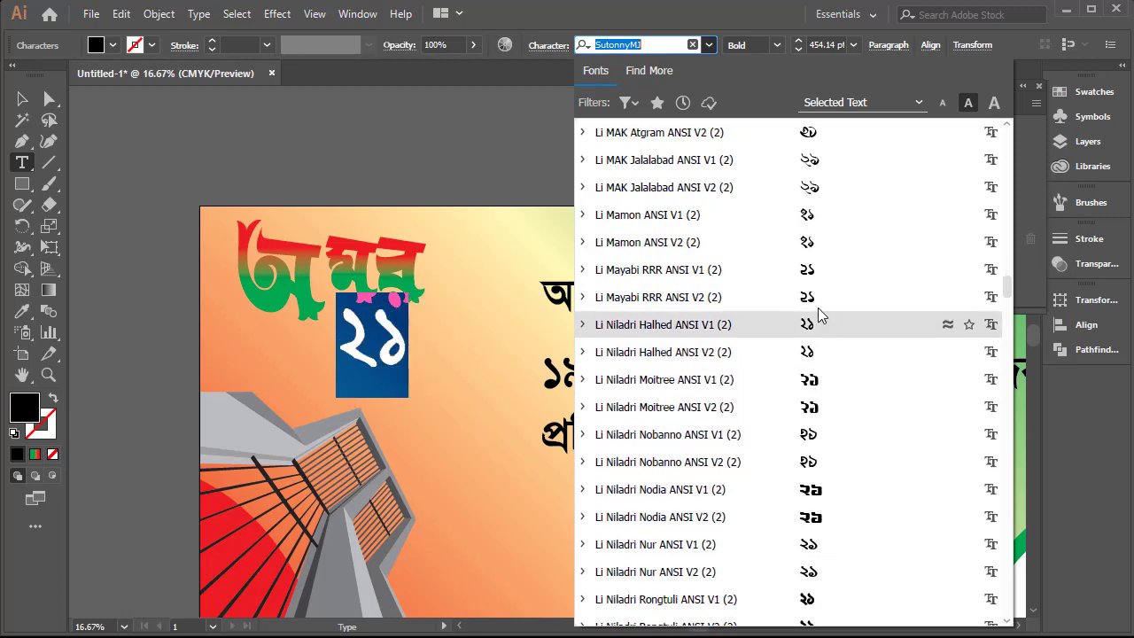
scroll(832, 456, "down", 5)
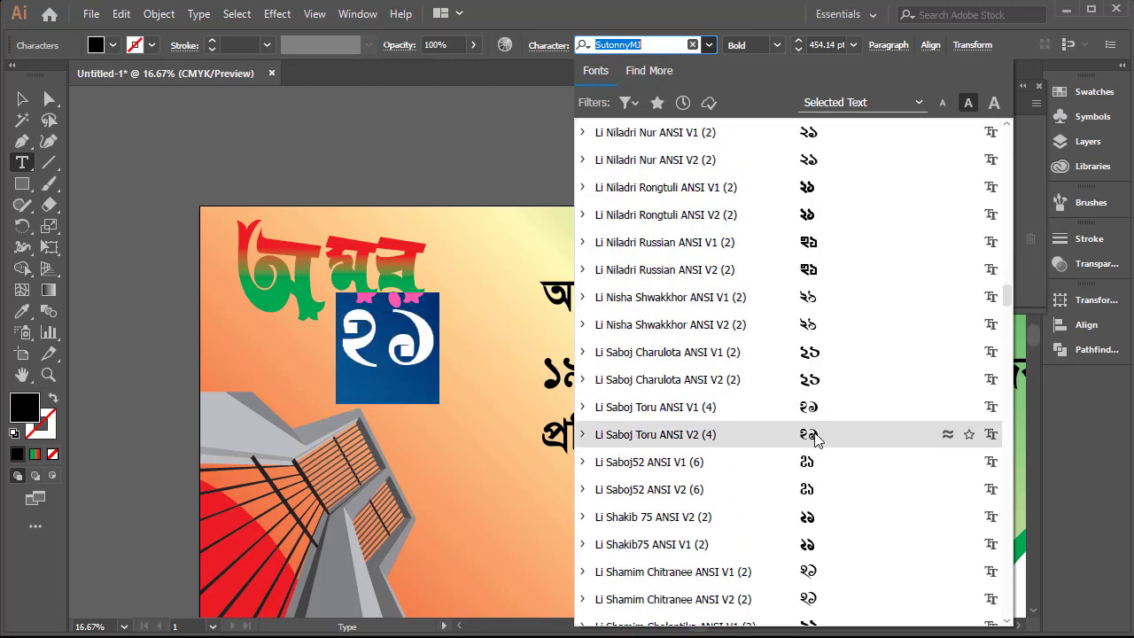
scroll(810, 487, "down", 1)
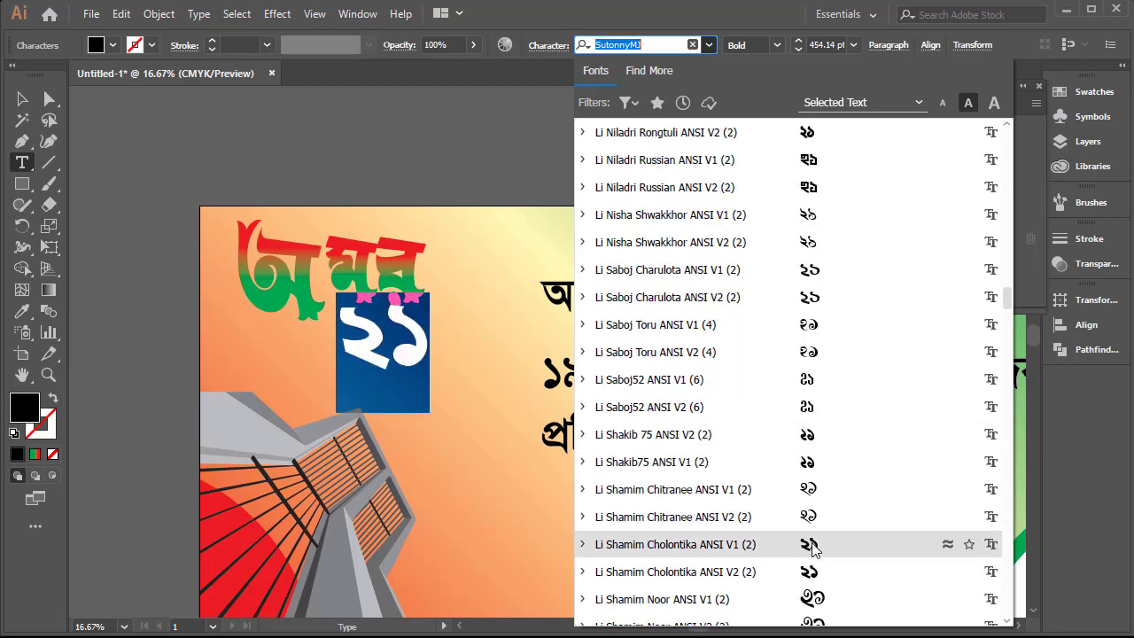
scroll(816, 595, "down", 2)
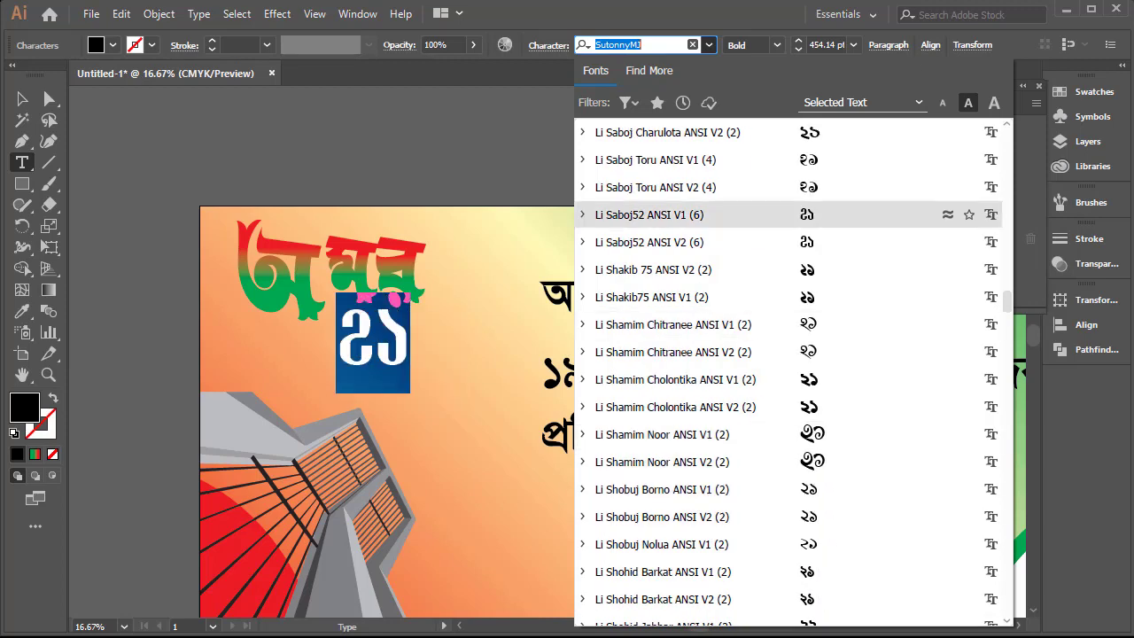
key("Escape")
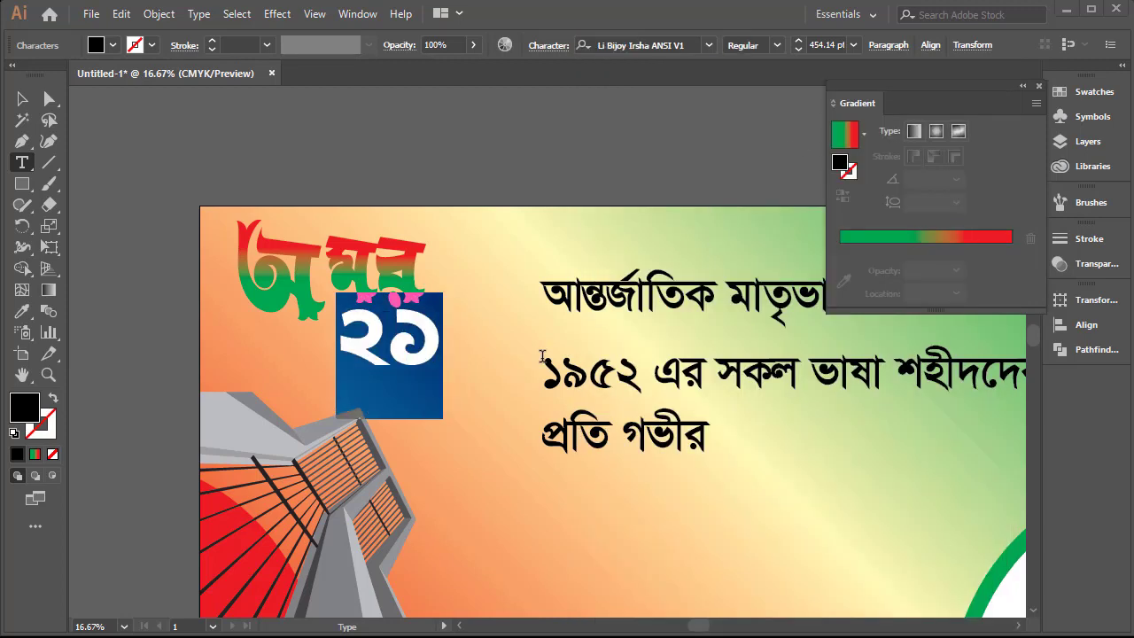
left_click(389, 346)
key("Escape")
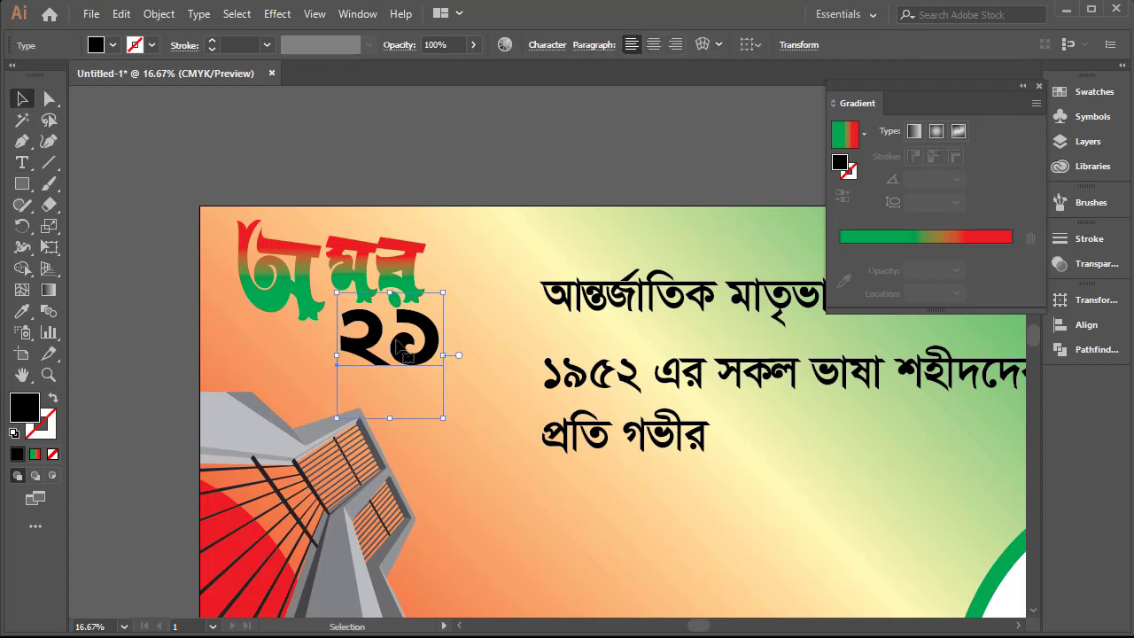
Convert "২১" to outlines and fill it with the green-to-red linear gradient
right_click(396, 340)
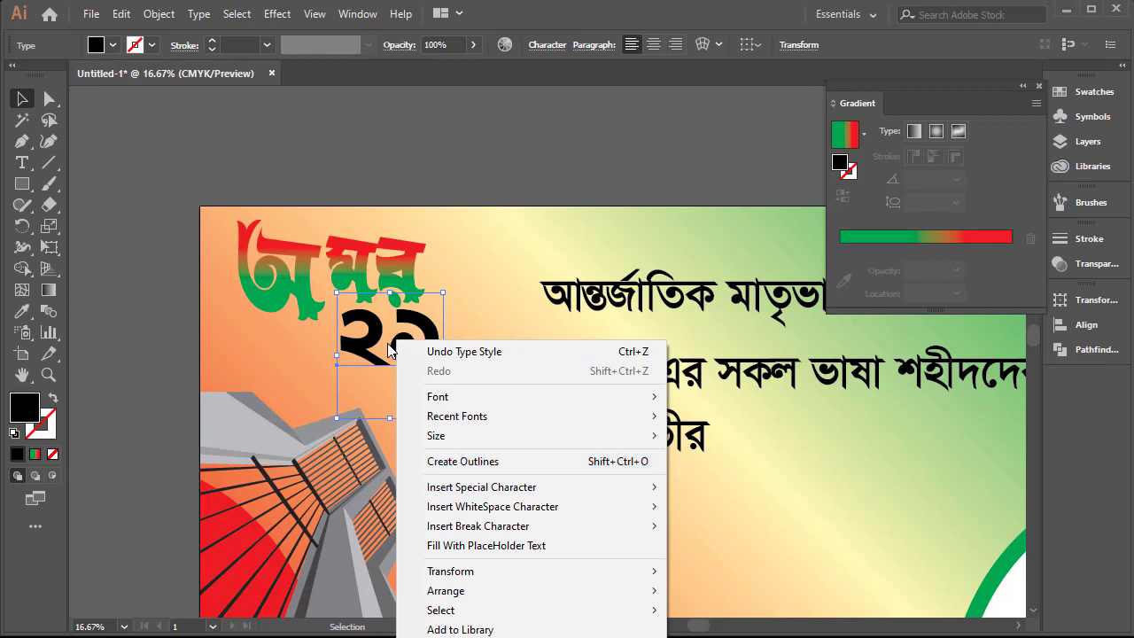
left_click(468, 461)
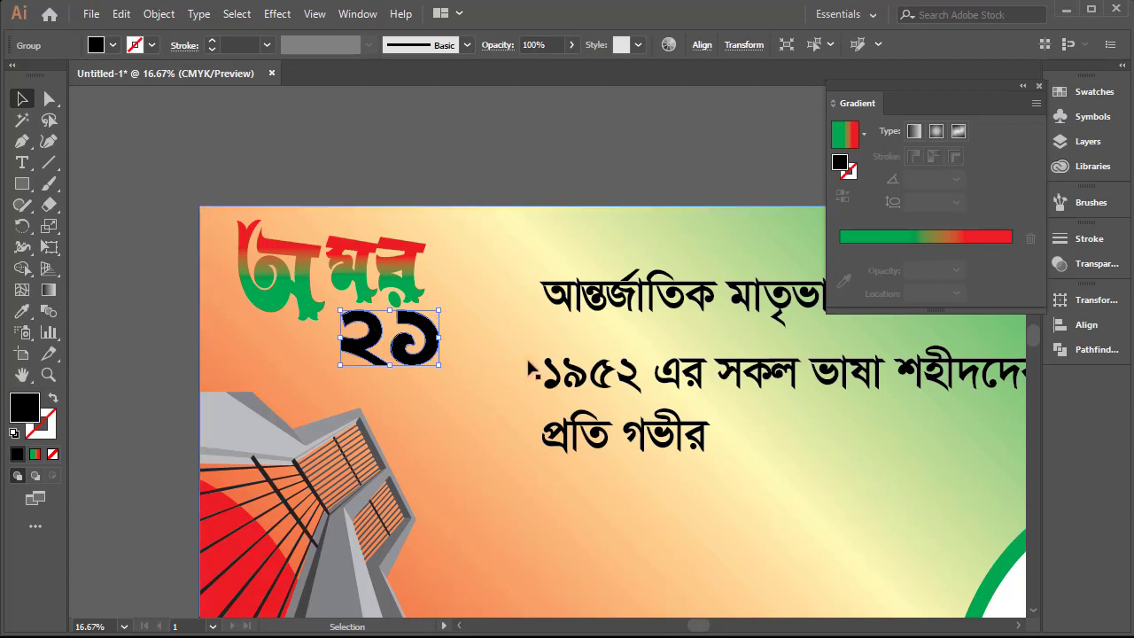
left_click(937, 237)
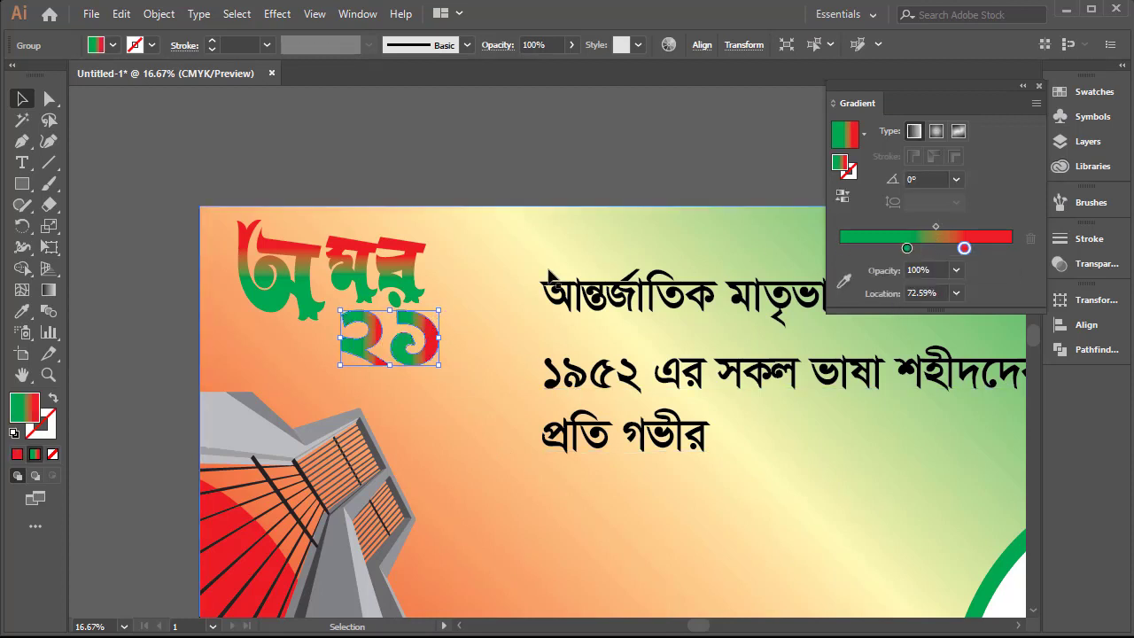
Expand the appearance of the "অমর" letters and "২১" together, and group them as one heading
left_click(403, 254, "shift")
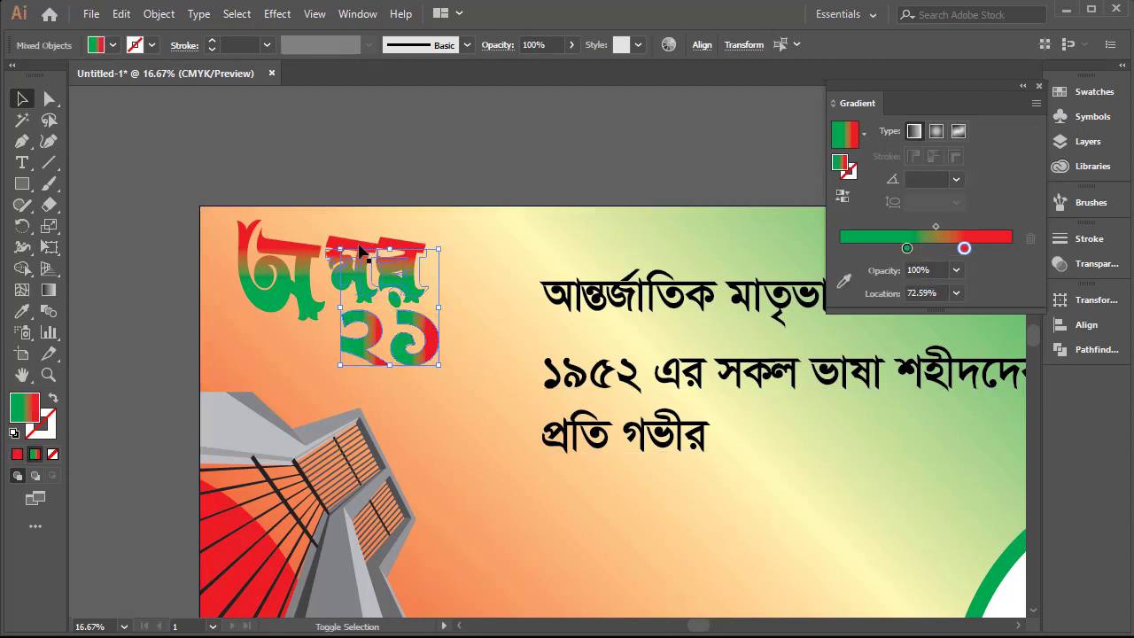
left_click(301, 263, "shift")
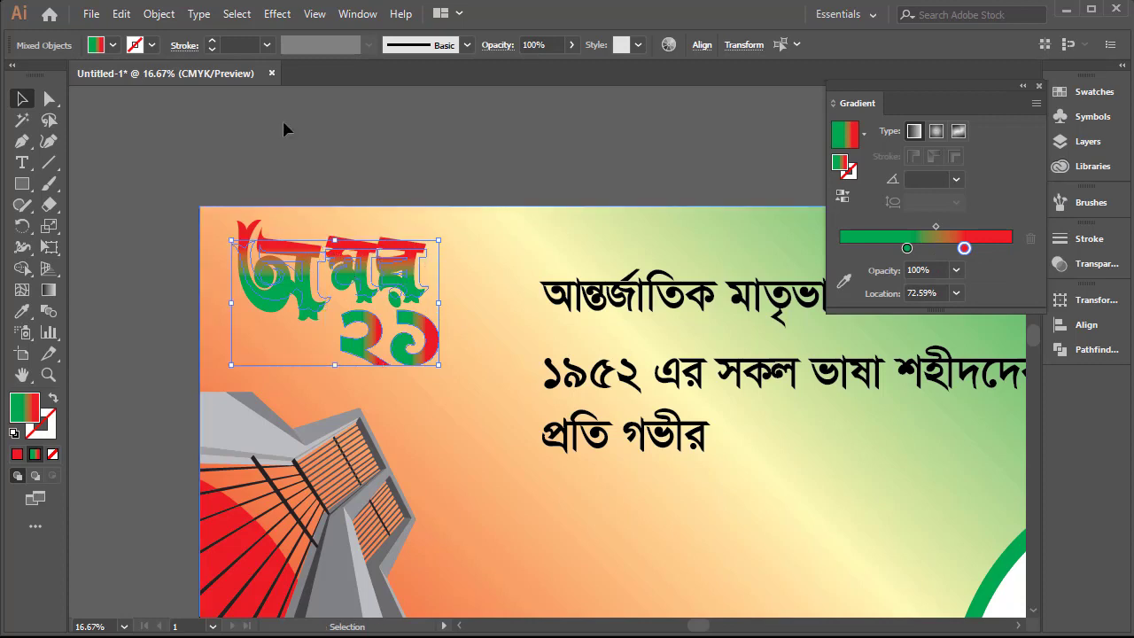
left_click(150, 14)
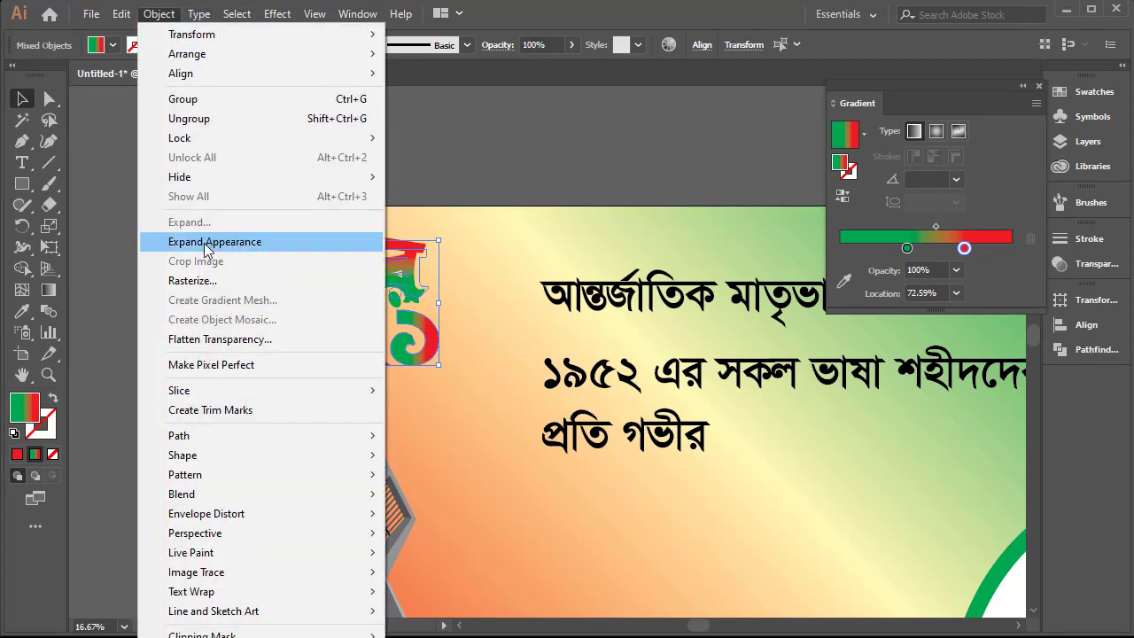
left_click(205, 243)
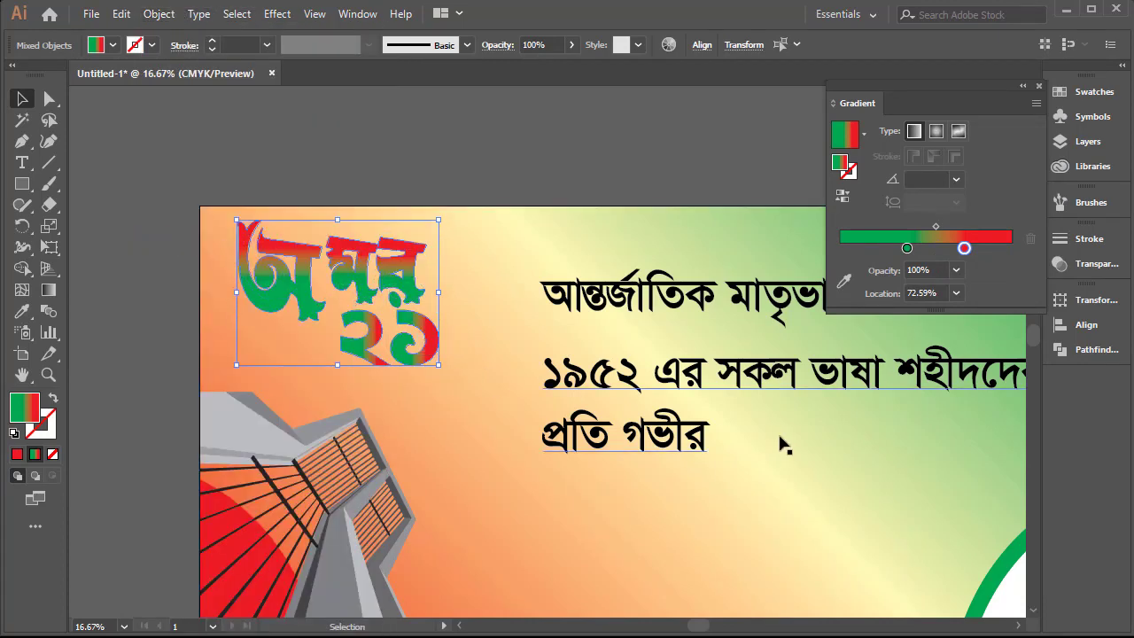
right_click(379, 296)
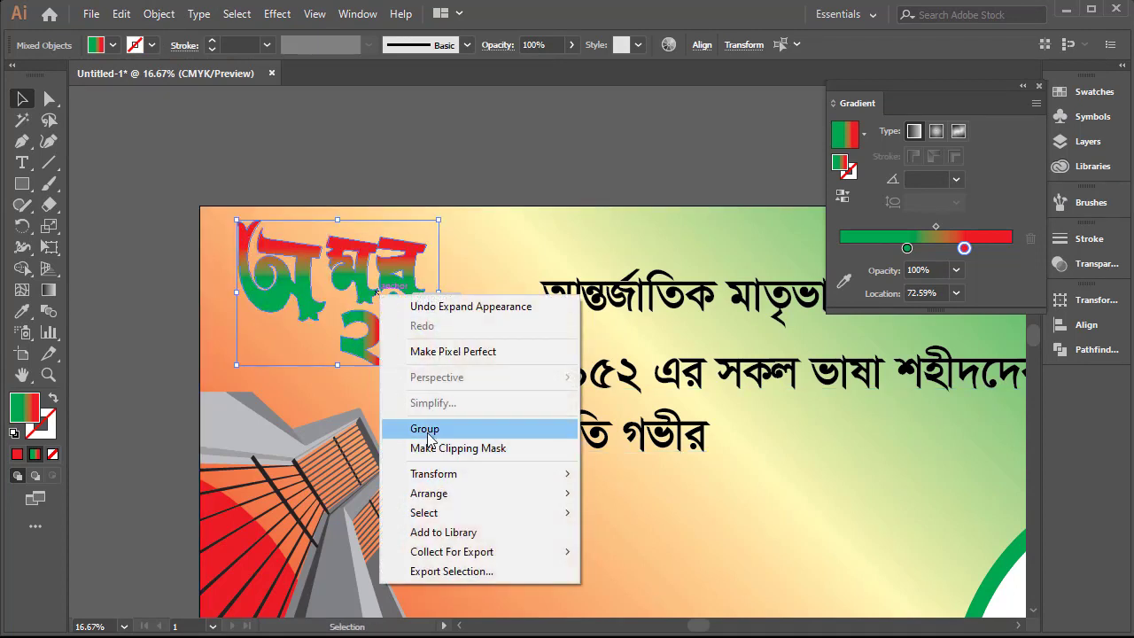
left_click(424, 429)
left_click(425, 259)
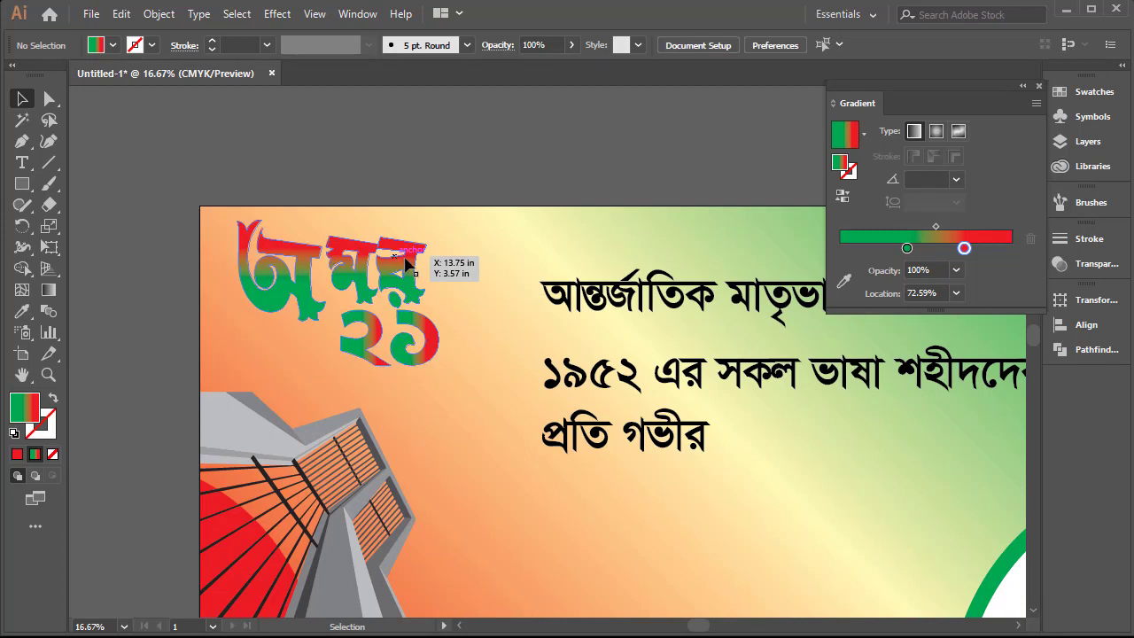
Give the grouped "অমর ২১" heading a dark green stroke 30 pt wide
left_click(405, 262)
key("a")
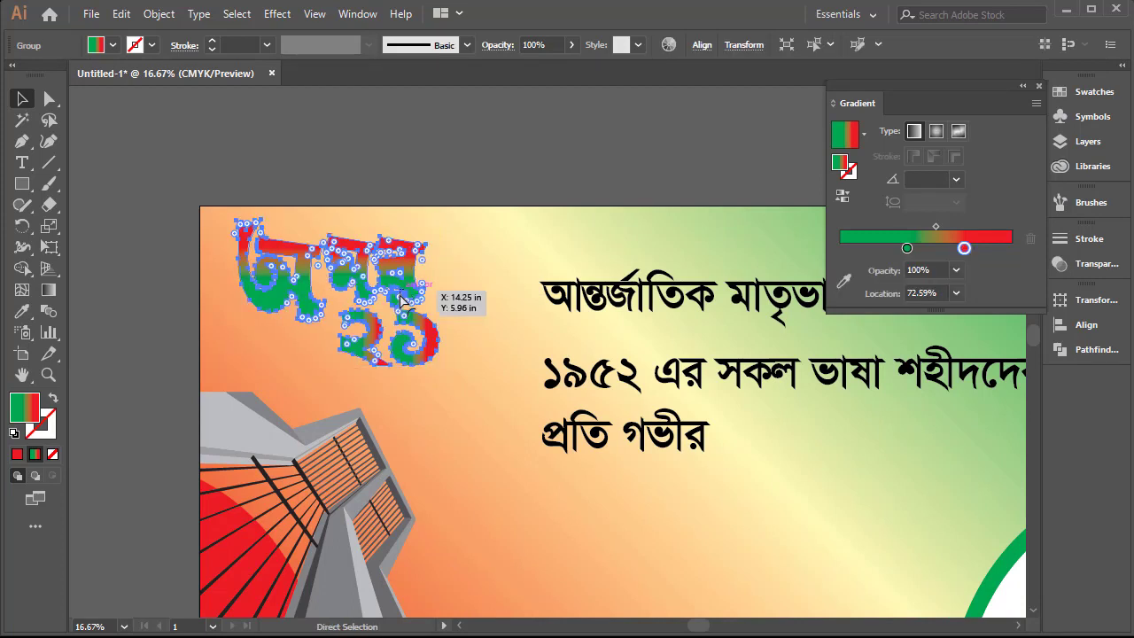
key("v")
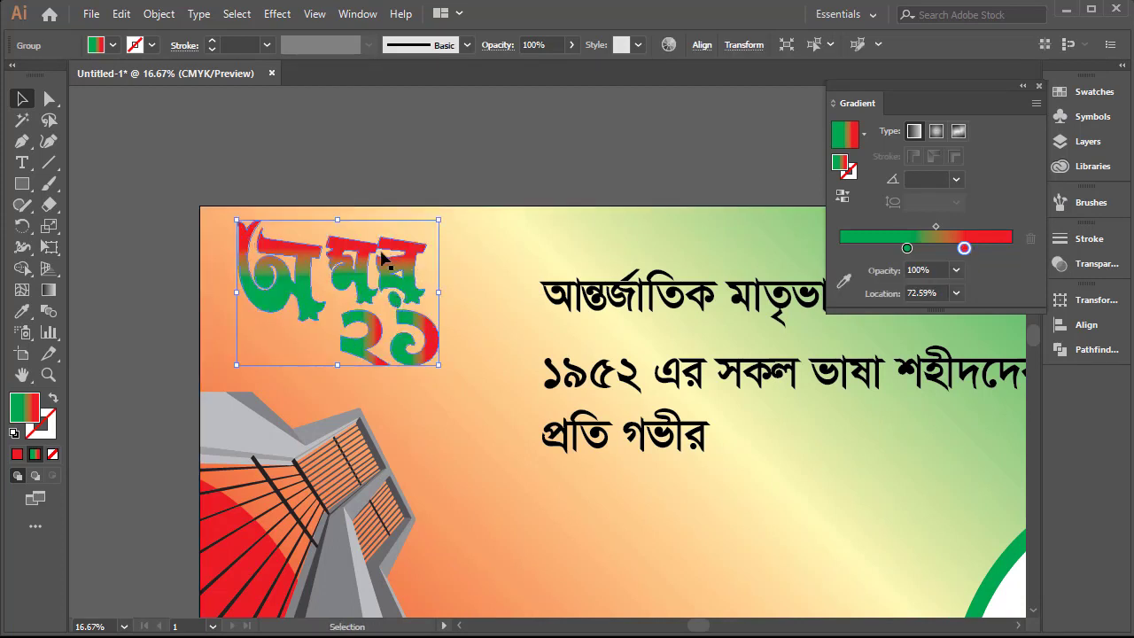
left_click(152, 45)
left_click(86, 89)
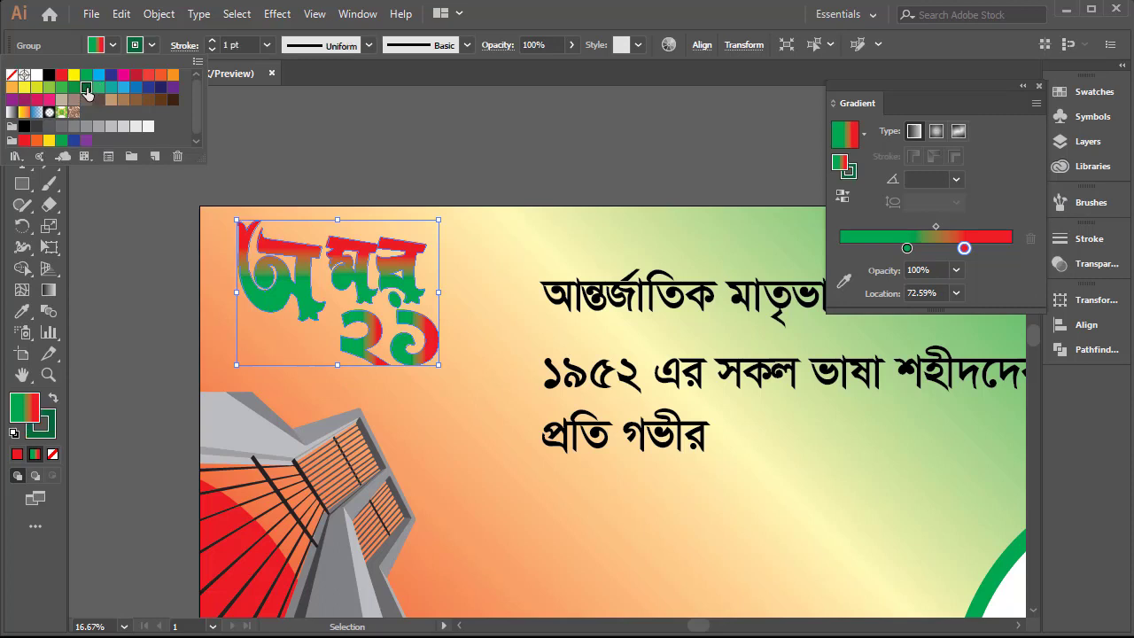
left_click(268, 50)
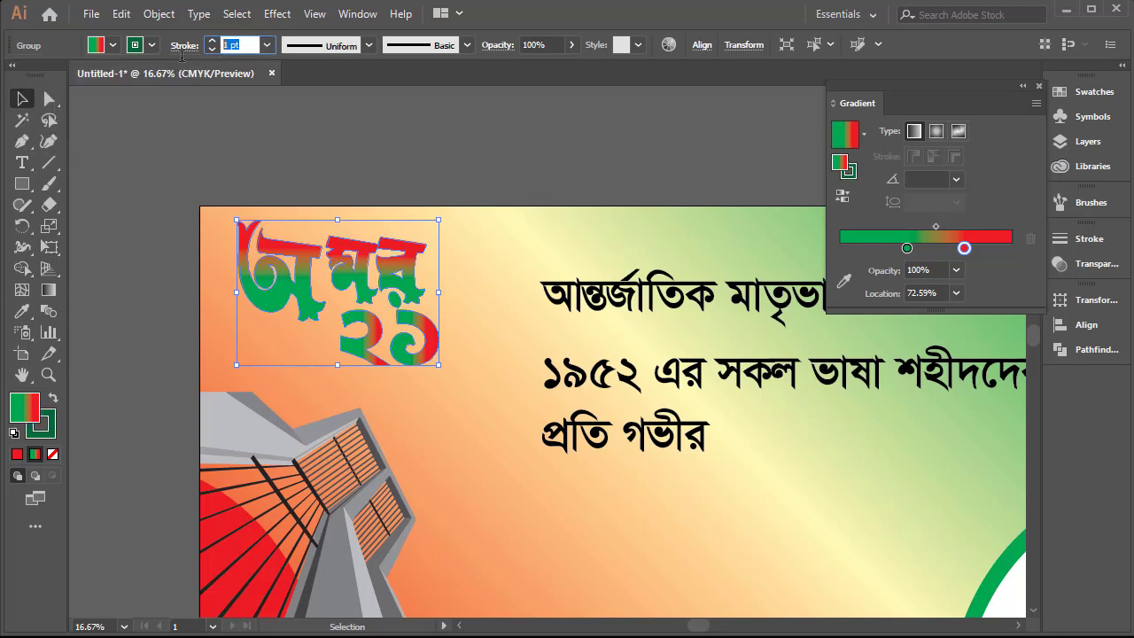
left_click(238, 44)
type("30")
key("Return")
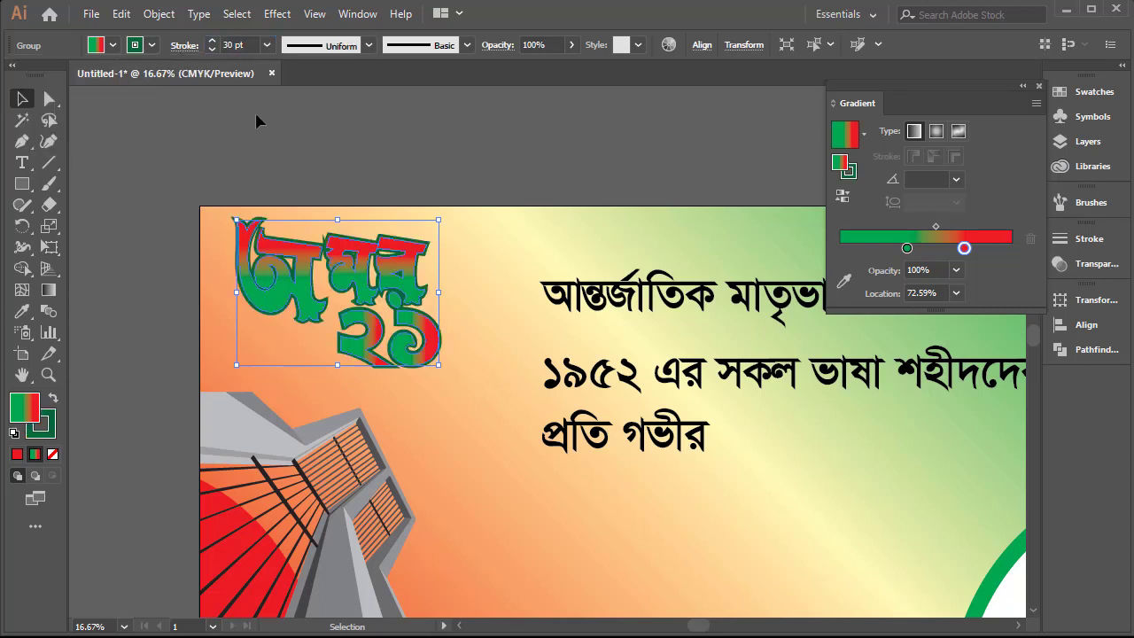
Place a stroke-free copy of the heading in front and change its red gradient stop to orange with 35% magenta
key("ctrl+z")
key("ctrl+z")
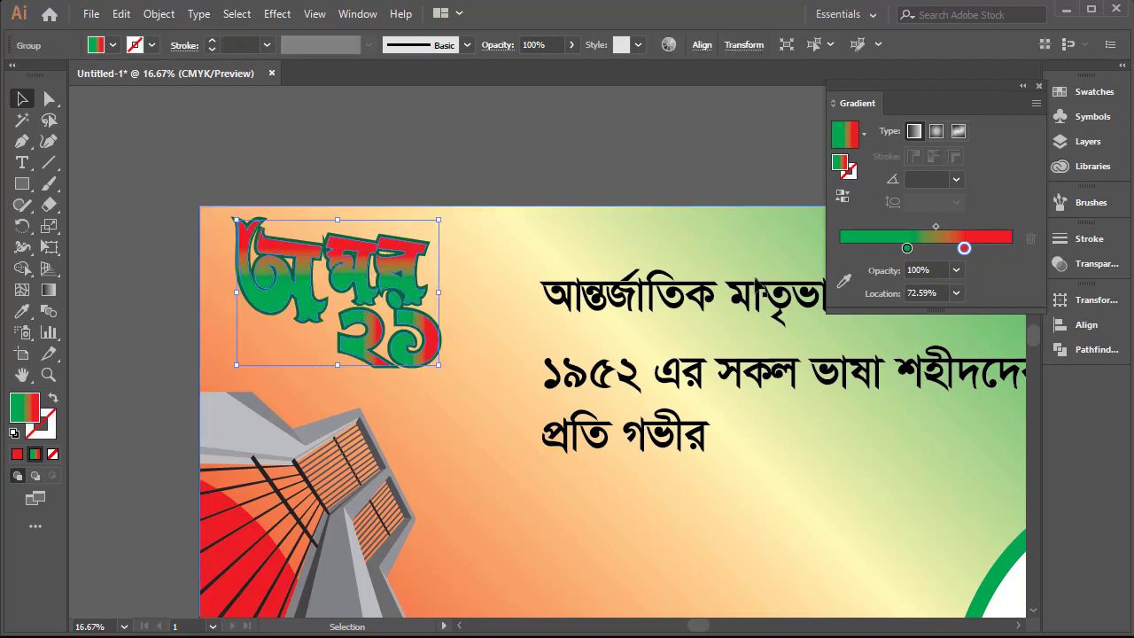
double_click(964, 248)
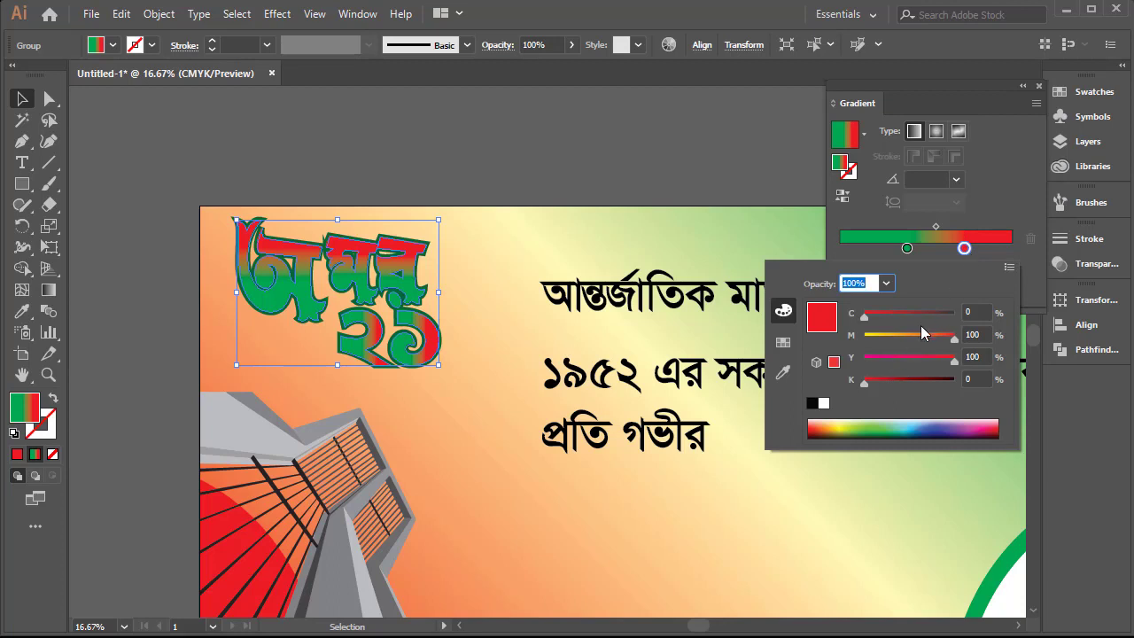
left_click(913, 338)
left_click(896, 340)
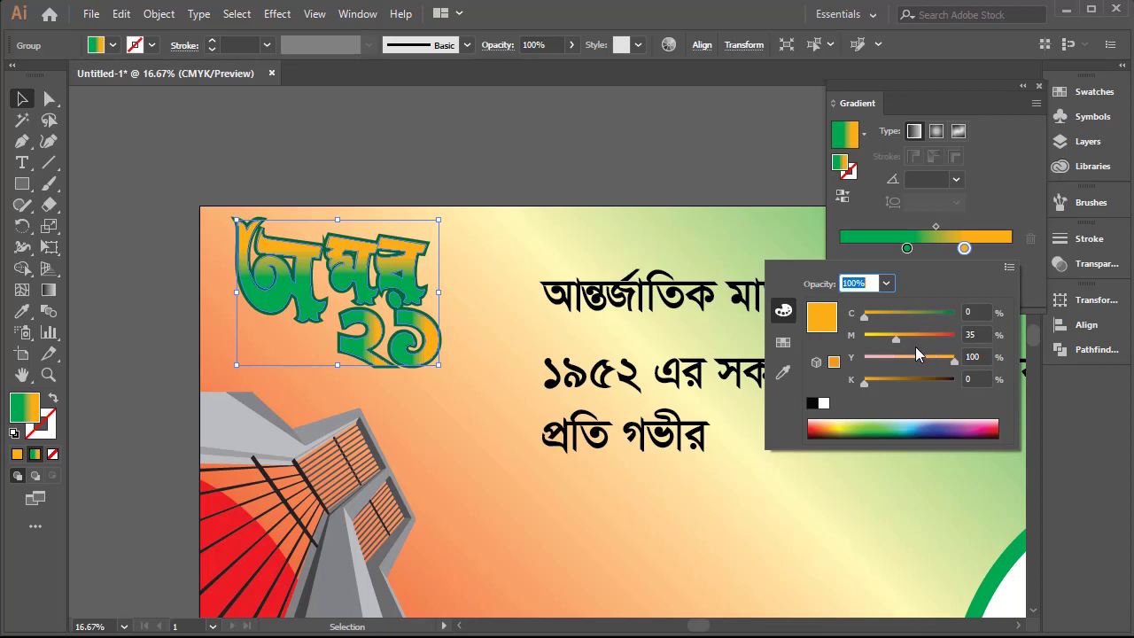
Change the green gradient stop of the front "অমর ২১" heading copy to red with 0% cyan and 100% magenta
left_click(907, 249)
double_click(907, 249)
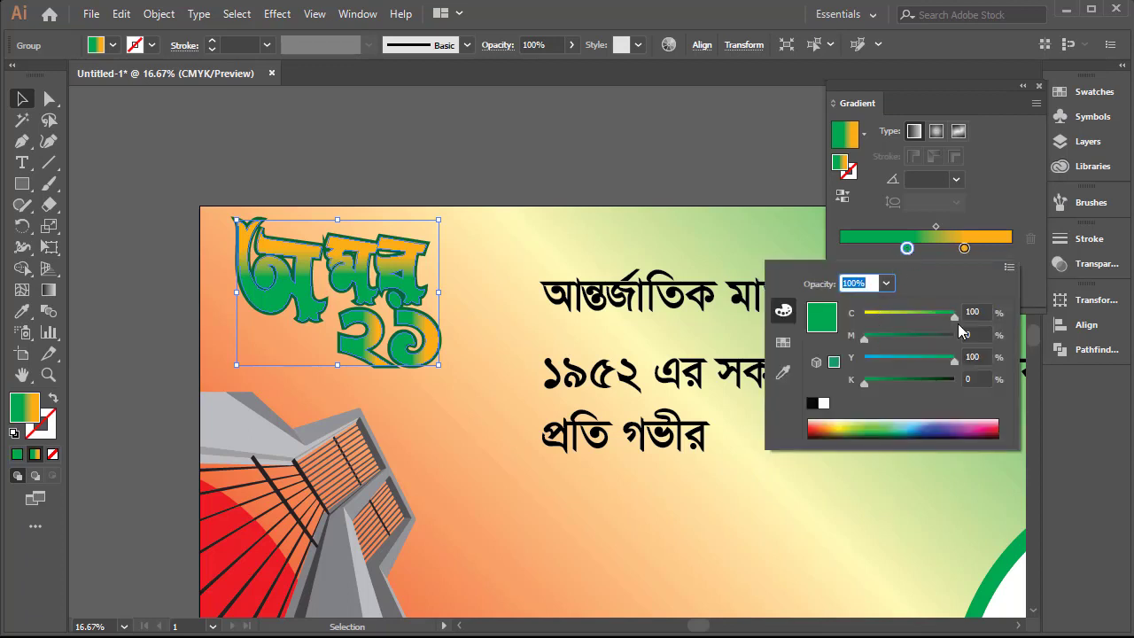
left_click(864, 318)
left_click_drag(884, 338, 957, 337)
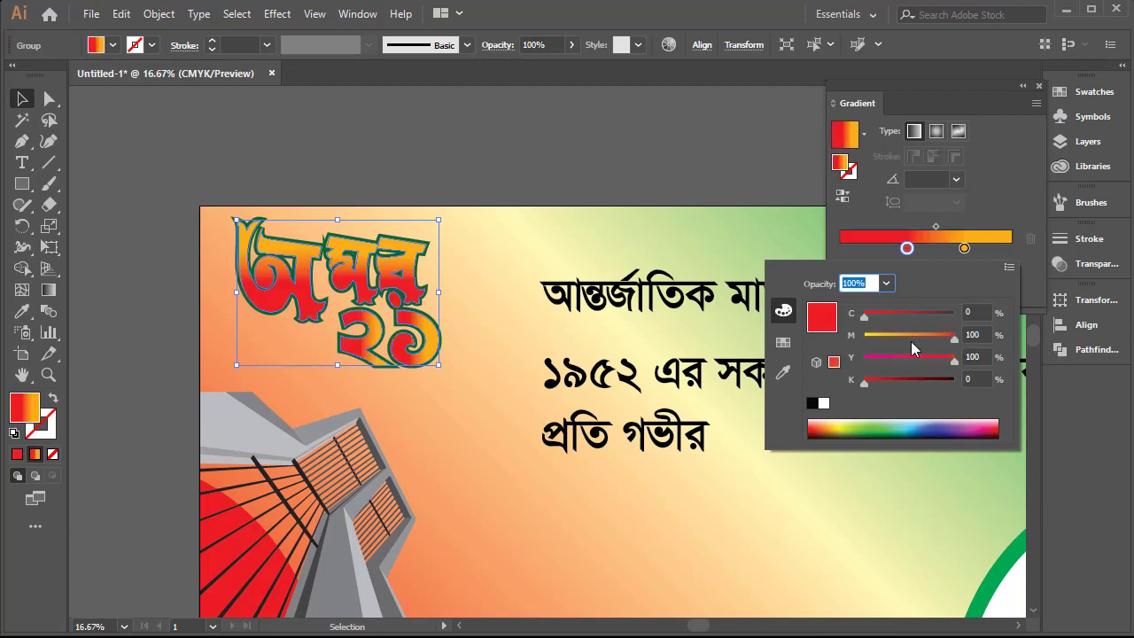
left_click(527, 164)
left_click(492, 175)
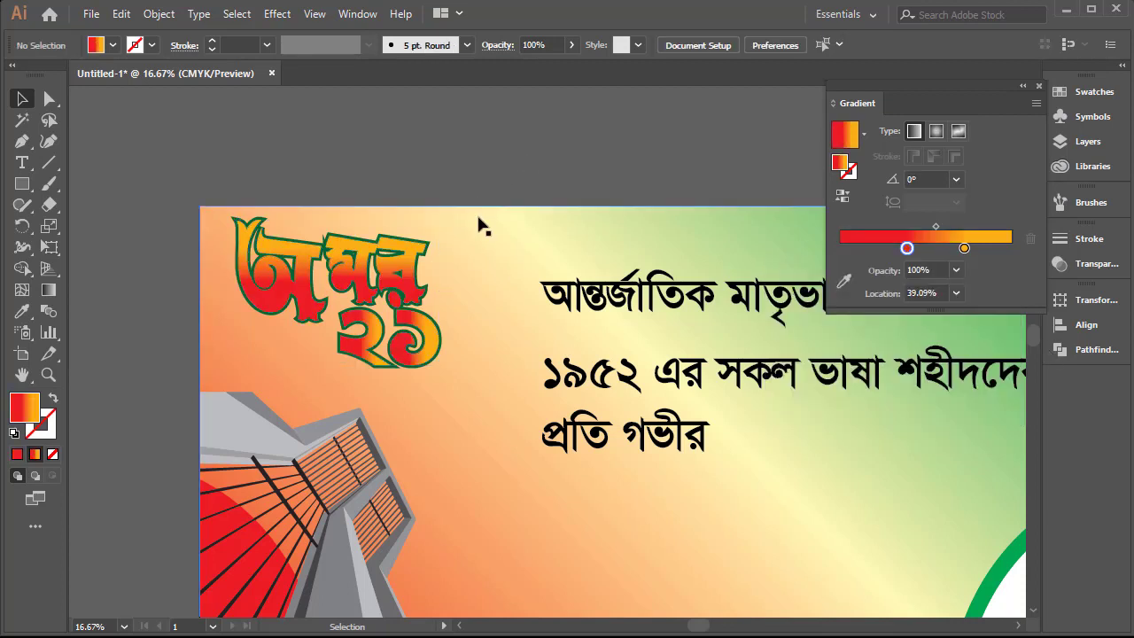
left_click_drag(407, 255, 412, 271)
left_click(581, 349)
Enlarge the "আন্তর্জাতিক মাতৃভাষা দিবস" title line slightly about its centre
key("ctrl+minus")
key("Tab")
scroll(549, 301, "right", 1)
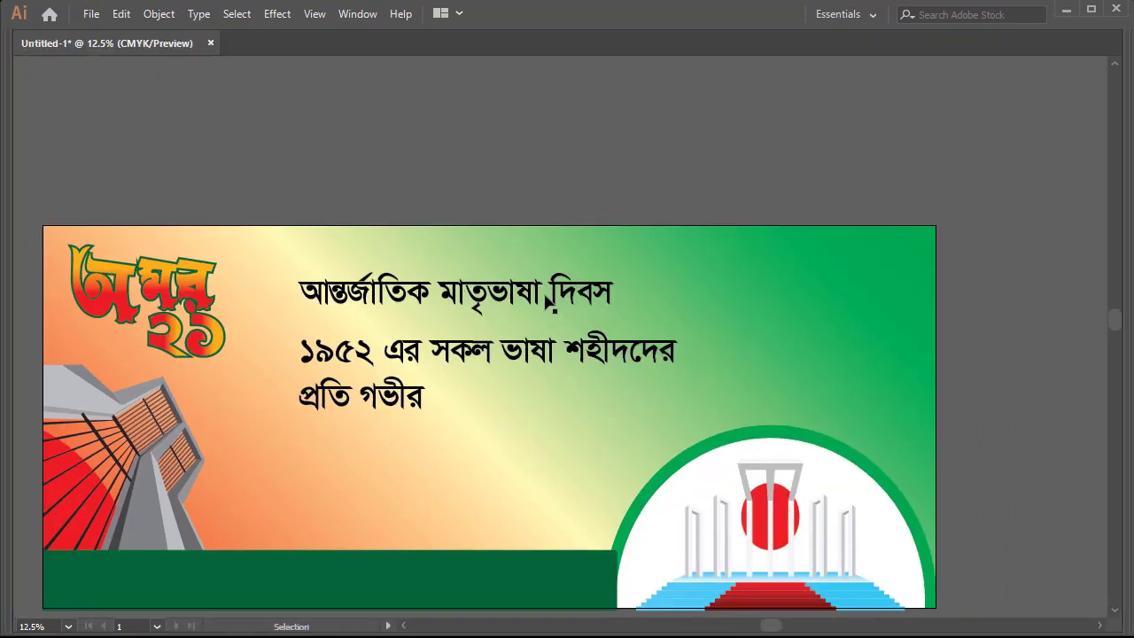
double_click(551, 292)
key("Escape")
left_click_drag(550, 292, 611, 292)
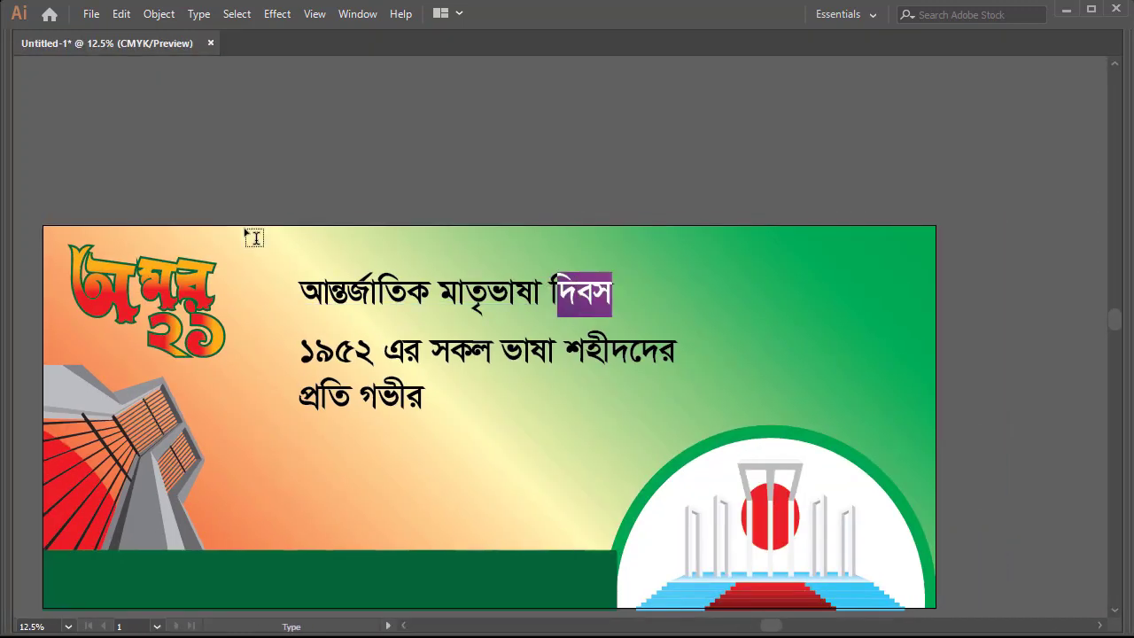
key("Escape")
key("Tab")
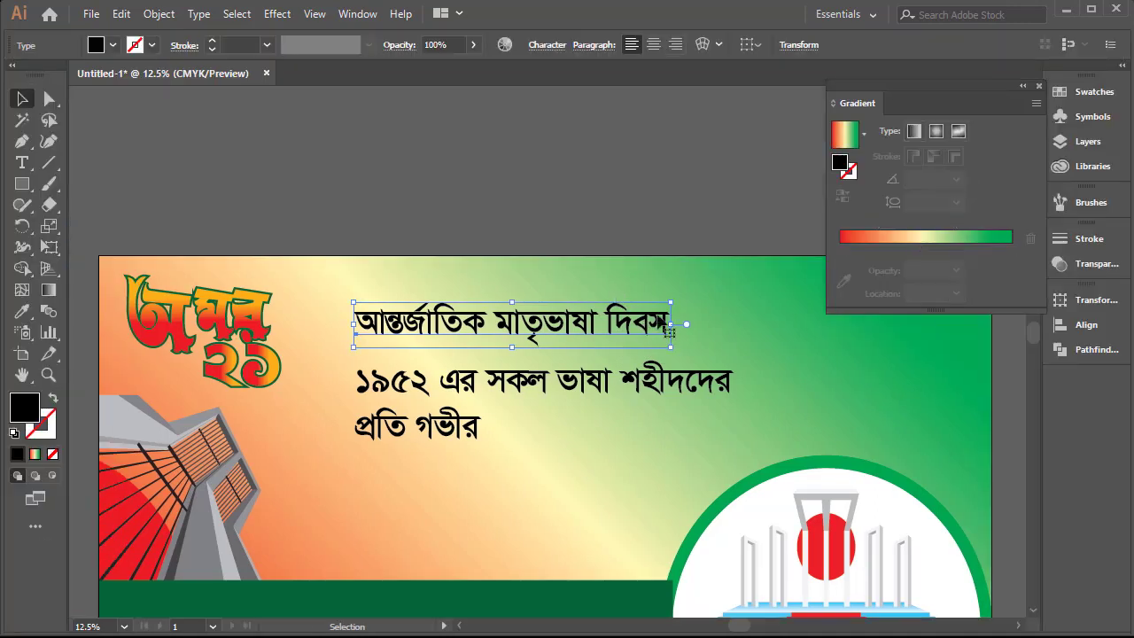
left_click_drag(669, 323, 699, 328)
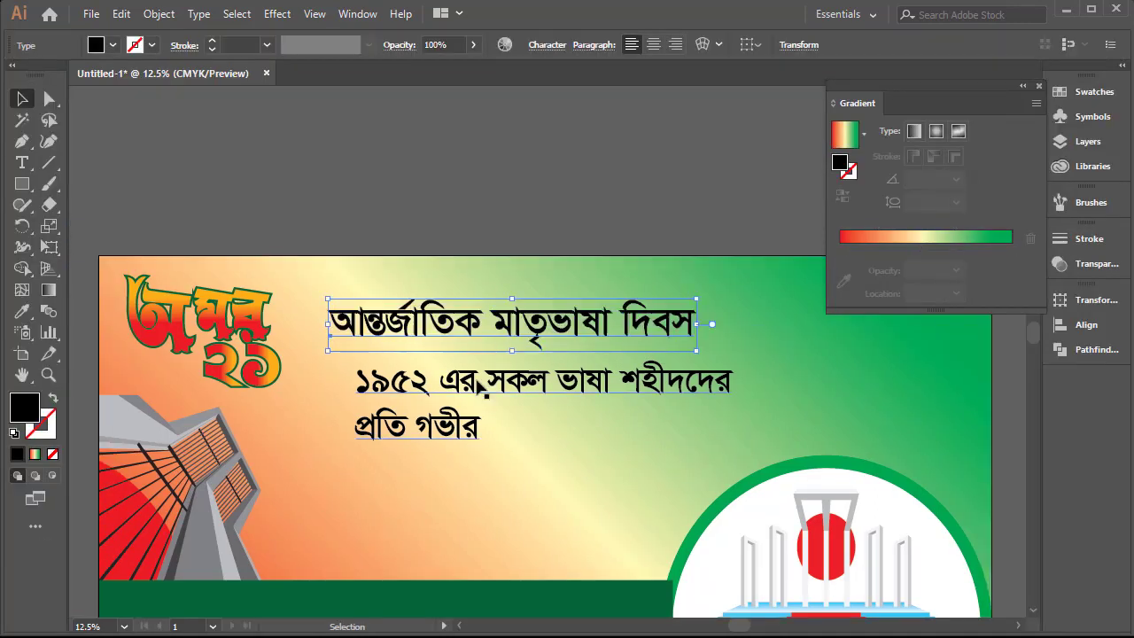
Center-align the two-line "১৯৫২ এর সকল ভাষা শহীদদের প্রতি গভীর" text, place it beneath the title line and shrink it
left_click(480, 389)
left_click(653, 44)
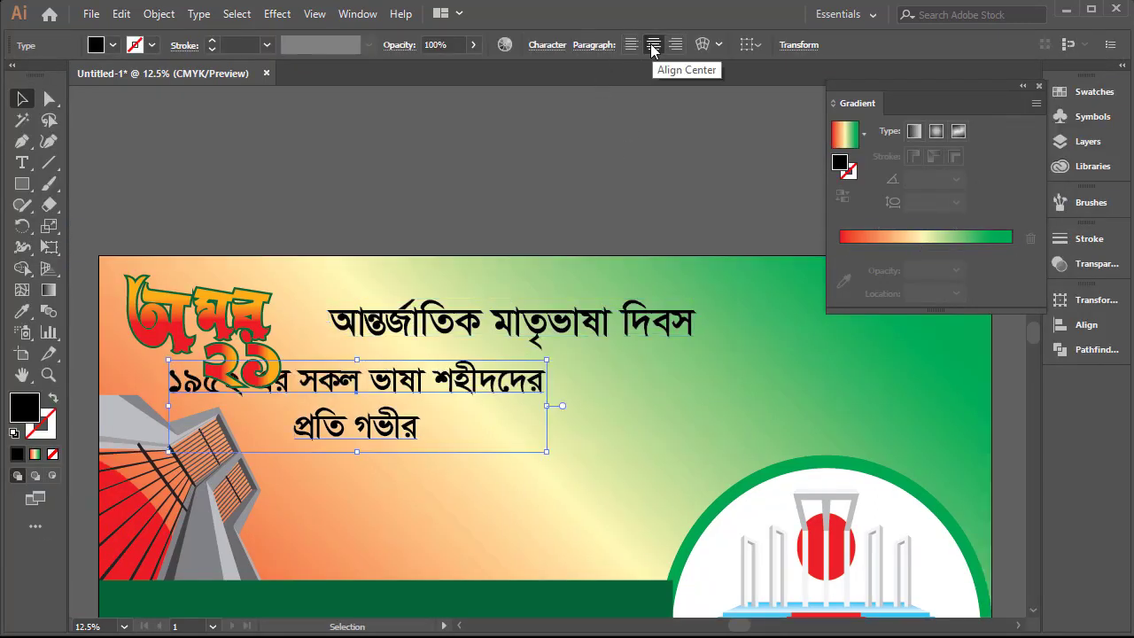
left_click_drag(413, 375, 564, 354)
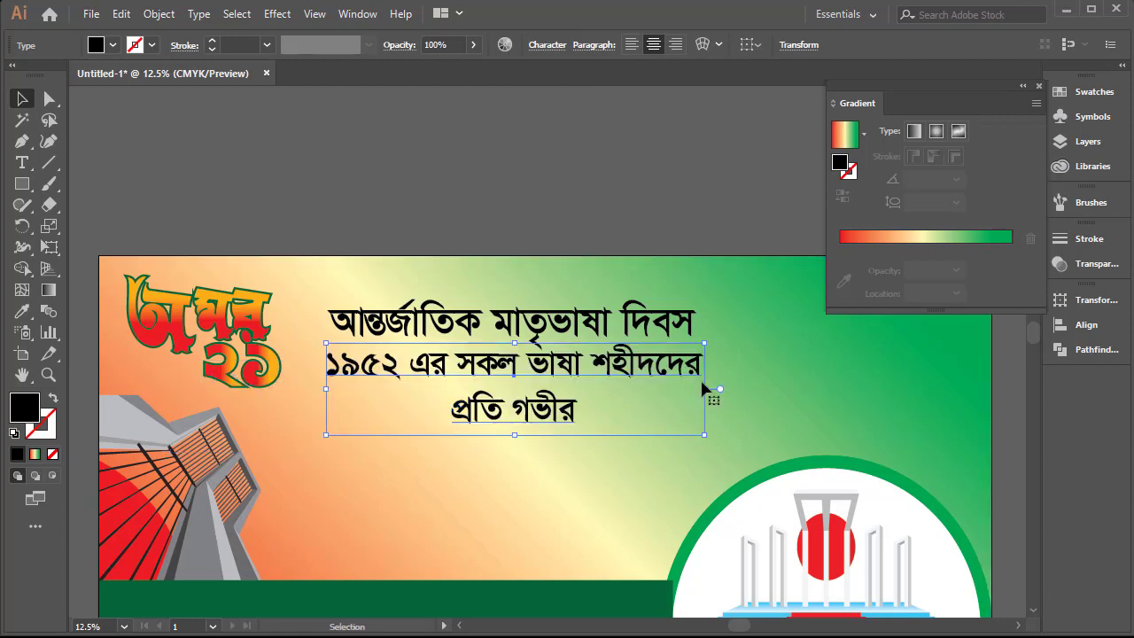
left_click_drag(706, 388, 661, 395)
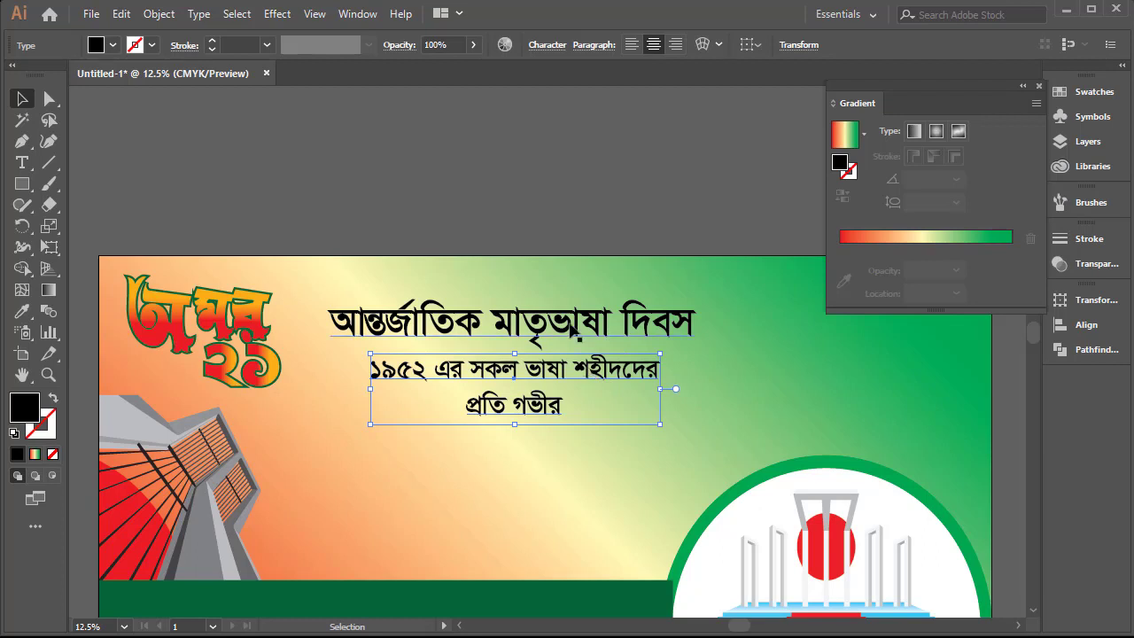
Fill the "আন্তর্জাতিক মাতৃভাষা দিবস" title line with dark blue
left_click(591, 317)
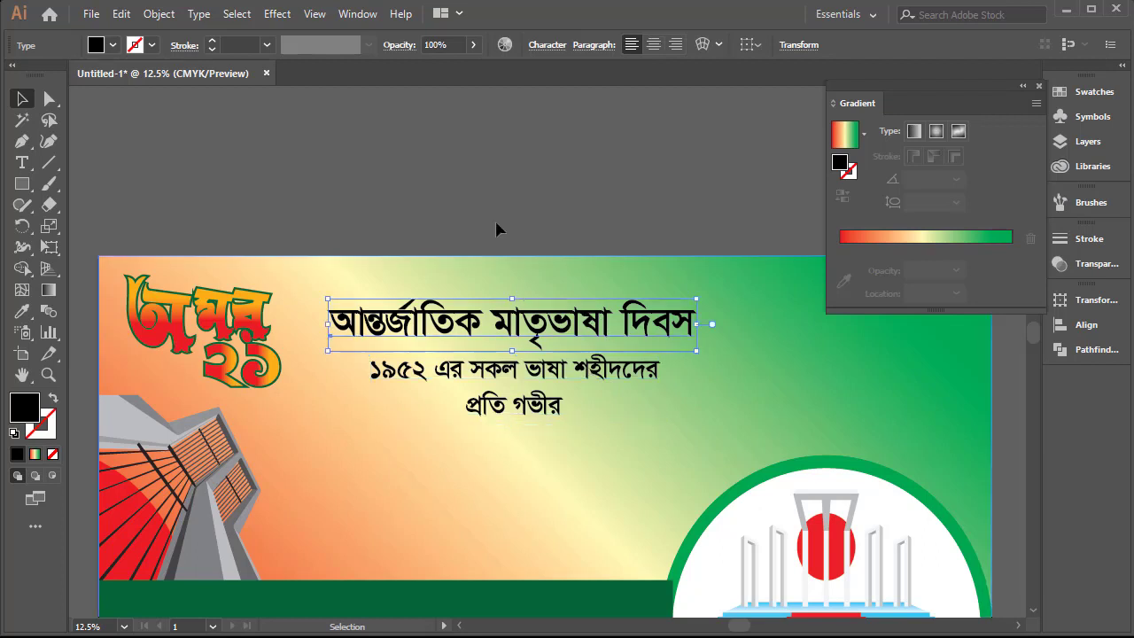
left_click(112, 45)
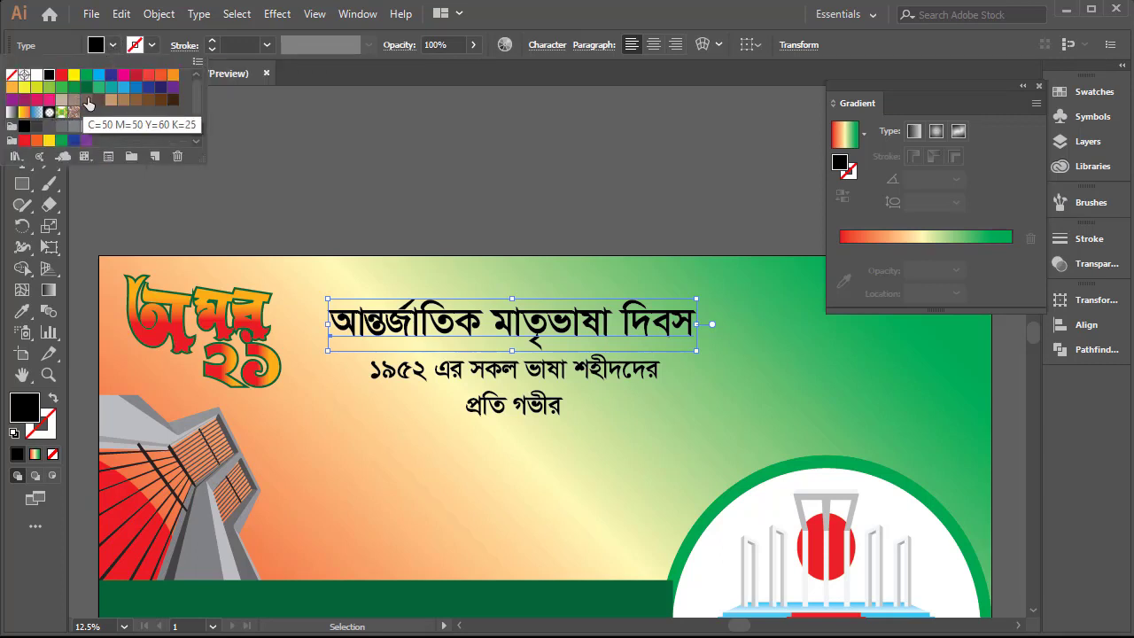
left_click(111, 76)
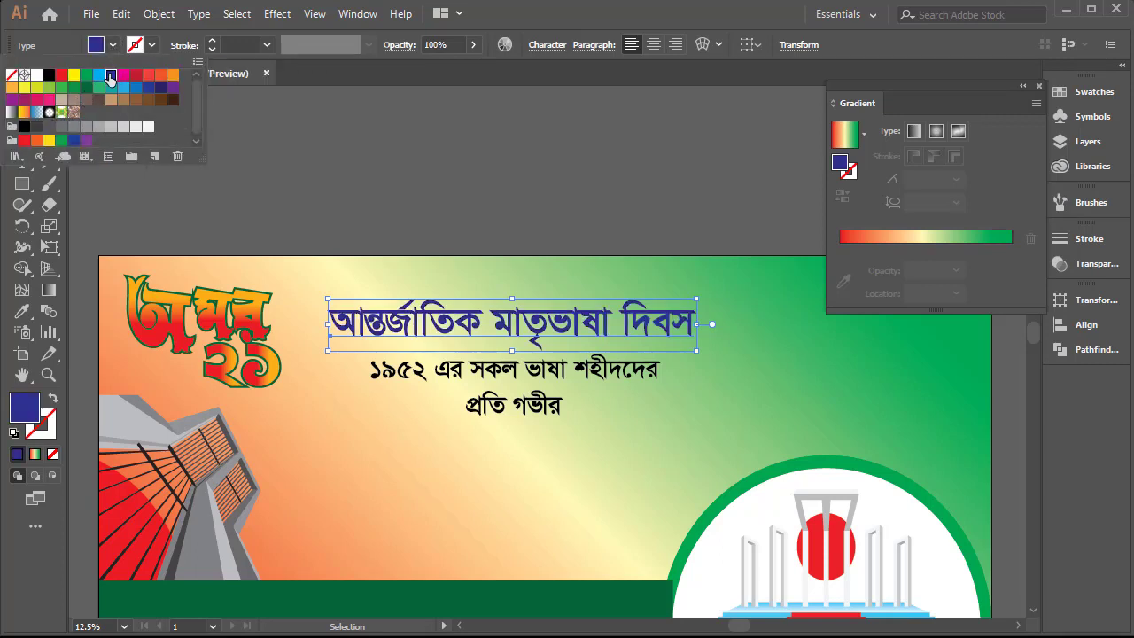
left_click(585, 363)
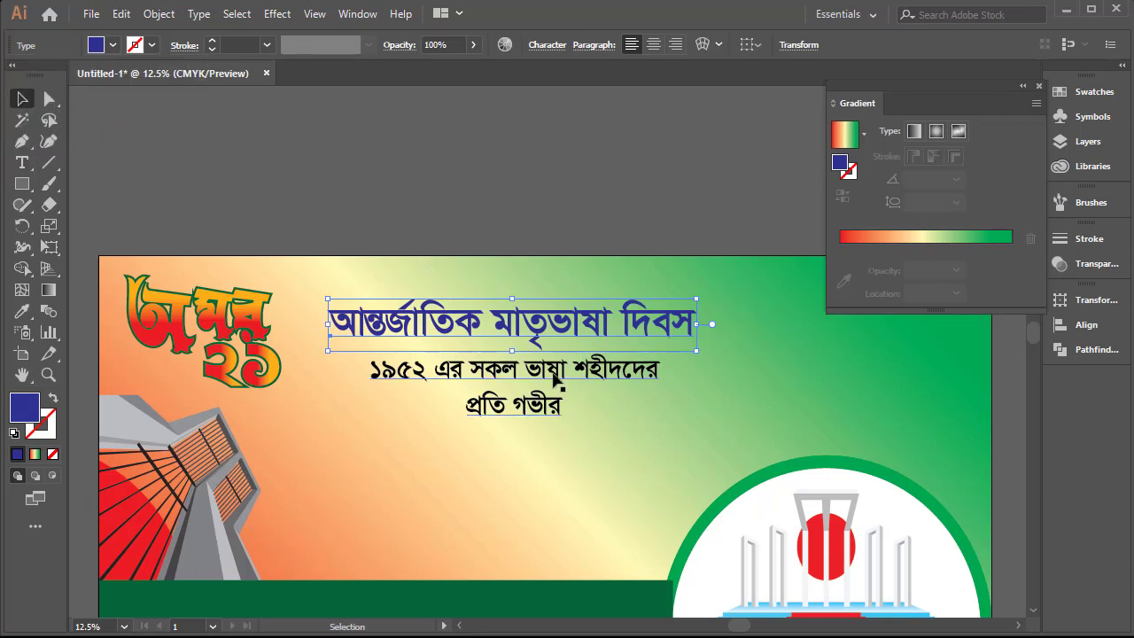
Nudge the two-line text rightward beneath the title, and shift both text blocks together slightly lower on the banner
left_click_drag(552, 377, 558, 377)
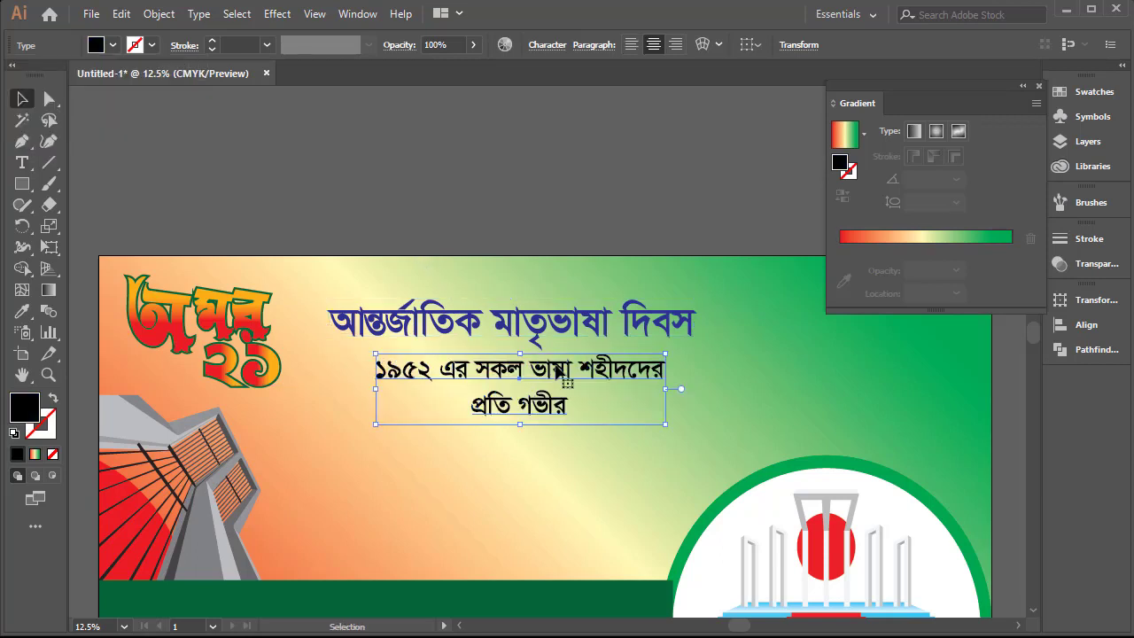
left_click(556, 321, "shift")
left_click_drag(556, 321, 498, 259)
key("ctrl+shift+a")
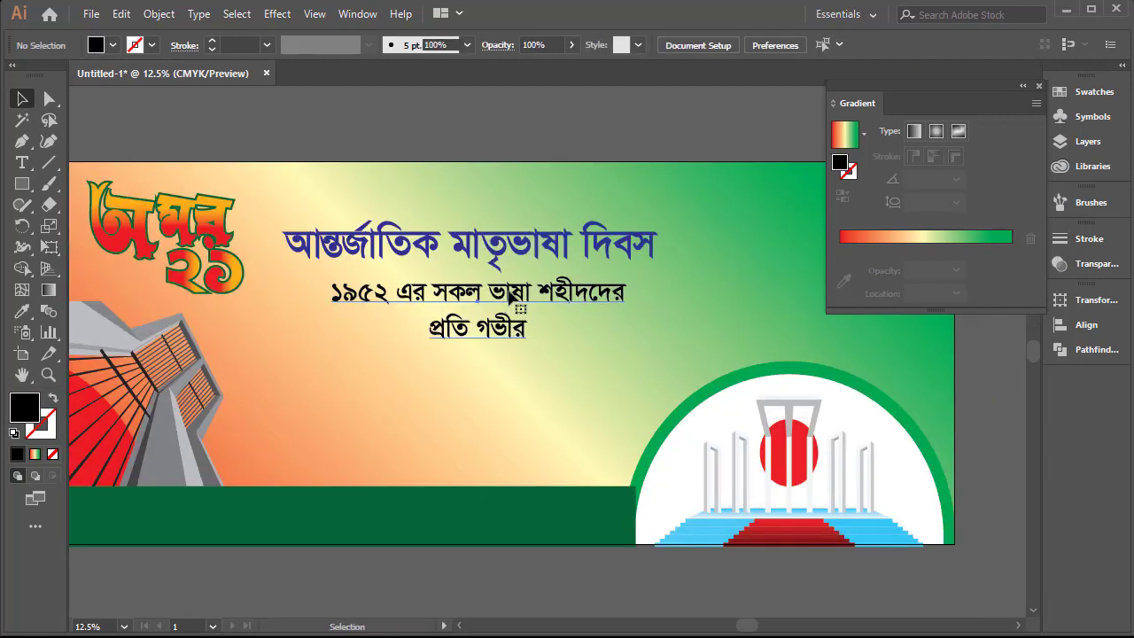
Duplicate the two-line text below itself and replace the copy's wording with "শ্রদ্ধাঞ্জলী"
left_click_drag(507, 299, 486, 401)
key("t")
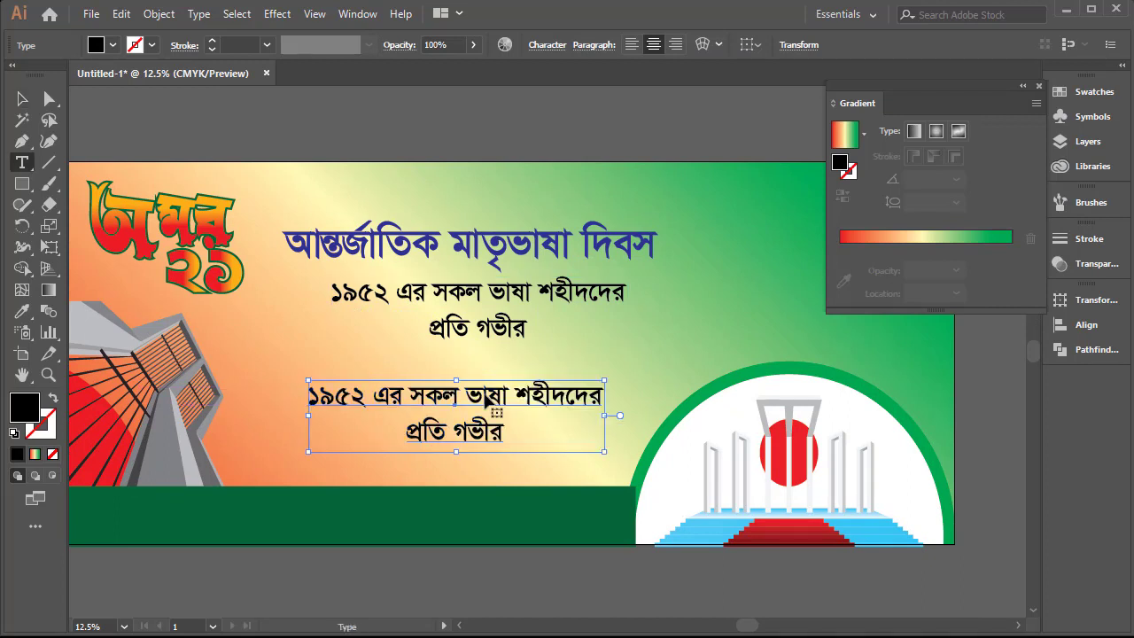
left_click(485, 400)
key("ctrl+a")
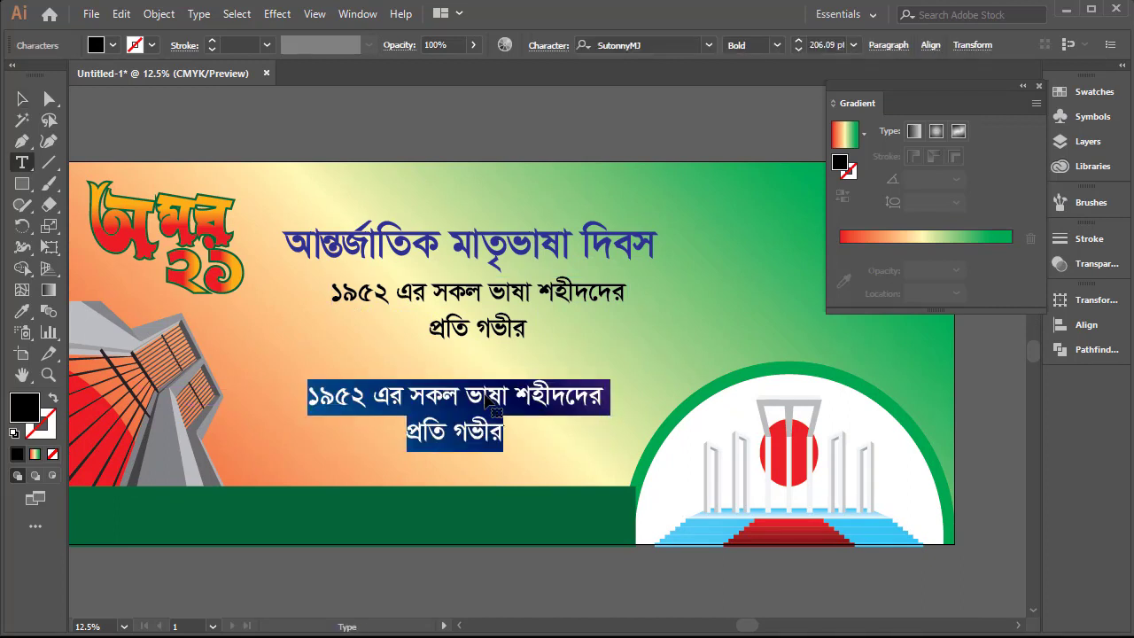
type("শ্রদ্ধা")
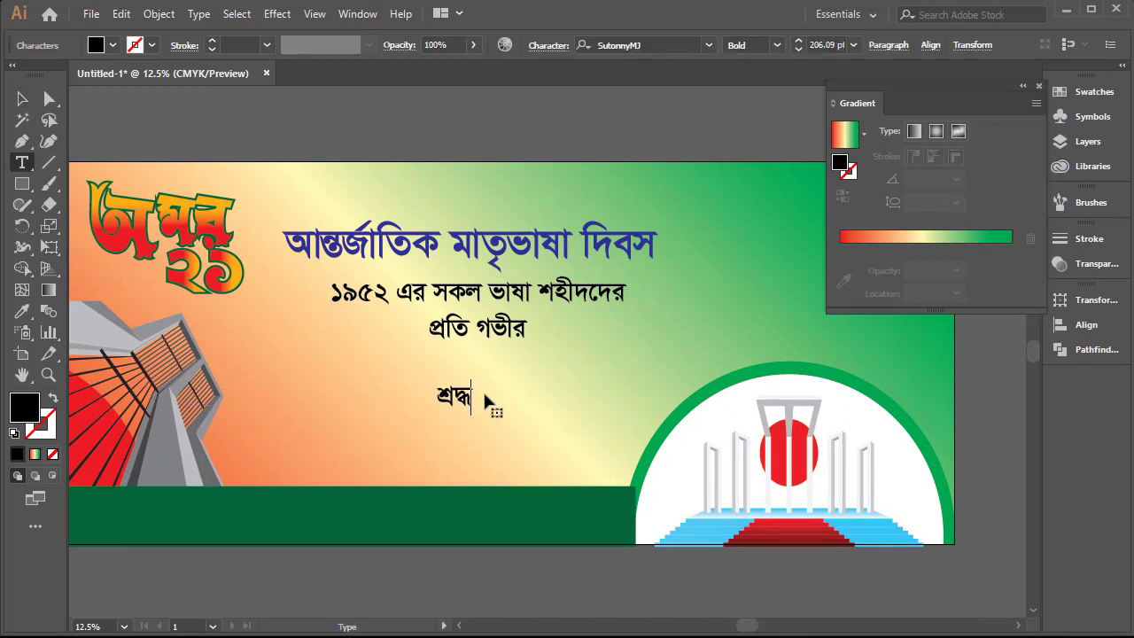
type("ঞ্জলী")
key("BackSpace")
key("BackSpace")
type("লী")
key("Escape")
Enlarge the "শ্রদ্ধাঞ্জলী" text to about 799 pt and set its font to Hoimanti ANSI
left_click_drag(454, 410, 456, 466)
left_click_drag(491, 416, 484, 439)
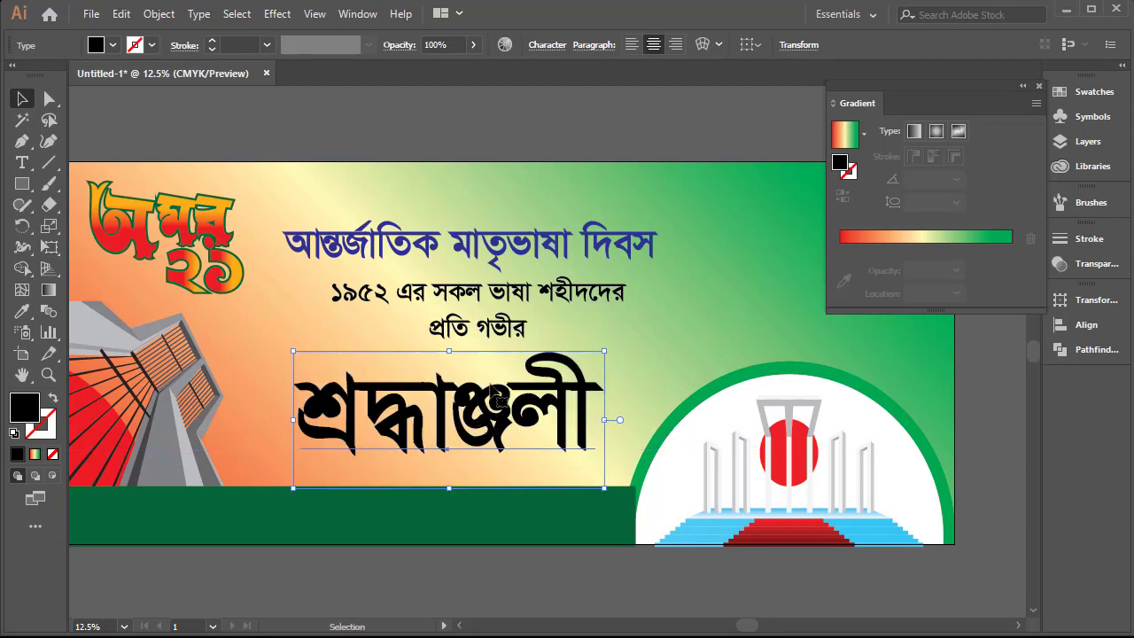
double_click(493, 381)
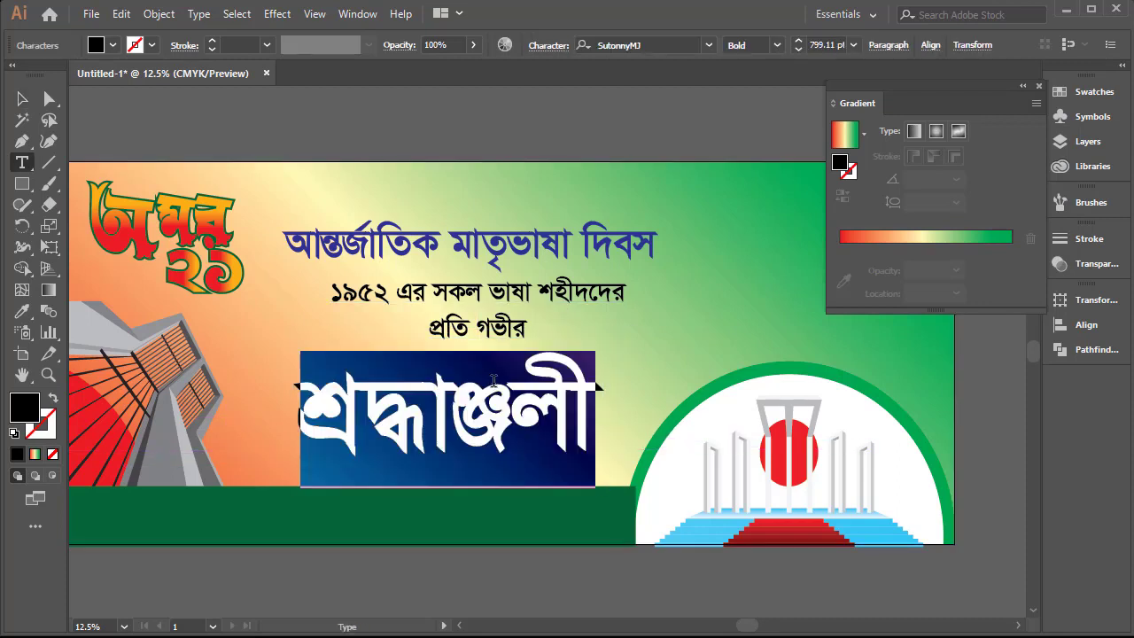
left_click(706, 43)
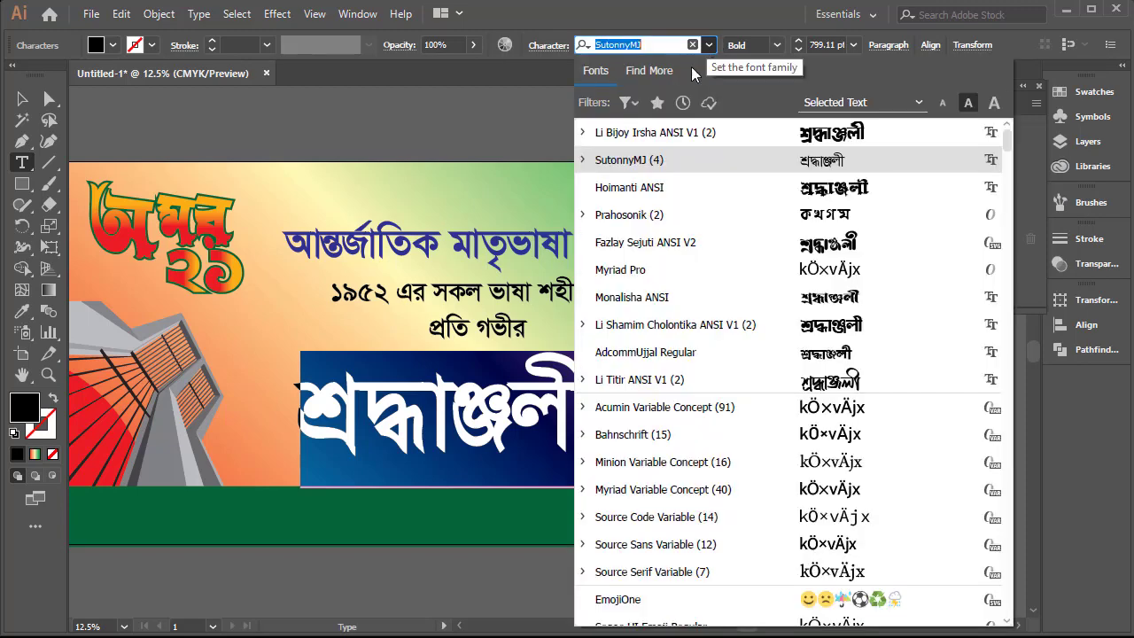
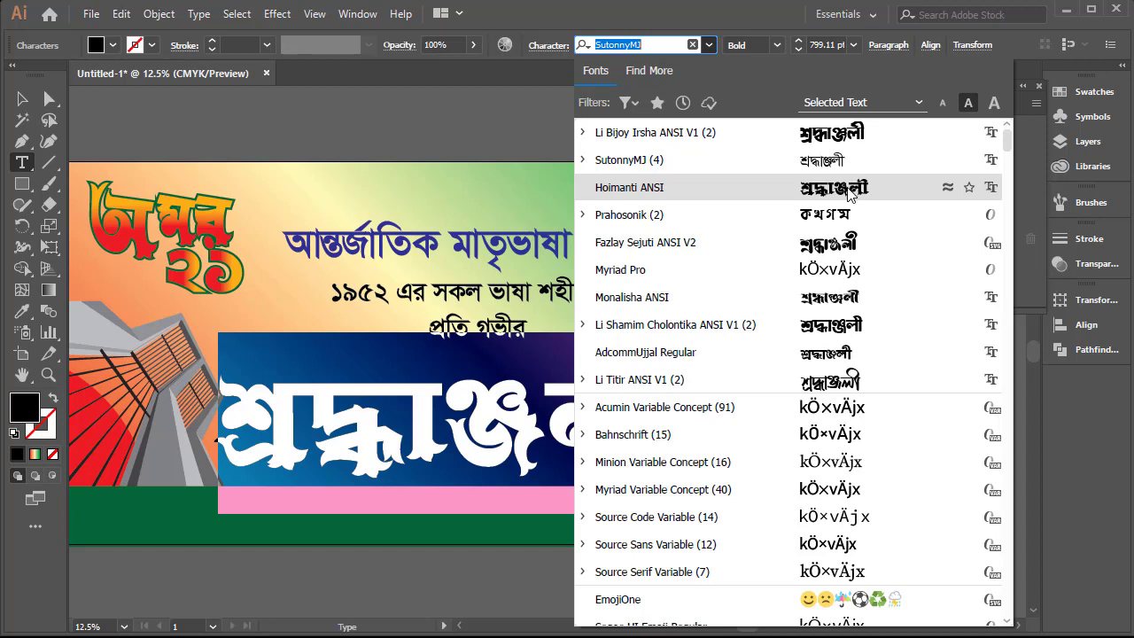
left_click(848, 194)
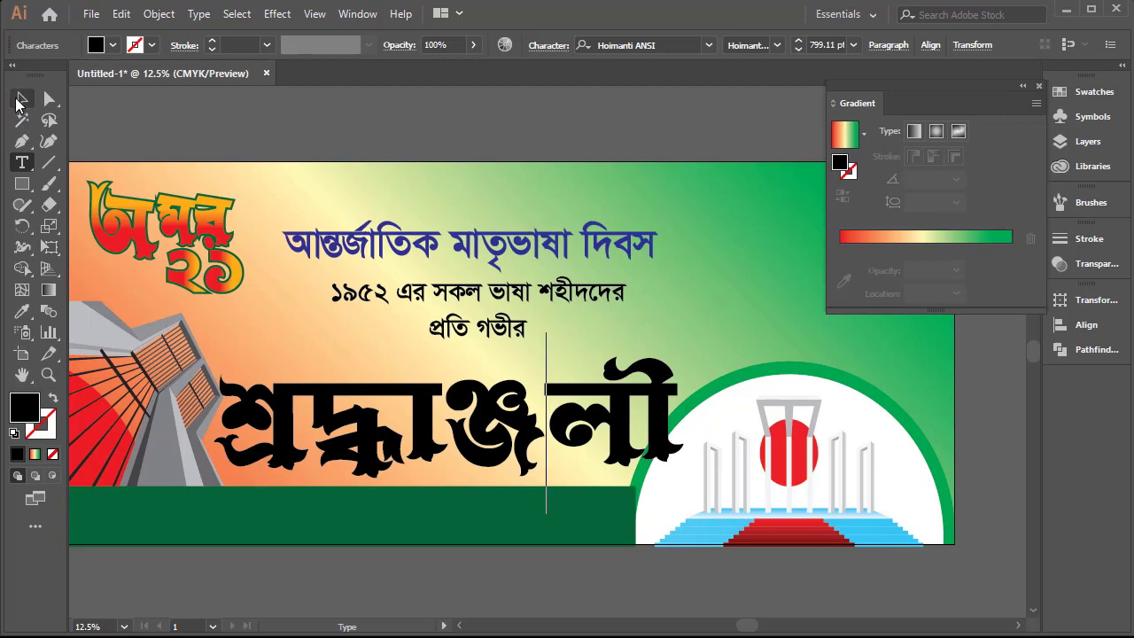
Scale the "শ্রদ্ধাঞ্জলী" text down to about 37 × 14.25 in and move it up about 1 in
left_click(22, 99)
left_click_drag(686, 336, 646, 347)
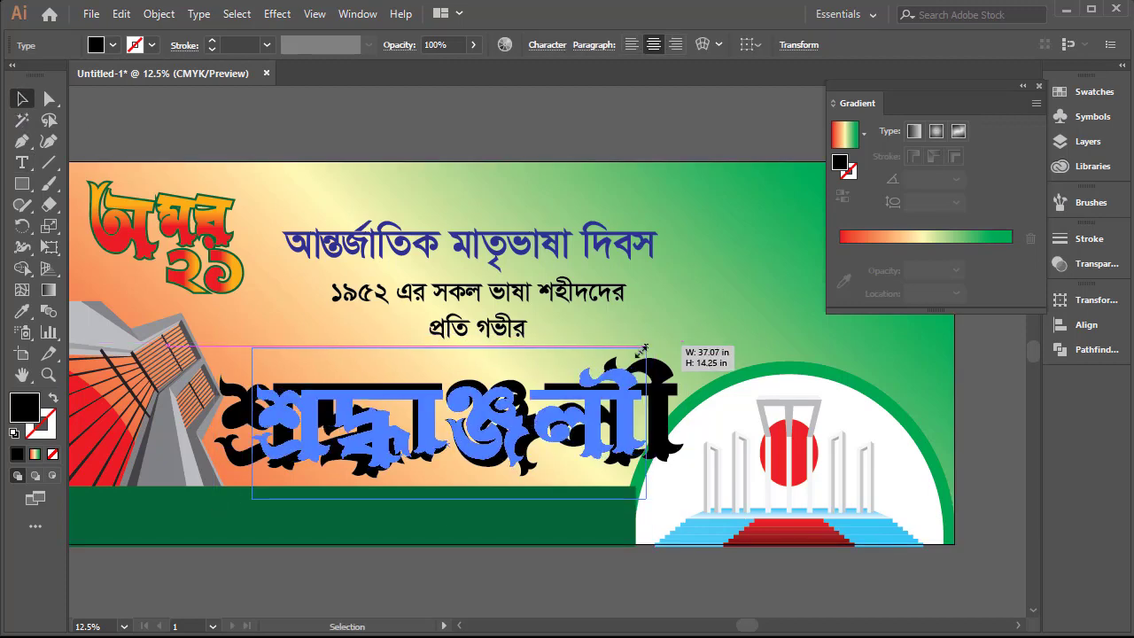
left_click_drag(646, 423, 646, 411)
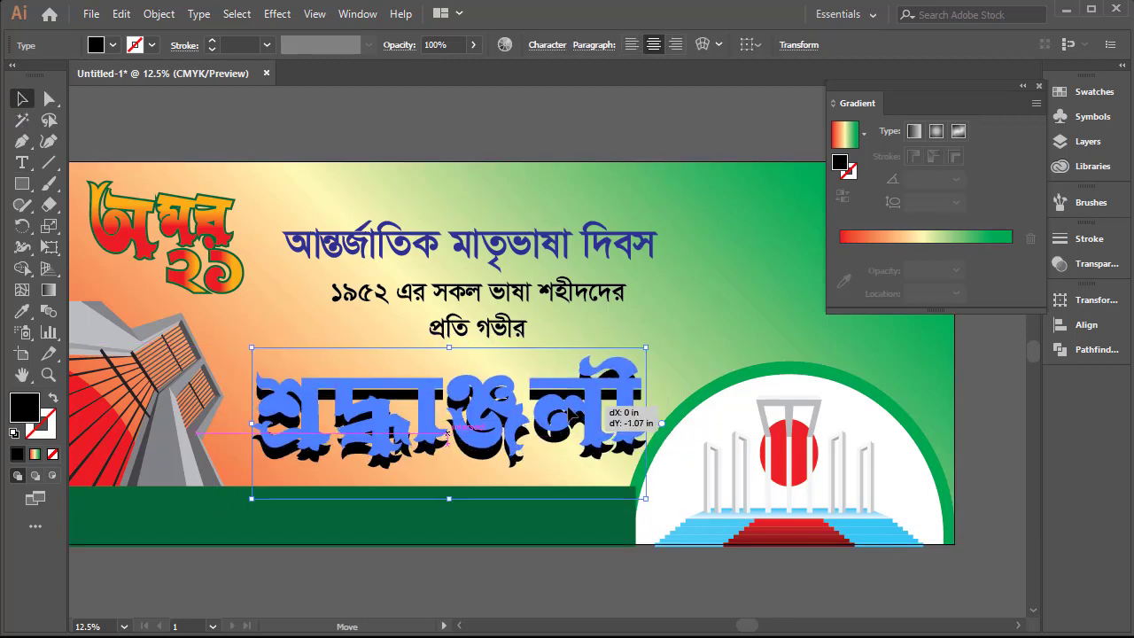
Fill the "শ্রদ্ধাঞ্জলী" text with red, then narrow it slightly about its centre and nudge it upward
left_click(113, 44)
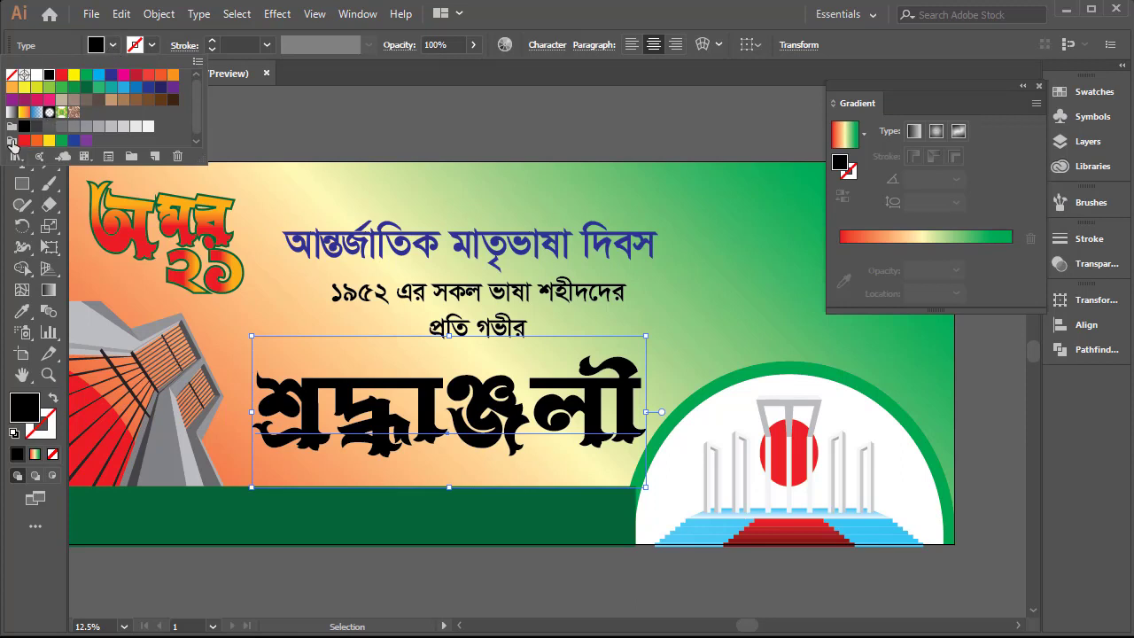
left_click(15, 141)
left_click(23, 141)
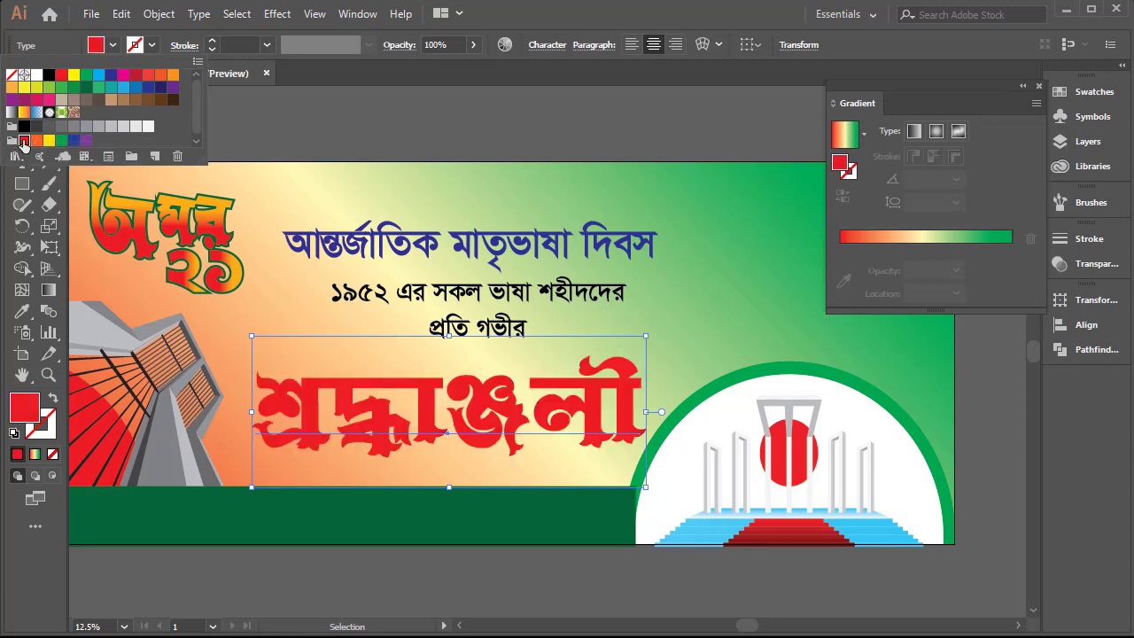
left_click(617, 134)
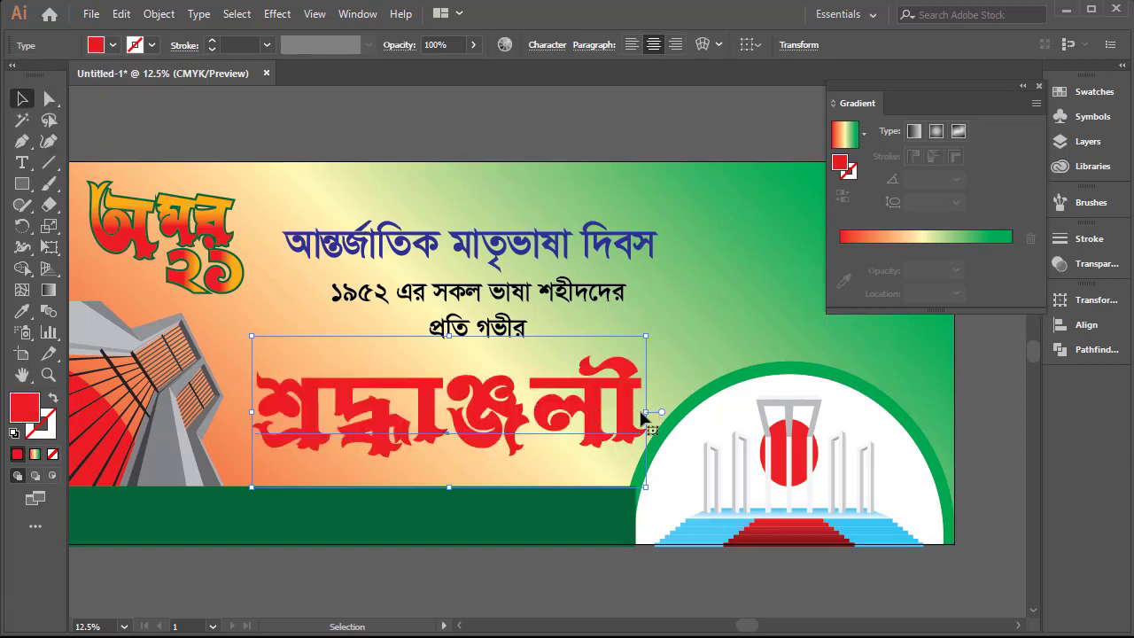
left_click_drag(645, 412, 631, 439)
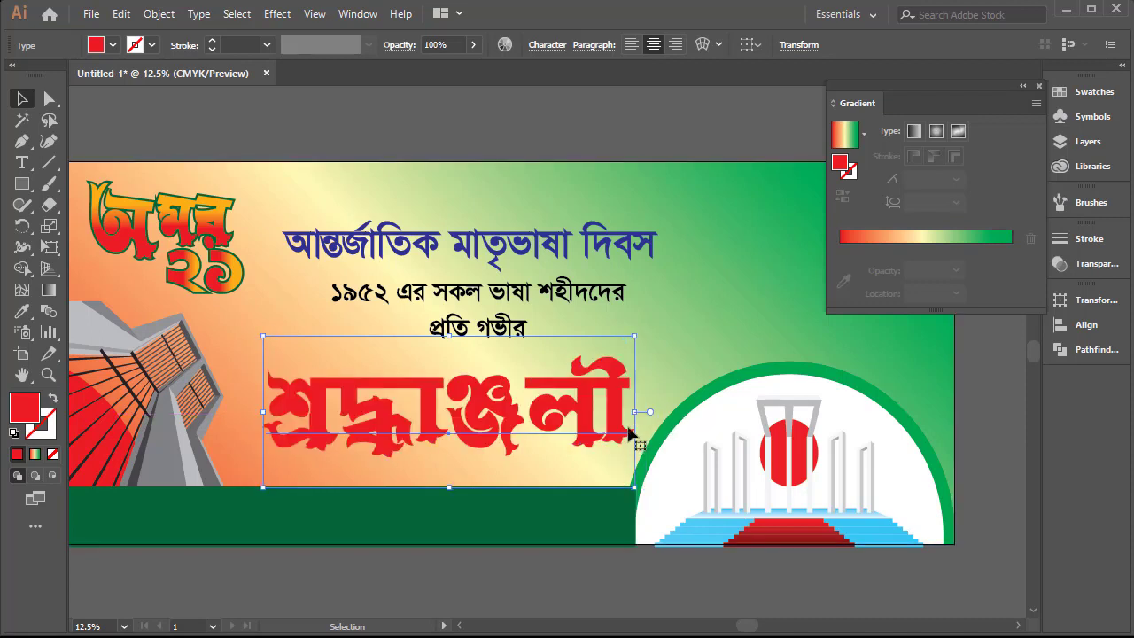
left_click_drag(521, 412, 520, 408)
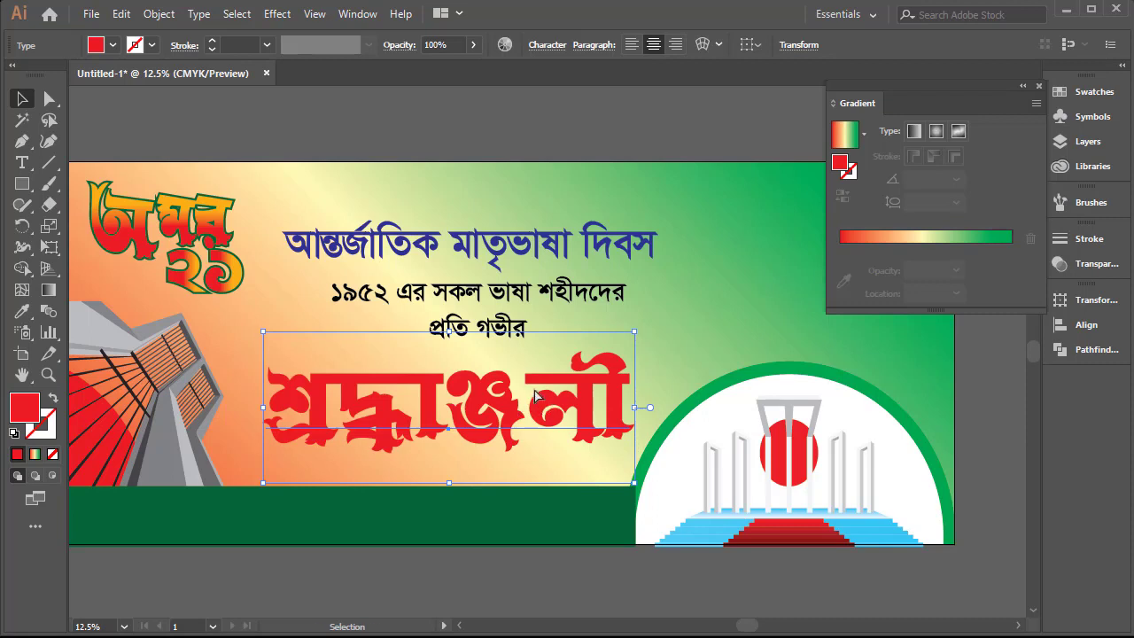
key("a")
key("v")
key("a")
key("v")
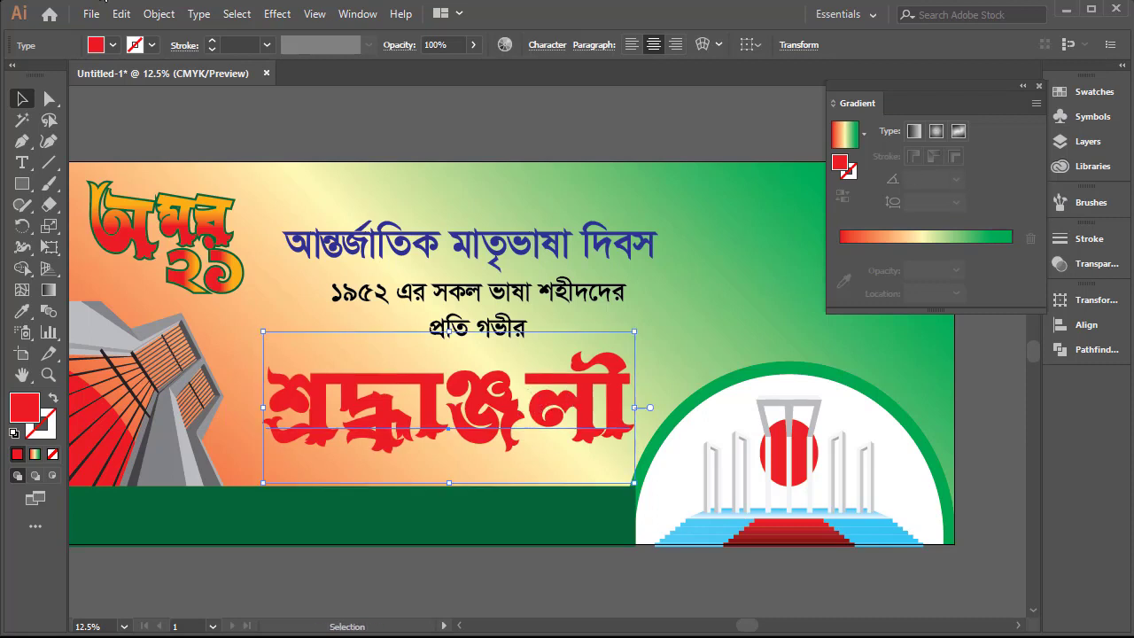
Give the "শ্রদ্ধাঞ্জলী" text a white stroke 30 pt wide
left_click(152, 46)
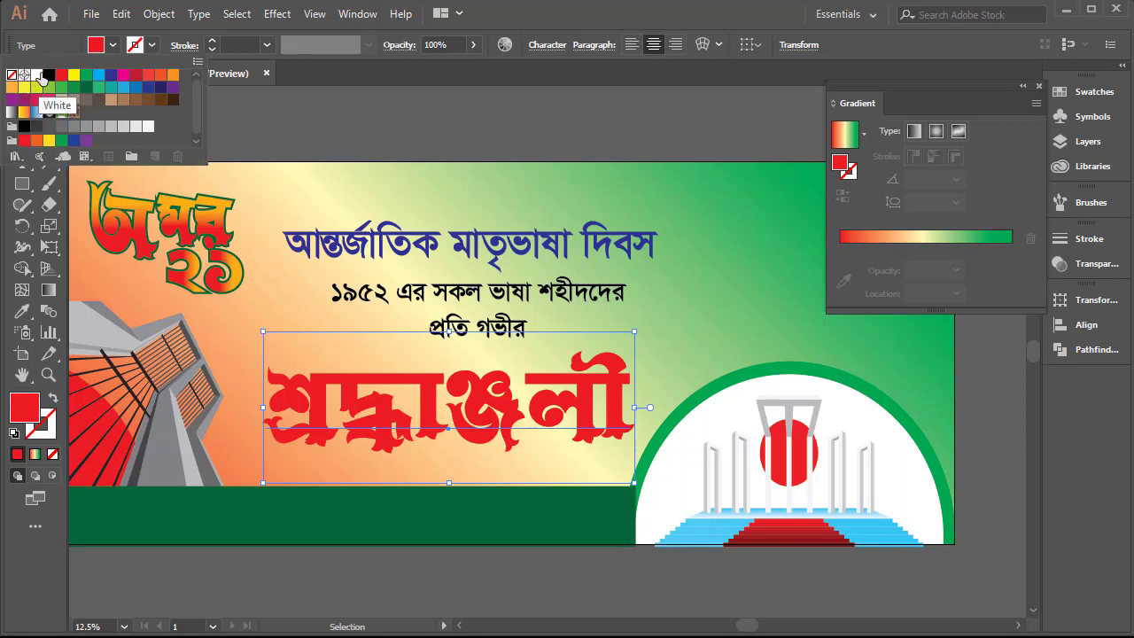
left_click(37, 76)
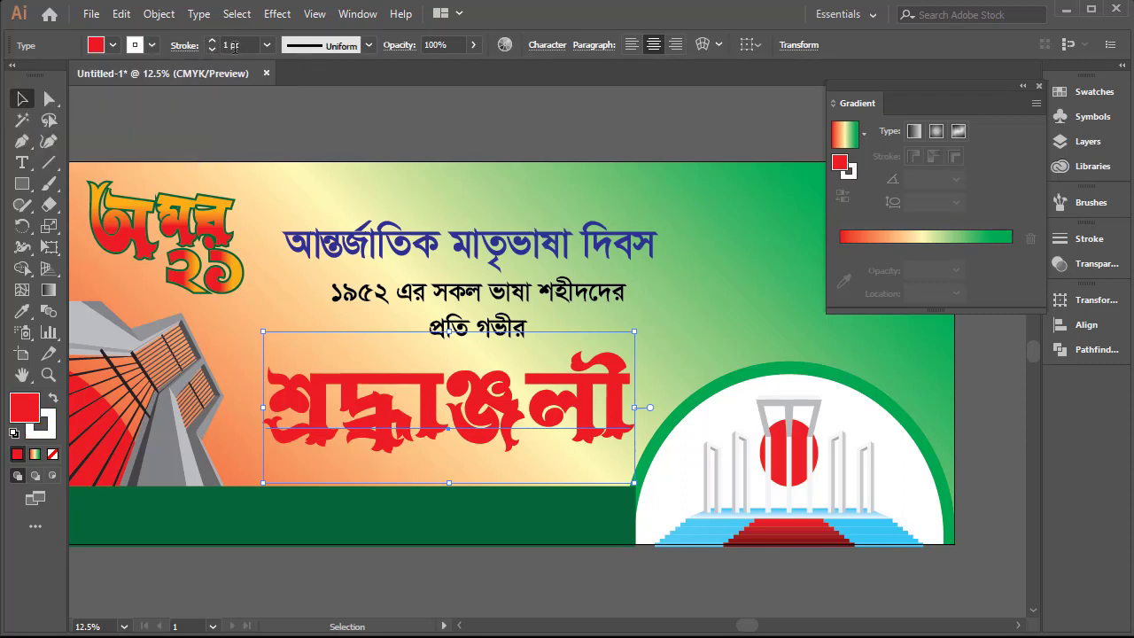
left_click(233, 46)
type("30")
key("Return")
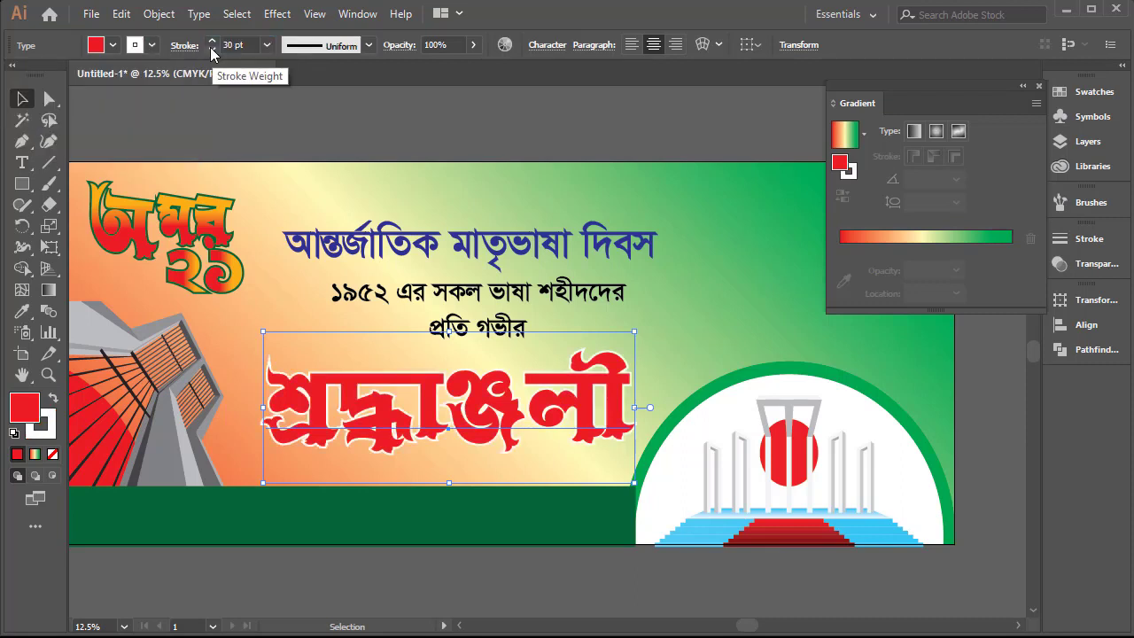
Convert the stroke-free red "শ্রদ্ধাঞ্জলী" text in front of the white-stroked copy to outlines
left_click(431, 506)
right_click(460, 416)
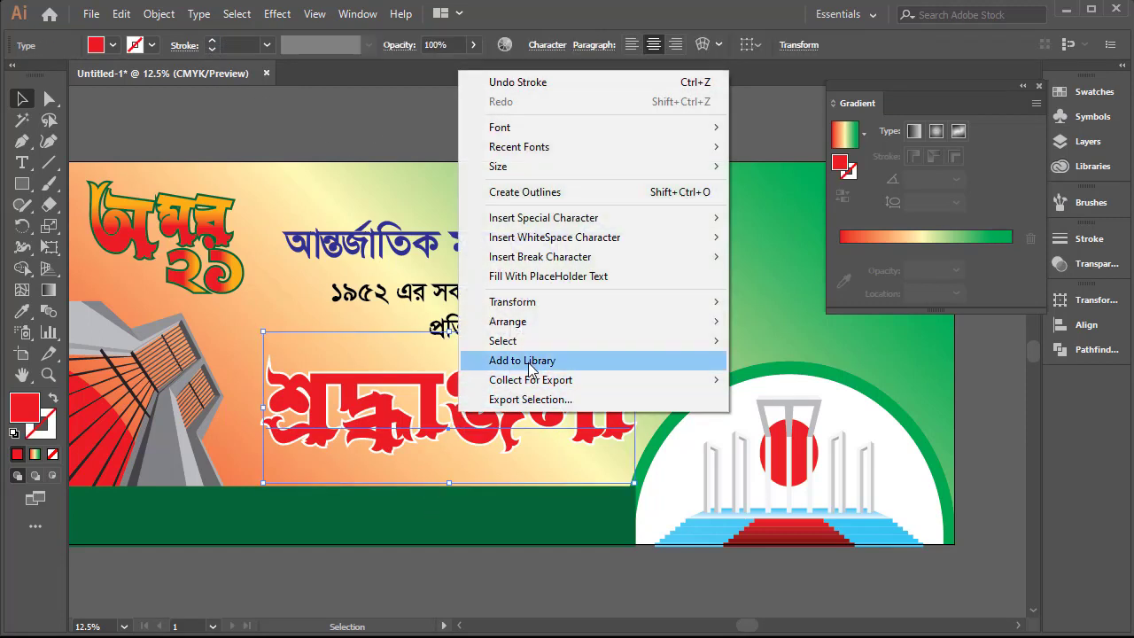
left_click(496, 193)
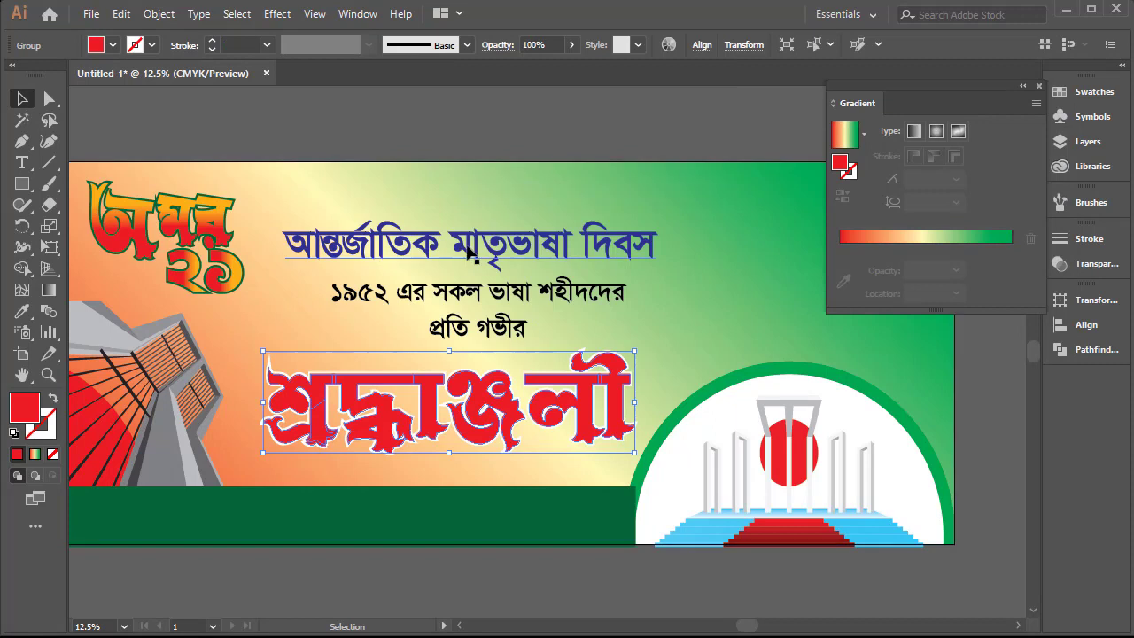
Fill the outlined "শ্রদ্ধাঞ্জলী" with a linear red-to-green gradient, removing the yellow stop and bringing the stops close together, green at 62.94%
left_click(963, 234)
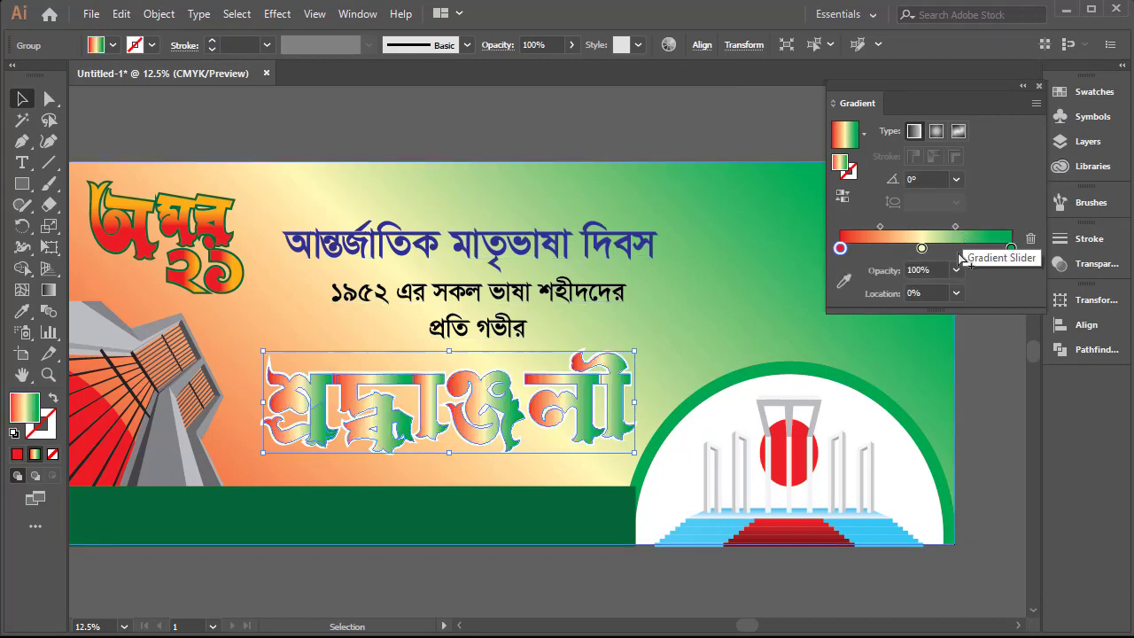
left_click_drag(920, 249, 923, 293)
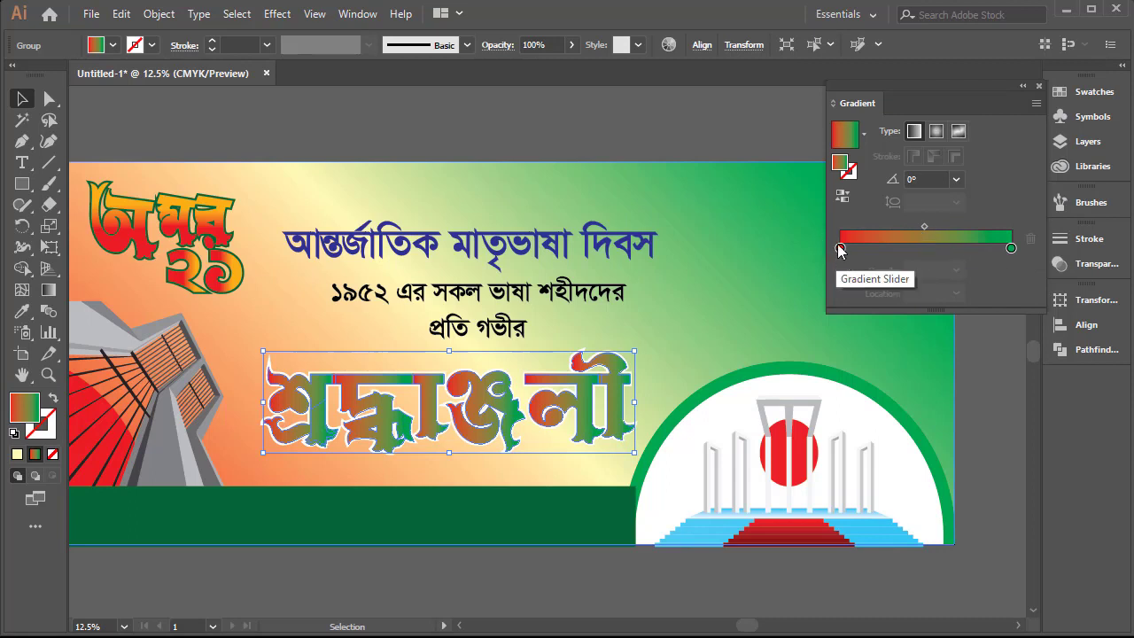
left_click_drag(841, 248, 935, 249)
left_click_drag(1010, 248, 947, 251)
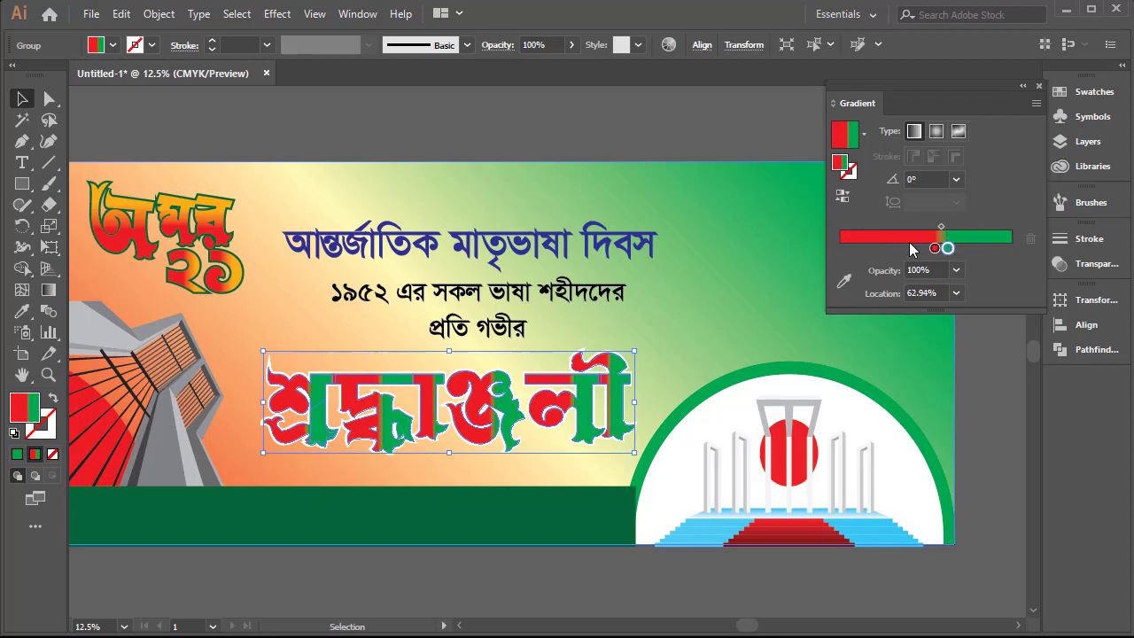
left_click(585, 149)
Place the image 123 from the Desktop onto the banner beside the "আন্তর্জাতিক মাতৃভাষা দিবস" line
key("Tab")
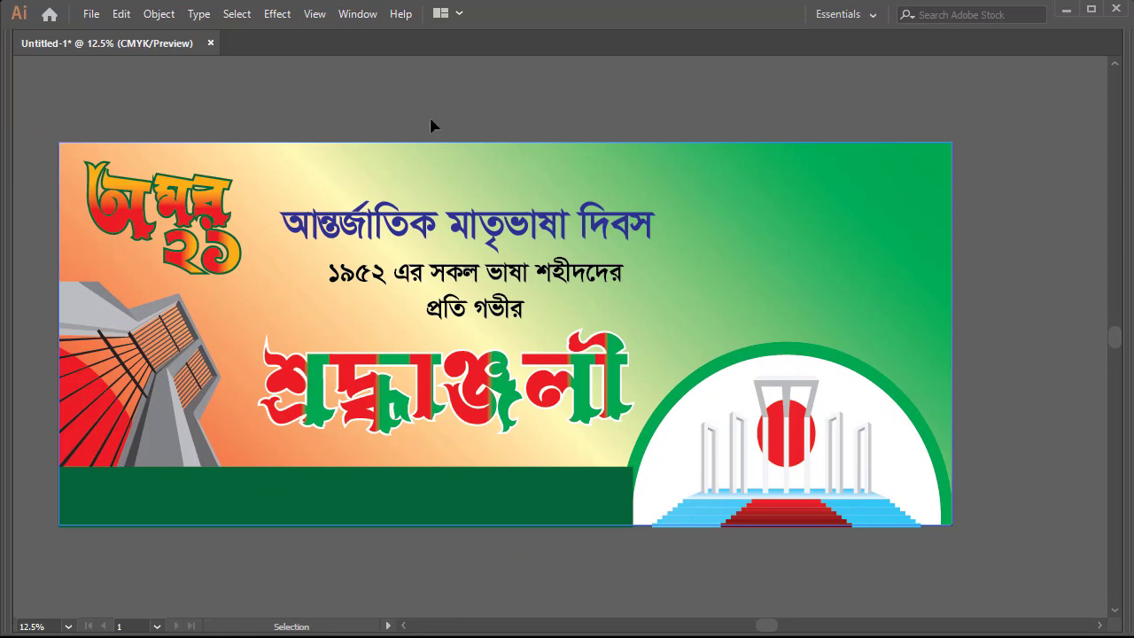
left_click(90, 15)
left_click(131, 298)
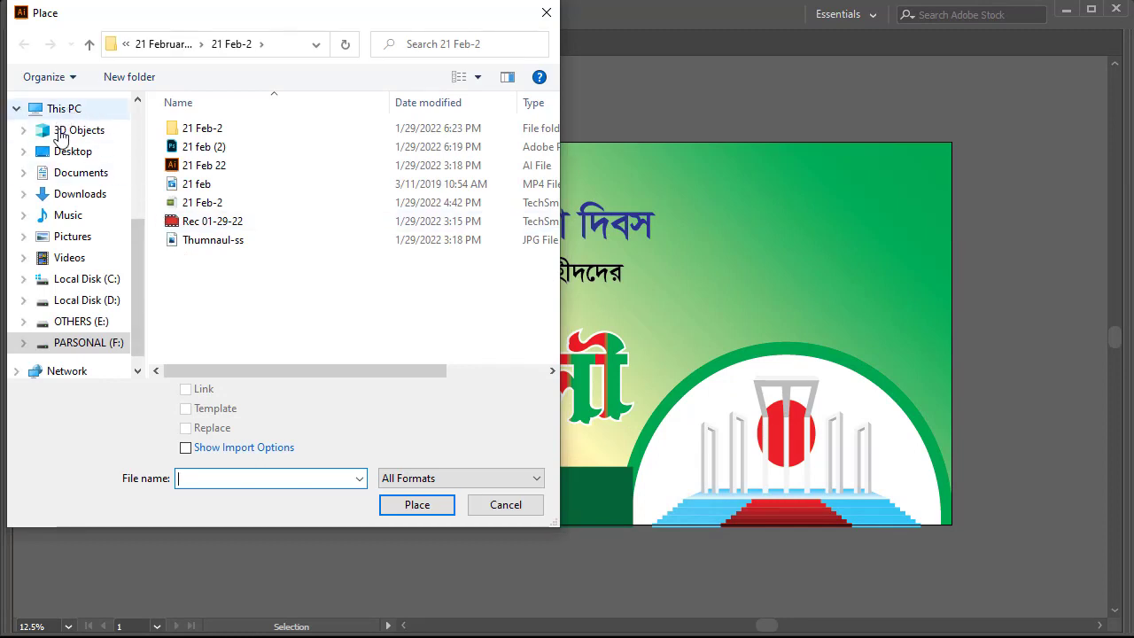
left_click(62, 151)
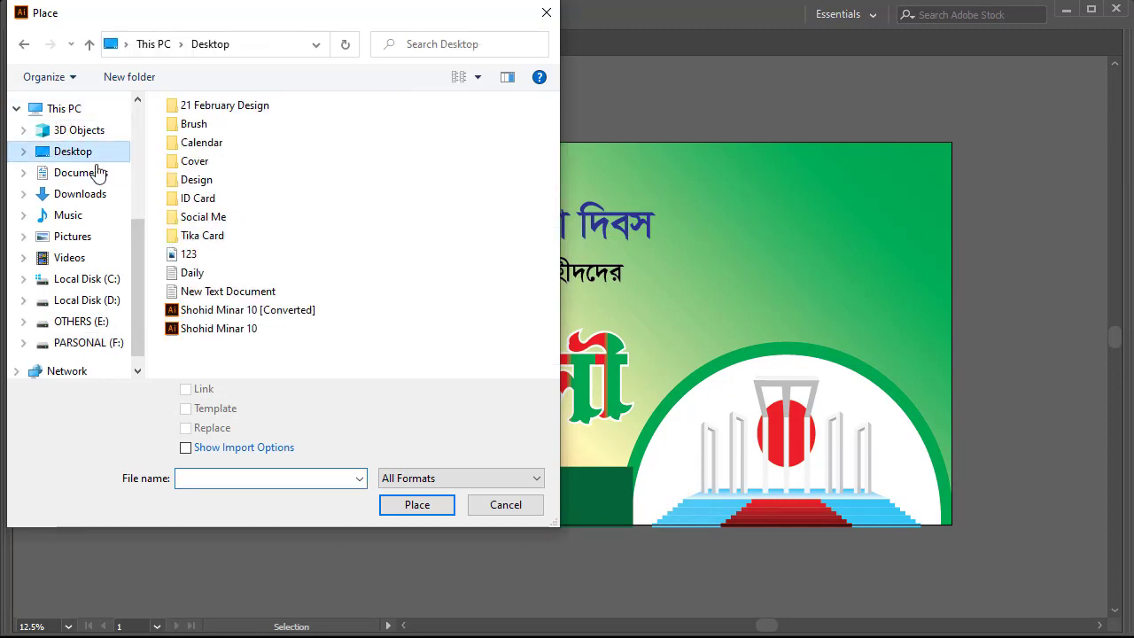
left_click(189, 255)
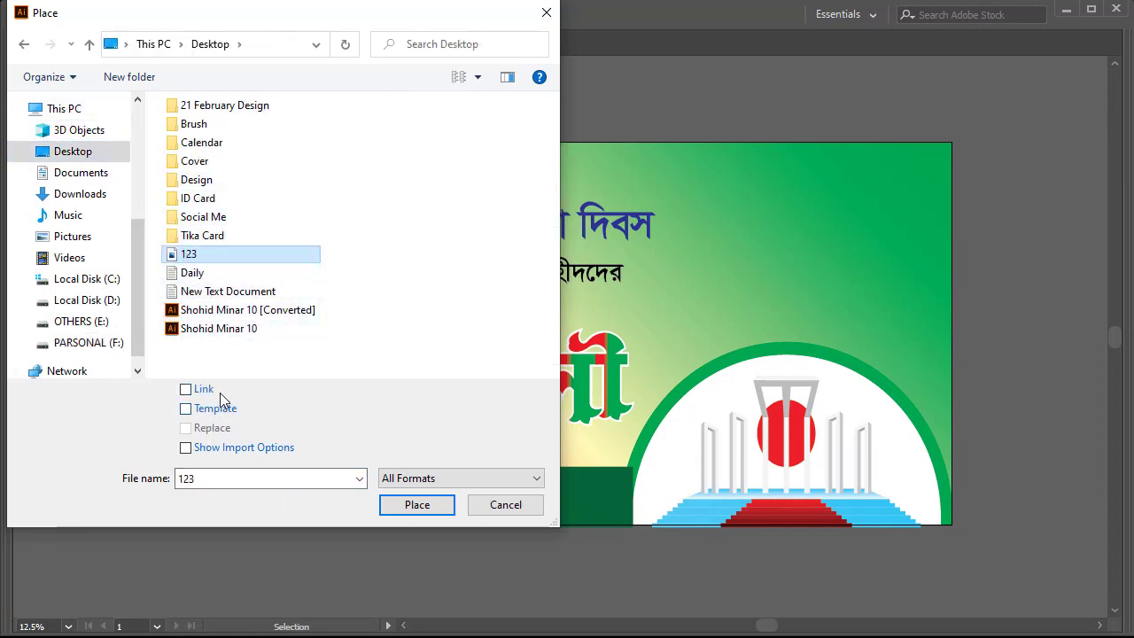
left_click(428, 507)
left_click(670, 222)
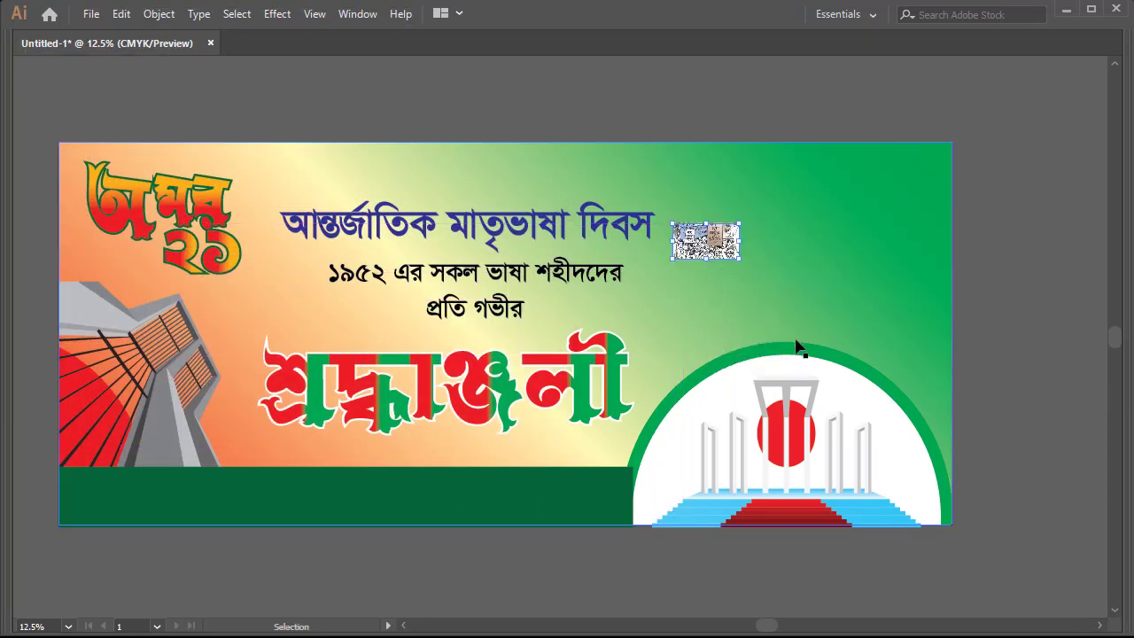
Enlarge the placed crowd image to about 58.7 × 31.7 in and align its upper-right corner with the banner's
left_click_drag(740, 259, 1019, 410)
mouse_move(824, 238)
left_mouse_down()
mouse_move(808, 252)
mouse_move(833, 239)
left_mouse_up()
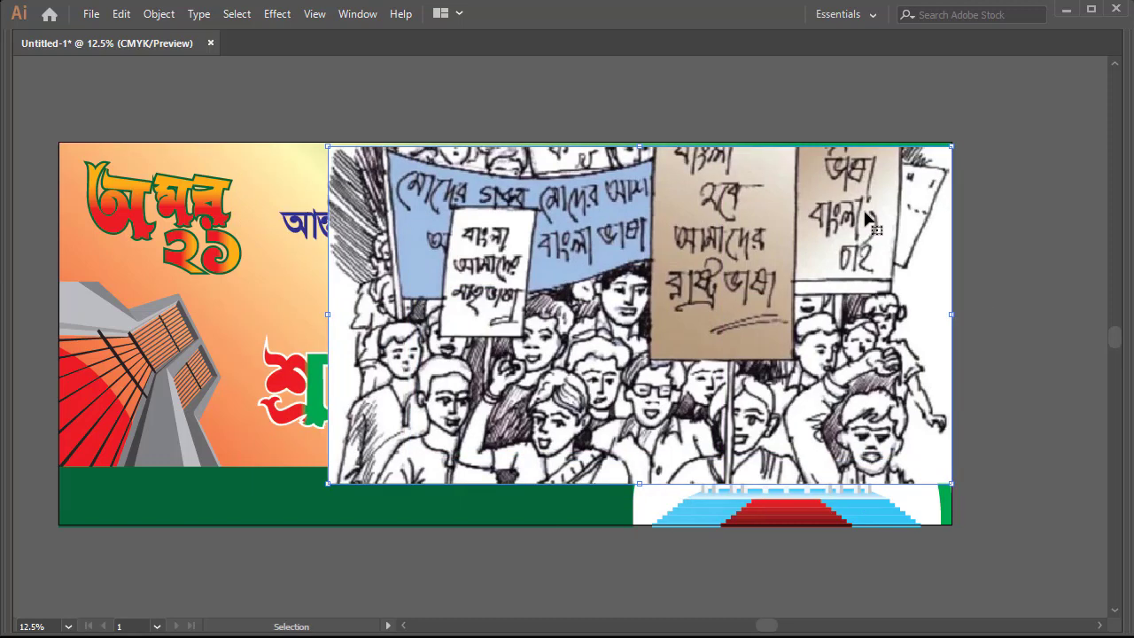
left_click_drag(901, 127, 908, 232)
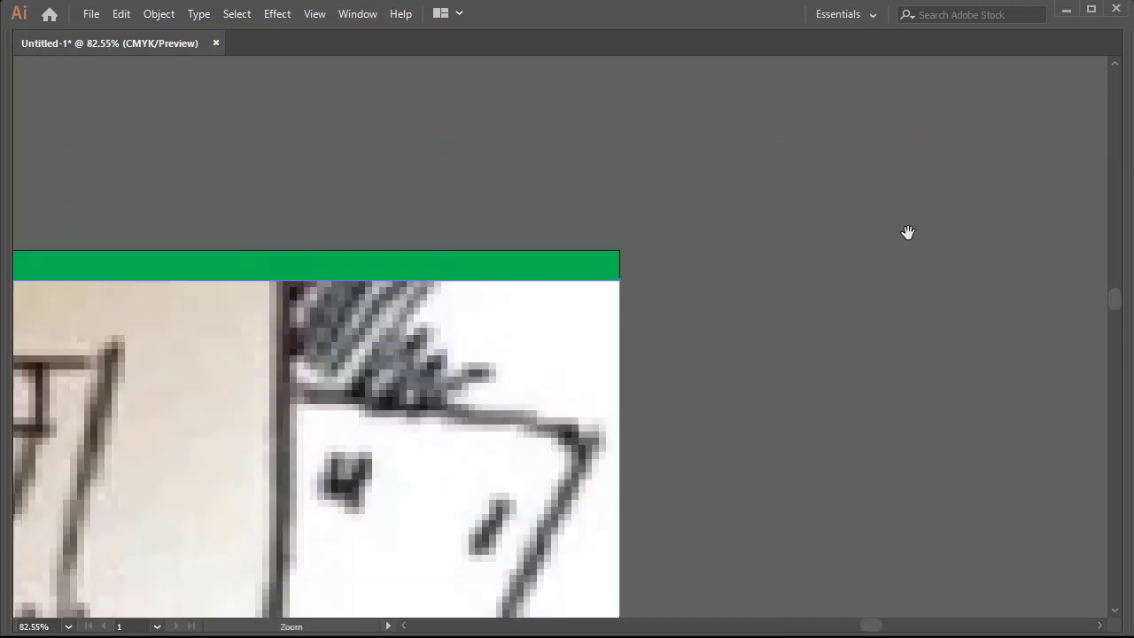
left_click_drag(536, 334, 532, 304)
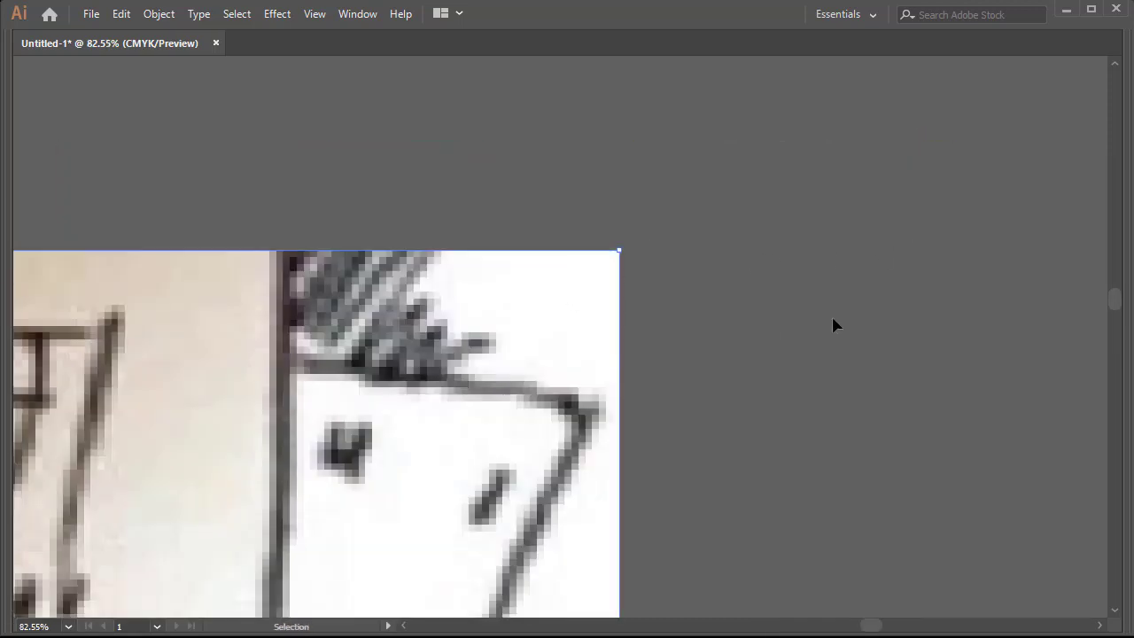
Stack the crowd image behind the text and monument artwork, sending the gradient background to the very back
left_click(400, 341, "ctrl+alt")
left_click(400, 341, "alt")
left_click(416, 347, "alt")
left_click(431, 363, "alt")
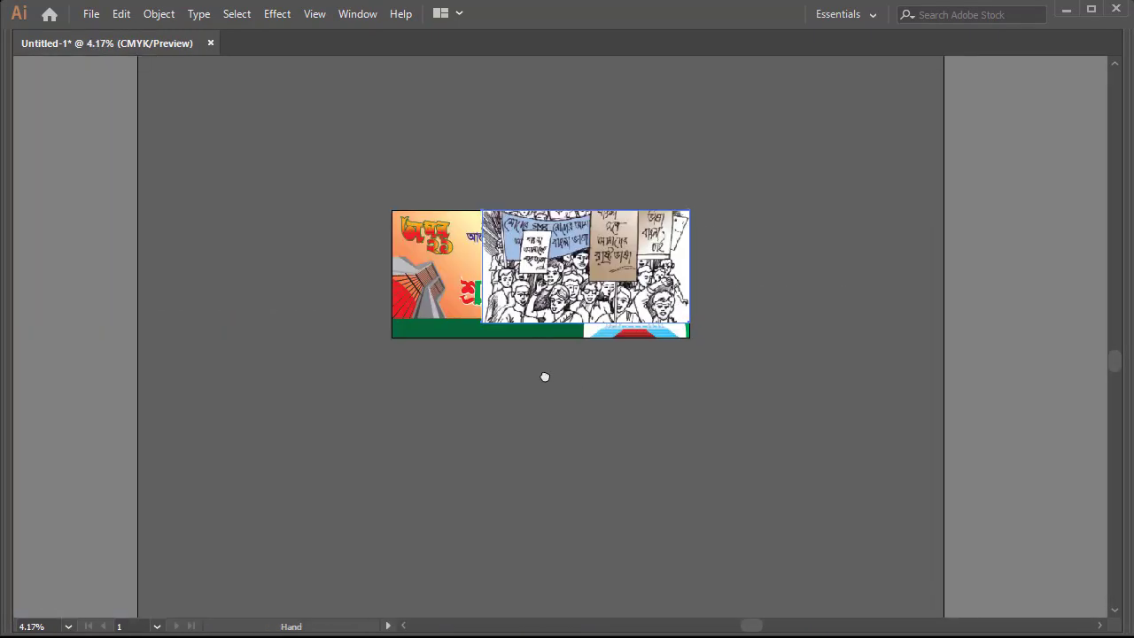
key("v")
left_click(624, 254)
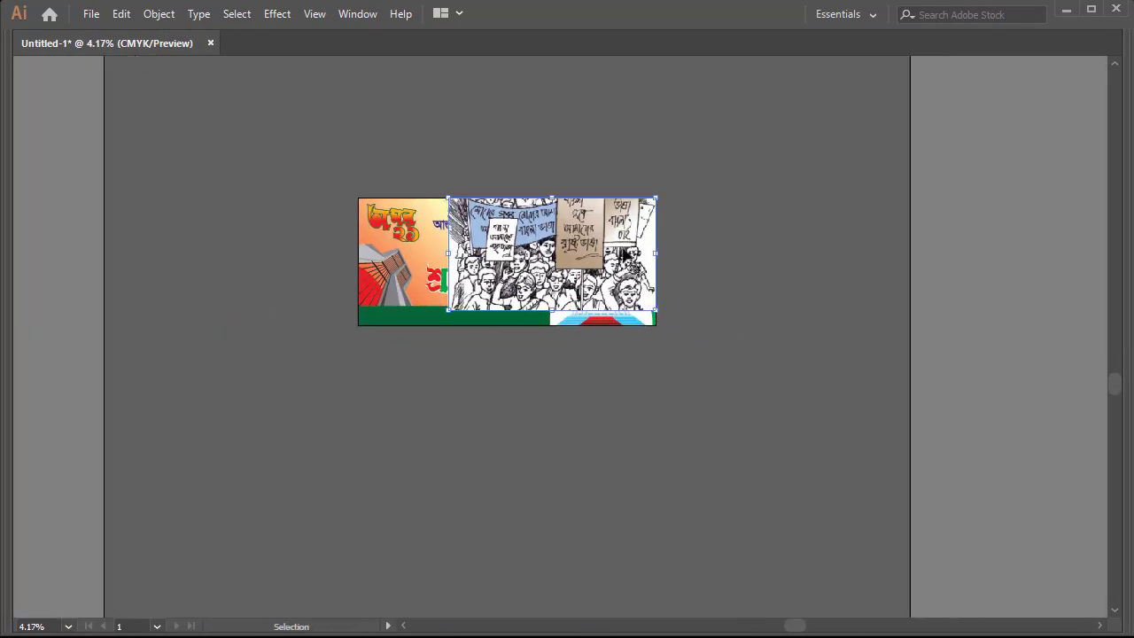
left_click_drag(705, 164, 625, 235)
right_click(623, 237)
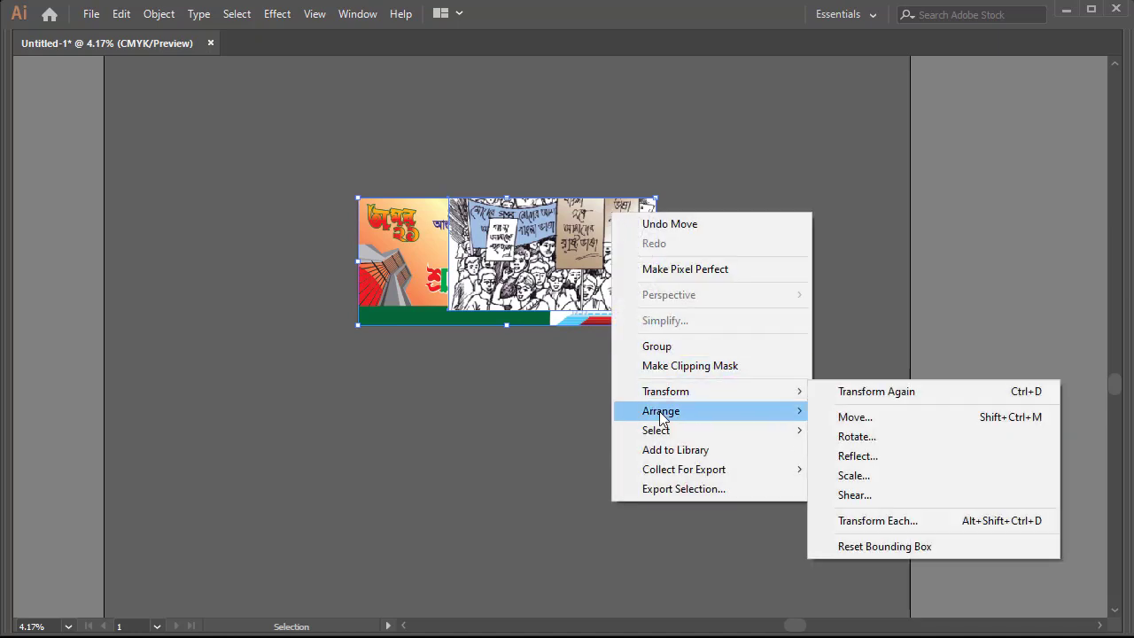
mouse_move(660, 417)
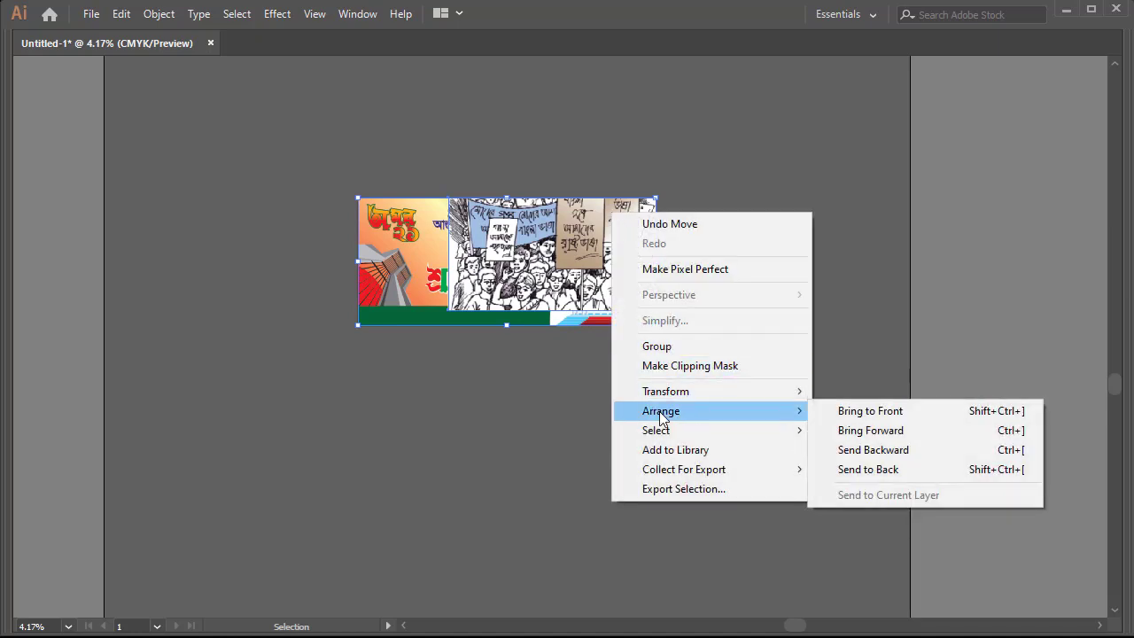
left_click(879, 478)
Reduce the crowd image's opacity to 33%
left_click(610, 217)
key("Tab")
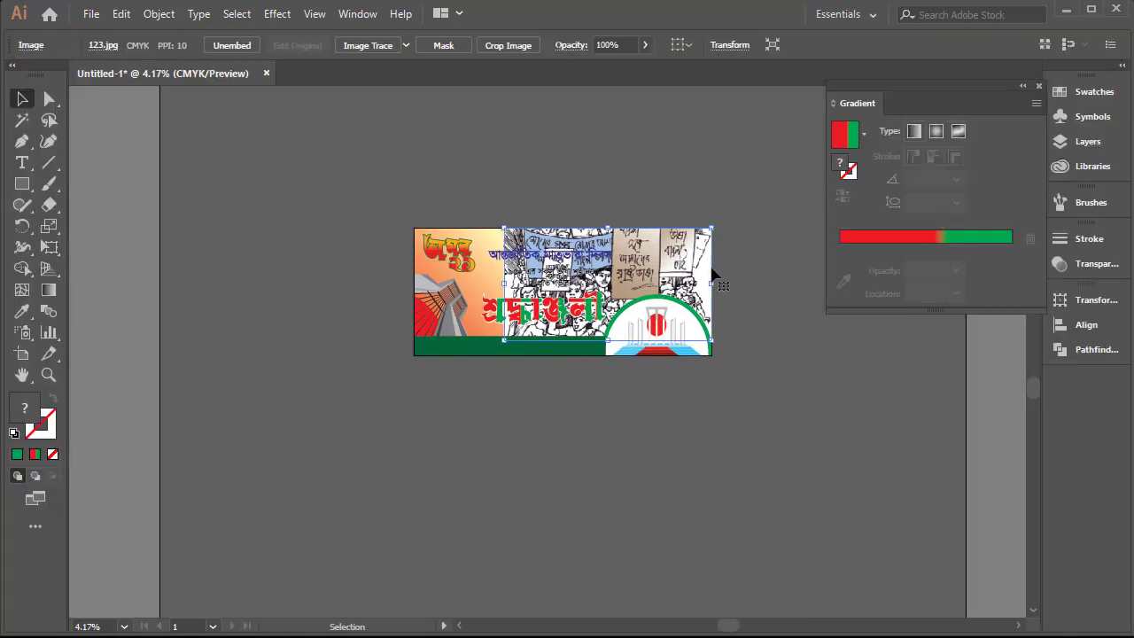
left_click(1089, 301)
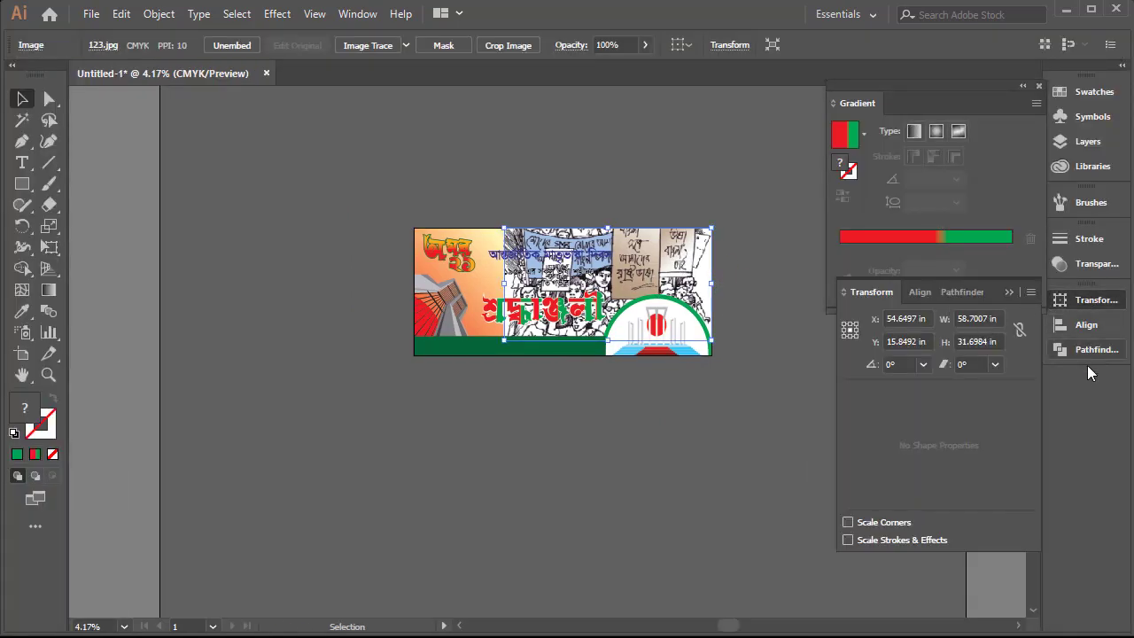
left_click(1095, 263)
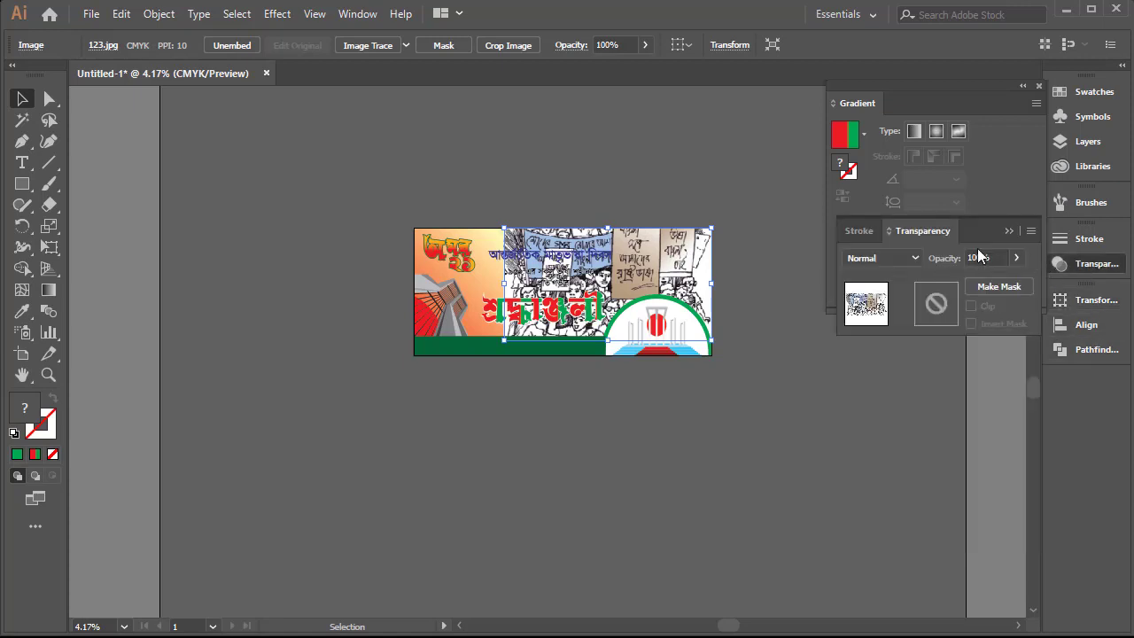
left_click(1020, 258)
left_click_drag(1019, 279, 969, 280)
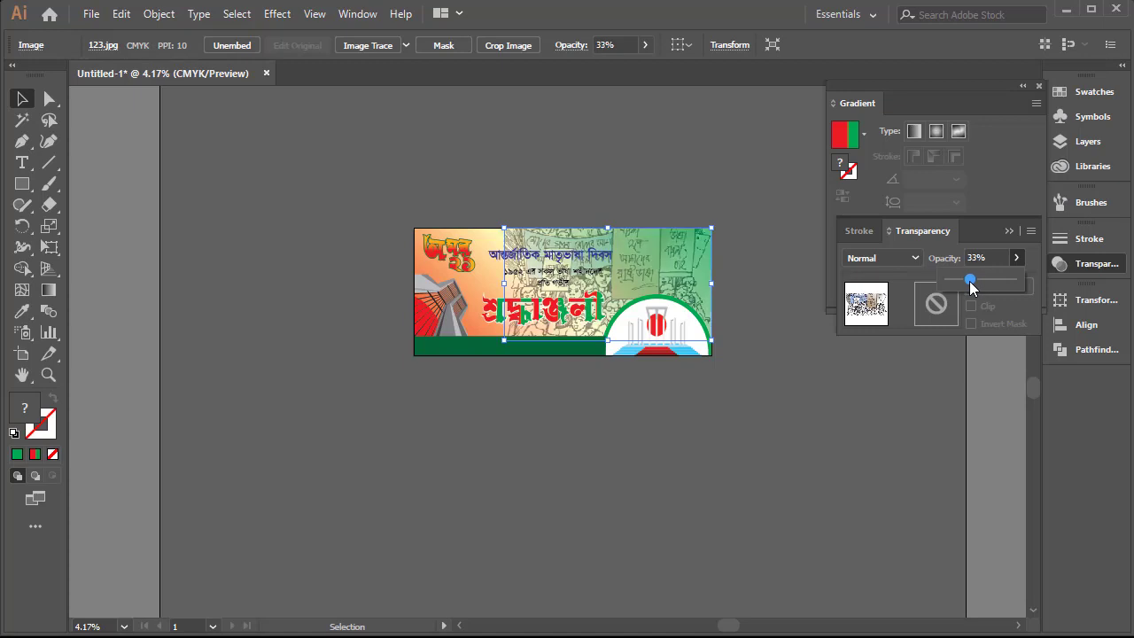
left_click(794, 428)
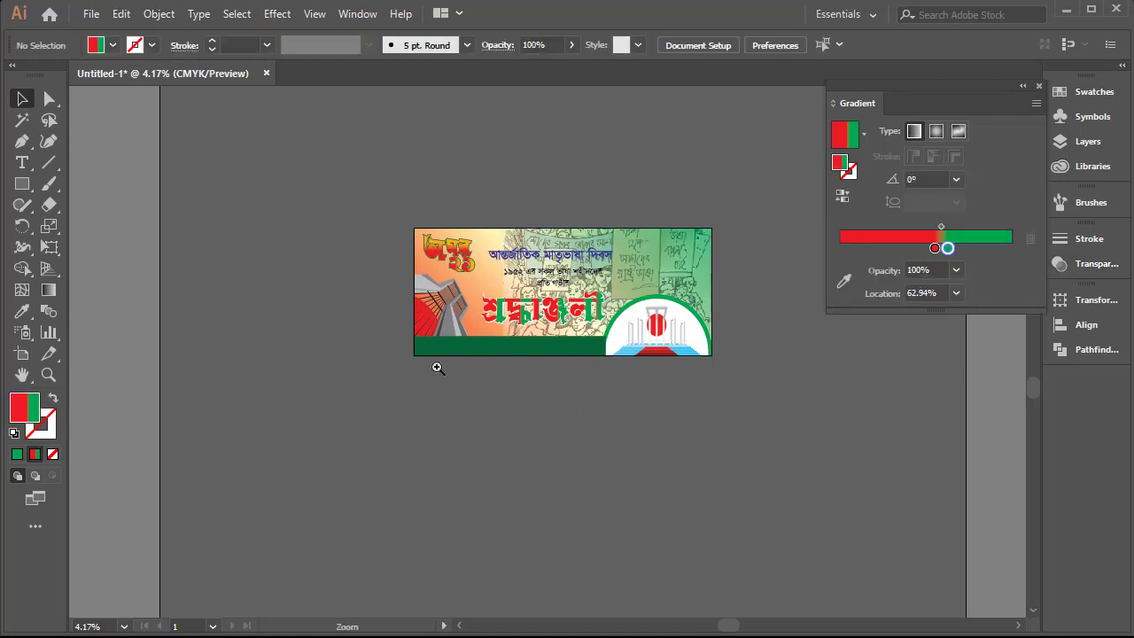
Try stretching the crowd image to the banner's left edge, and undo the stretch
key("ctrl+plus")
left_click(602, 222)
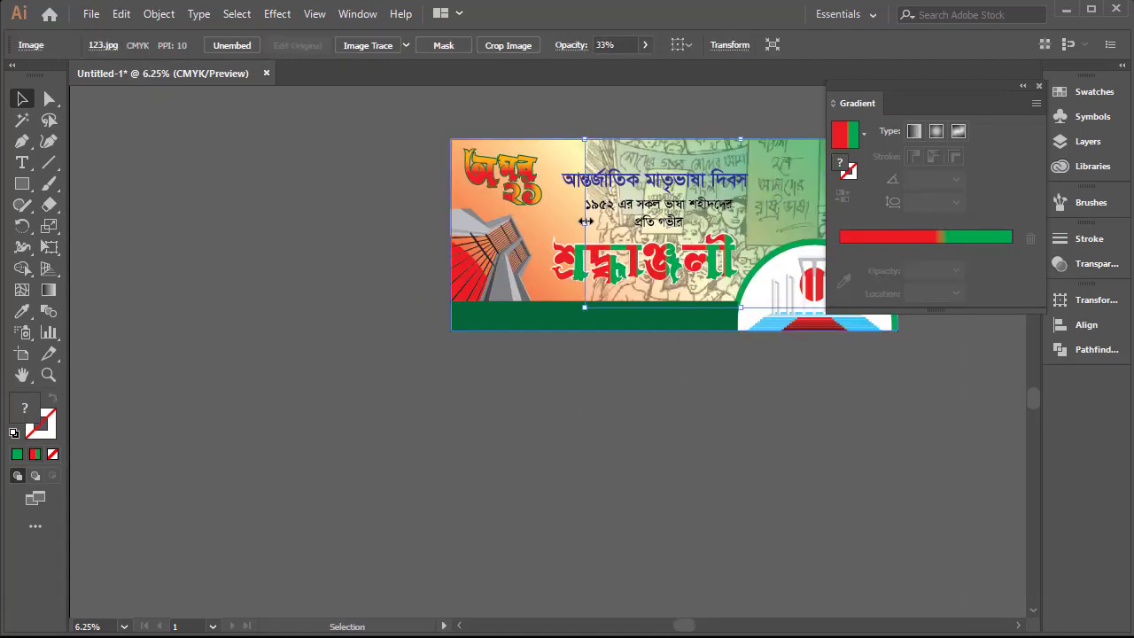
left_click_drag(585, 222, 452, 222)
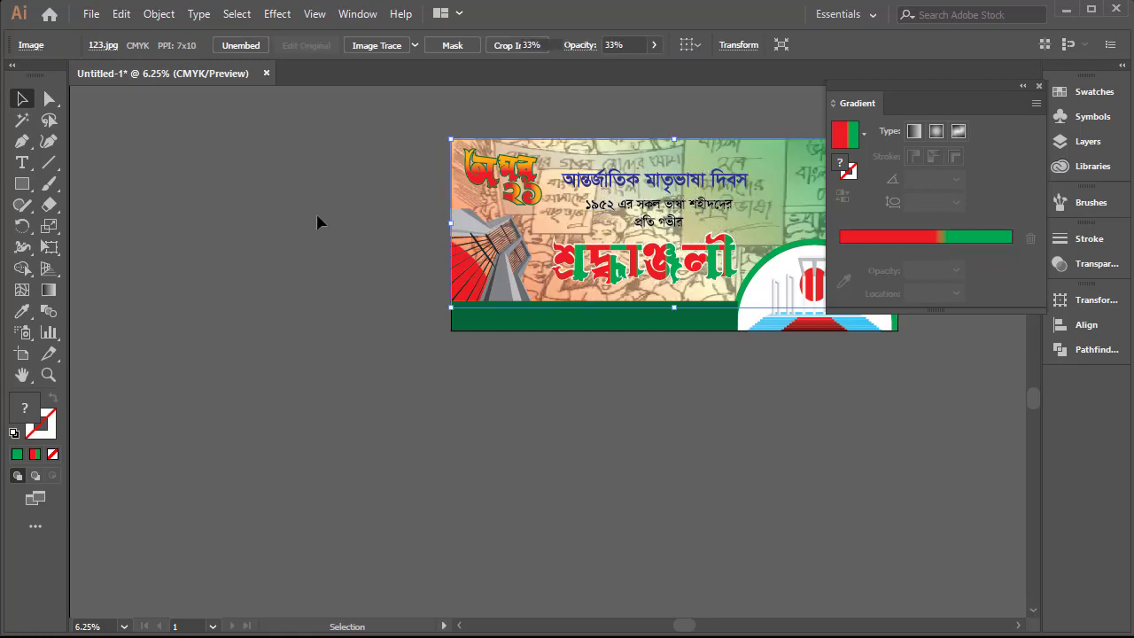
left_click(316, 221)
key("Tab")
key("ctrl+z")
Narrow the crowd image to the area above the monument arch, beside the text lines, keeping its upper-right corner aligned with the banner's
key("v")
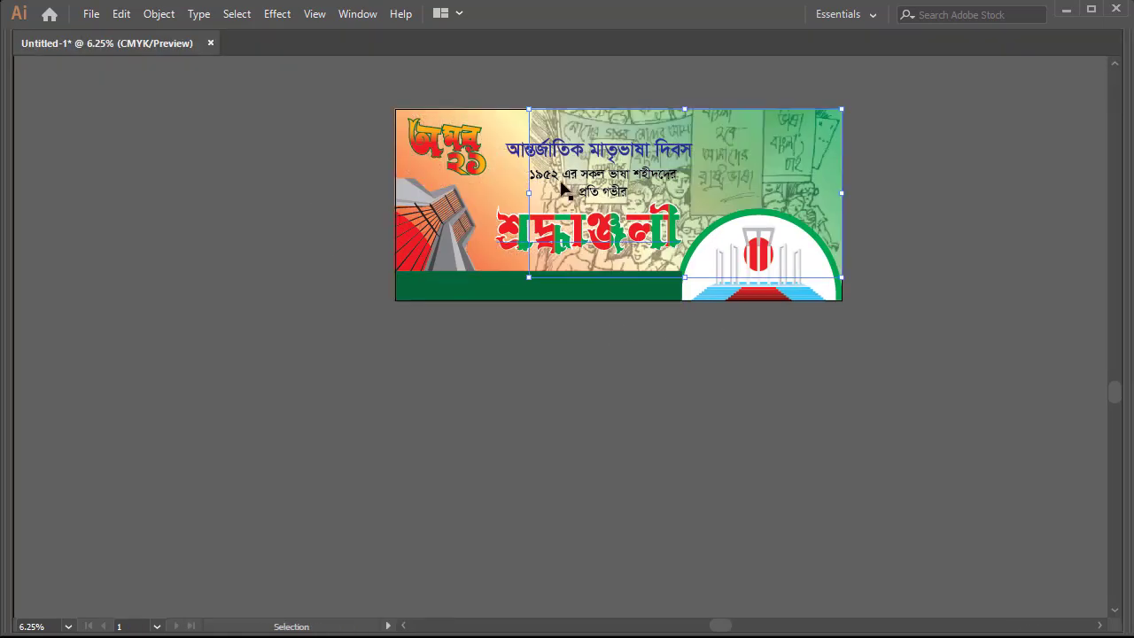
left_click_drag(527, 277, 702, 262)
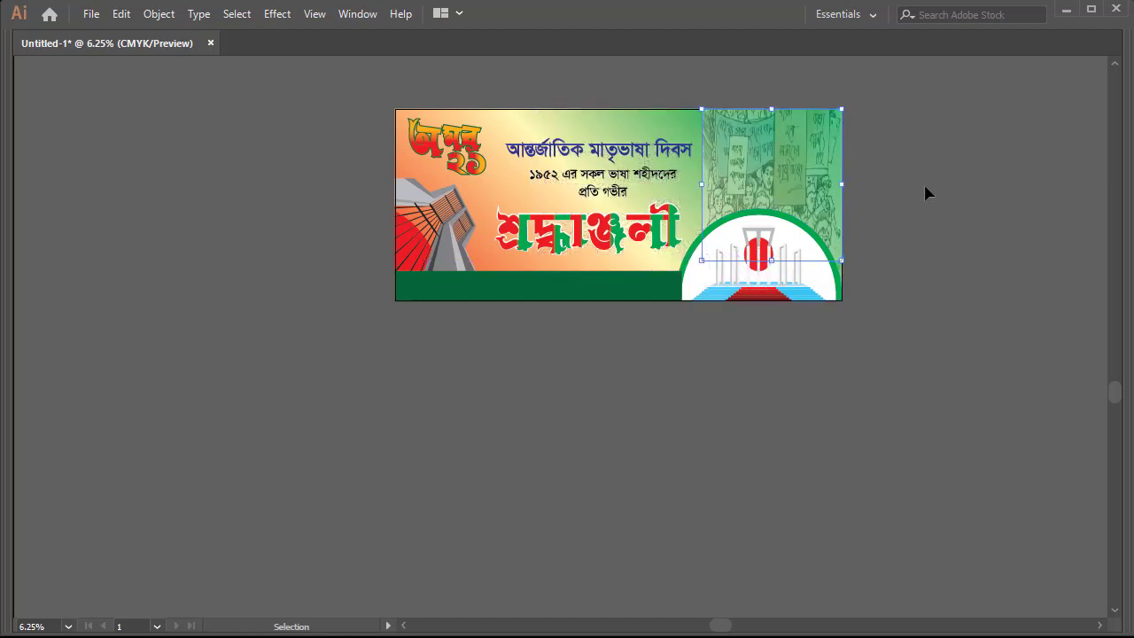
left_click(928, 184)
left_click(531, 284, "ctrl")
left_click_drag(697, 352, 599, 357)
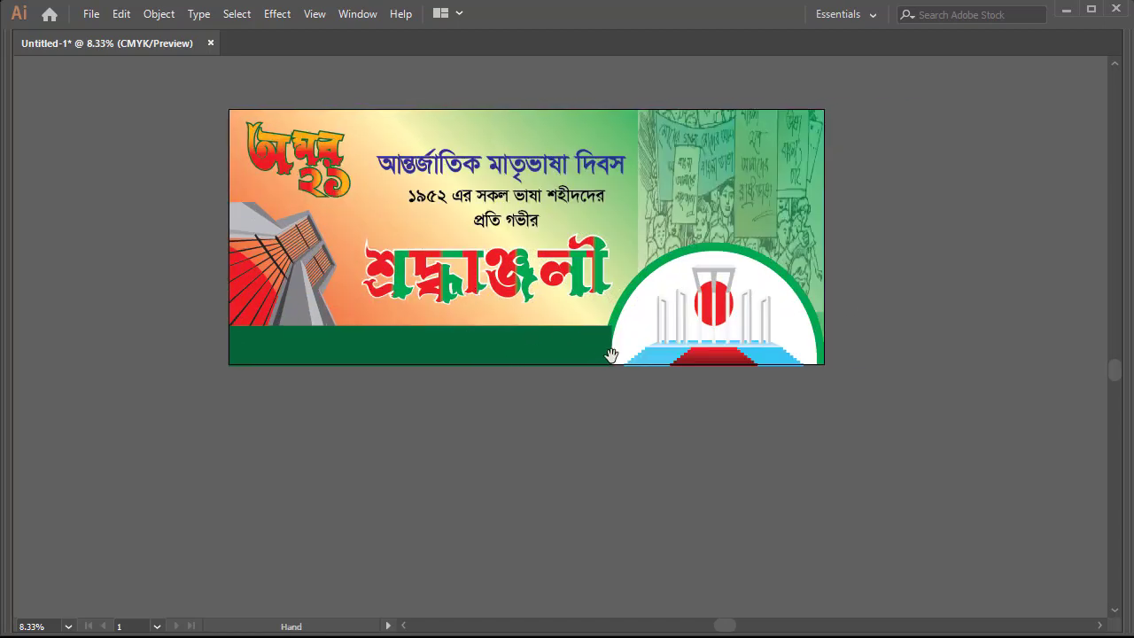
left_click(703, 200)
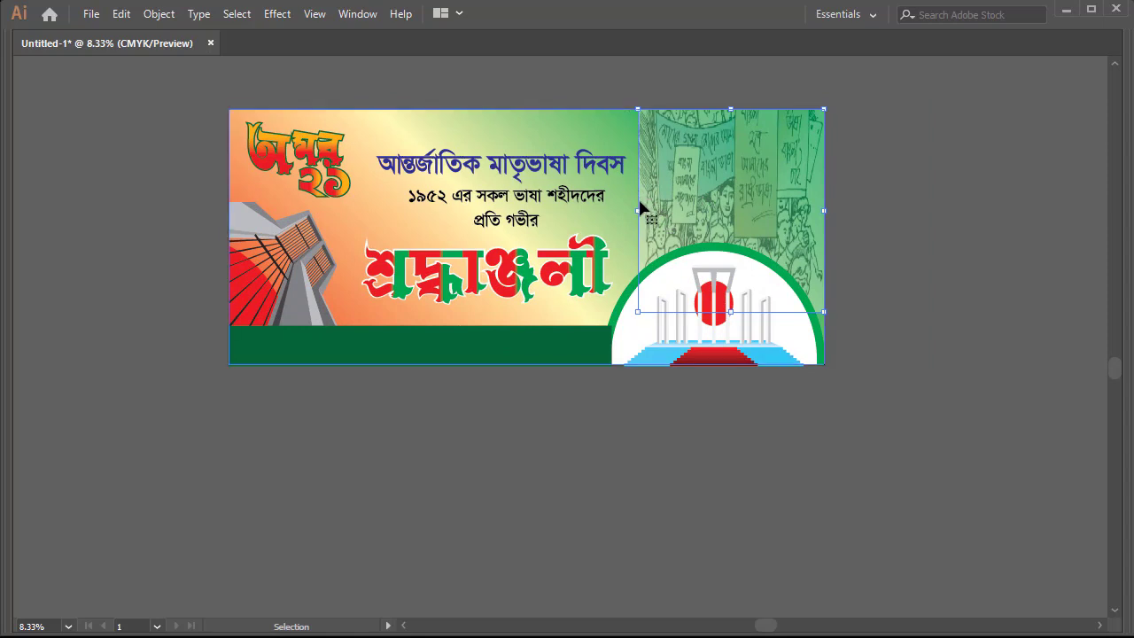
mouse_move(638, 210)
left_mouse_down()
mouse_move(616, 210)
mouse_move(633, 210)
left_mouse_up()
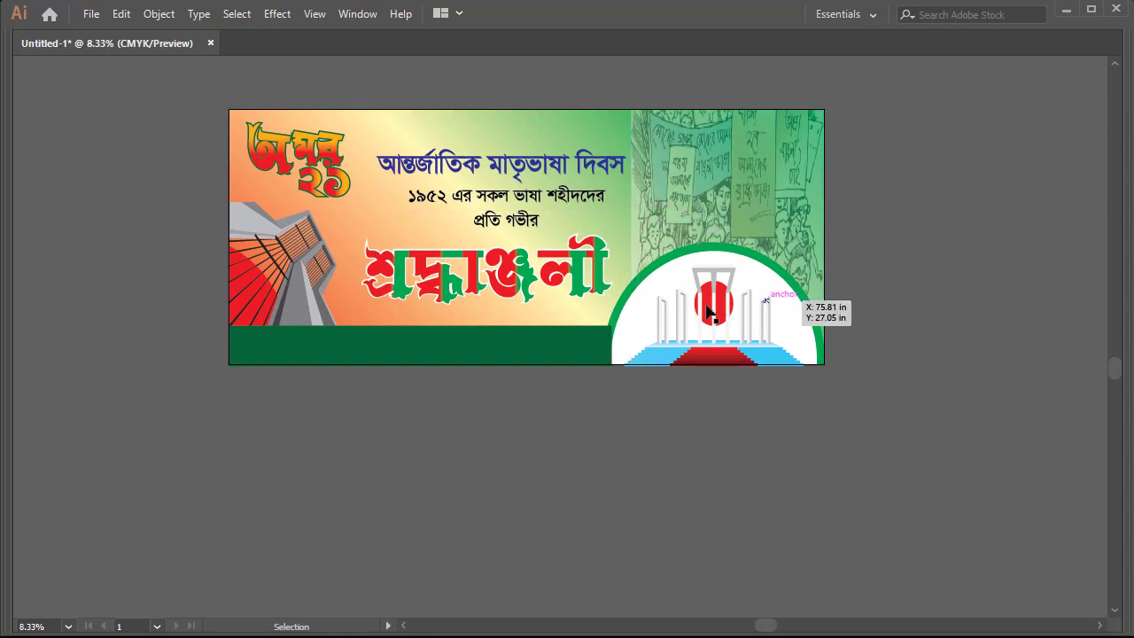
Shorten the crowd image from its lower edge so it ends near the upper part of the monument arch
key("ctrl+equal")
left_click_drag(518, 181, 527, 176)
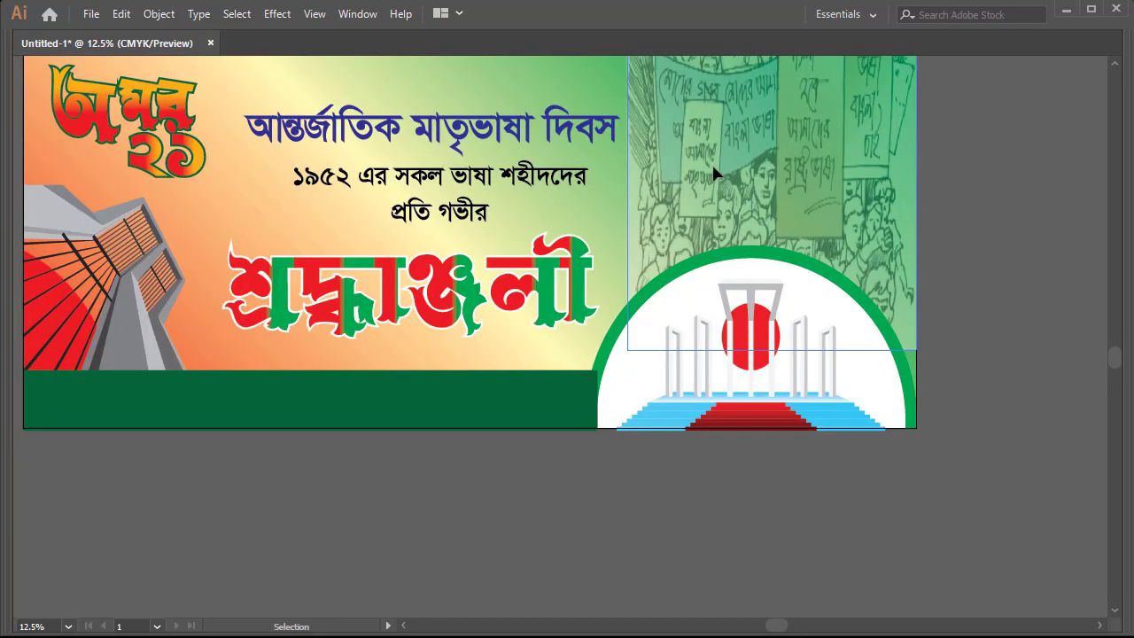
left_click_drag(772, 349, 782, 288)
key("ctrl+minus")
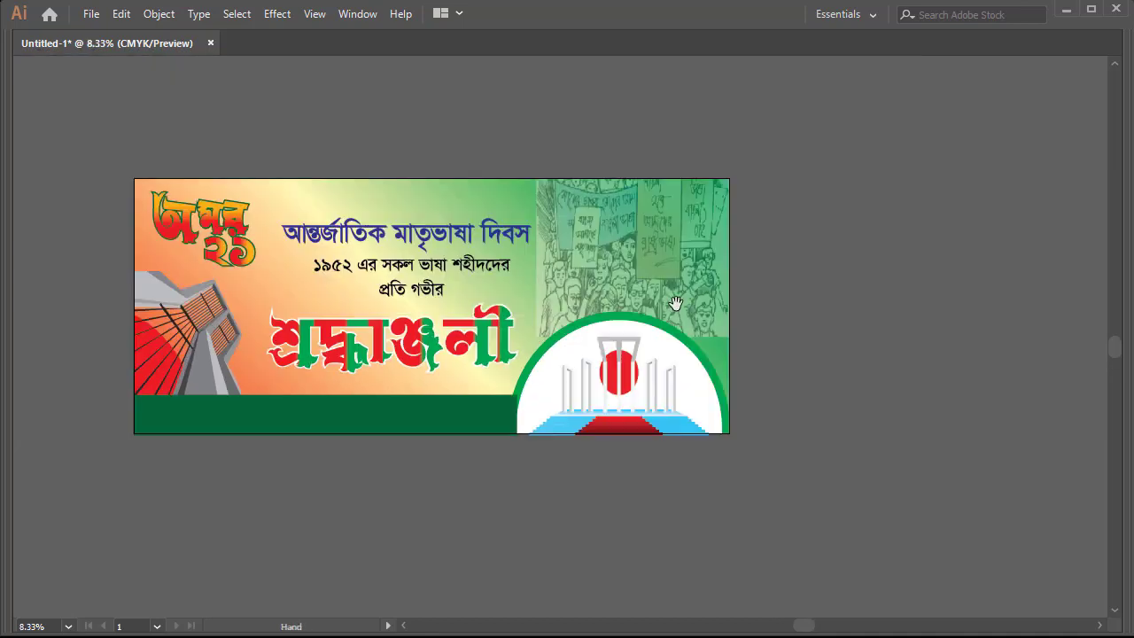
left_click_drag(675, 303, 710, 282)
left_click(562, 282, "ctrl")
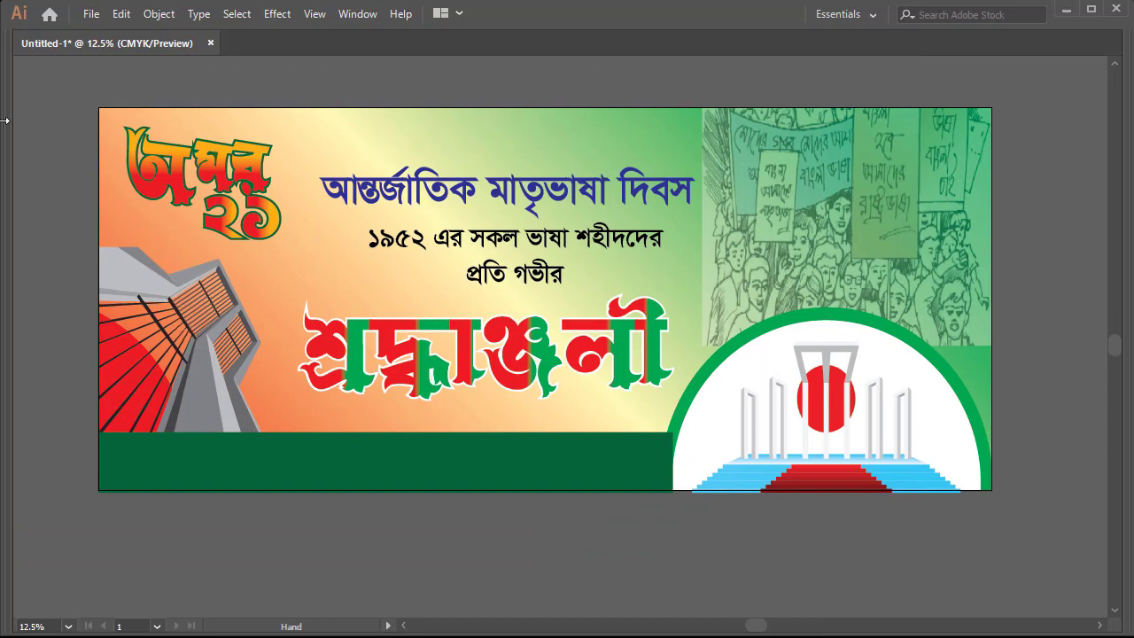
key("Tab")
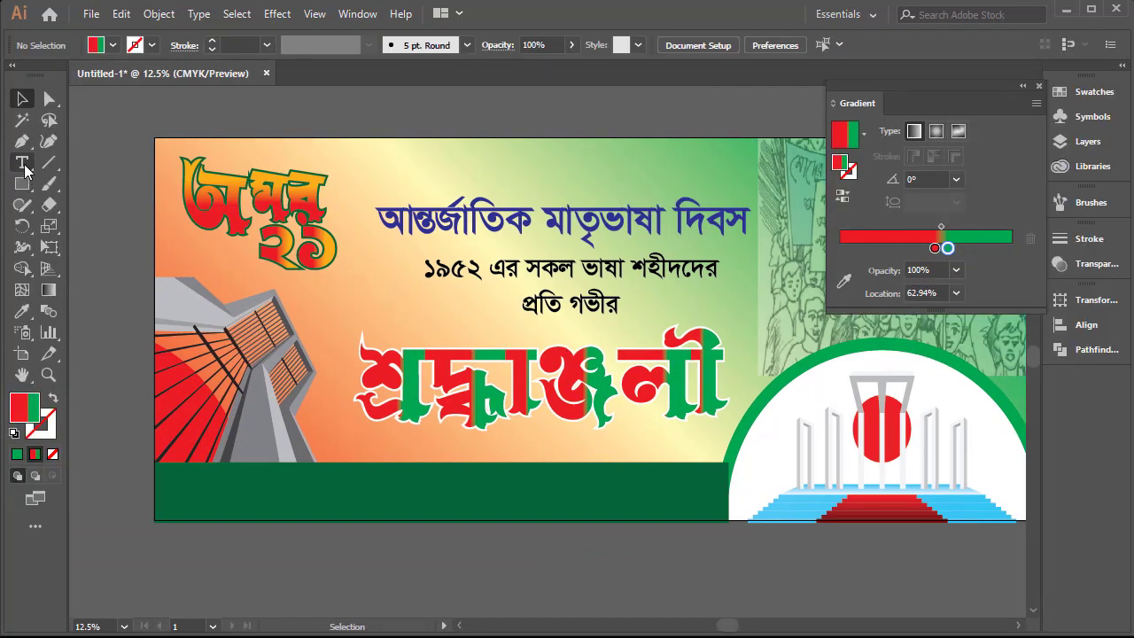
left_click(24, 163)
left_click(257, 565)
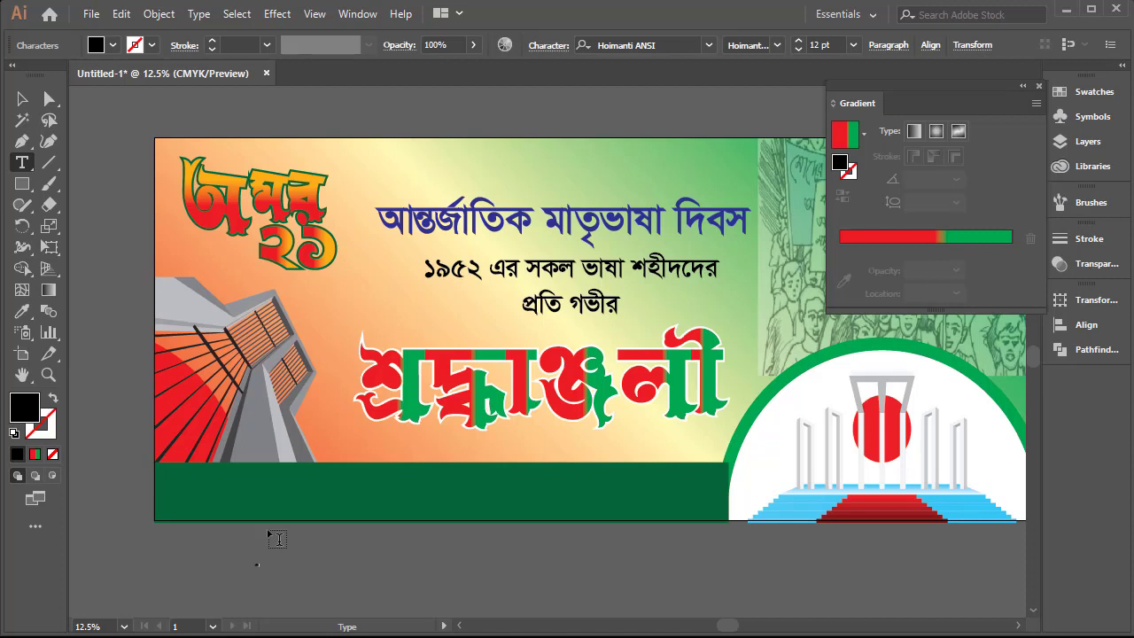
key("Escape")
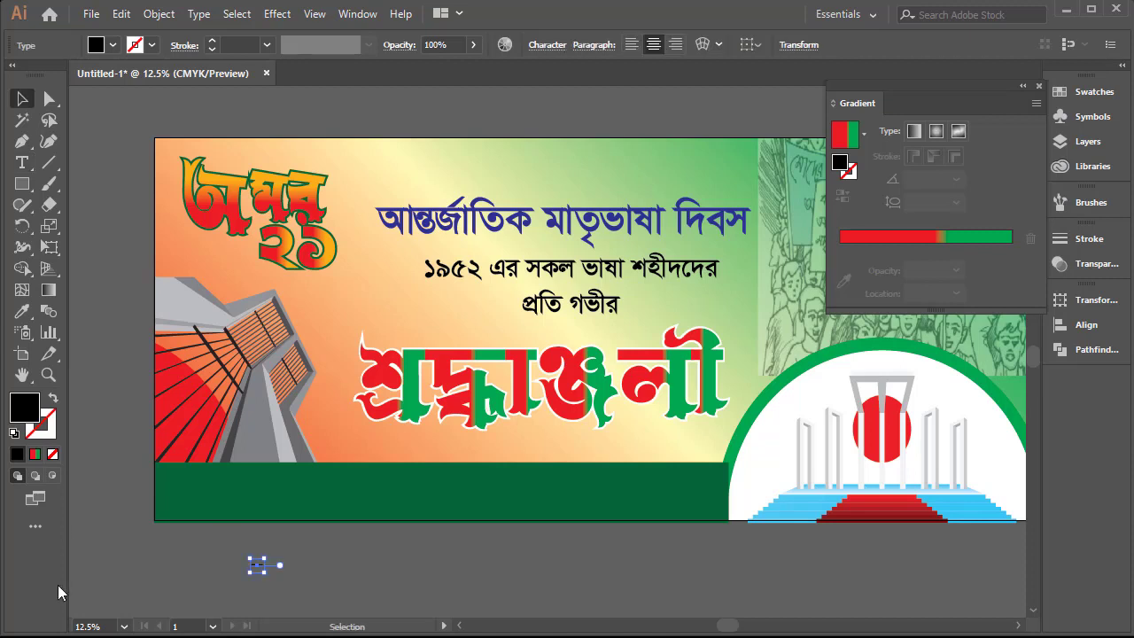
left_click_drag(262, 568, 299, 574)
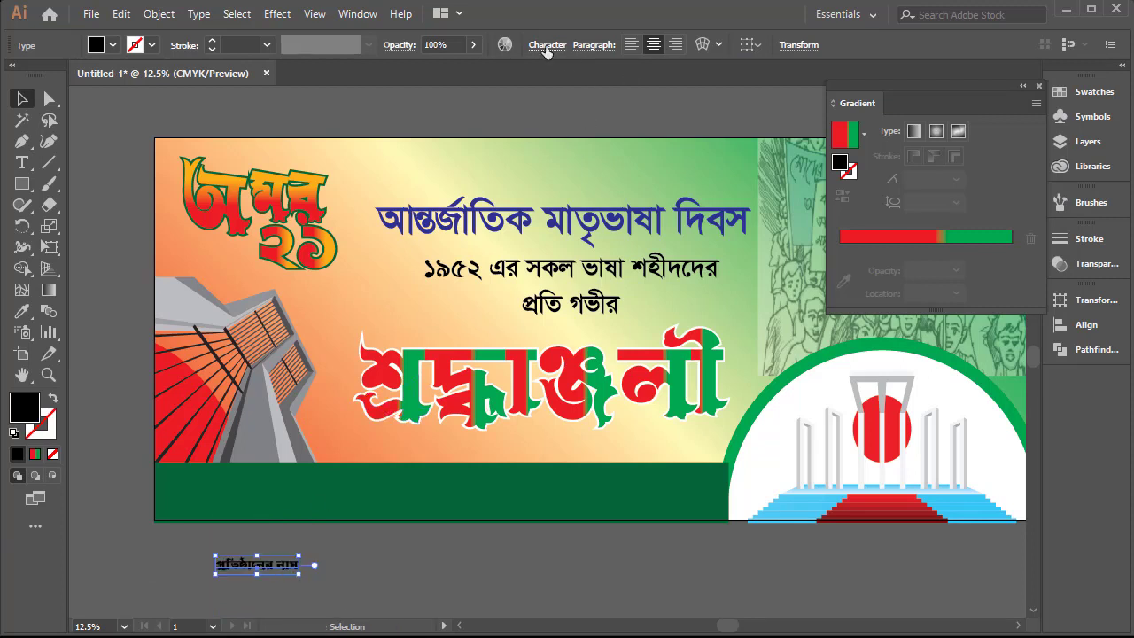
key("ctrl+x")
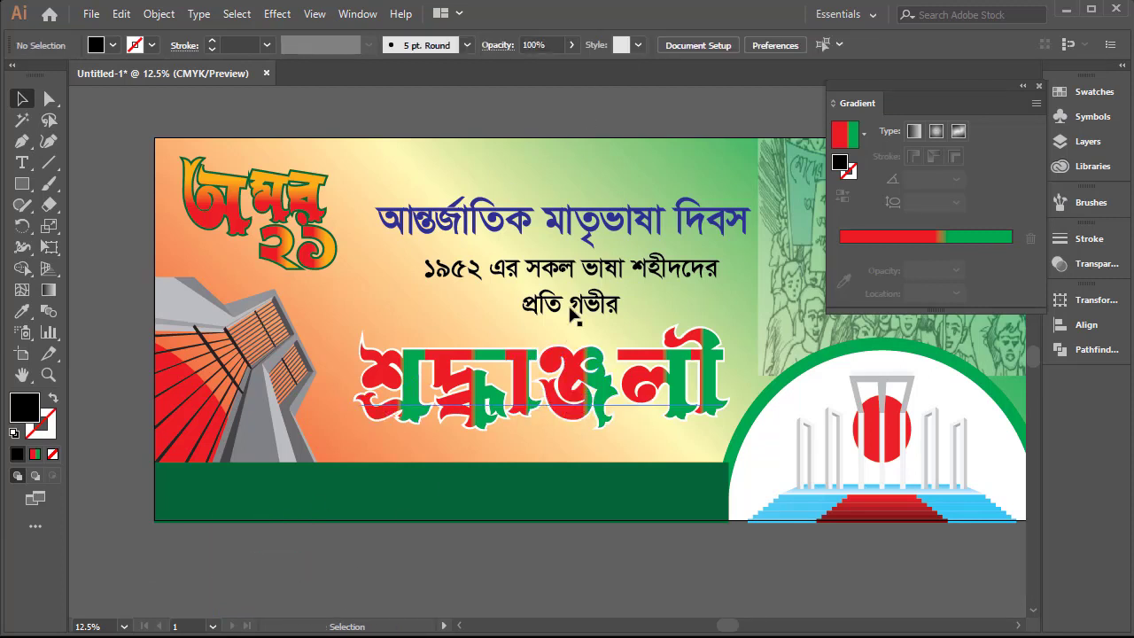
Duplicate the two-line black text, replace the copy's wording with "প্রতিষ্ঠানের নাম" and a row of dots, and place it on the green base strip
left_click_drag(587, 272, 381, 540)
double_click(381, 539)
key("ctrl+a")
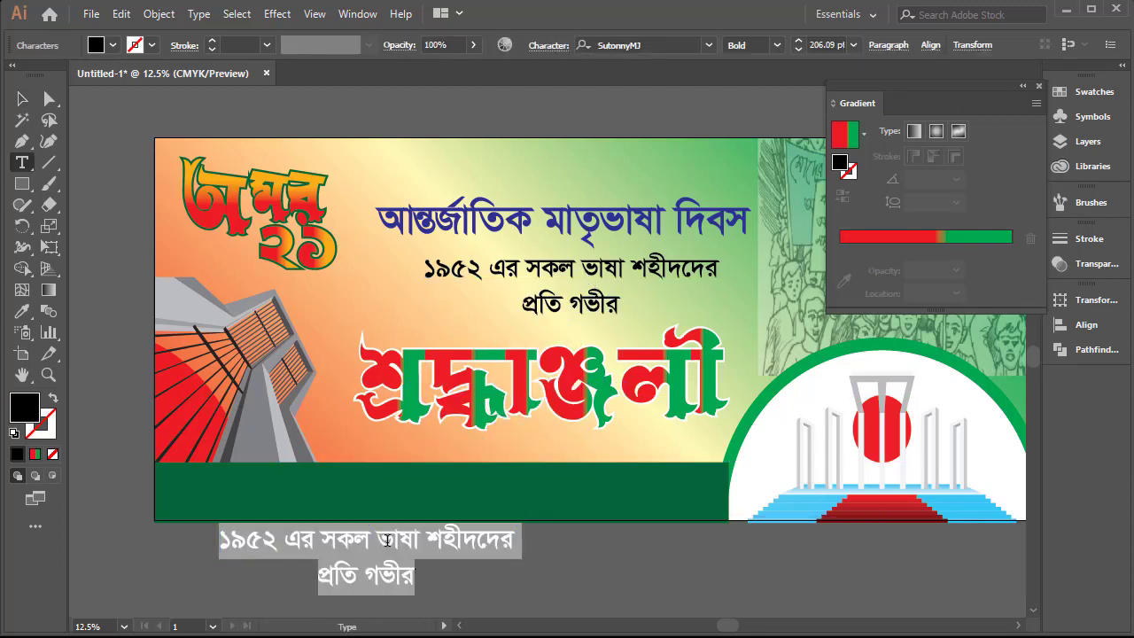
type("প্রিতষ্ঠানের")
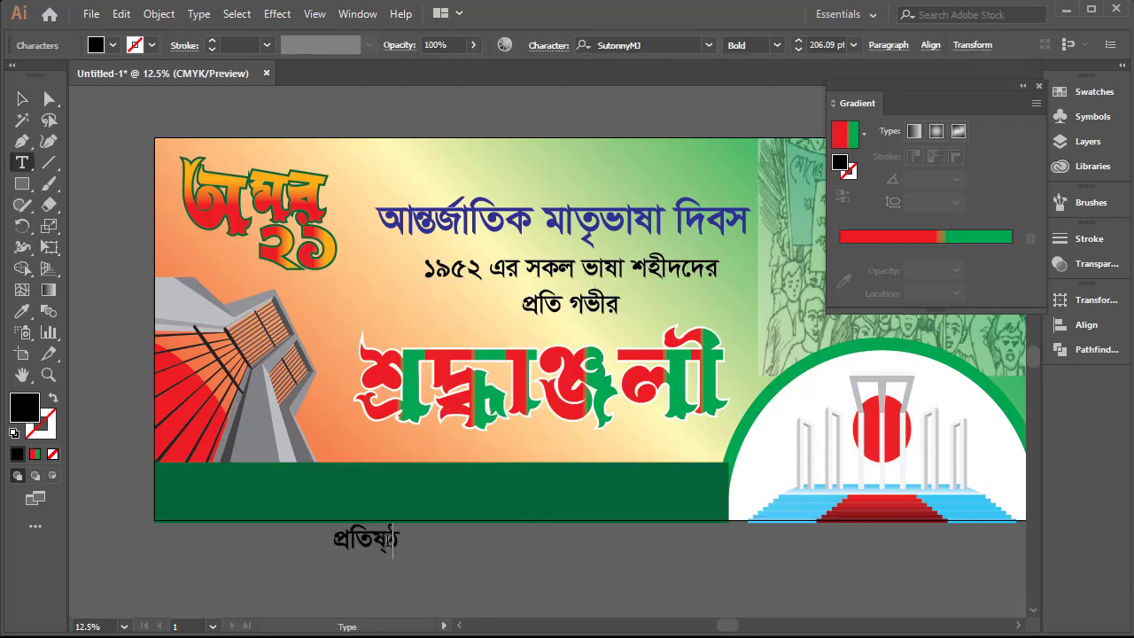
type(".")
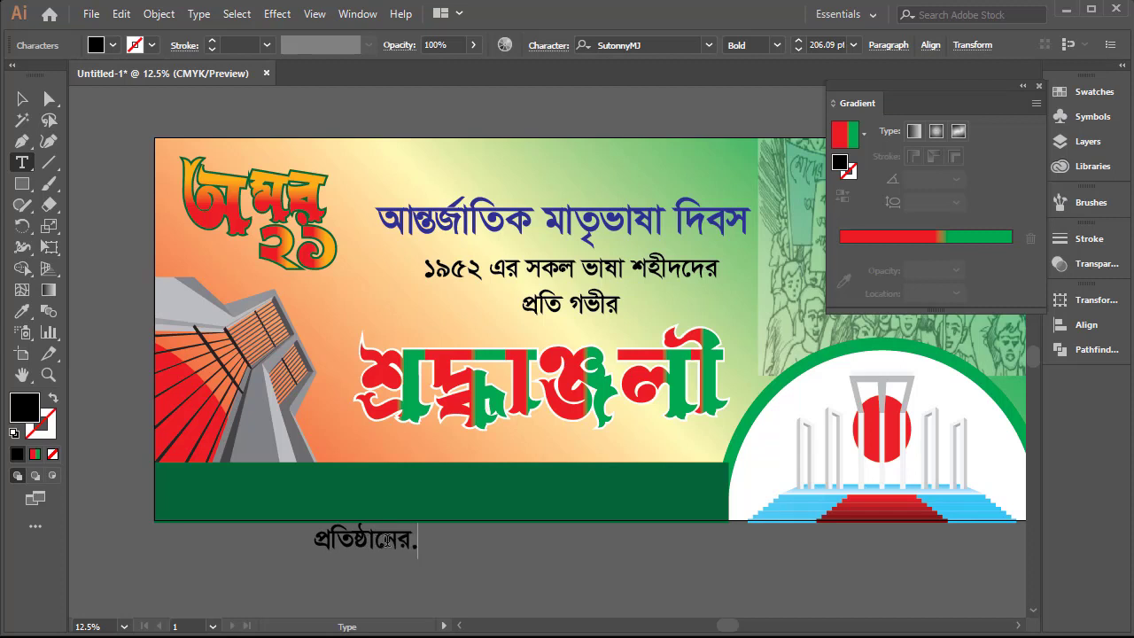
type("......................................")
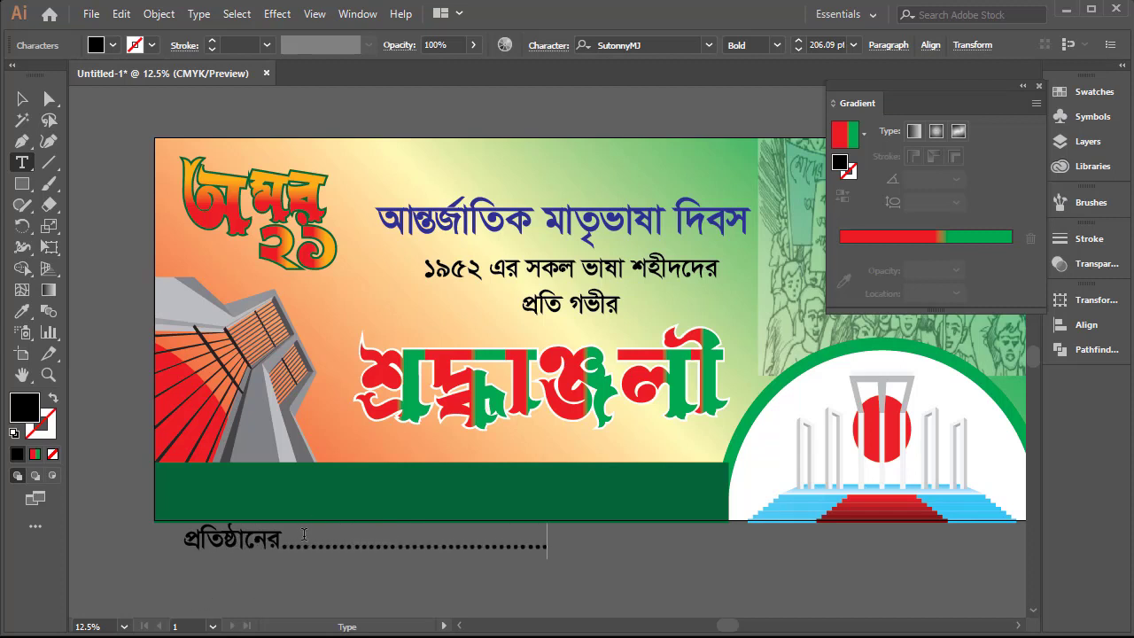
type(" নাম")
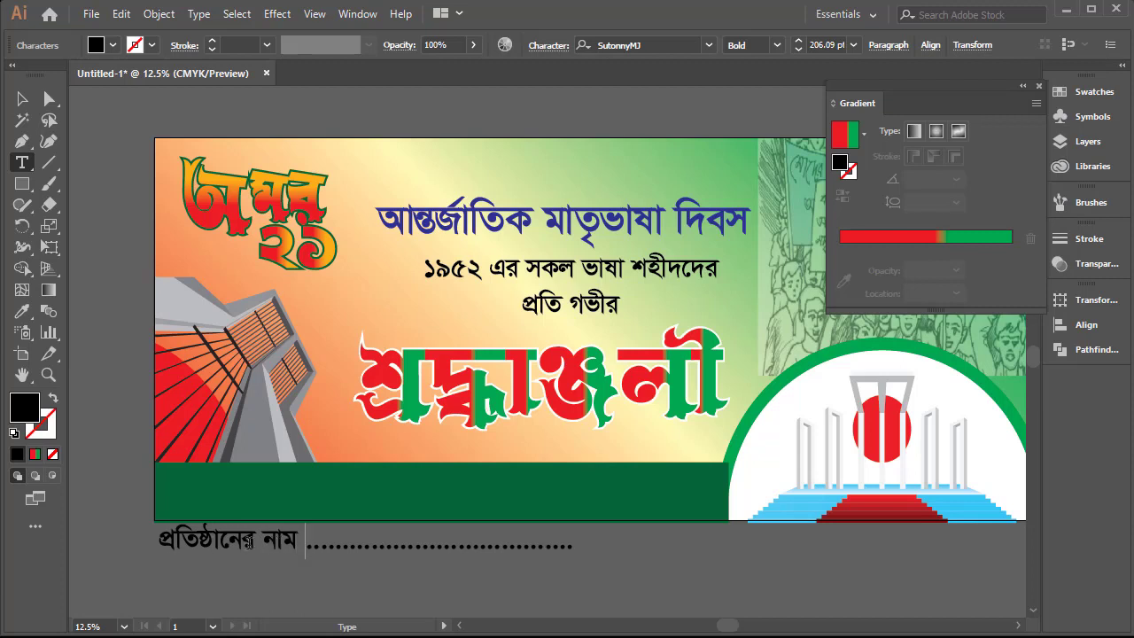
key("Escape")
left_click_drag(229, 553, 268, 499)
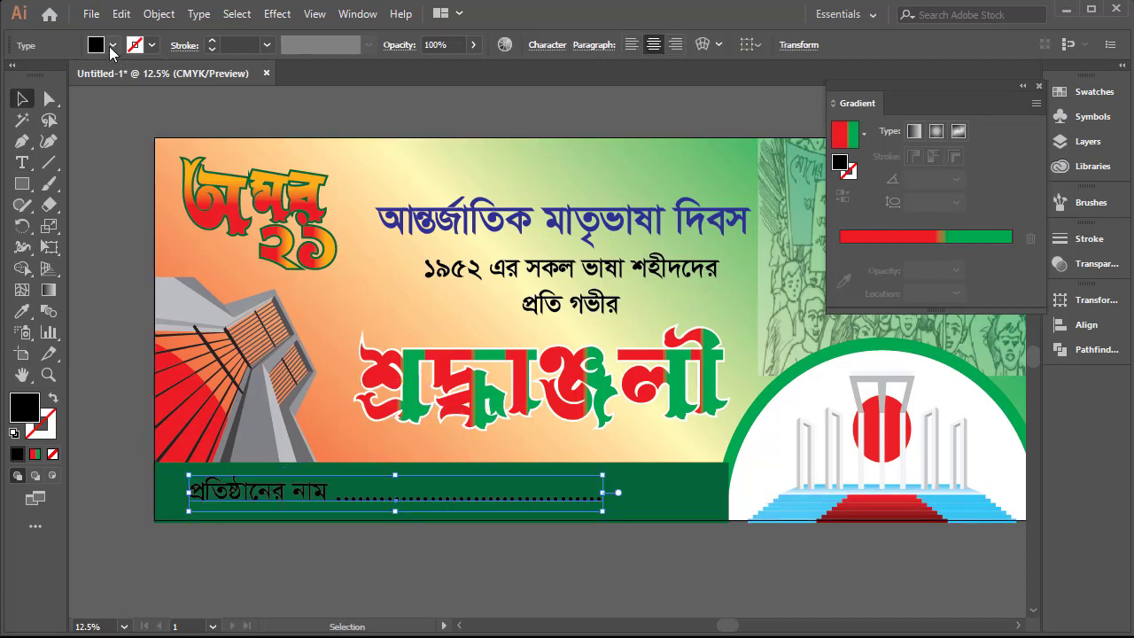
Fill the institution-name line on the green strip with white and enlarge it slightly
left_click(112, 44)
left_click(35, 75)
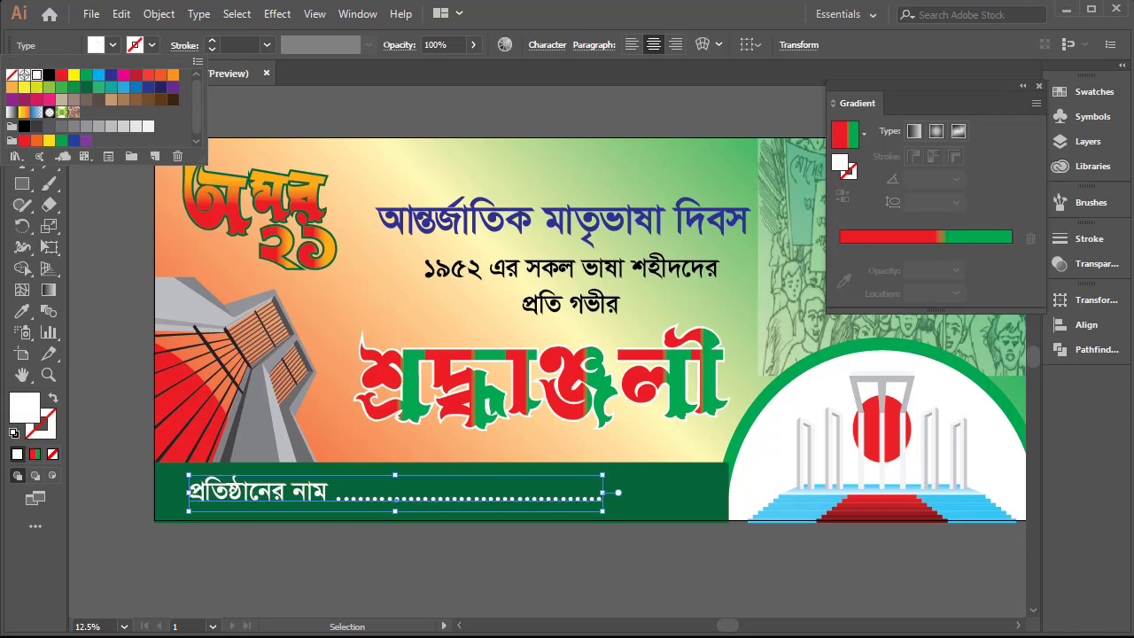
key("Escape")
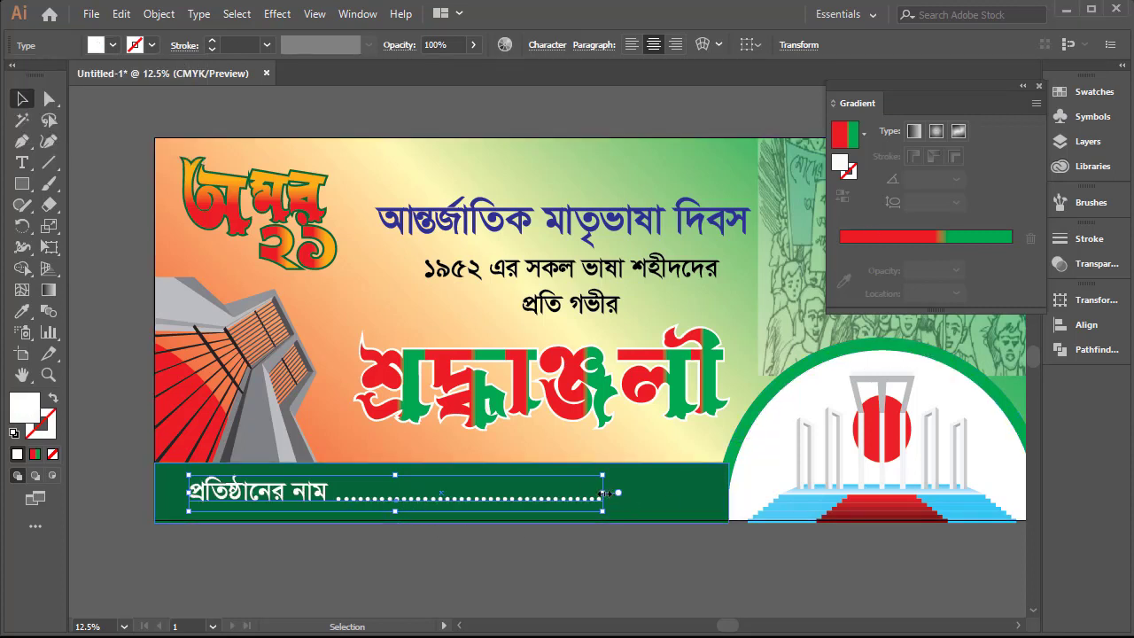
left_click_drag(603, 492, 636, 538)
key("ctrl+shift+a")
key("ctrl+minus")
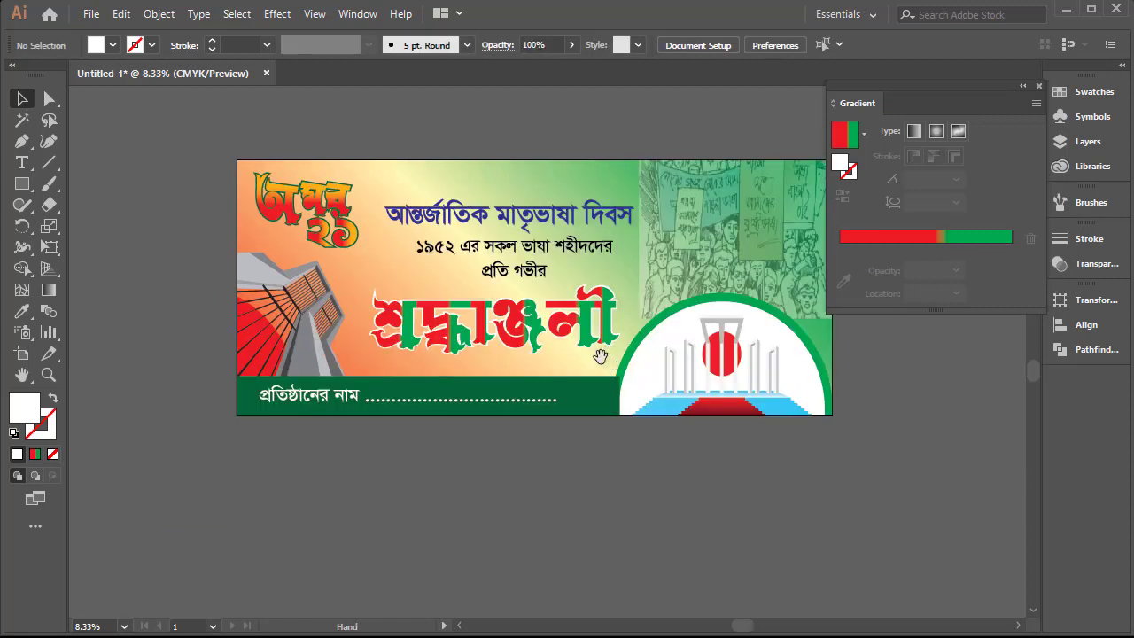
left_click_drag(548, 291, 463, 355)
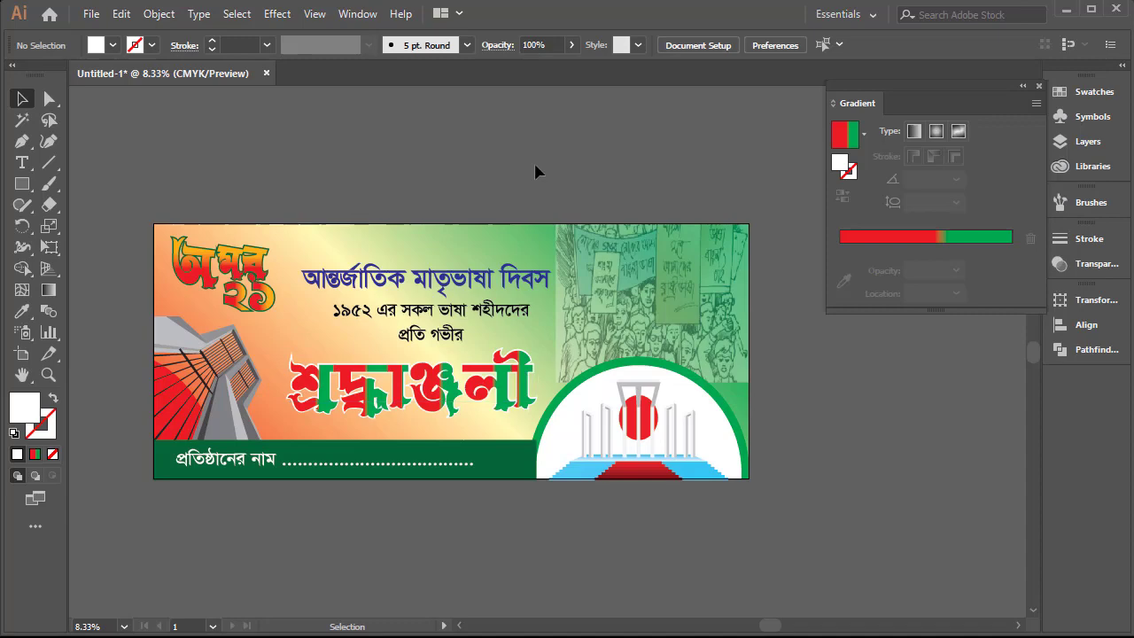
key("ctrl+plus")
left_click_drag(394, 314, 485, 209)
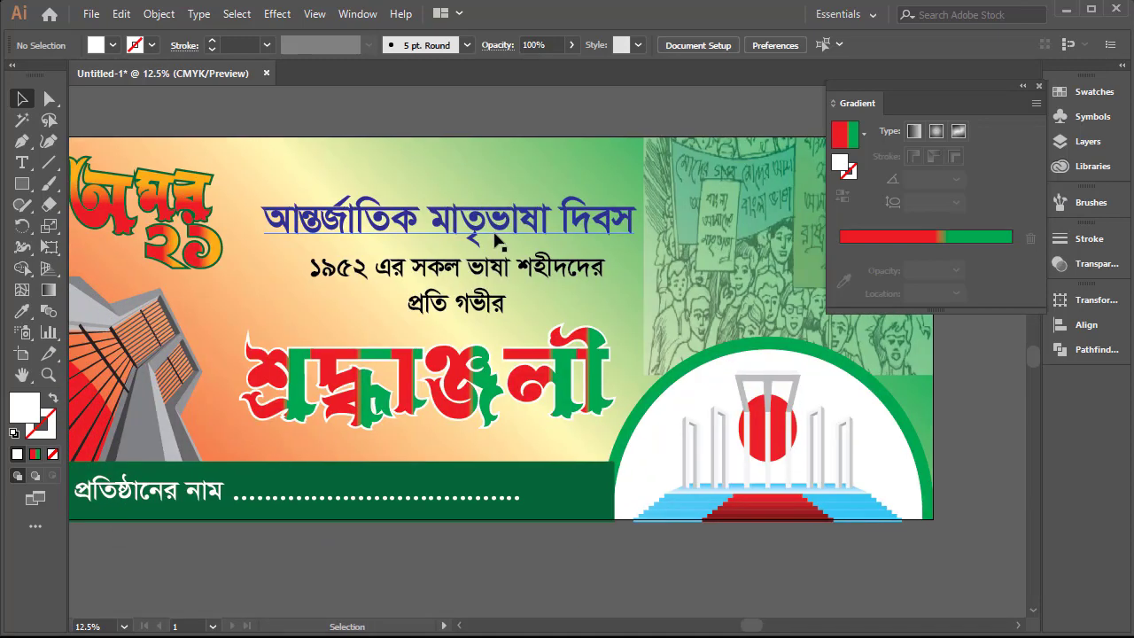
key("ctrl+minus")
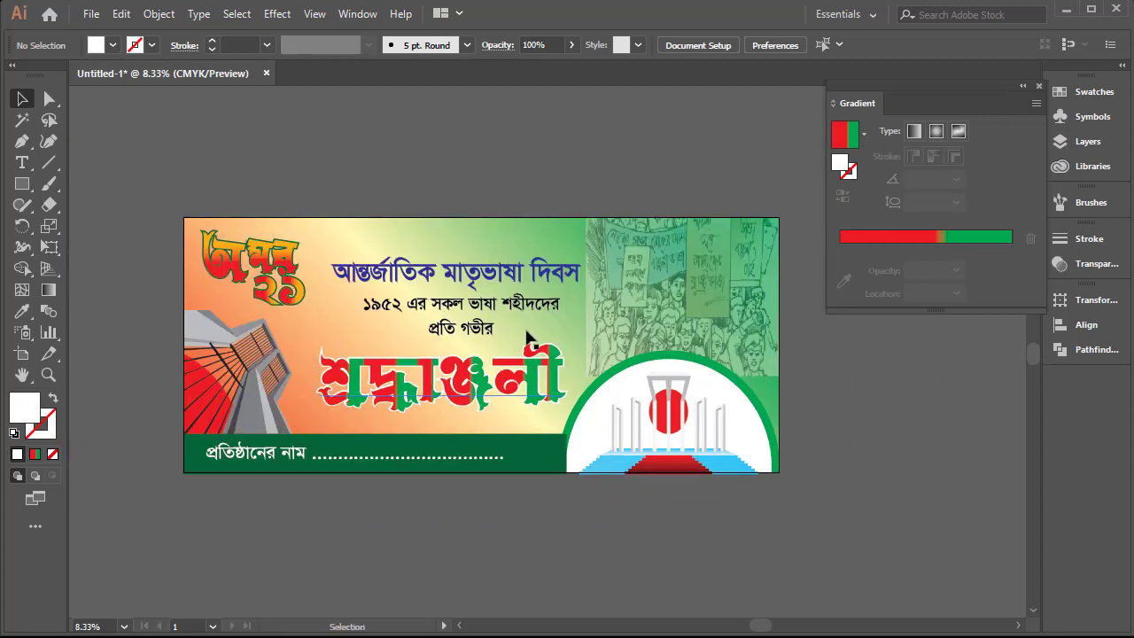